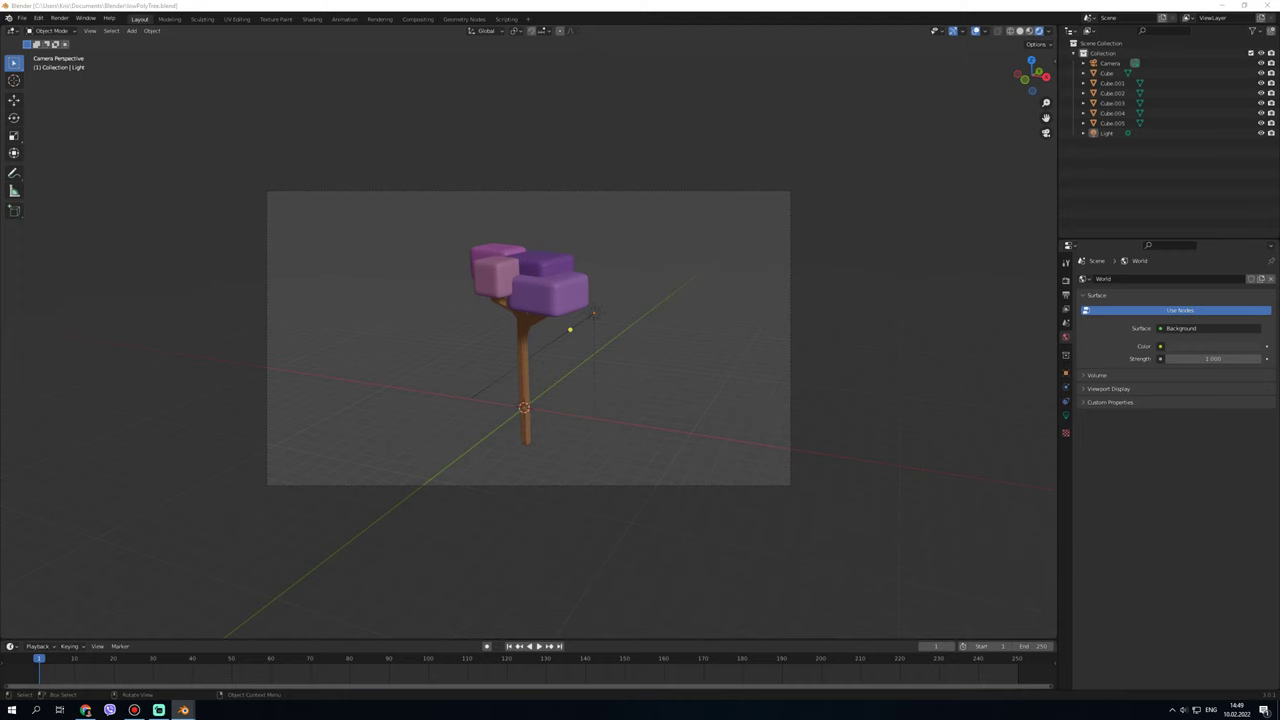
- Orbit, pan and zoom around the low-poly tree, ending on a steep top-down view
mouse_move(1030, 76)
left_mouse_down()
mouse_move(1040, 90)
mouse_move(1010, 121)
left_mouse_up()
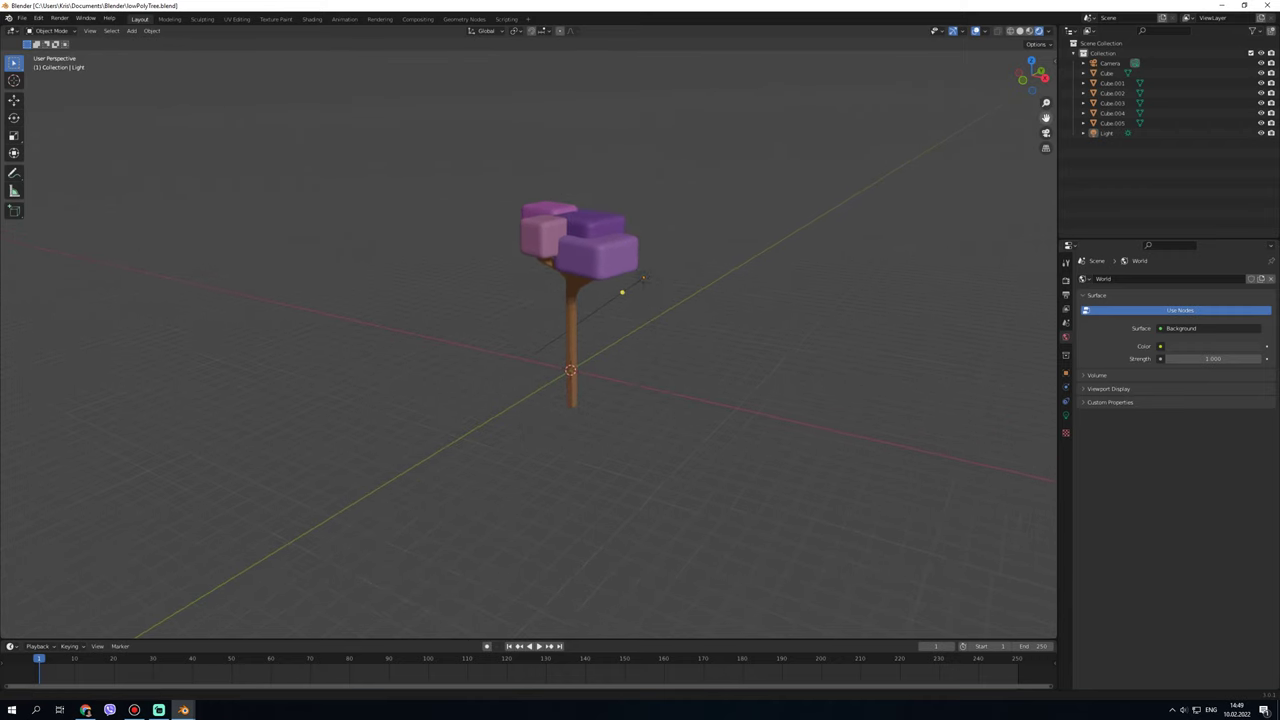
mouse_move(1046, 117)
left_mouse_down()
mouse_move(1013, 130)
mouse_move(1049, 117)
left_mouse_up()
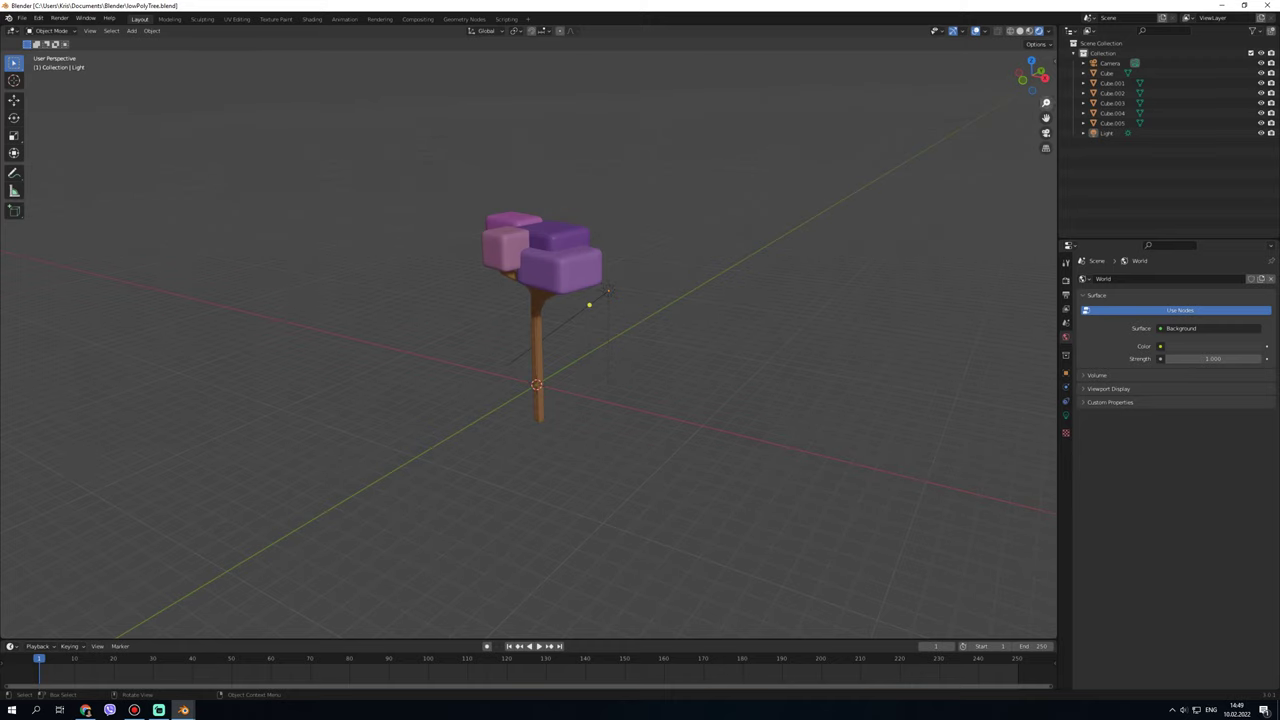
left_click_drag(1034, 76, 1030, 80)
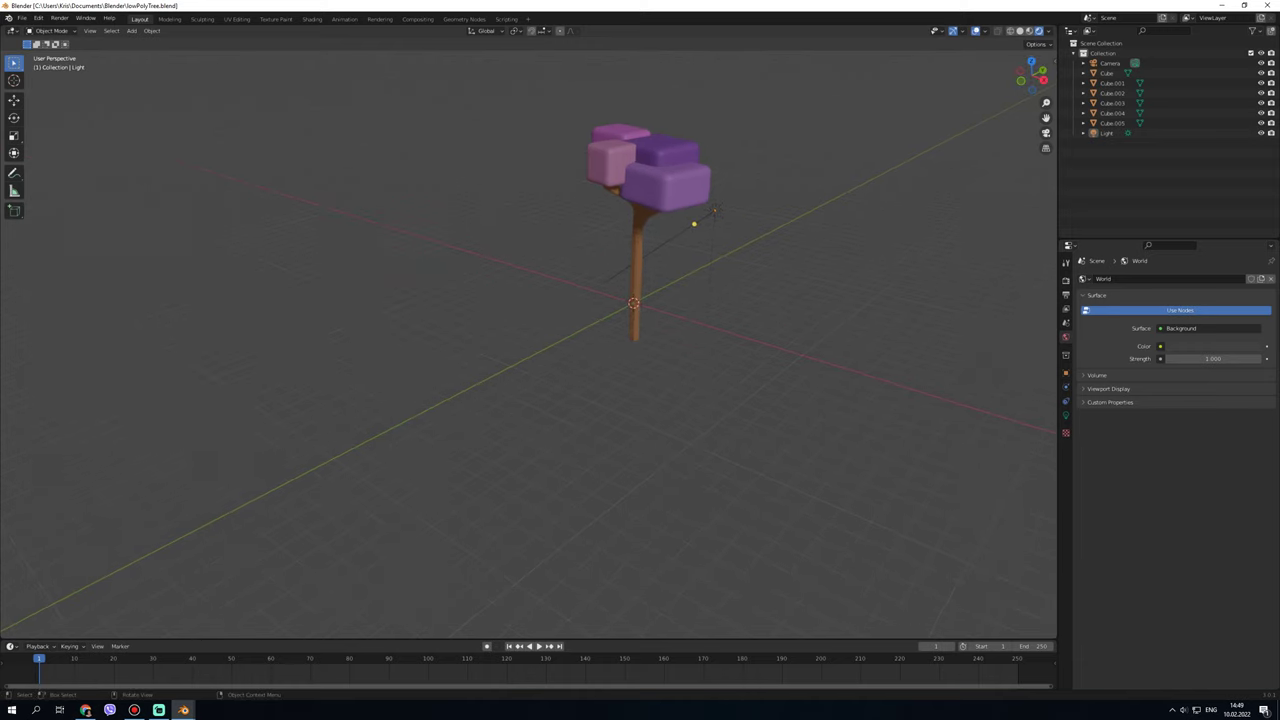
scroll(86, 409, "down", 1)
scroll(456, 350, "down", 4)
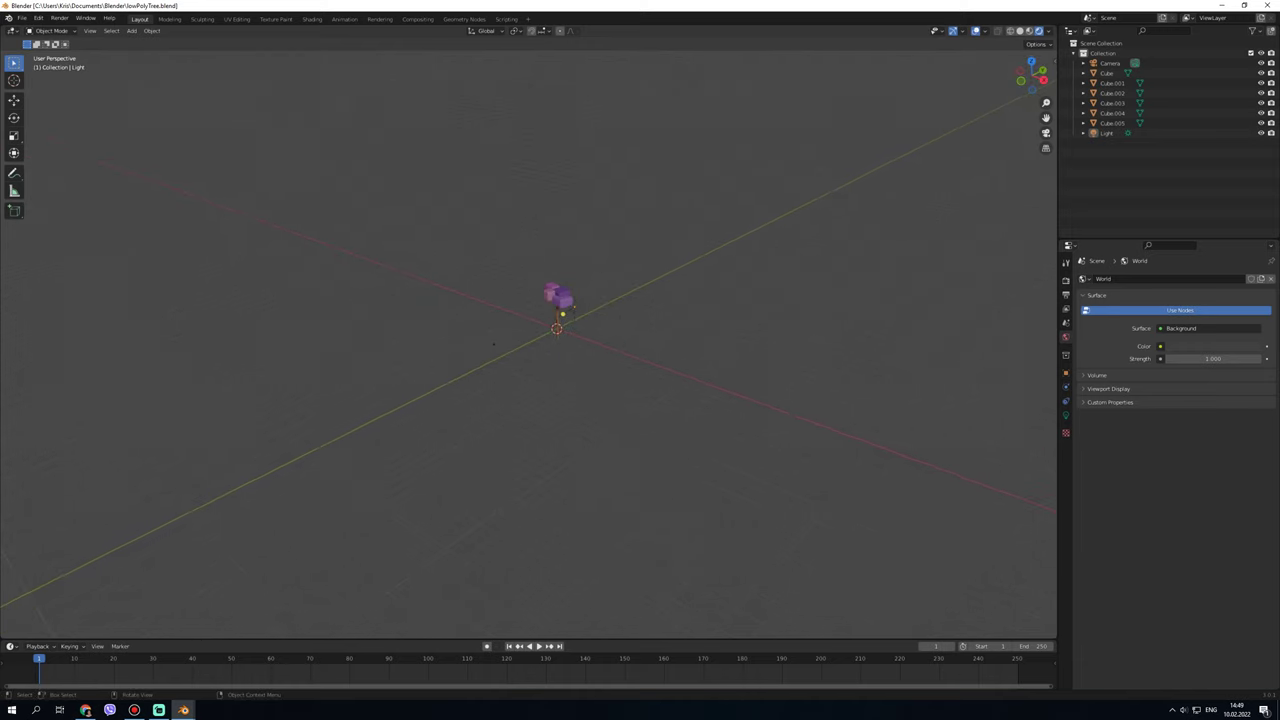
left_click_drag(1033, 76, 1025, 95)
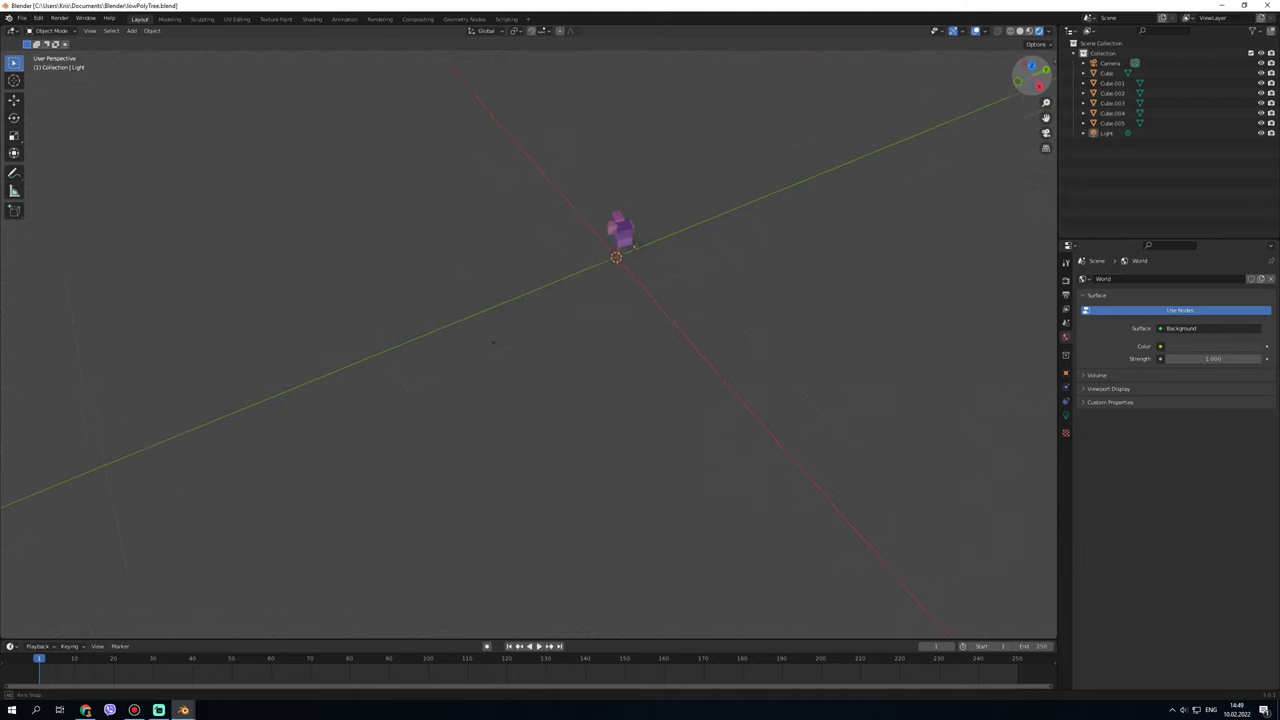
- Frame the top foliage cube Cube.005, orbit the canopy, then deselect it and bring up the Add menu
left_click(618, 246)
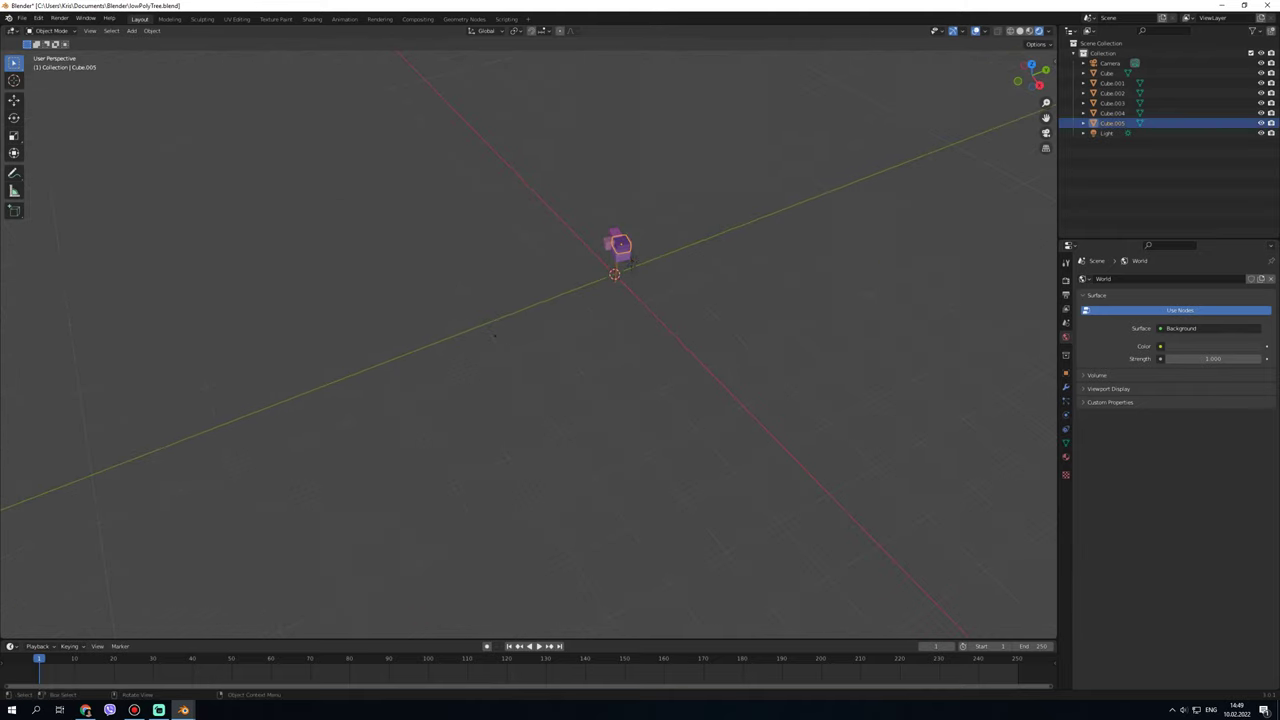
key("KP_Decimal")
scroll(495, 633, "down", 5)
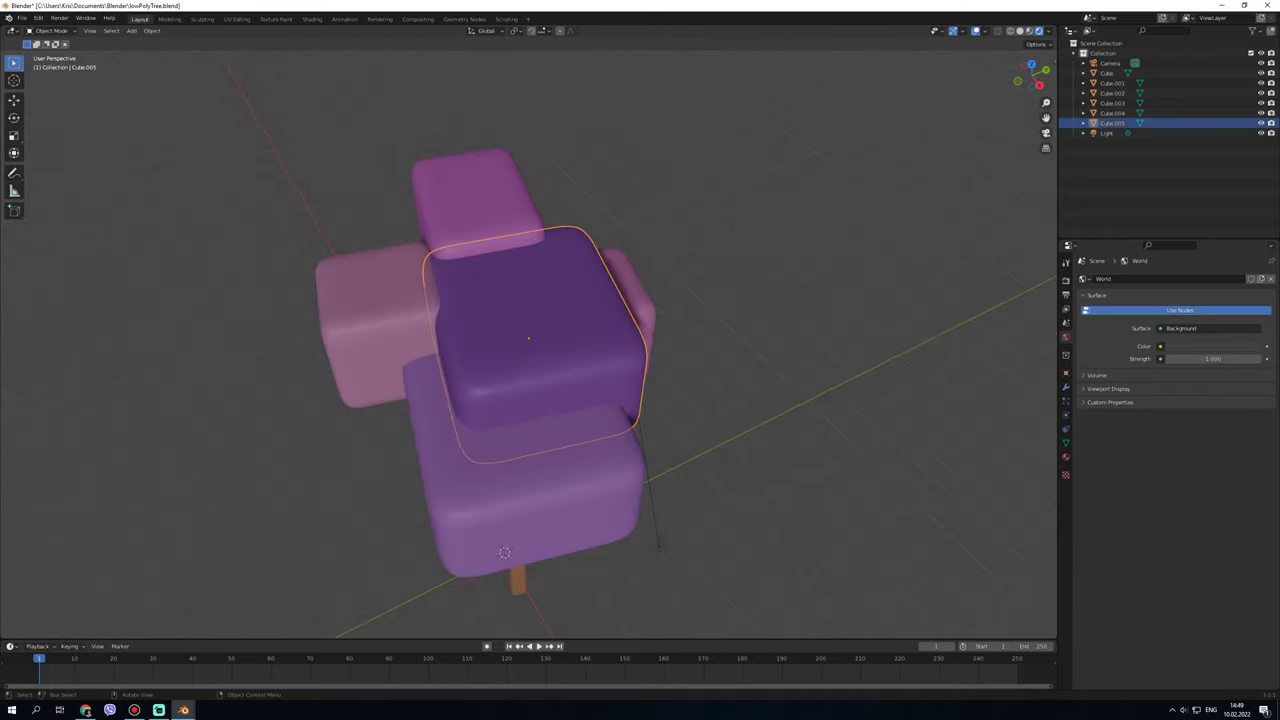
scroll(495, 633, "down", 1)
left_click_drag(1033, 76, 1046, 150)
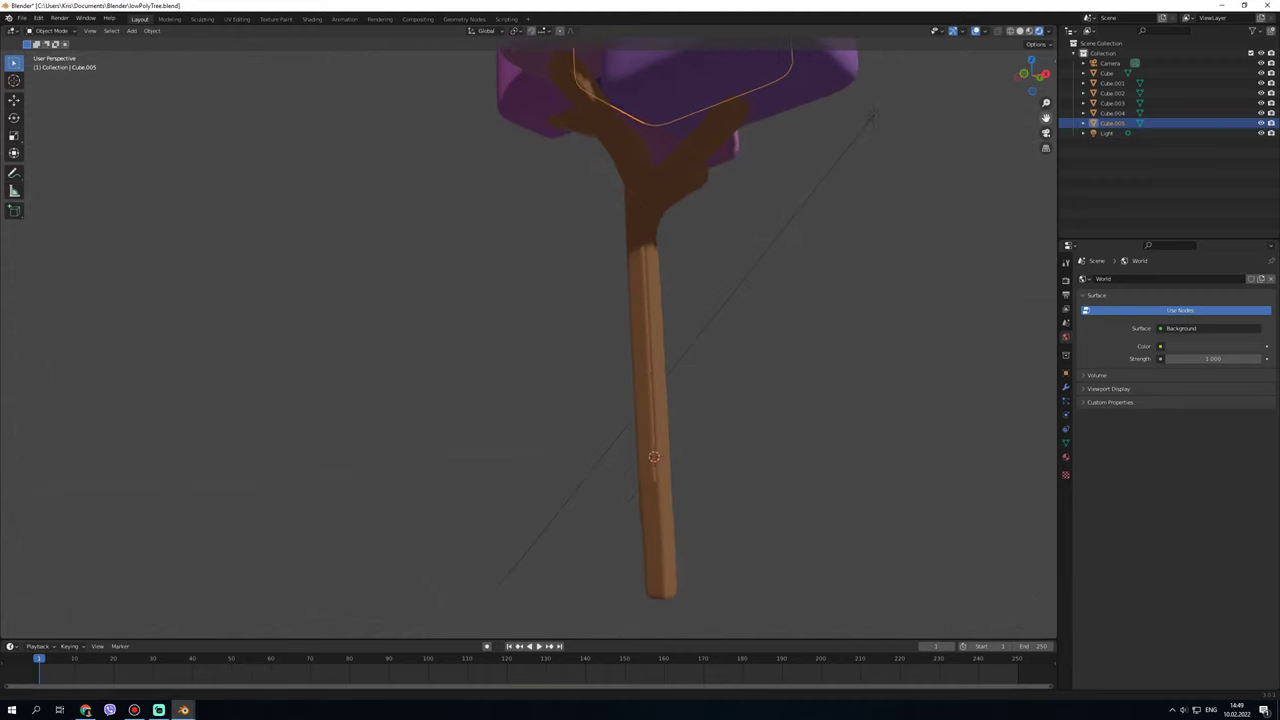
scroll(528, 340, "down", 4)
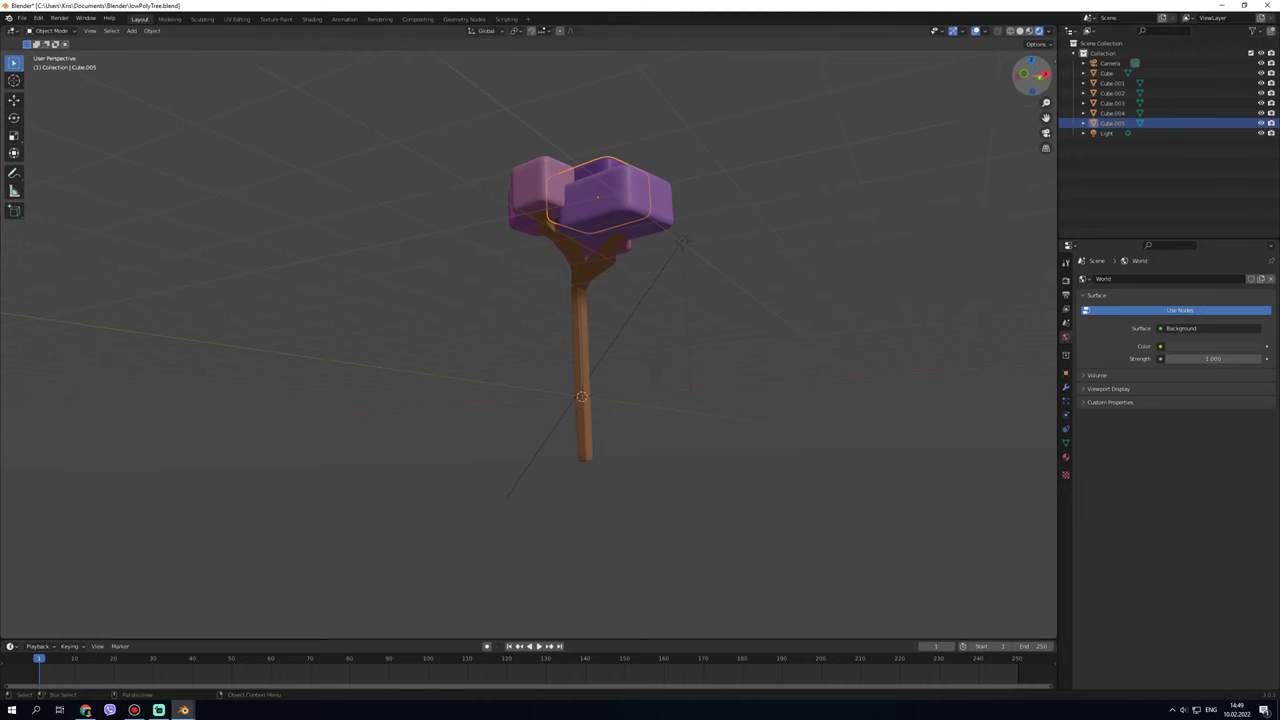
left_click_drag(1031, 76, 1028, 82)
key("alt+a")
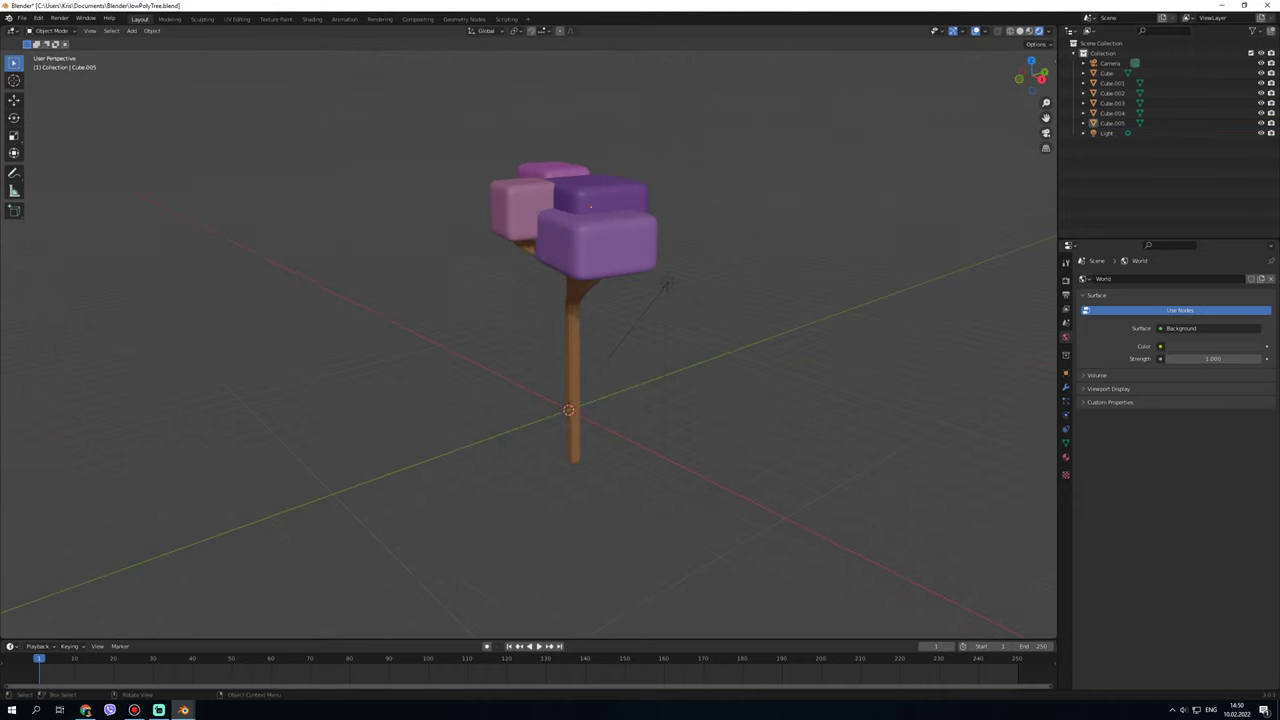
scroll(527, 400, "down", 2)
key("shift+a")
mouse_move(505, 411)
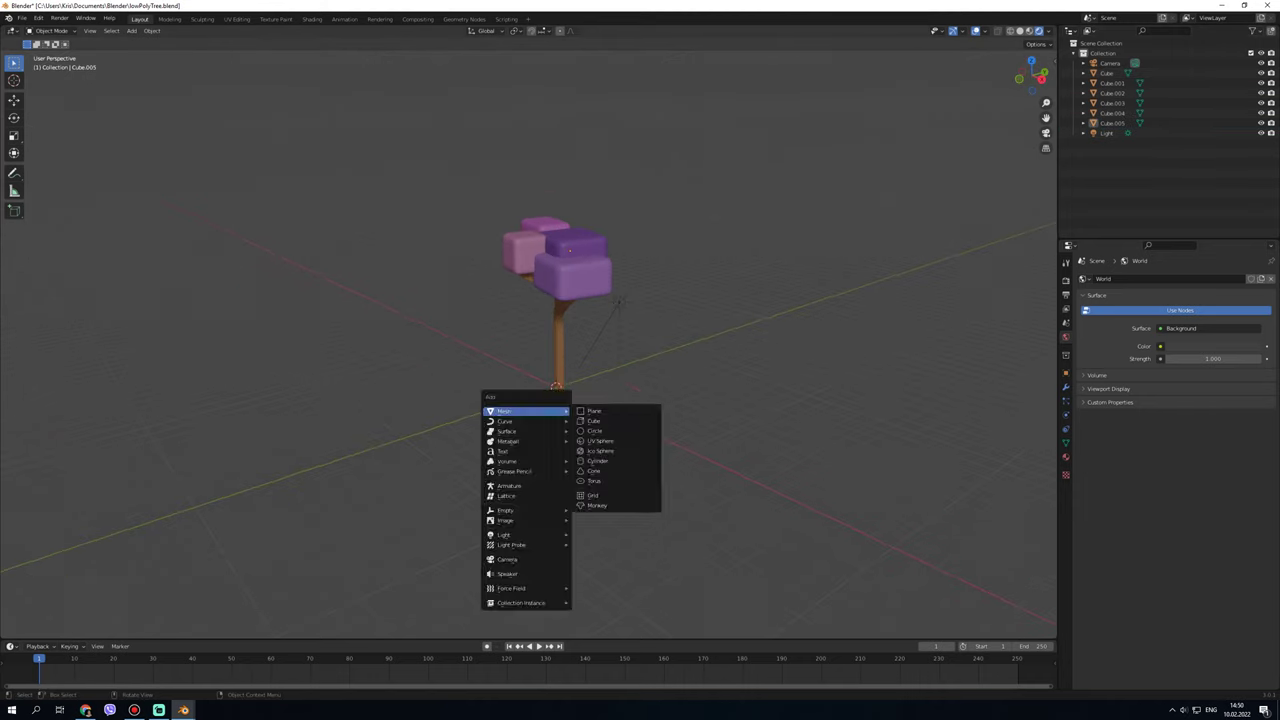
- Add a Mesh Plane scaled up under the tree and show its Material properties
left_click(603, 411)
key("s")
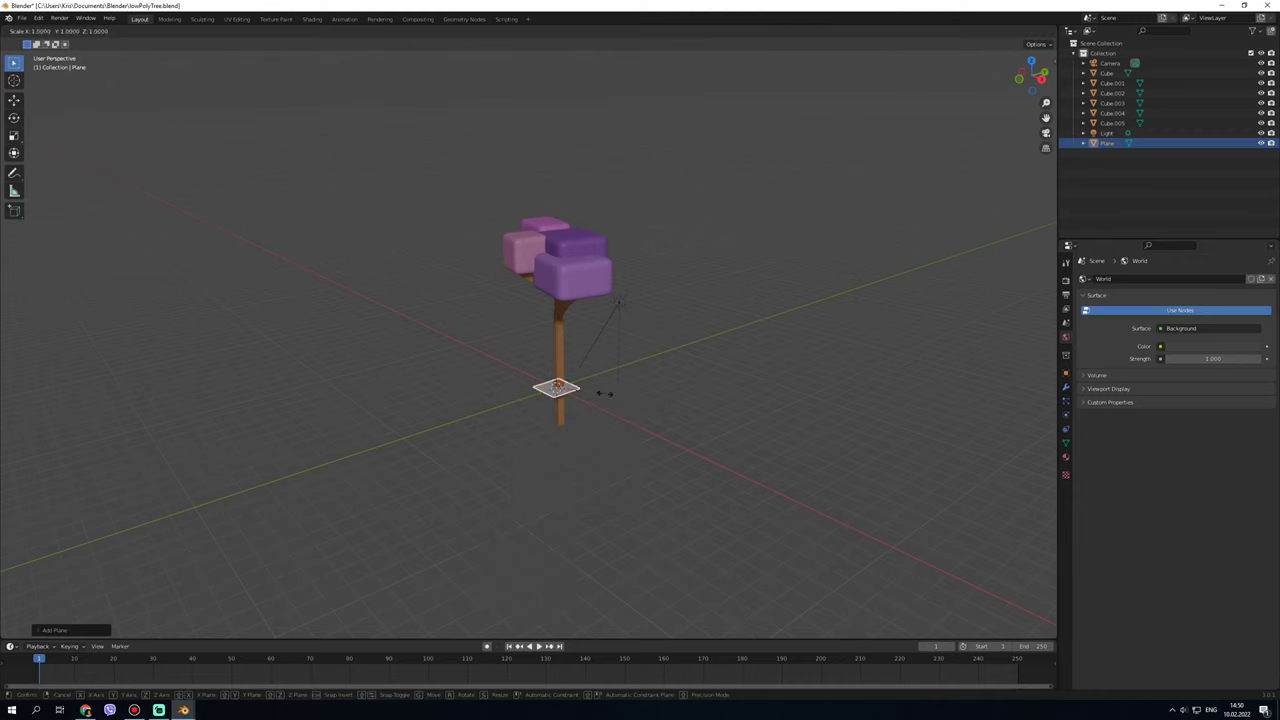
left_click(564, 496)
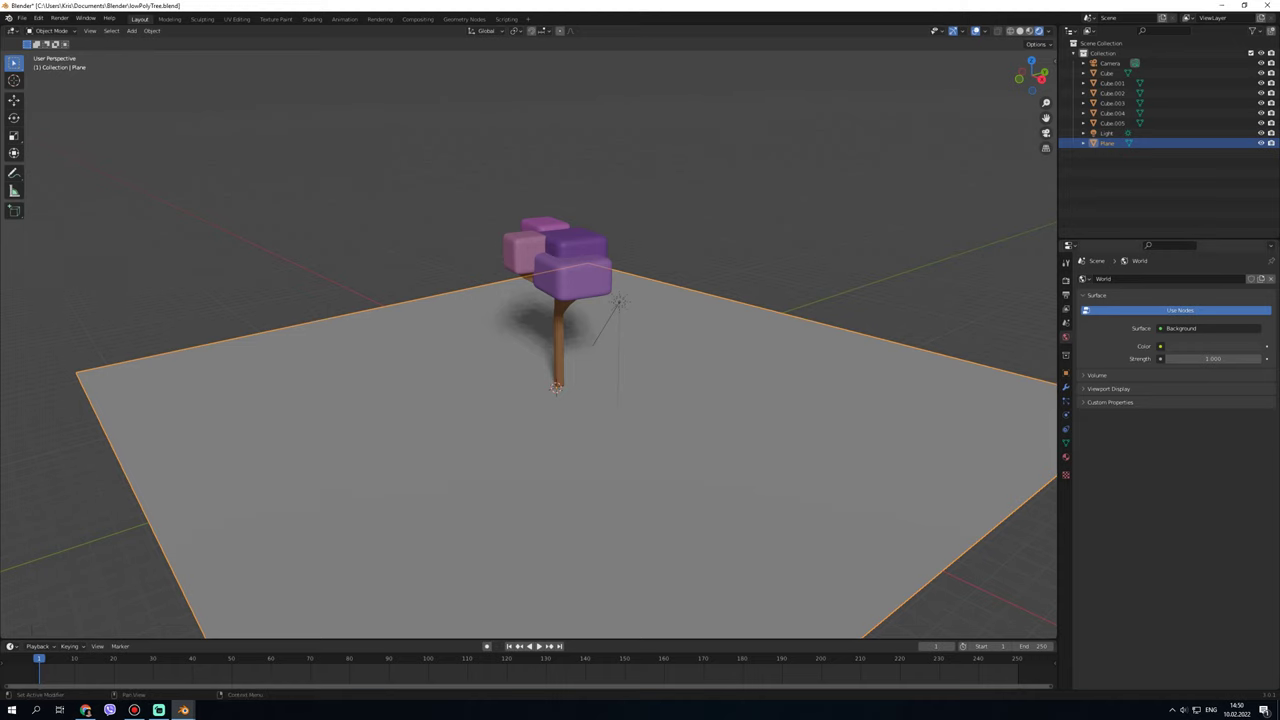
left_click(1065, 457)
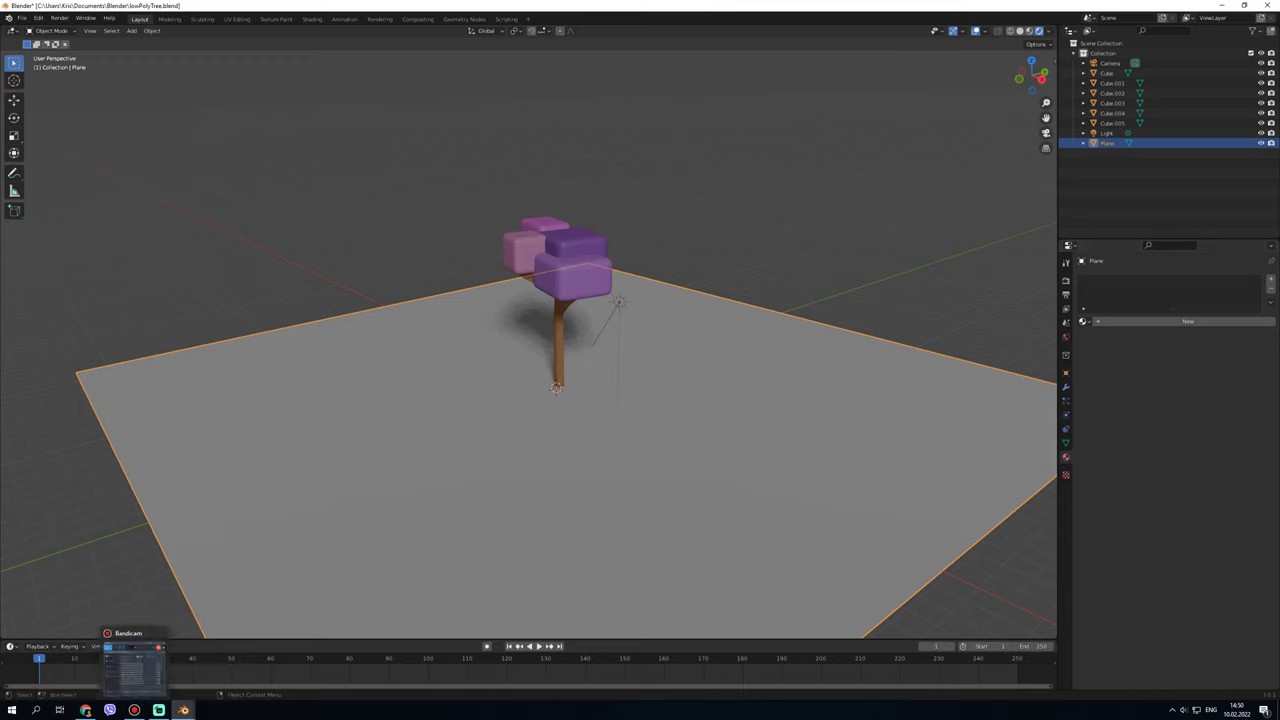
- Give the plane a new pink-violet Material.009 and add a ParticleSystem to it
left_click(1187, 321)
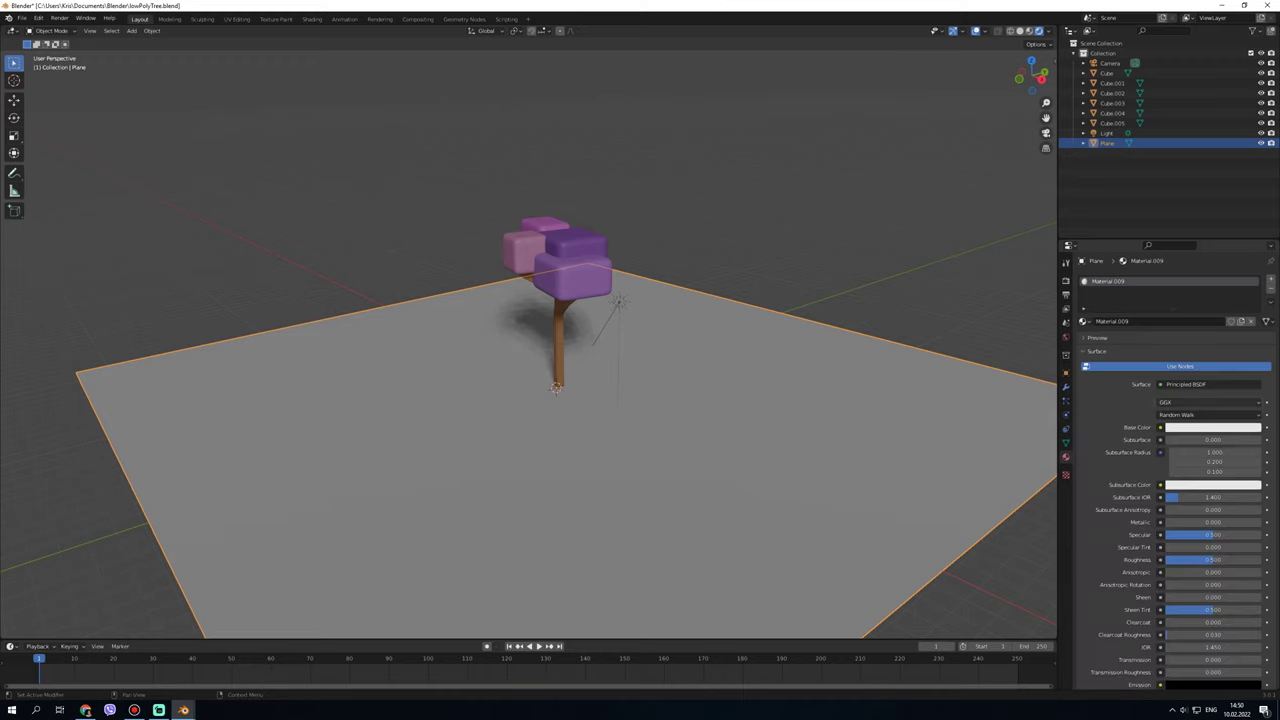
left_click(1212, 427)
left_click(1211, 317)
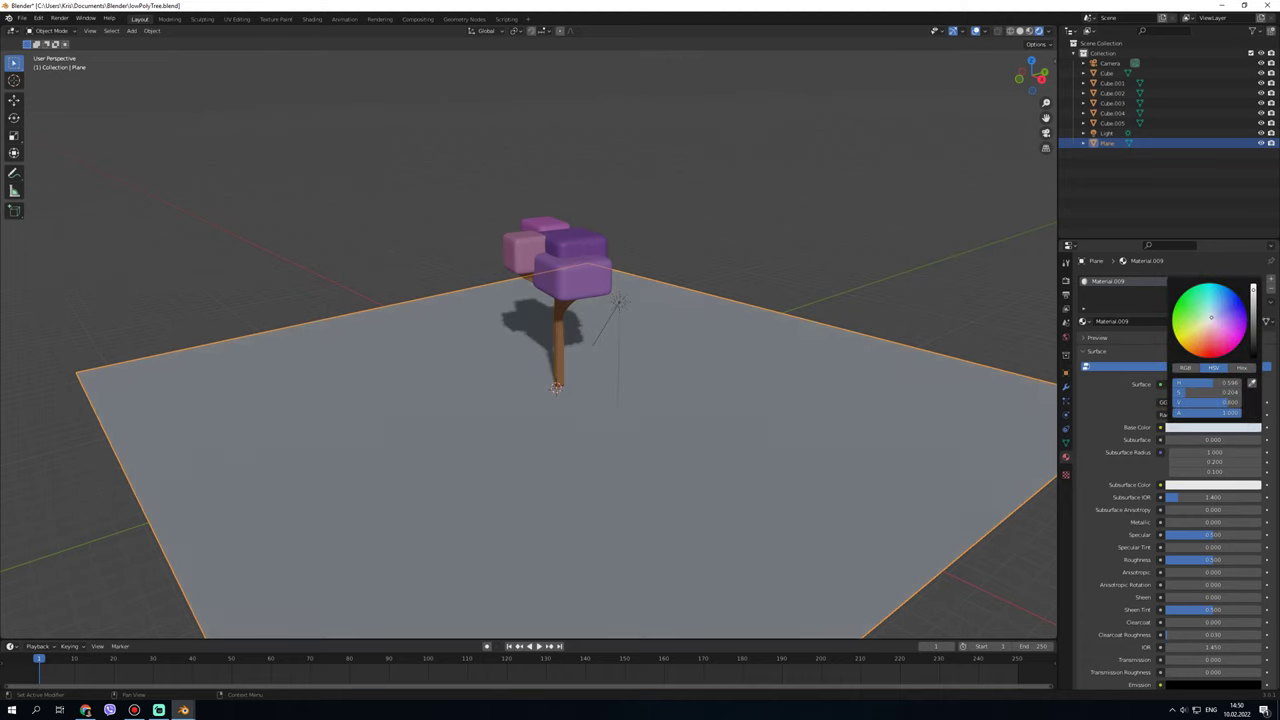
left_click(1219, 321)
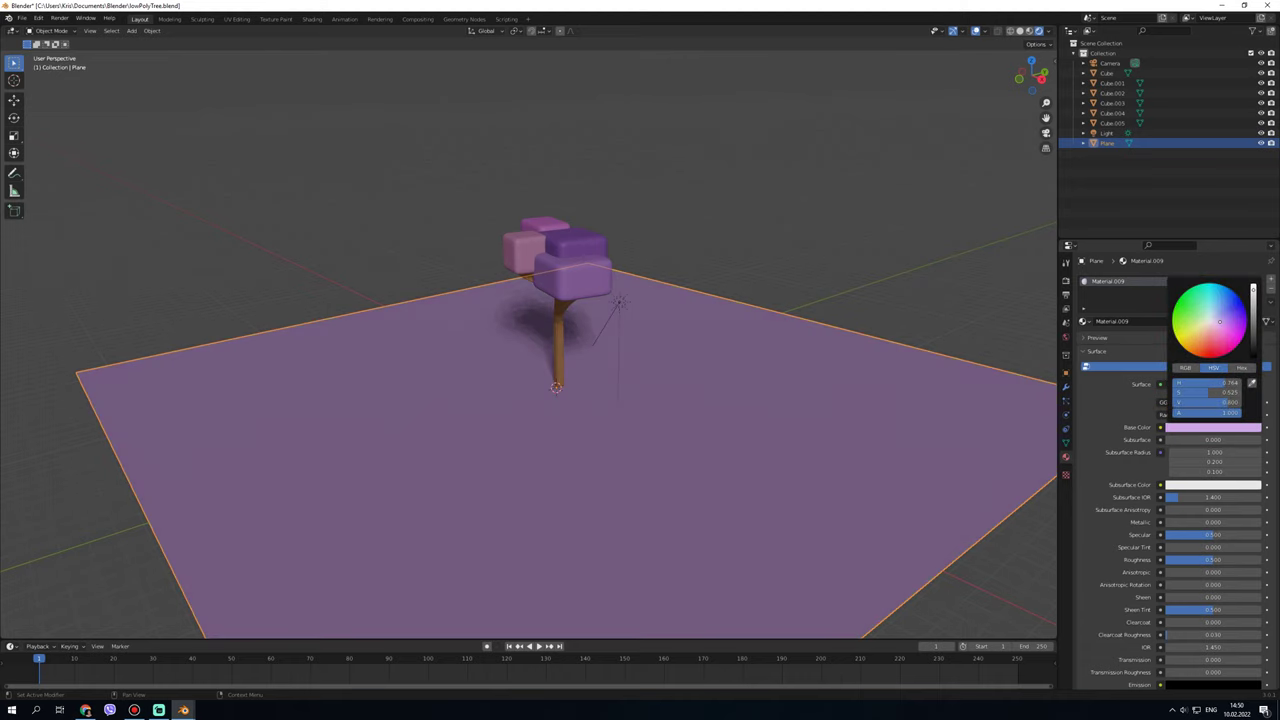
left_click(1270, 292)
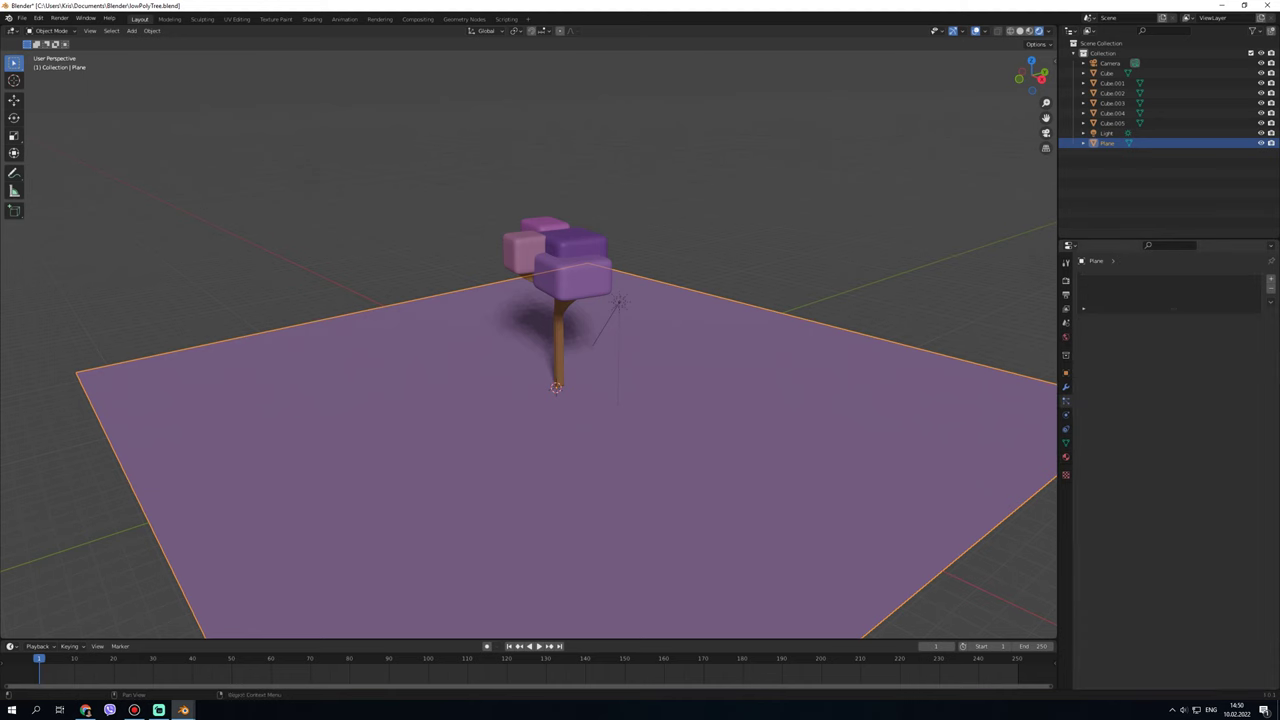
left_click(1270, 279)
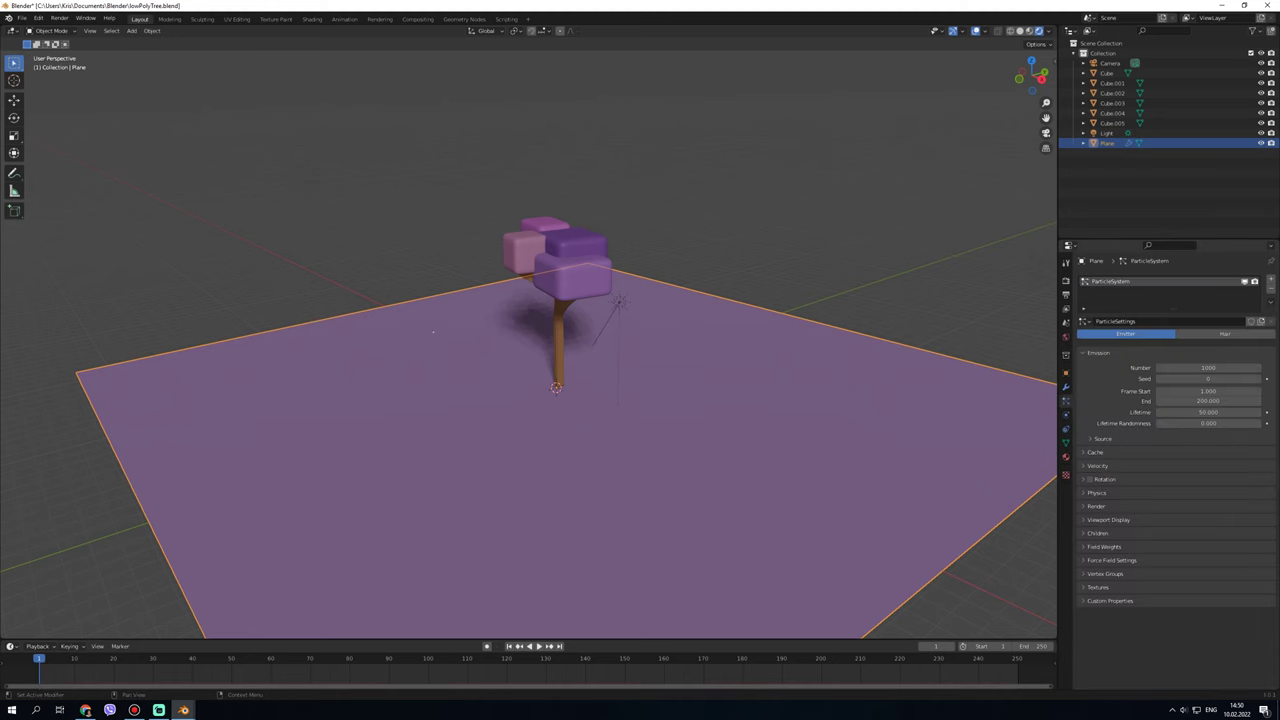
- Switch the particles to Hair with 1 m hair length (after trying 0.01) and start editing the count
left_click(1225, 333)
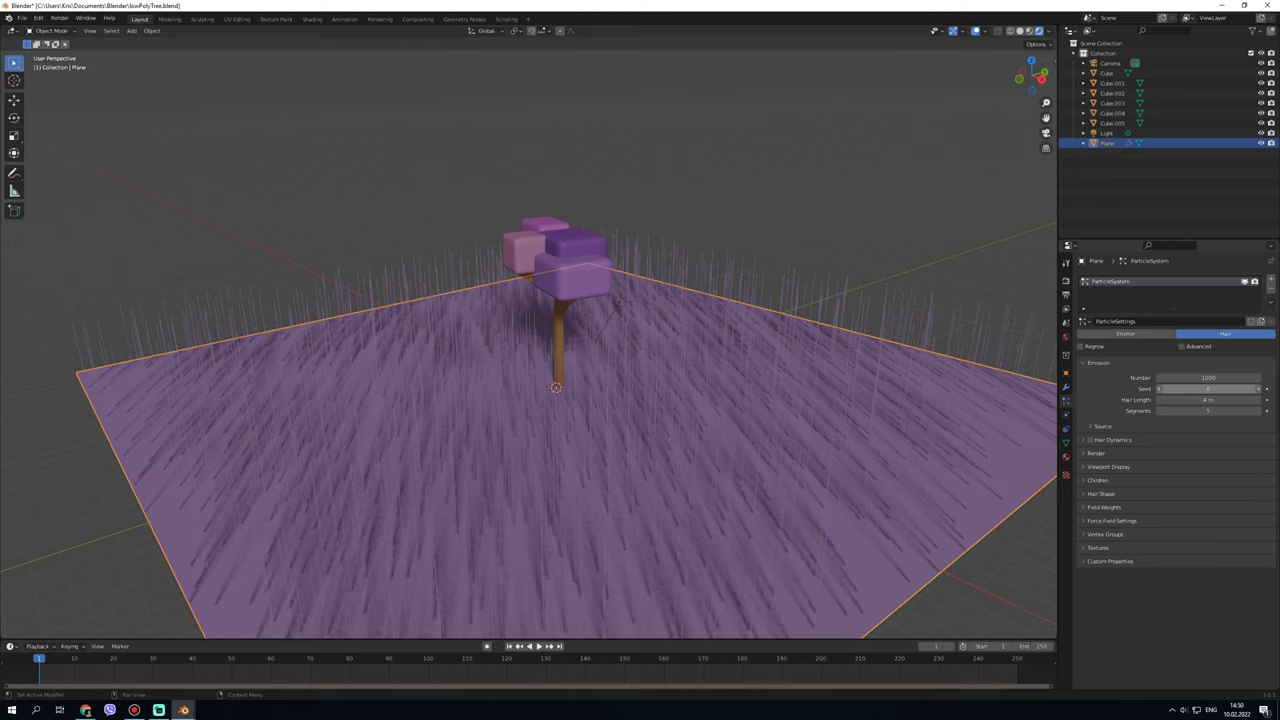
left_click(1207, 399)
type("0.01")
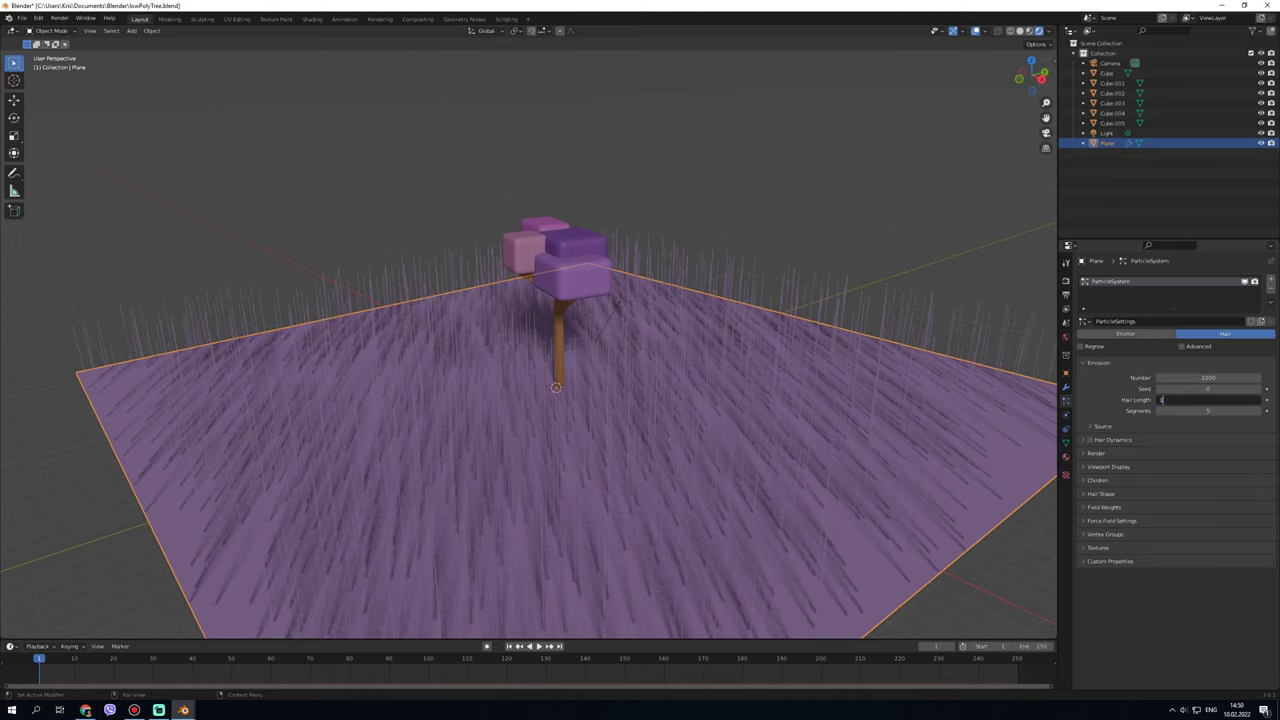
key("Return")
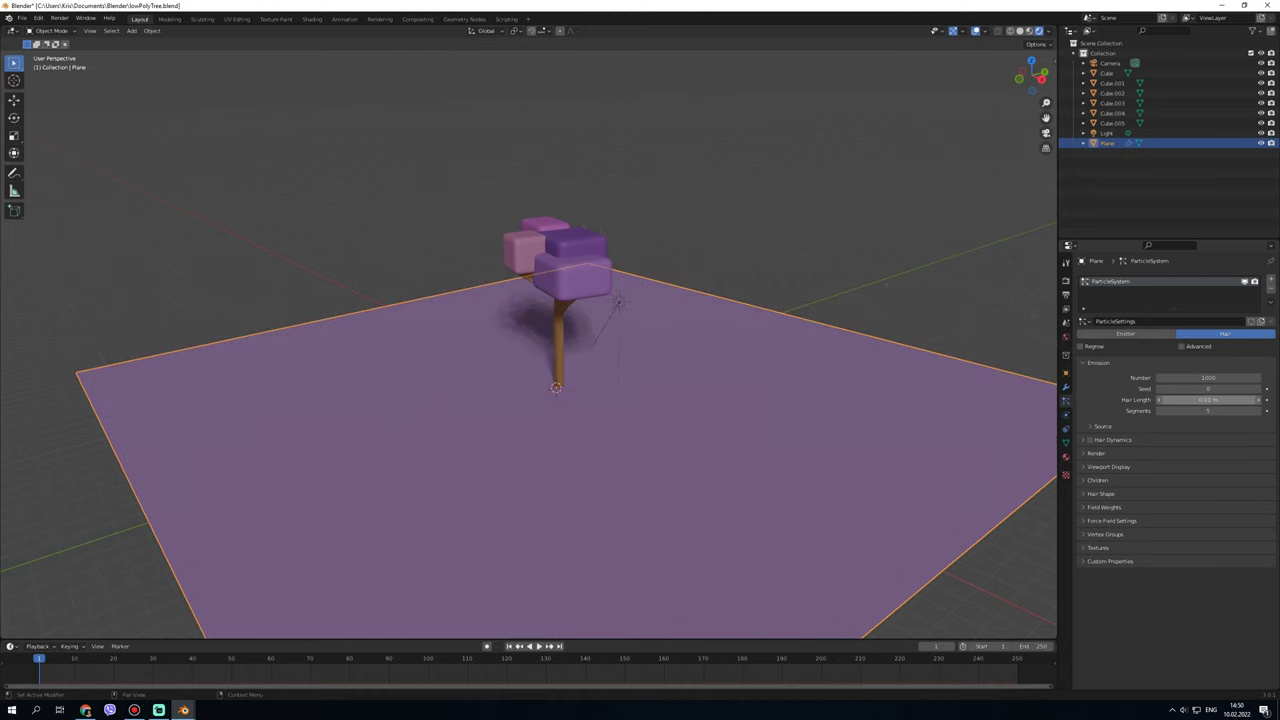
left_click(1207, 399)
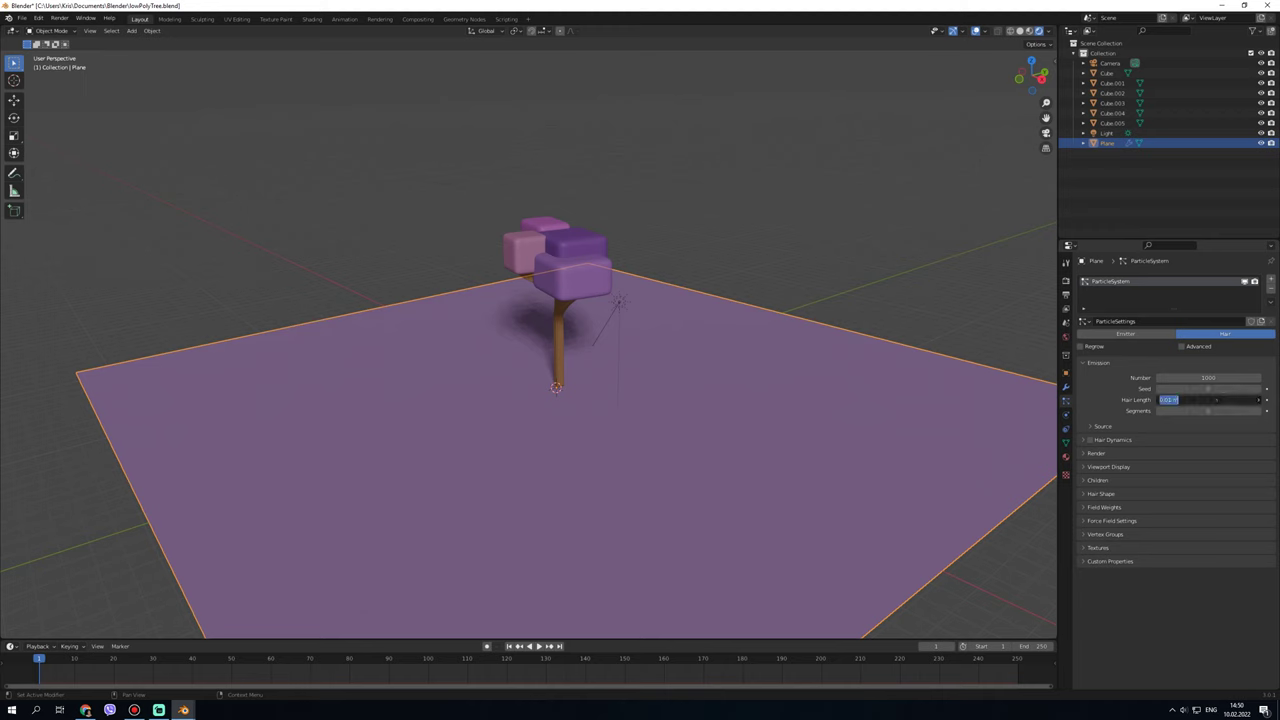
type("1")
key("Return")
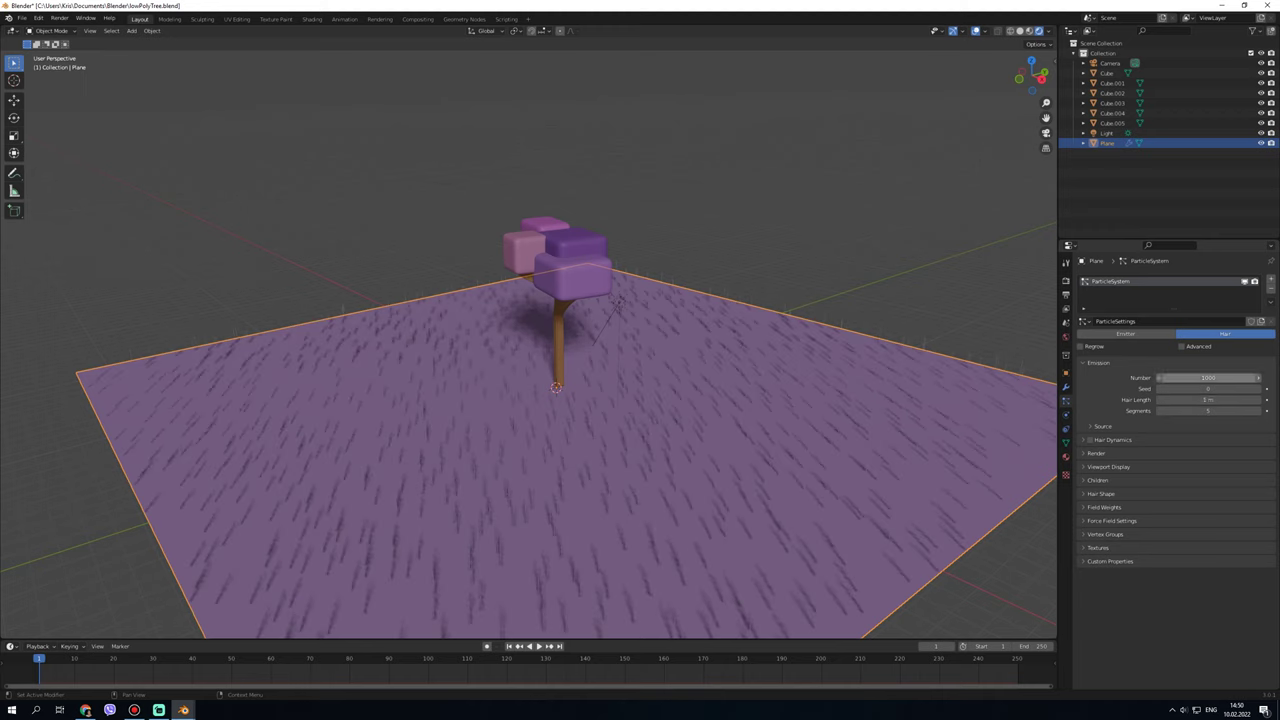
left_click(1207, 377)
left_click(1180, 377)
- Apply a 10000000 hair count, reduce it to 10000, and orbit down to a low view
type("00")
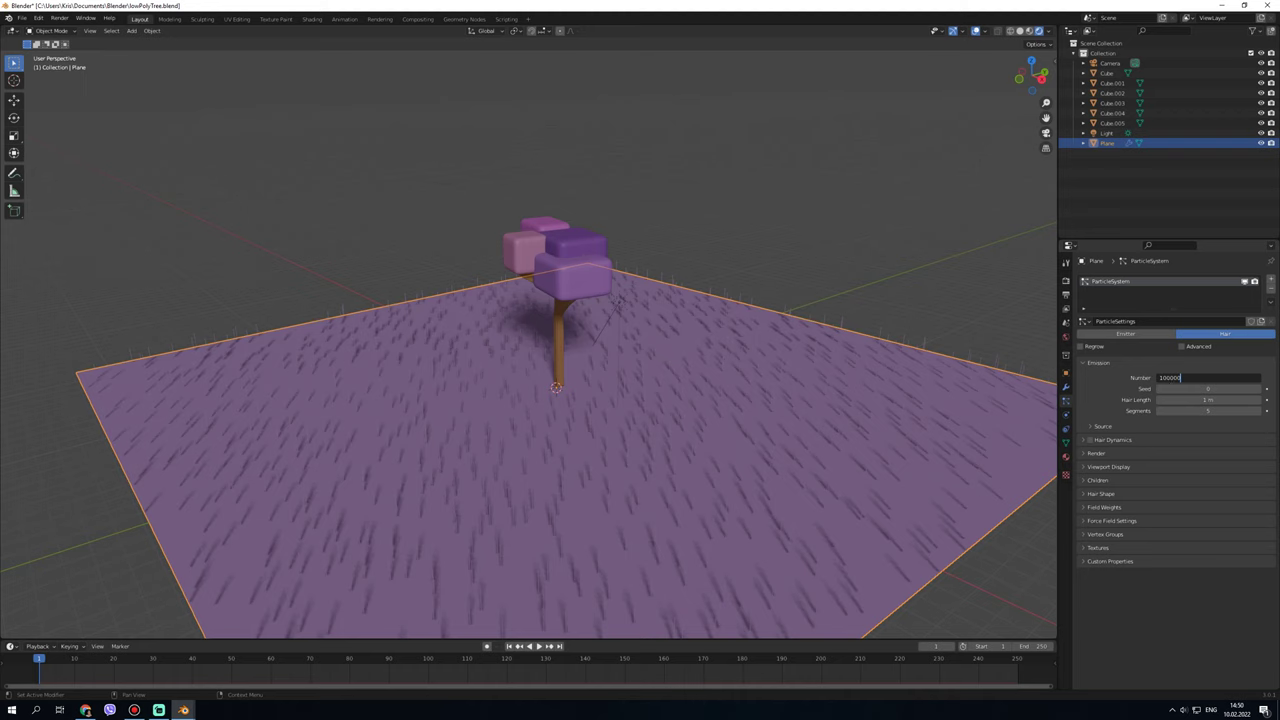
type("00")
key("Return")
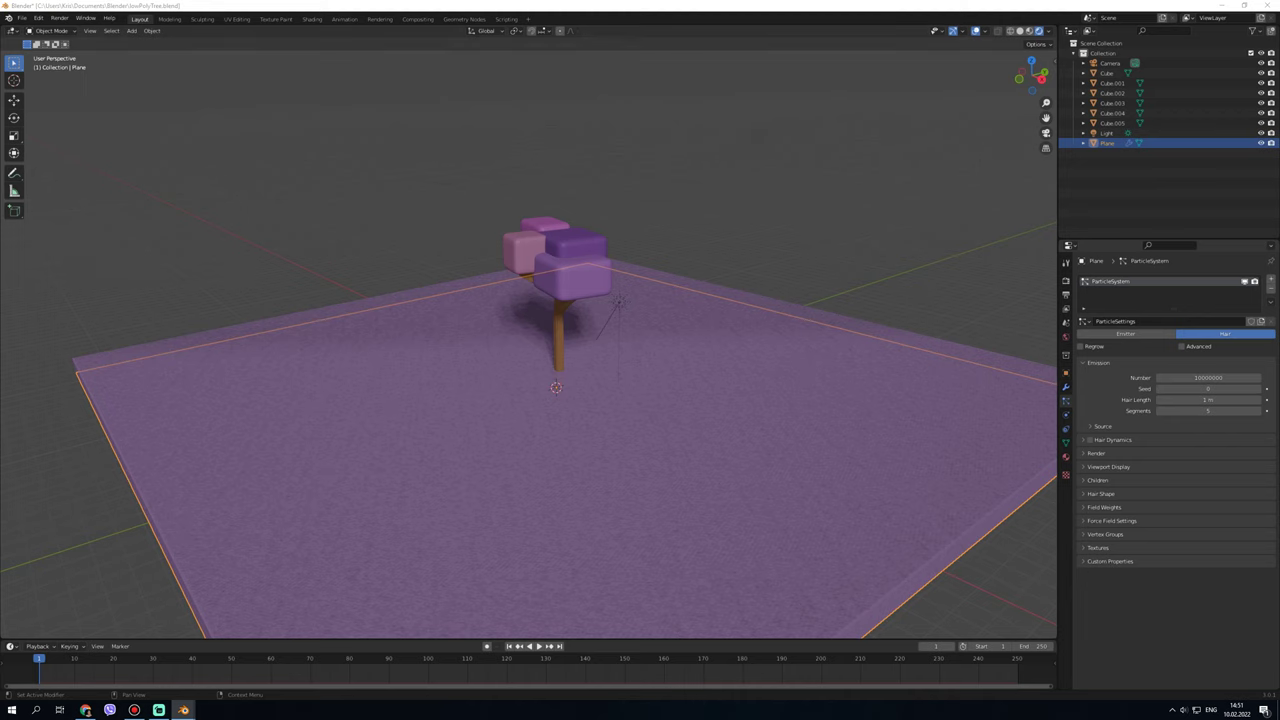
left_click(1208, 377)
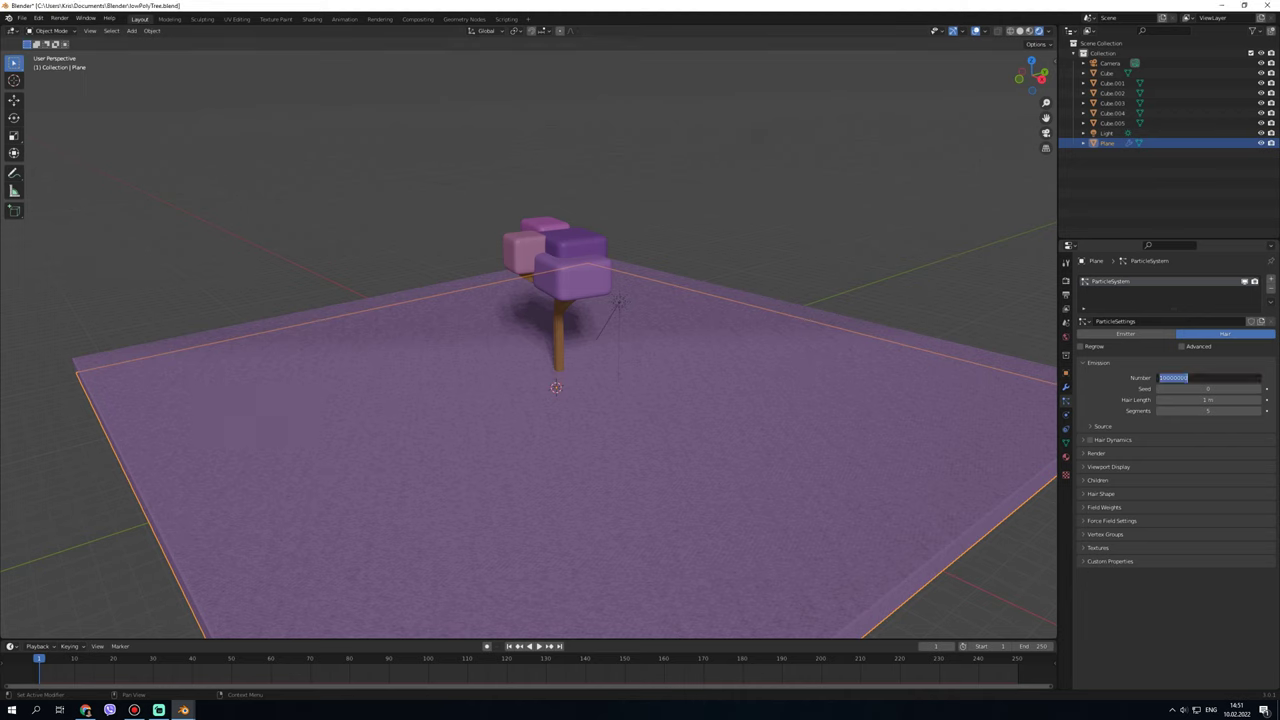
type("5")
type("00")
type("00")
key("Return")
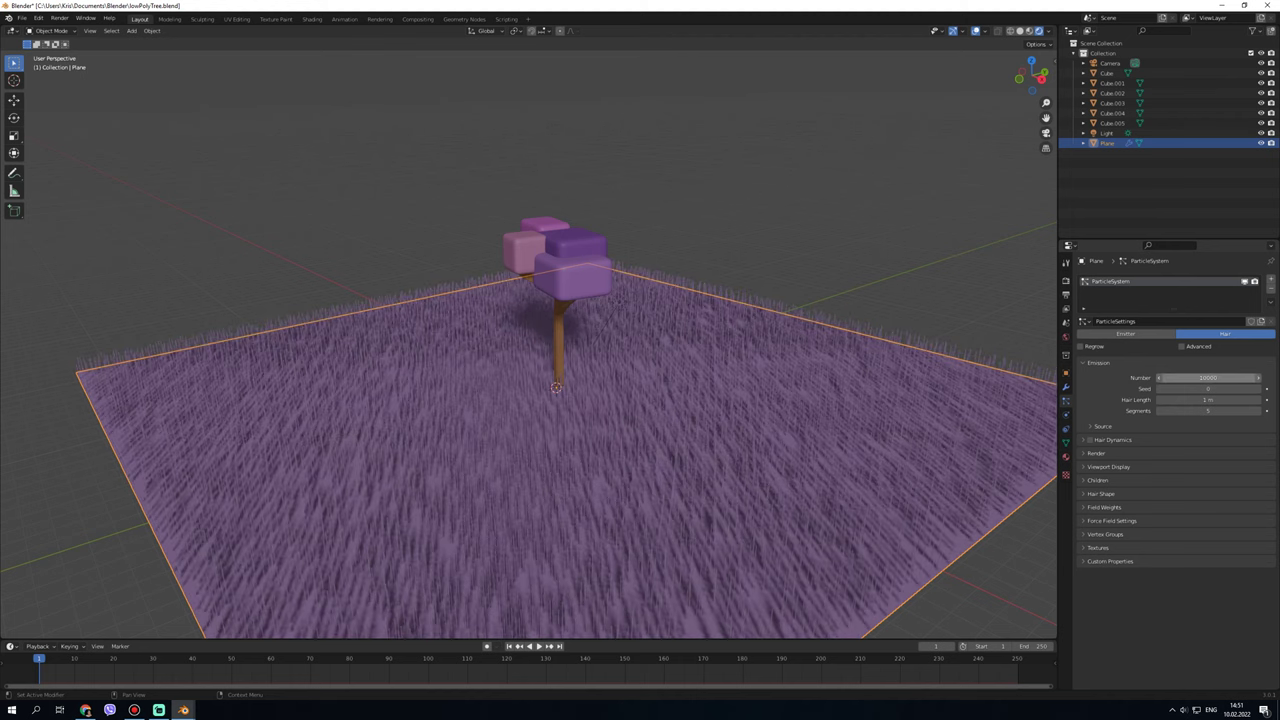
left_click_drag(1030, 72, 1030, 95)
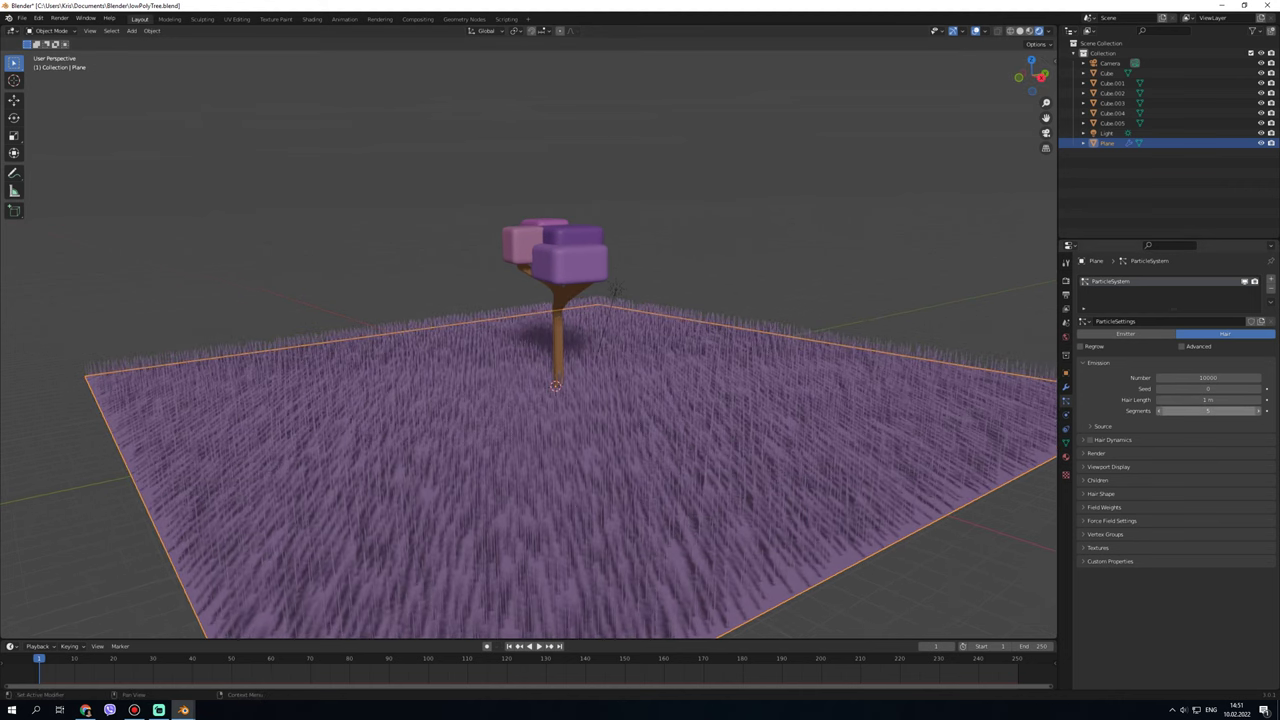
- Enable Hair Dynamics on the grass with Quality Steps raised to 80
left_click(1098, 362)
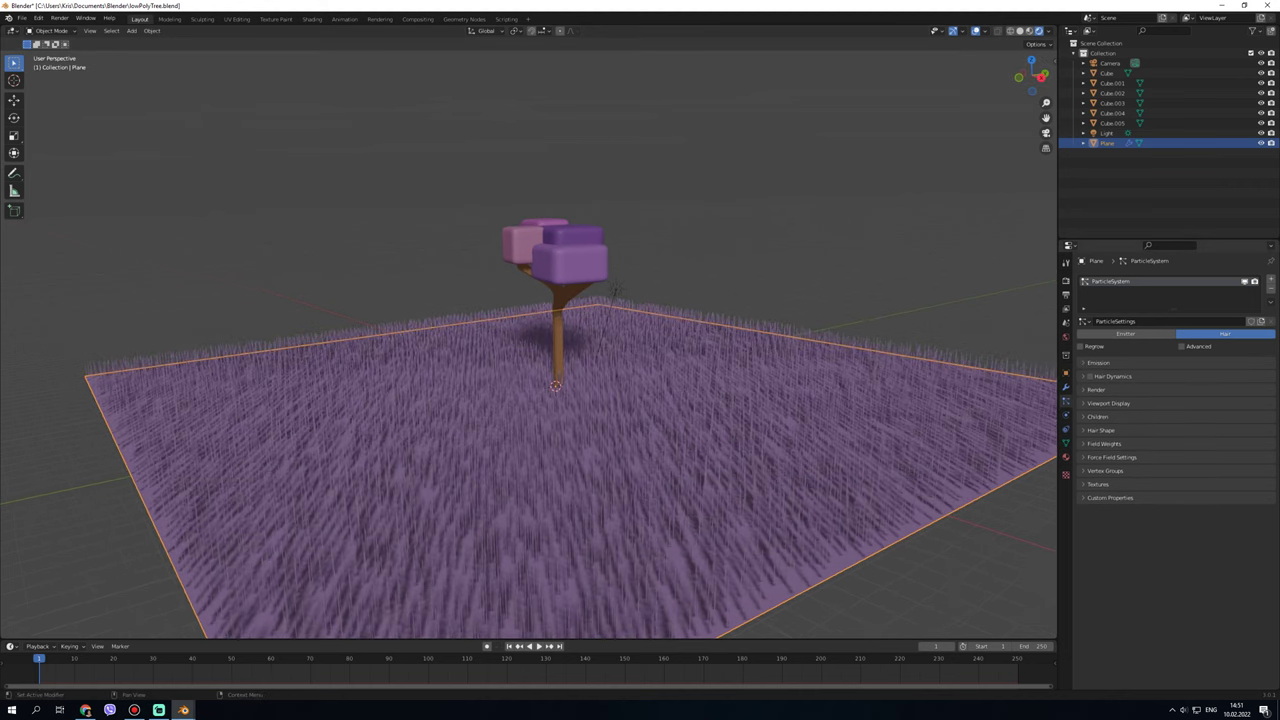
left_click(1112, 376)
left_click(1090, 376)
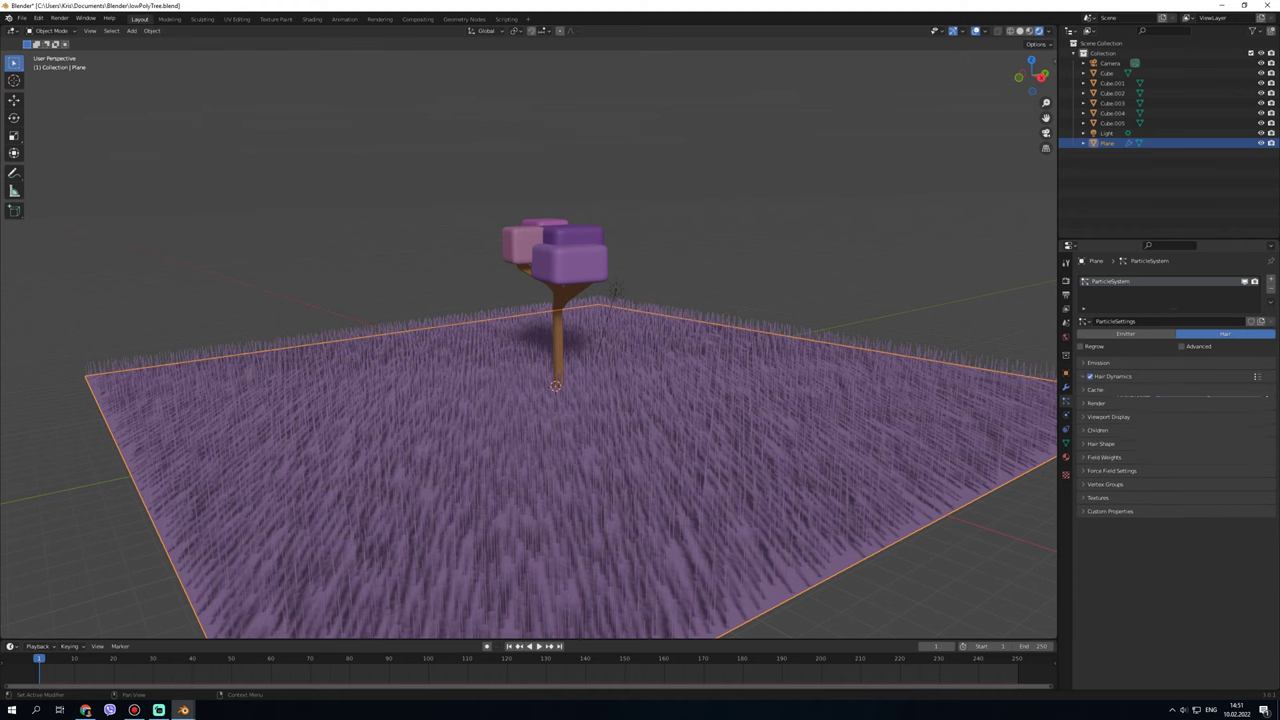
left_click_drag(1208, 397, 1262, 397)
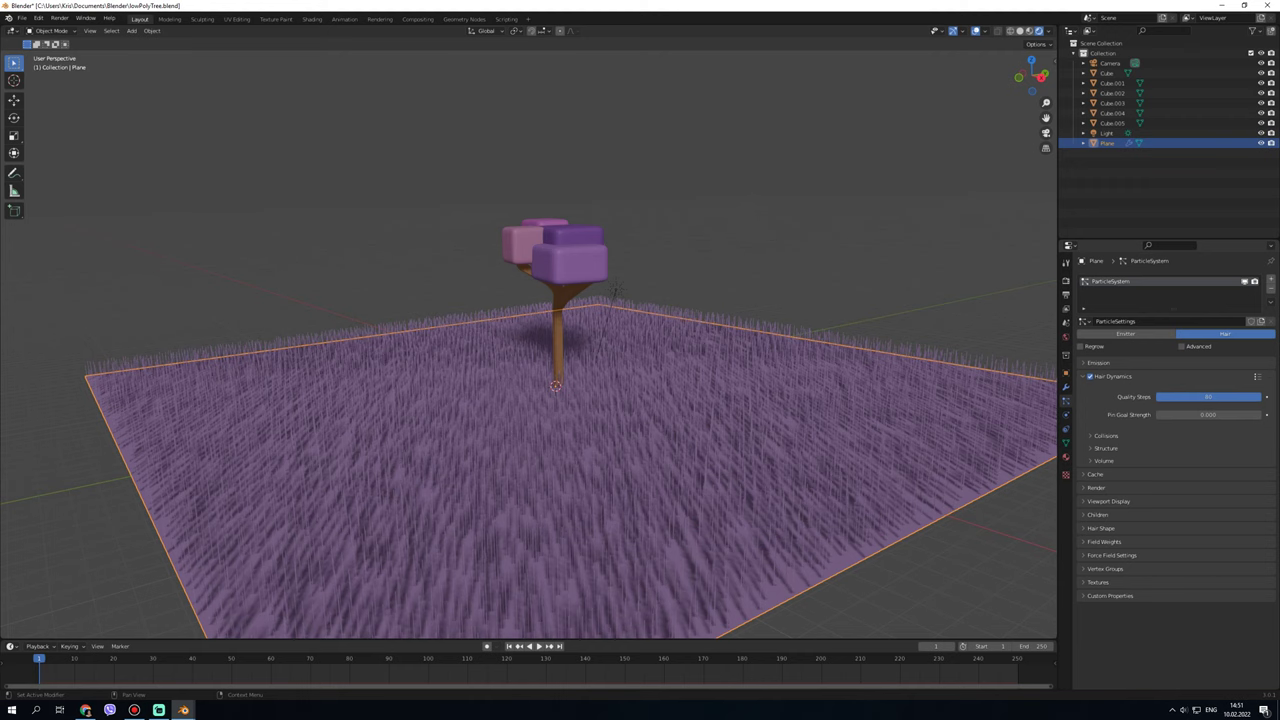
left_click(1112, 376)
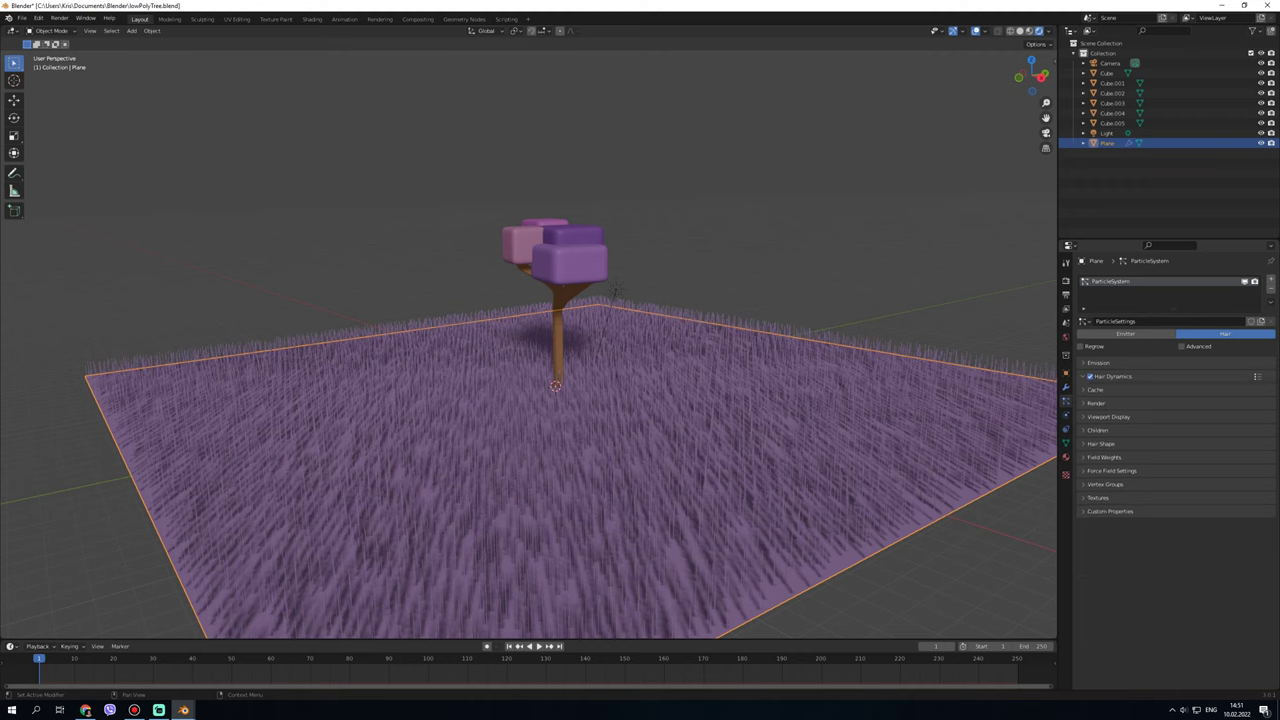
- Browse the Hair Shape, Textures and Field Weights panels, then expand the Render settings
left_click(1101, 443)
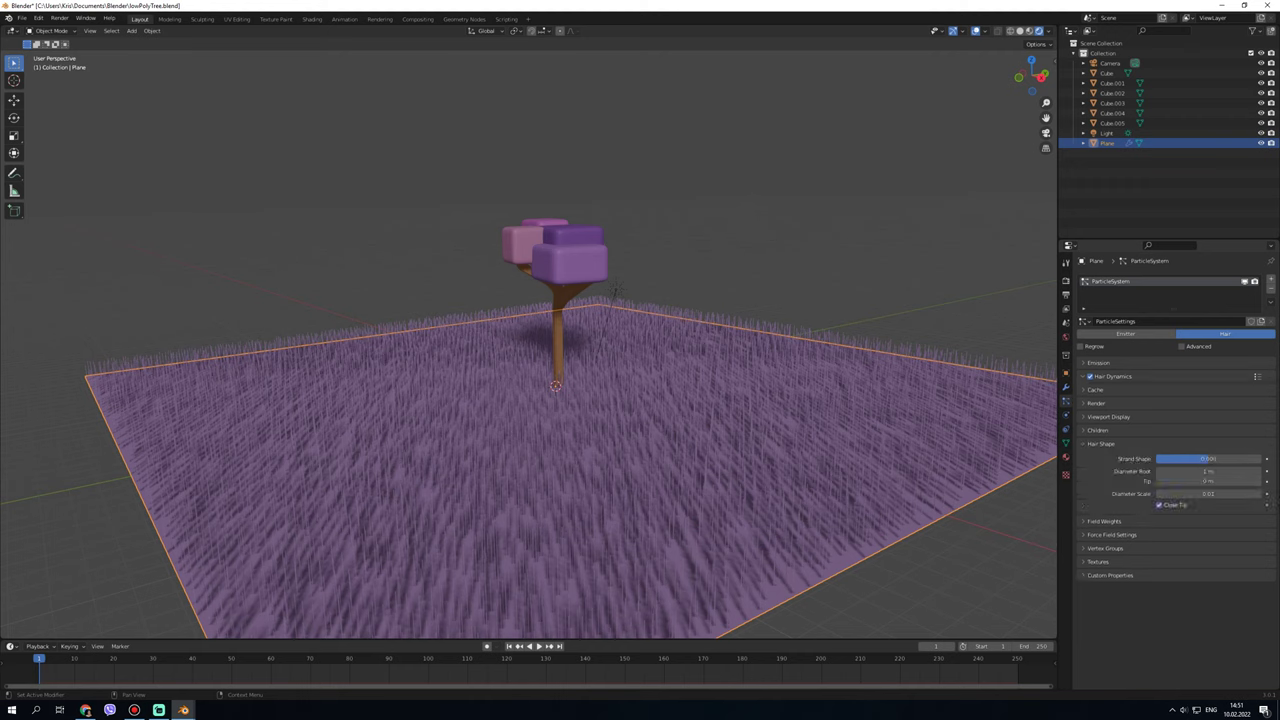
left_click(1101, 443)
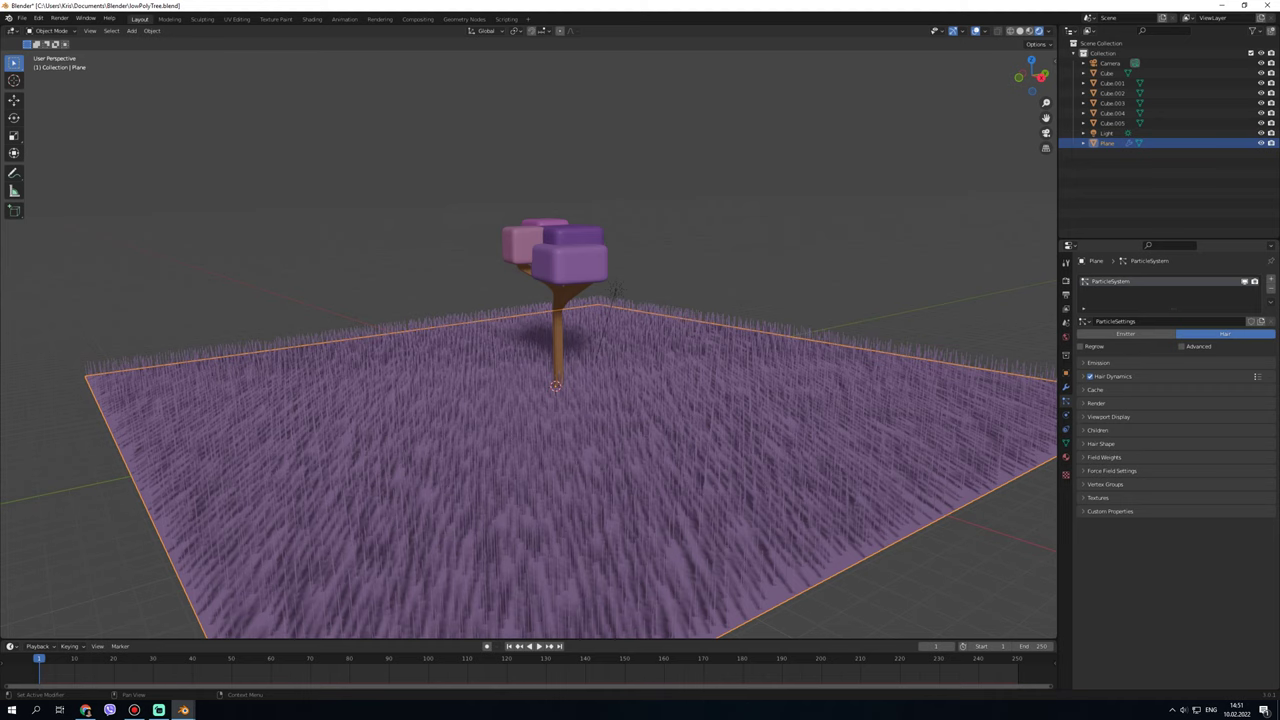
left_click(1098, 497)
left_click(1098, 497)
left_click(1104, 457)
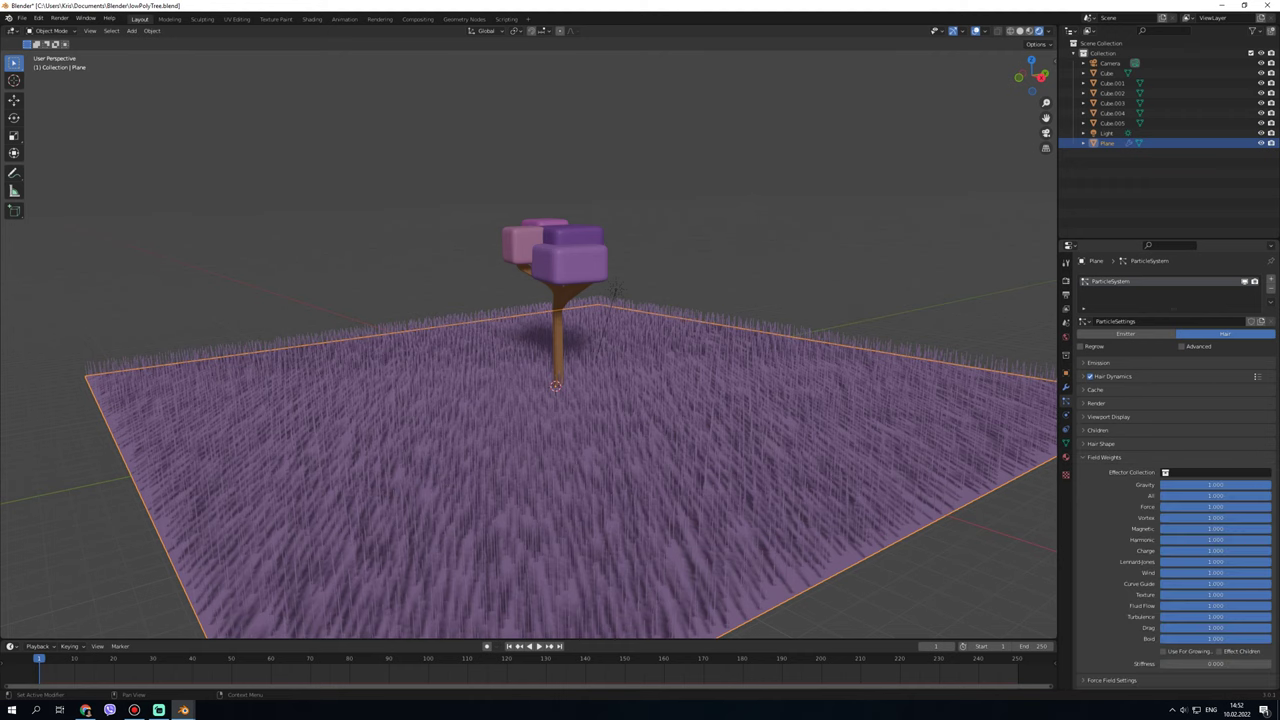
left_click(1104, 457)
left_click(1096, 403)
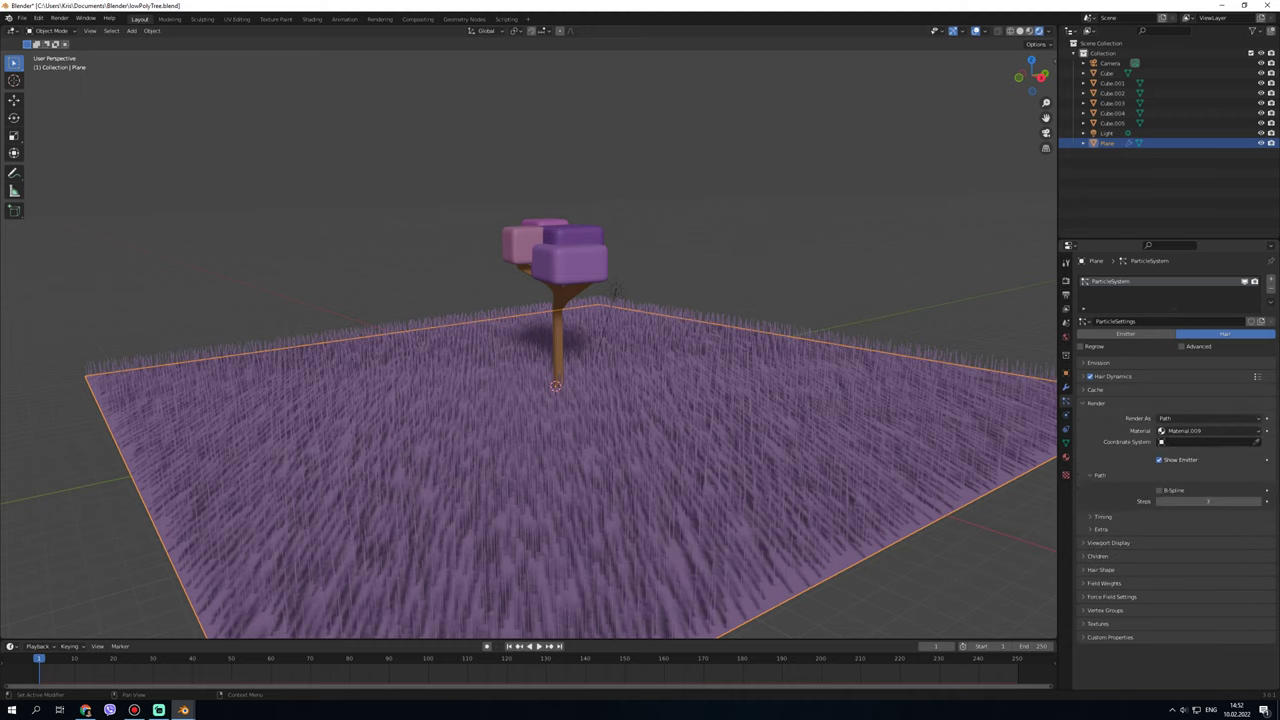
- Try rendering the hair as Object and toggling it off, then set Render As back to Path
left_click(1210, 418)
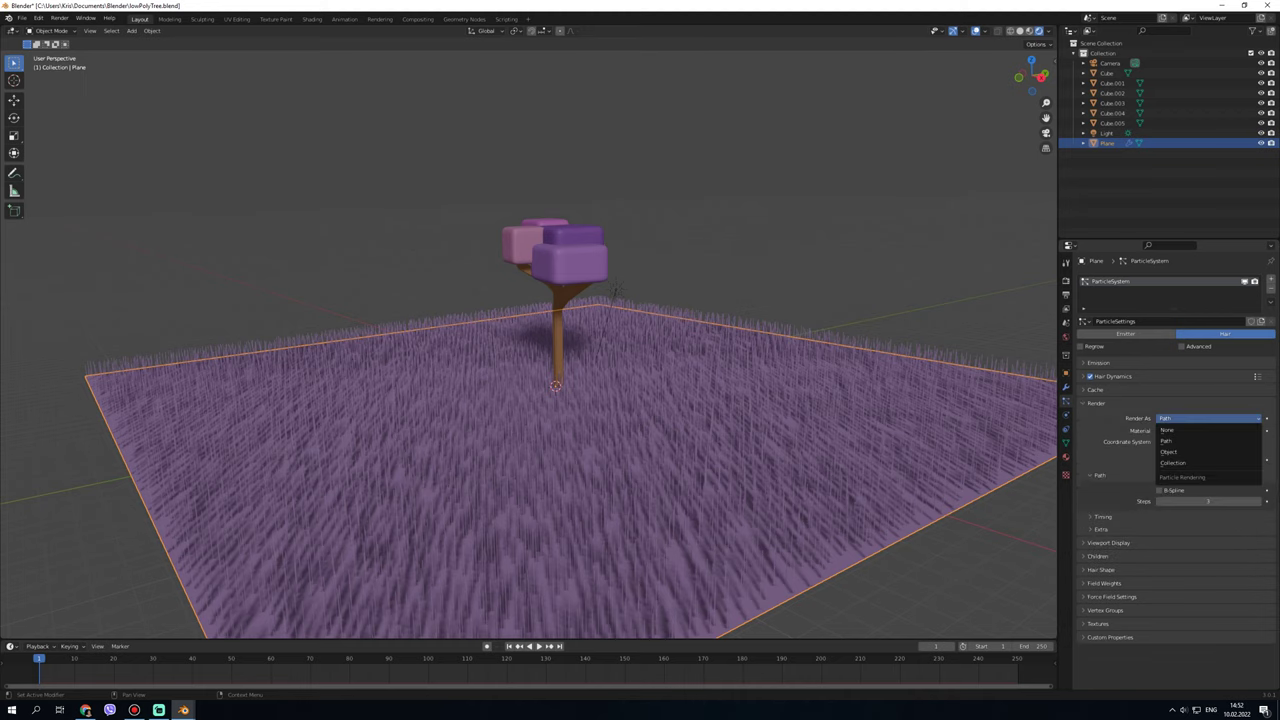
left_click(1208, 452)
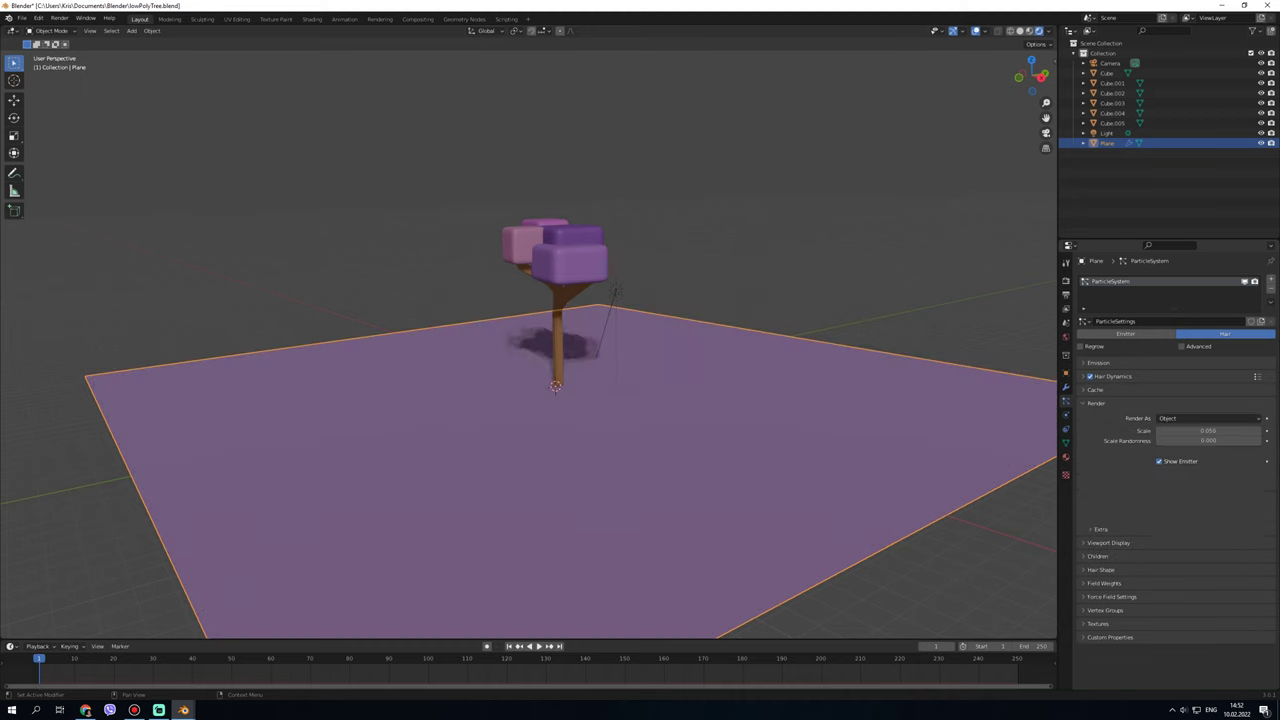
left_click(1208, 418)
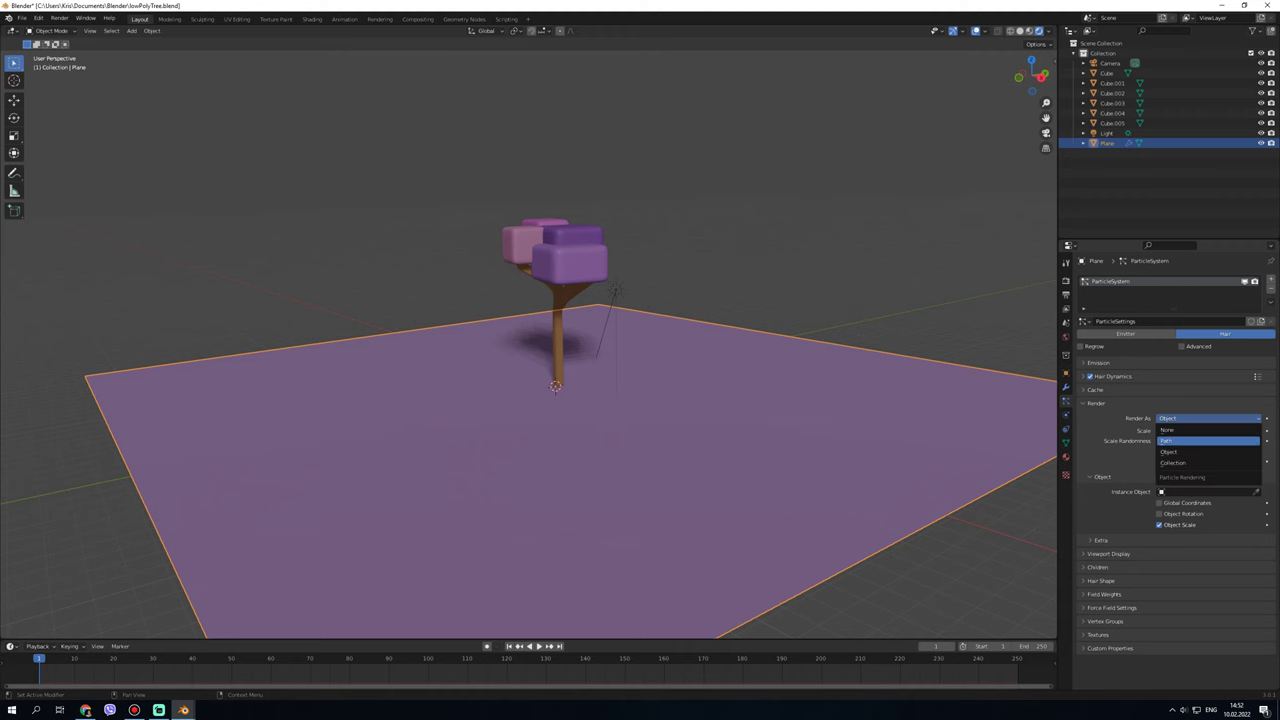
left_click(1200, 441)
left_click(1168, 419)
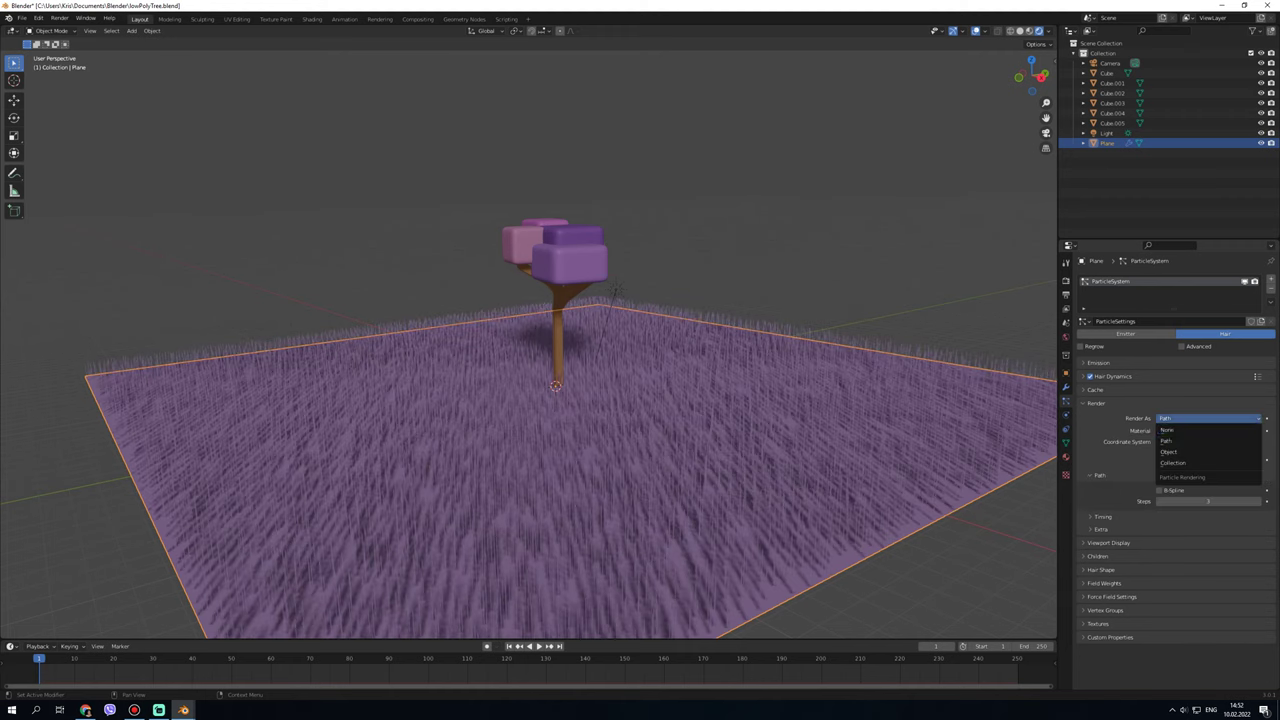
left_click(1167, 430)
left_click(1166, 418)
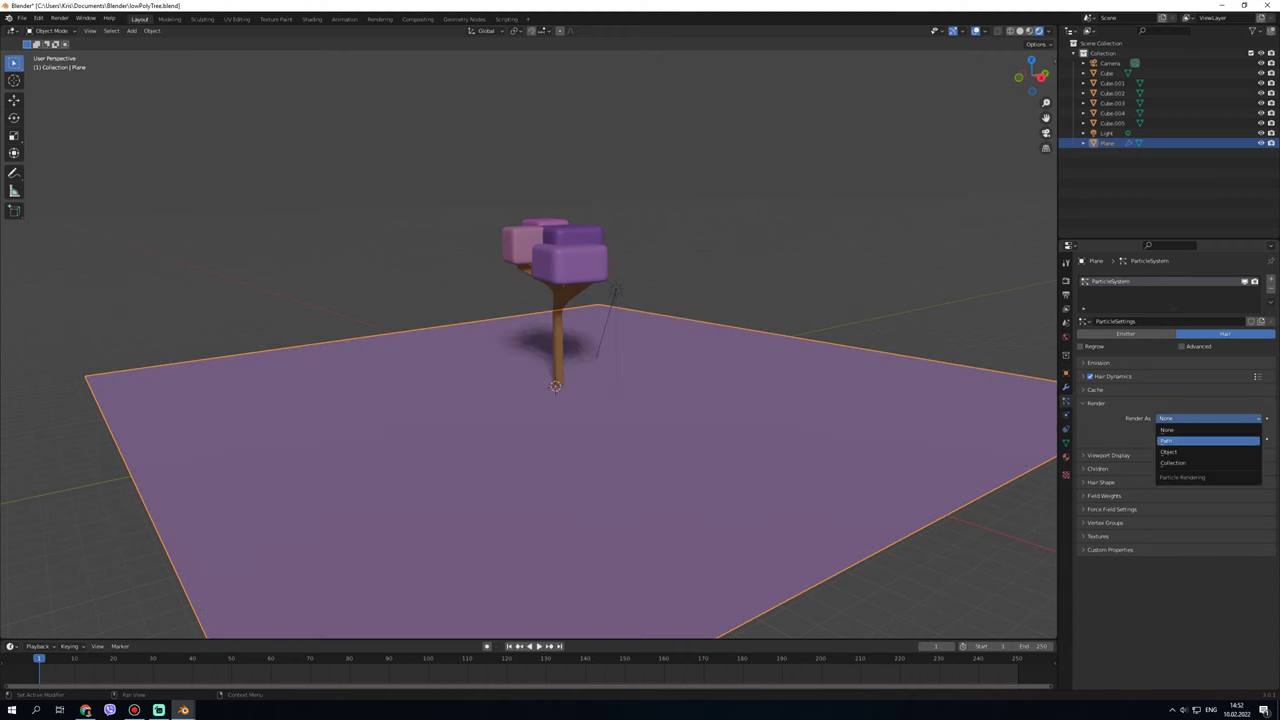
left_click(1168, 441)
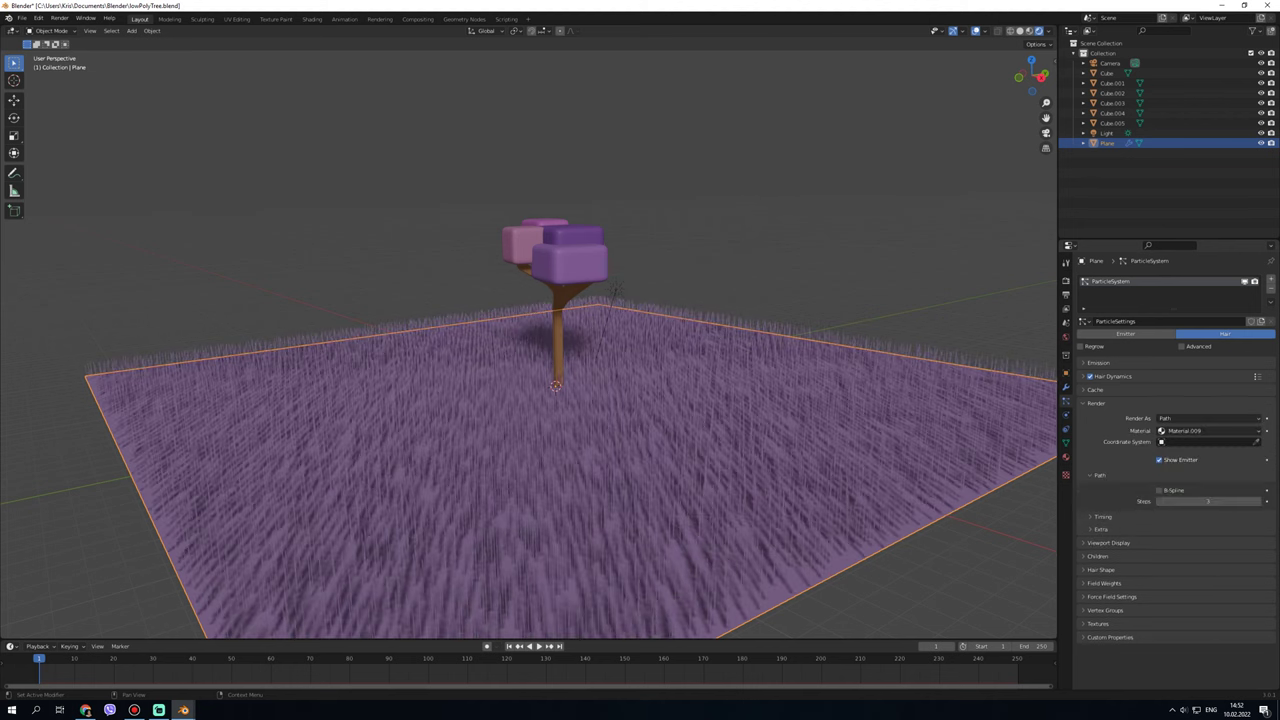
mouse_move(1208, 502)
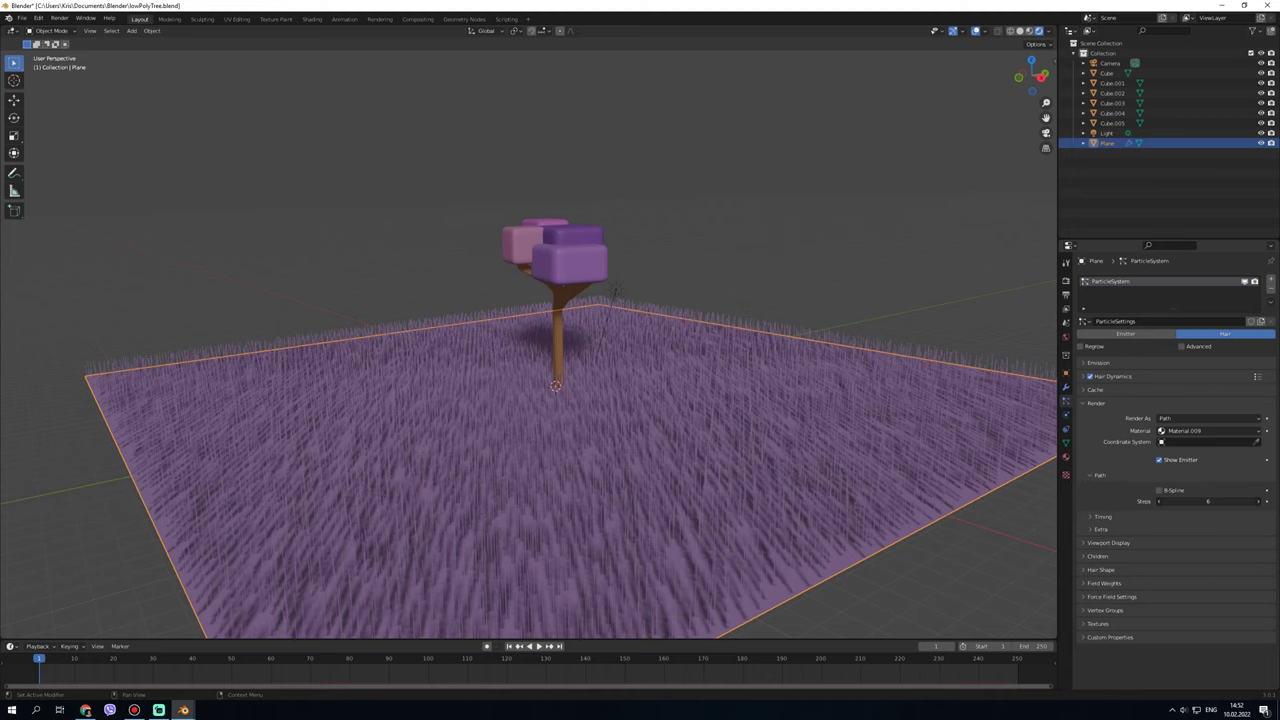
left_click(1100, 475)
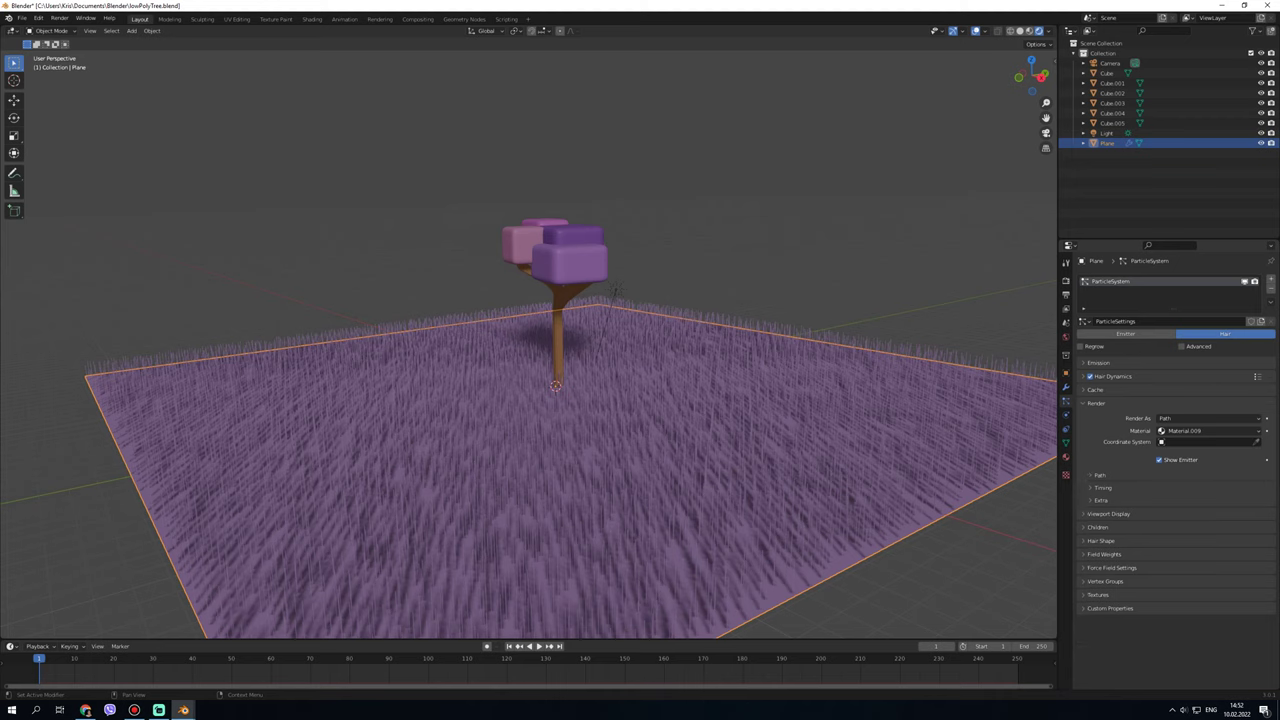
- In the Cache panel, drag the Simulation Start frame to a later value
left_click(1096, 403)
left_click(1095, 389)
left_click_drag(1215, 440, 1250, 440)
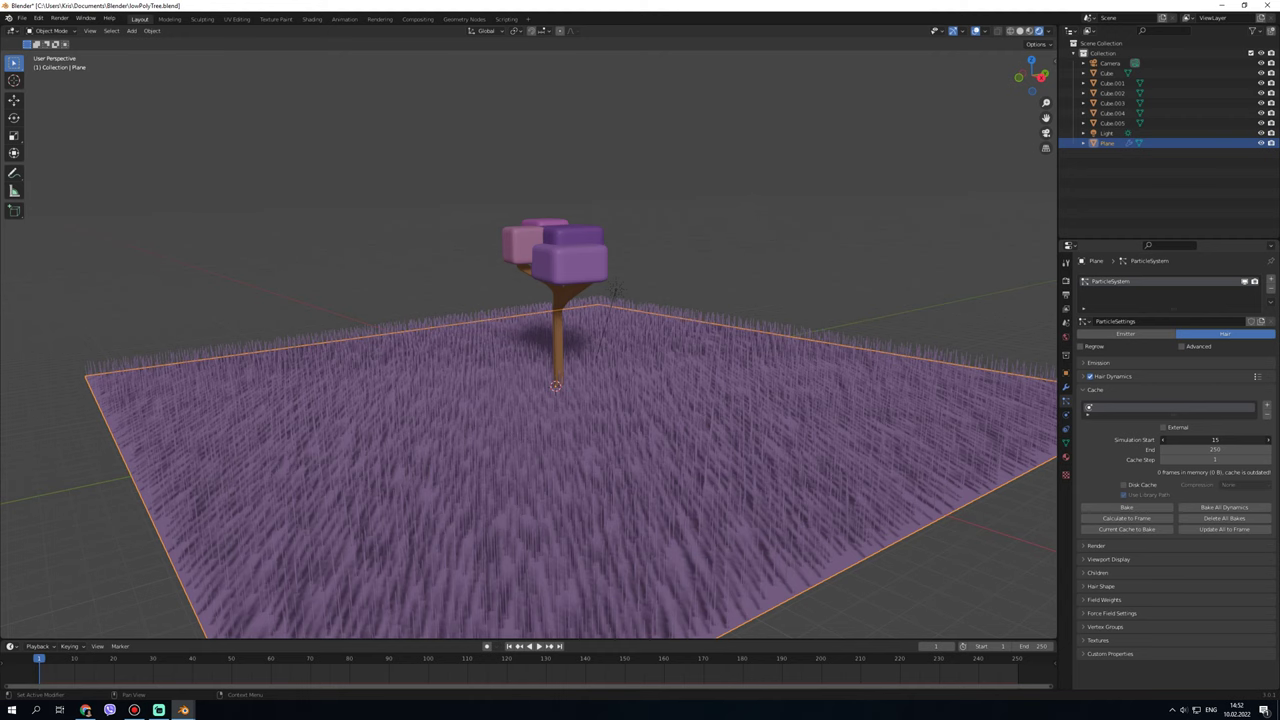
- Set the cache Simulation Start to 0 and the Cache Step to 4
key("BackSpace")
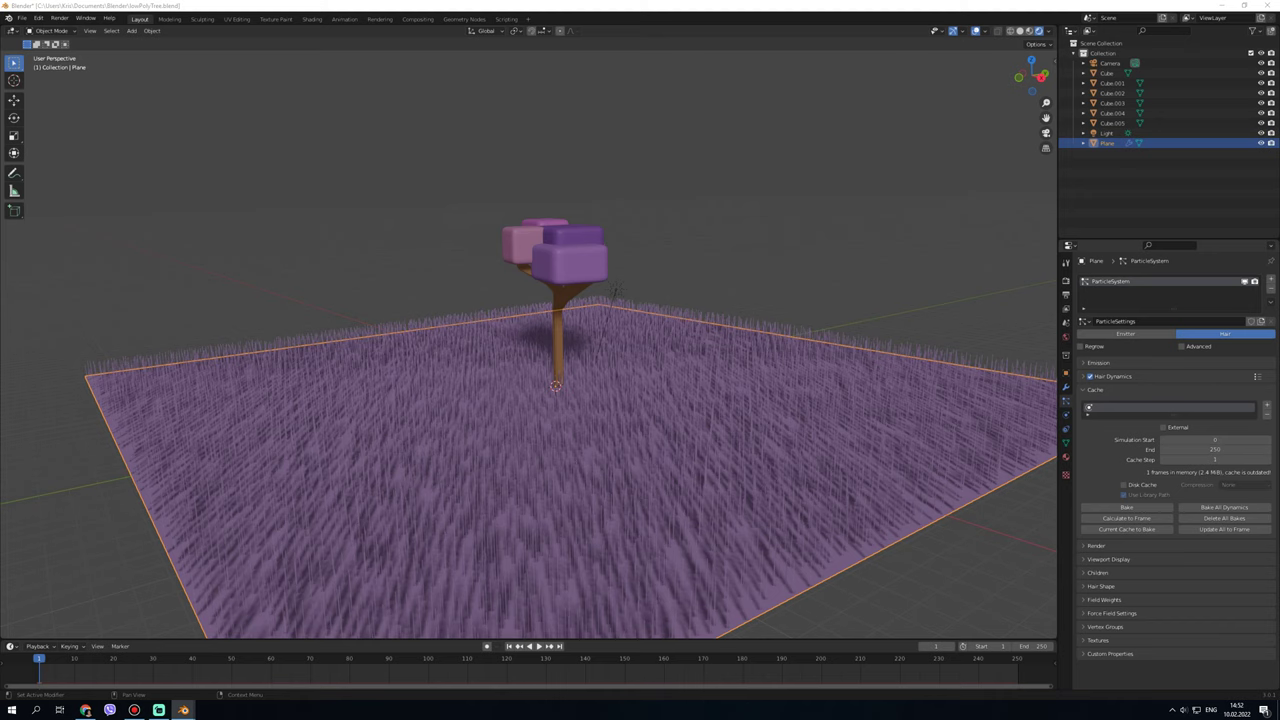
left_click_drag(1215, 459, 1260, 459)
left_click(1100, 389)
- Raise the Hair Dynamics structure Vertex Mass to 0.5 kg
left_click(1098, 362)
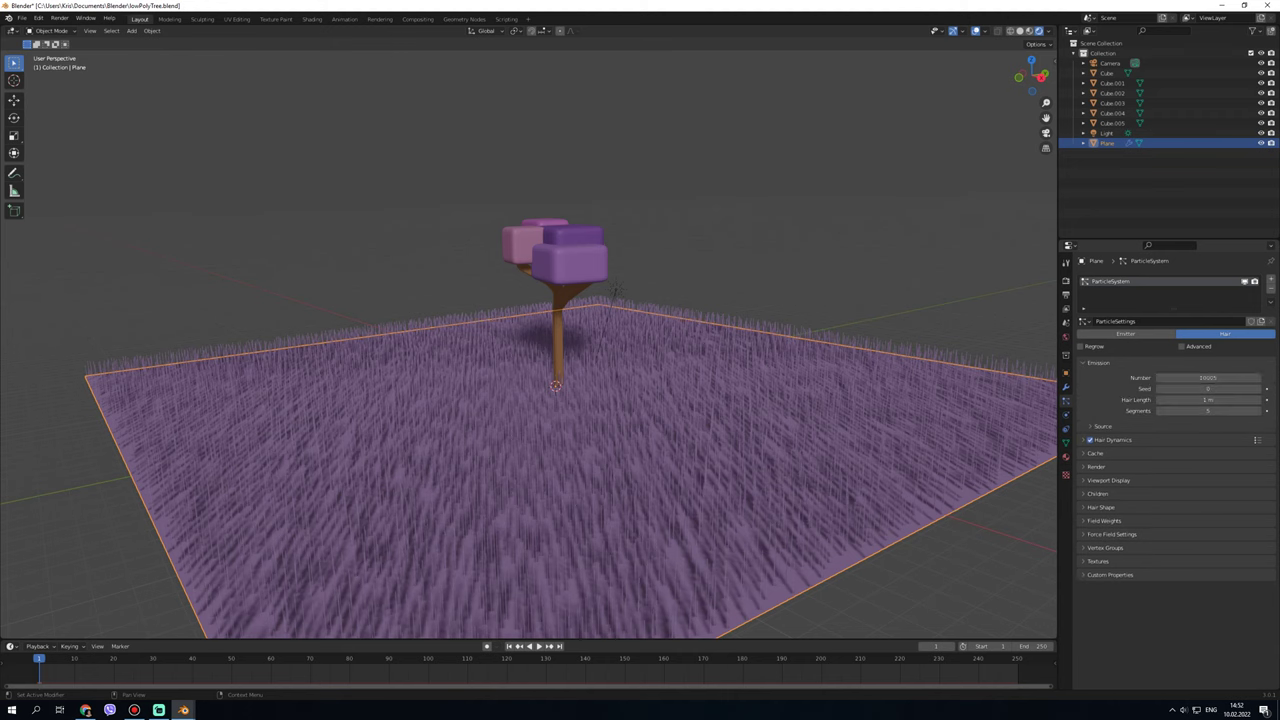
left_click(1098, 362)
left_click(1112, 376)
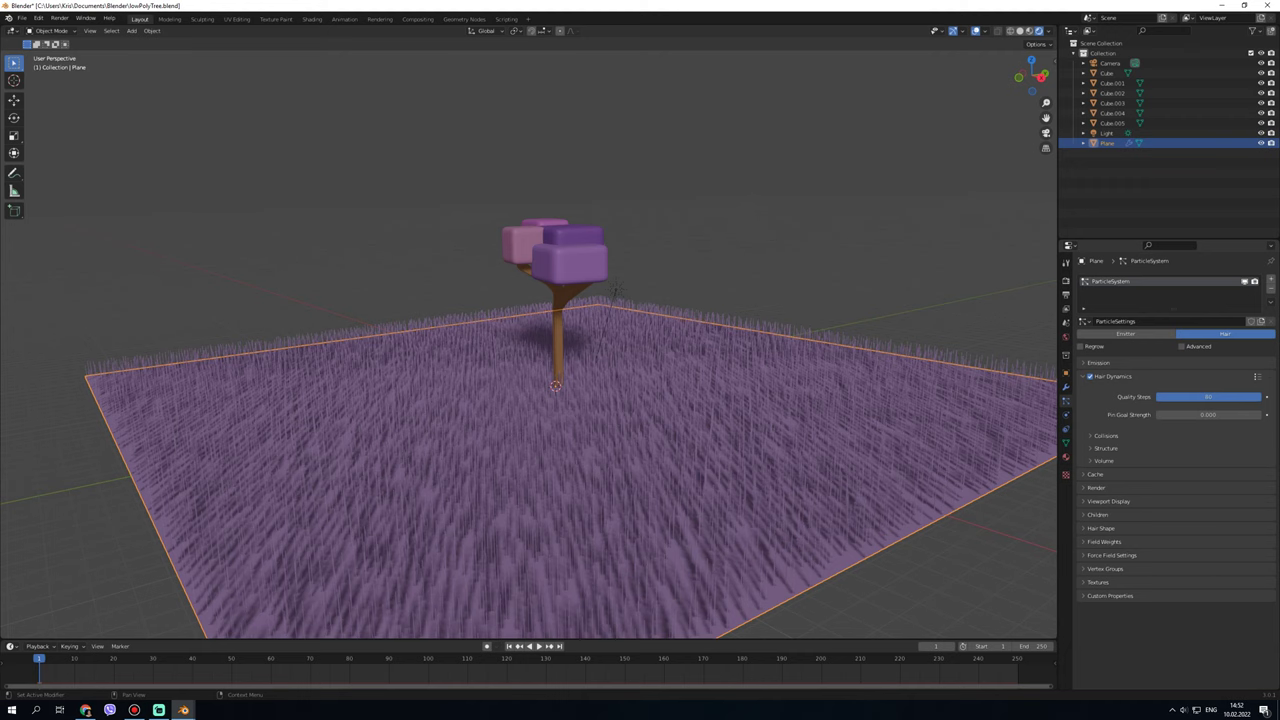
left_click(1106, 448)
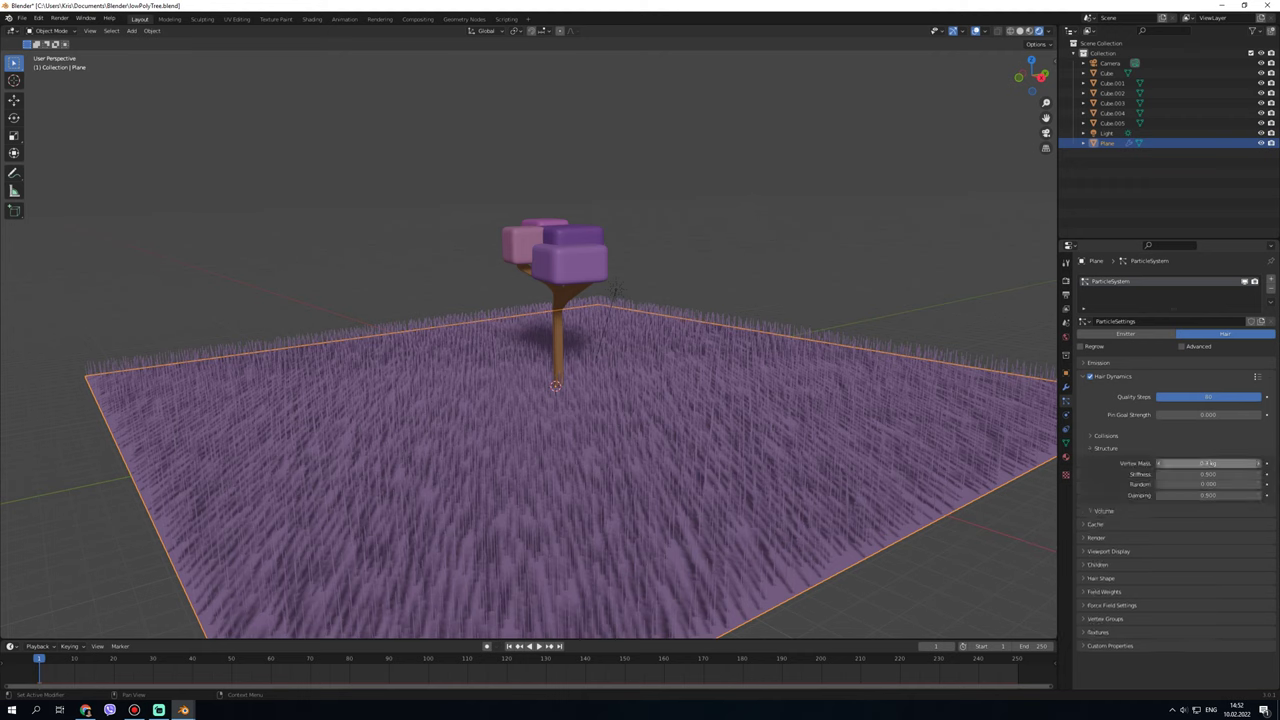
left_click_drag(1200, 463, 1260, 473)
left_click(1106, 448)
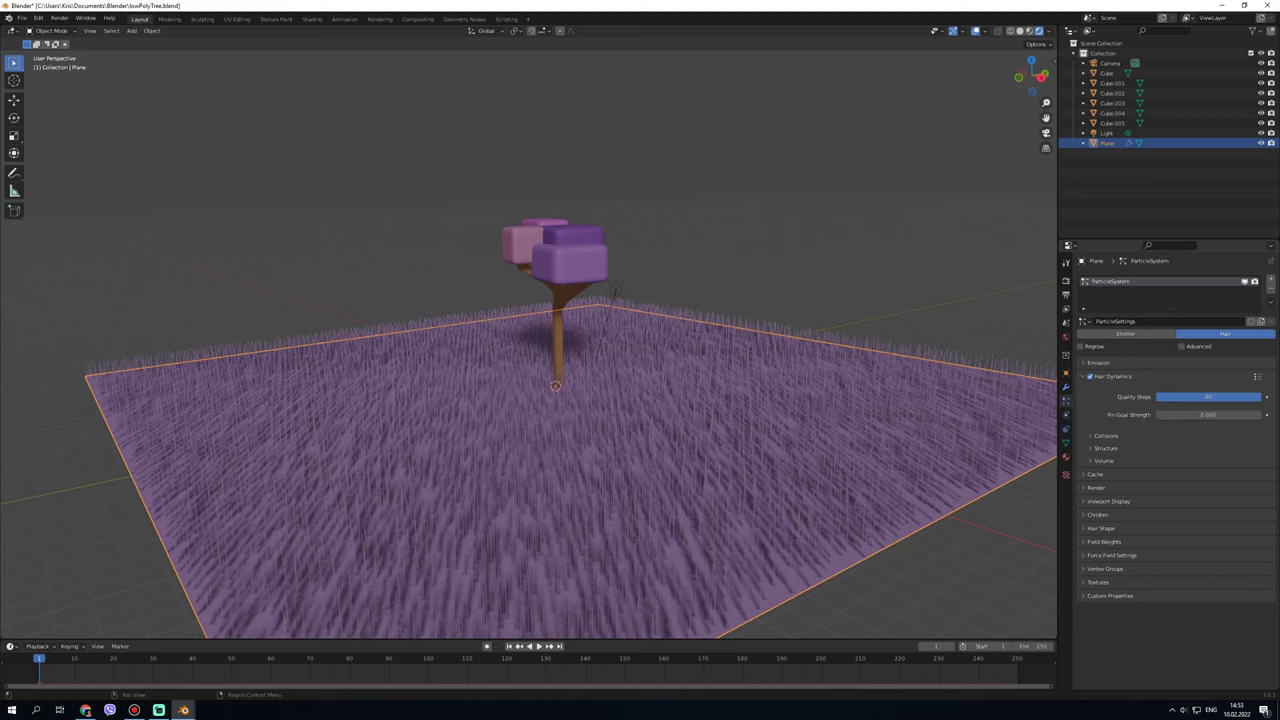
- Briefly add Cloth physics to the plane, raise its quality steps, then remove it and deselect
left_click(1065, 337)
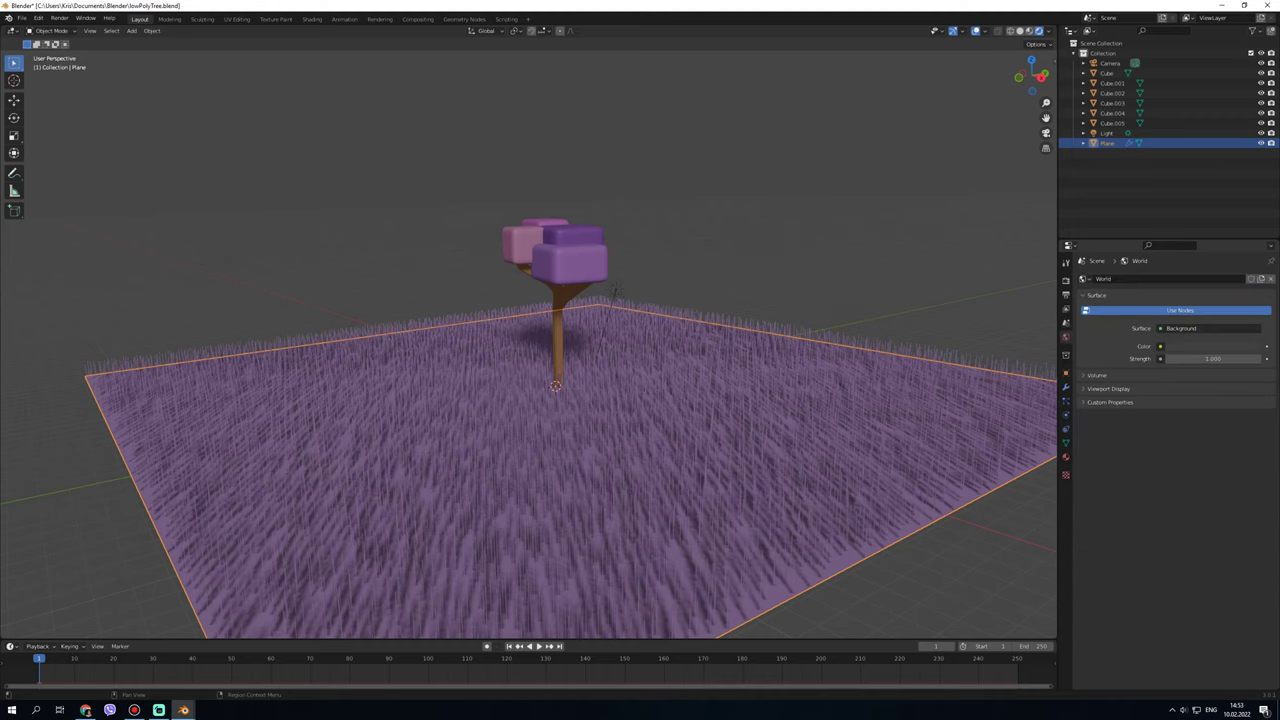
left_click(1066, 387)
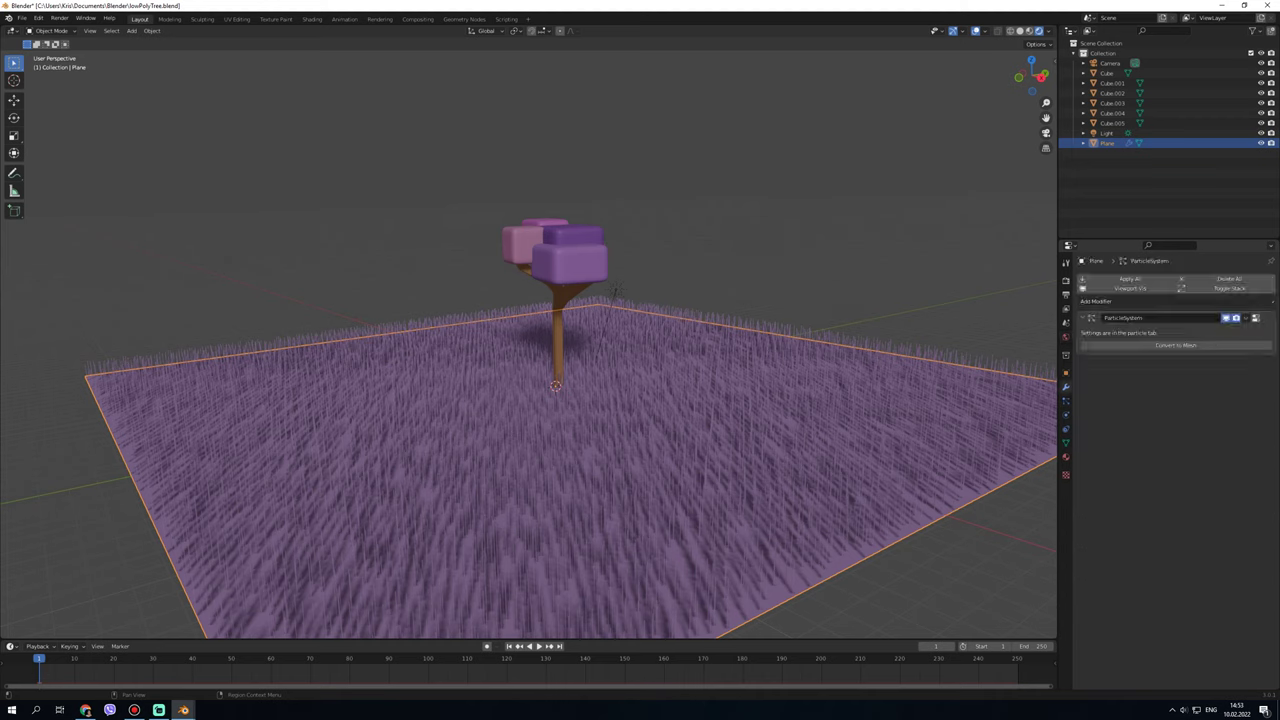
left_click(1065, 414)
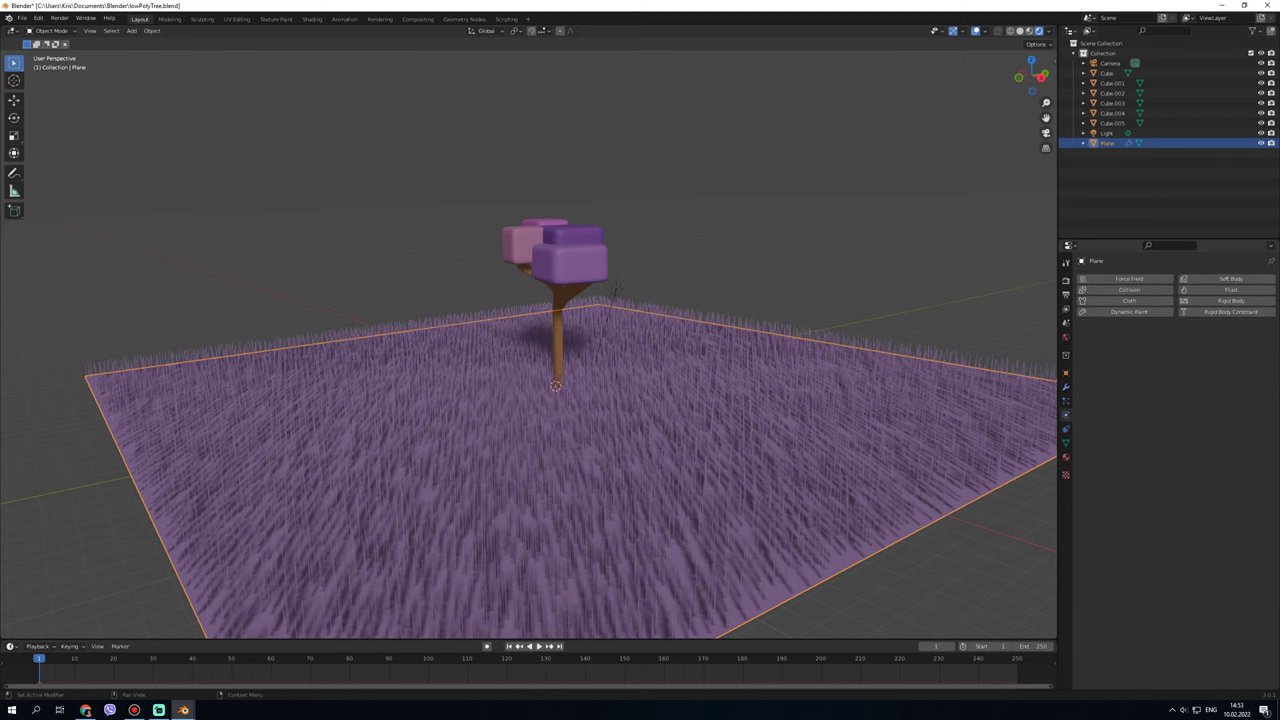
left_click(1125, 300)
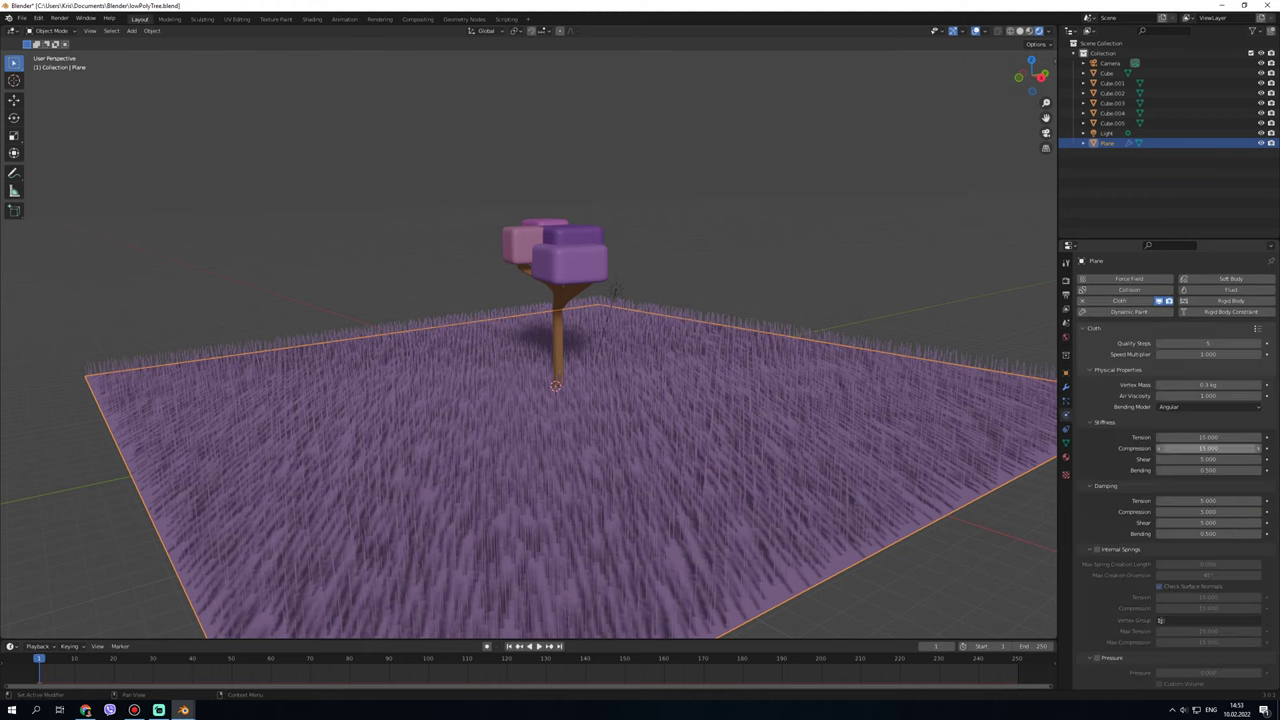
mouse_move(1200, 343)
left_mouse_down()
mouse_move(1230, 343)
mouse_move(1220, 384)
left_mouse_up()
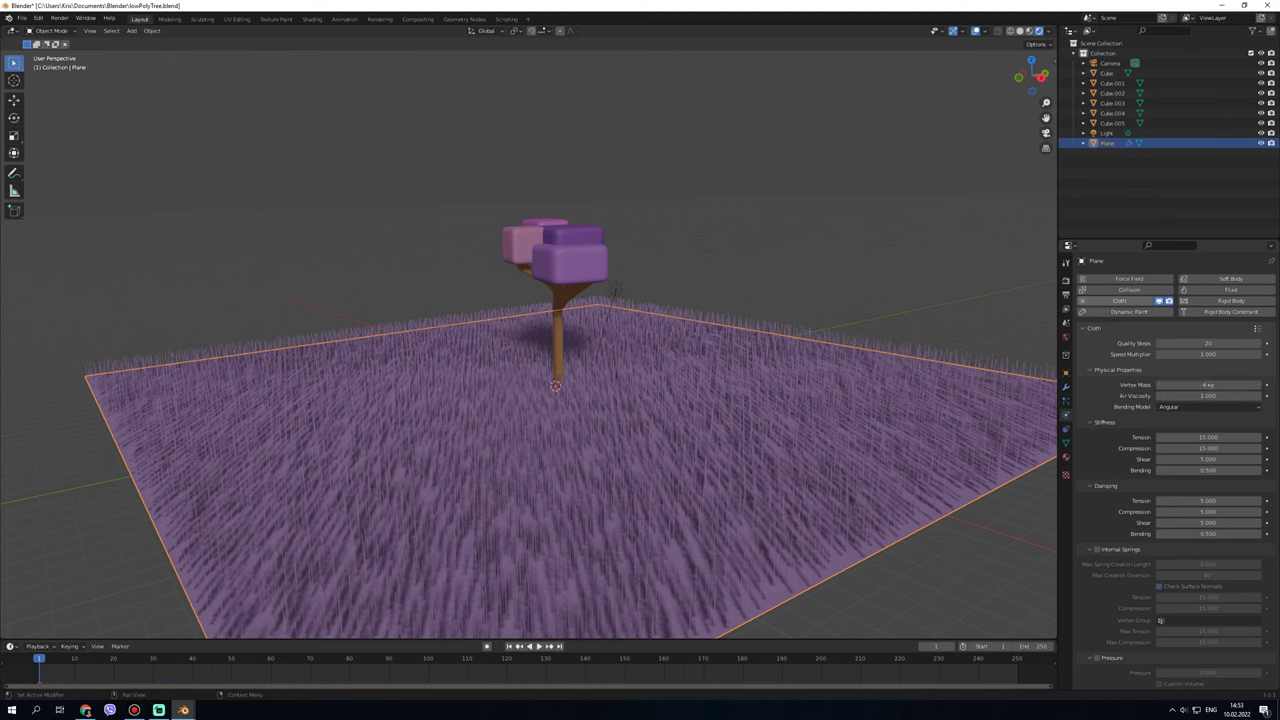
left_click(1081, 300)
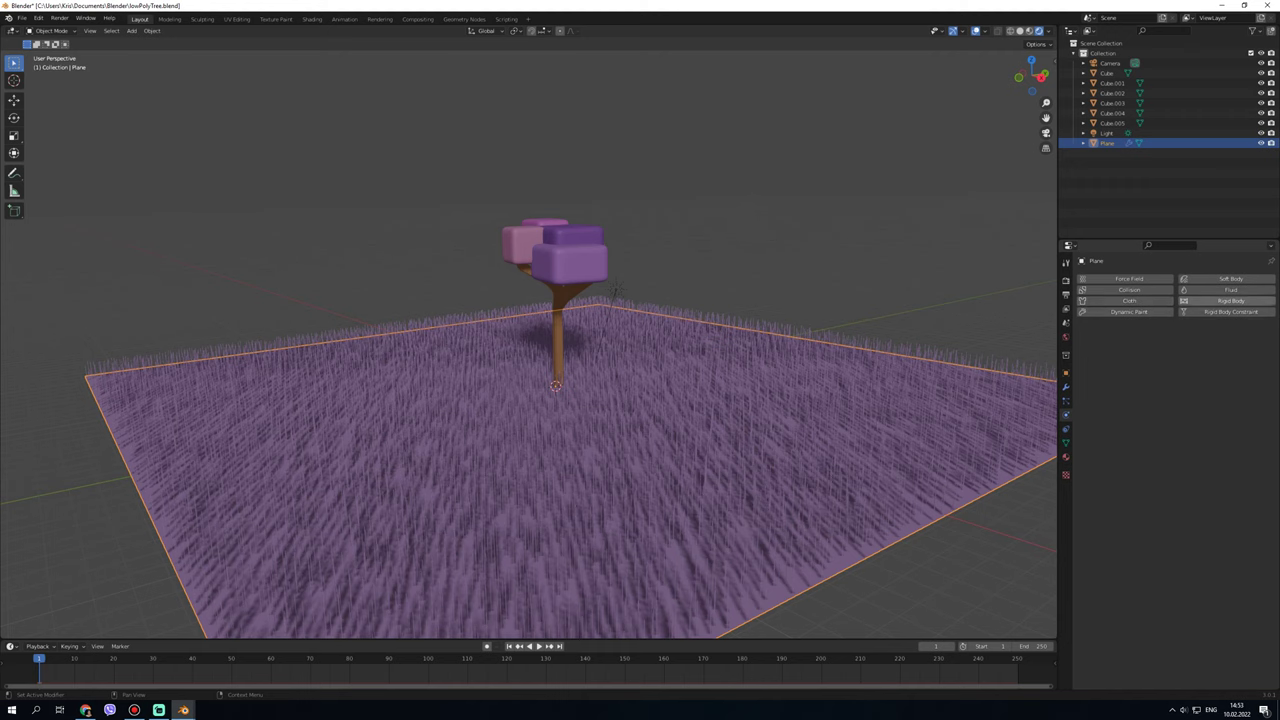
left_click(614, 291)
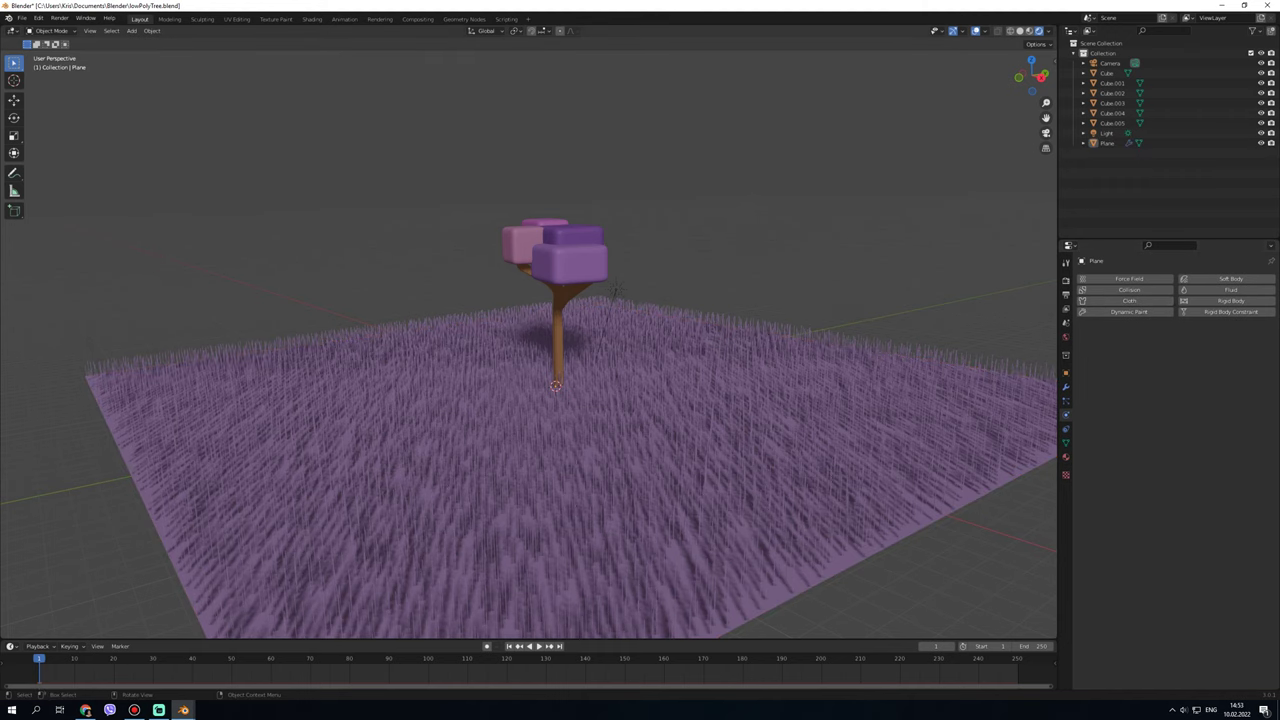
- Render the current frame with F12, zoom into the result, and close the render window
key("F12")
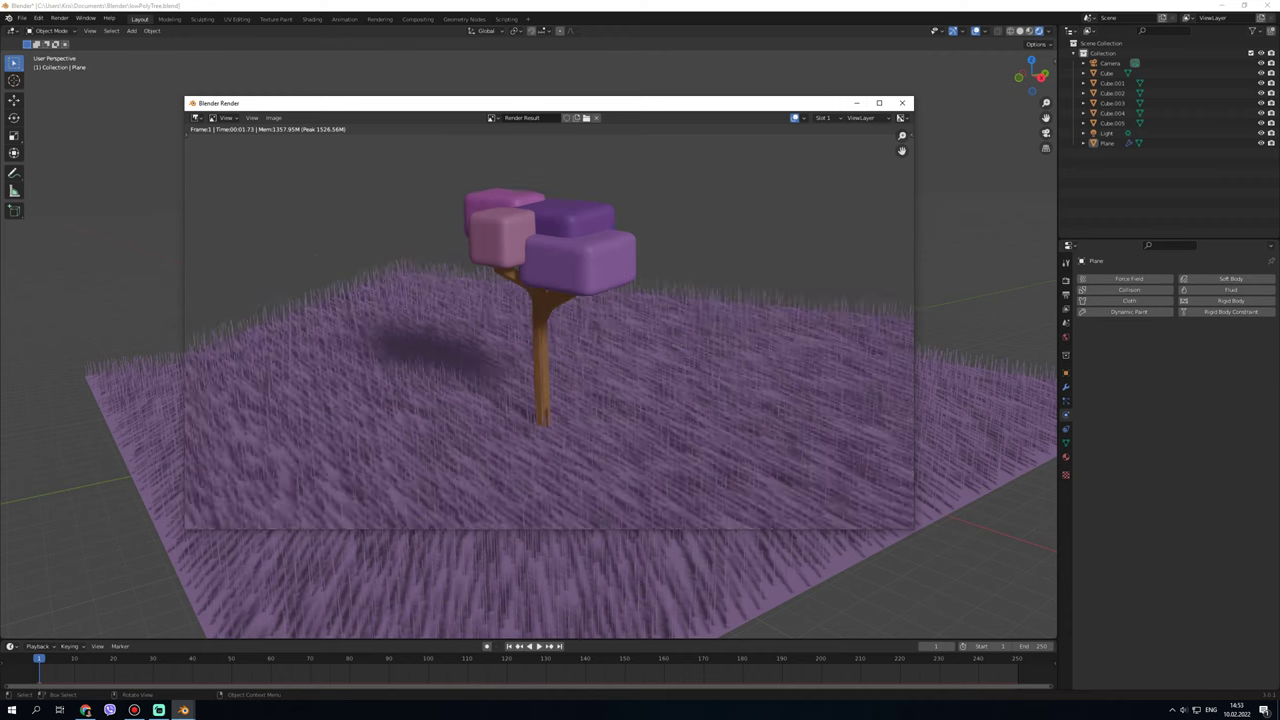
scroll(549, 327, "up", 1)
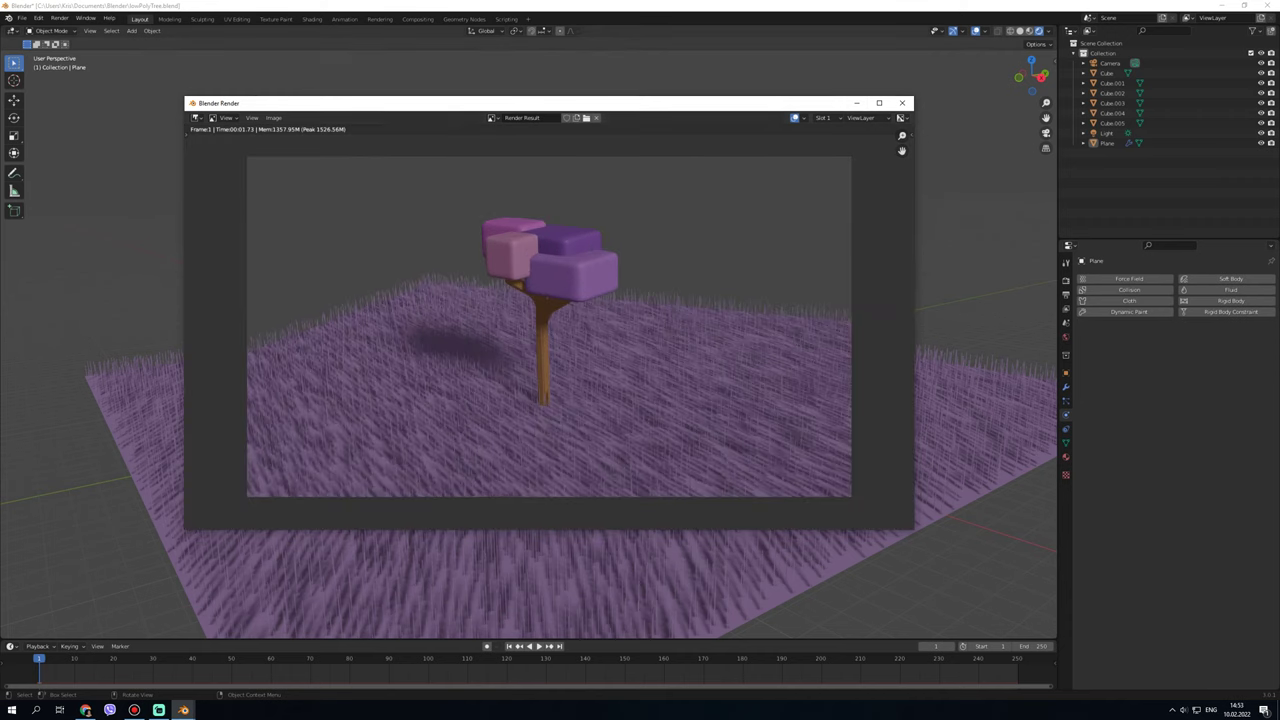
key("Escape")
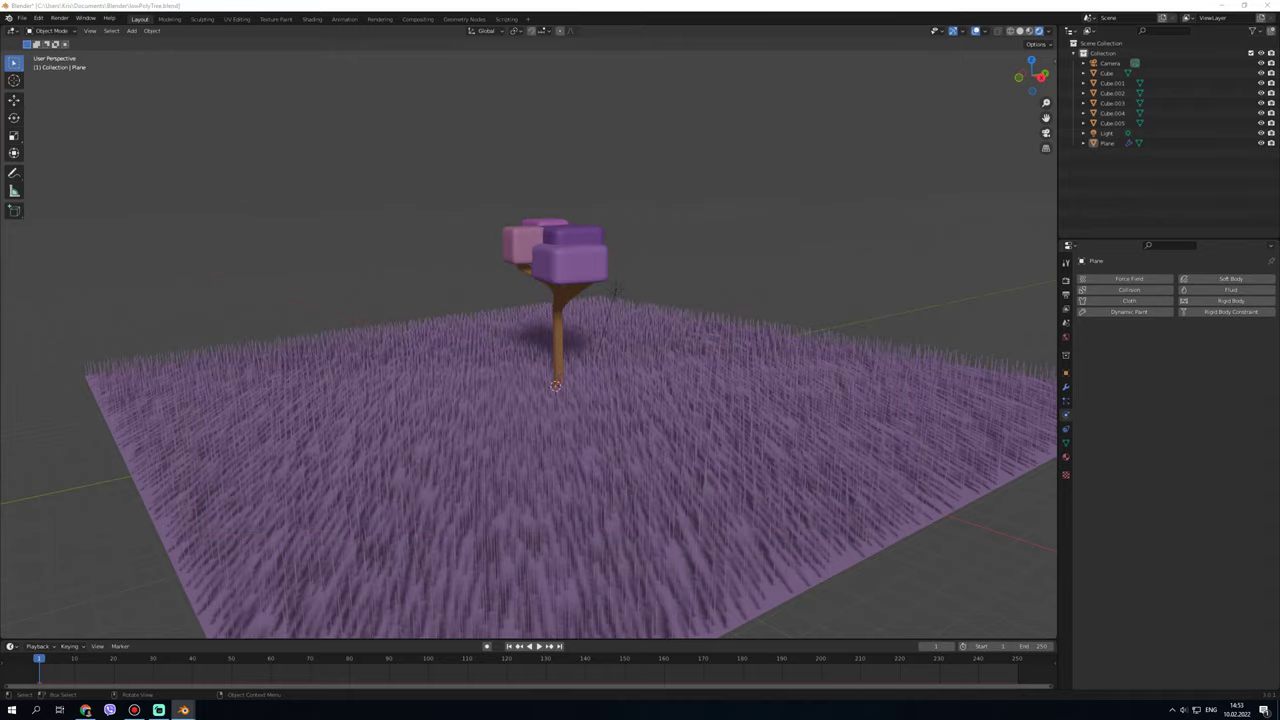
- Switch to camera view, select the ground plane, and start then cancel a move
left_click(1046, 132)
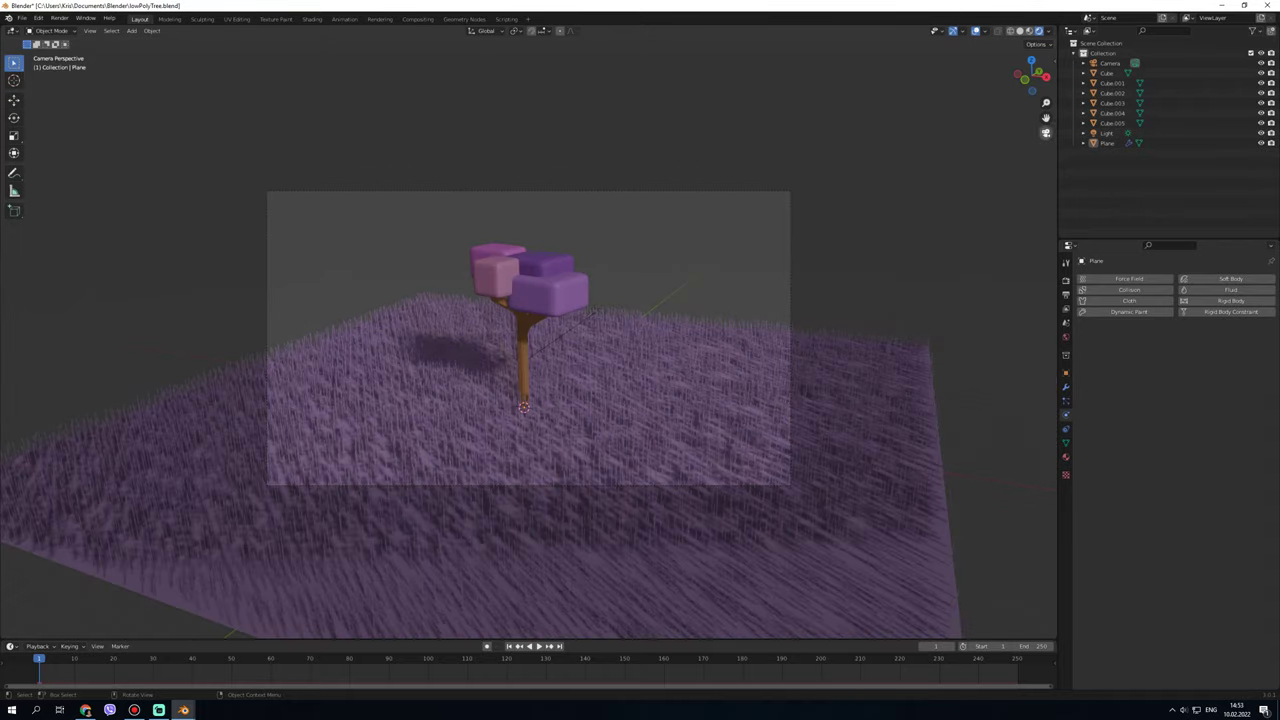
left_click(595, 313)
key("g")
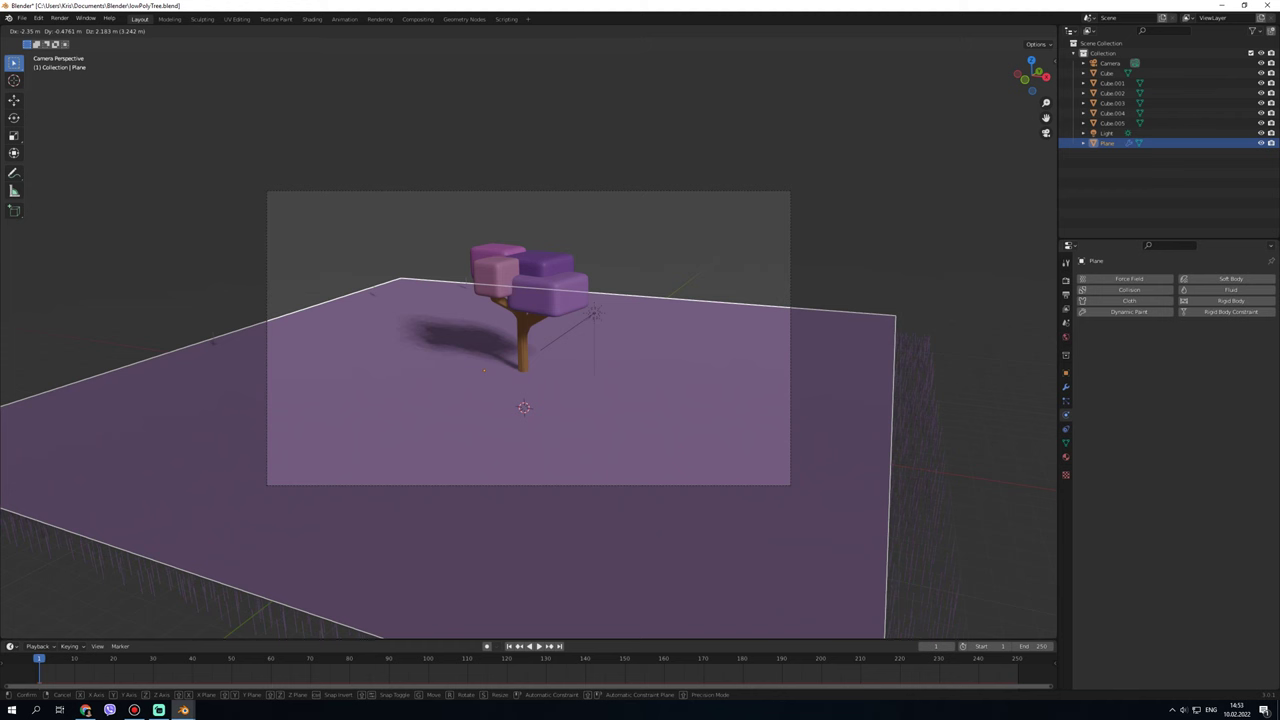
key("Escape")
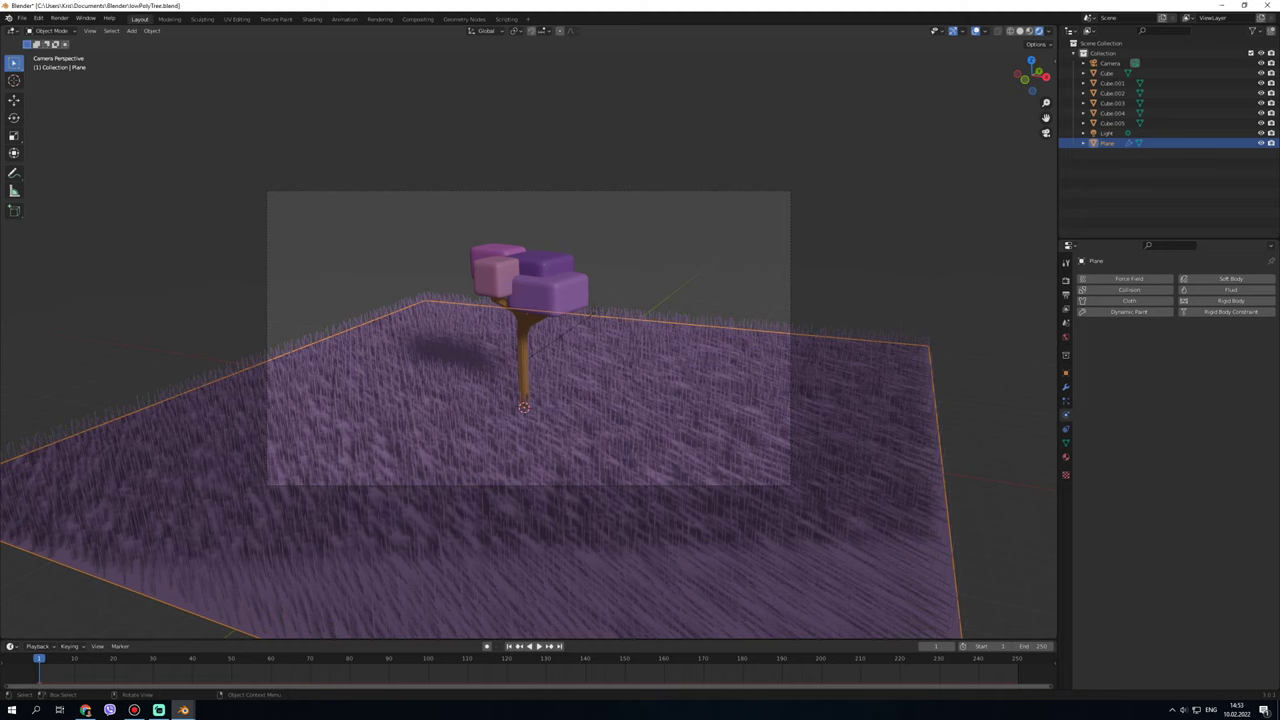
- Move the ground plane about 8.26 m along Y, then deselect and undo the deselection
key("g")
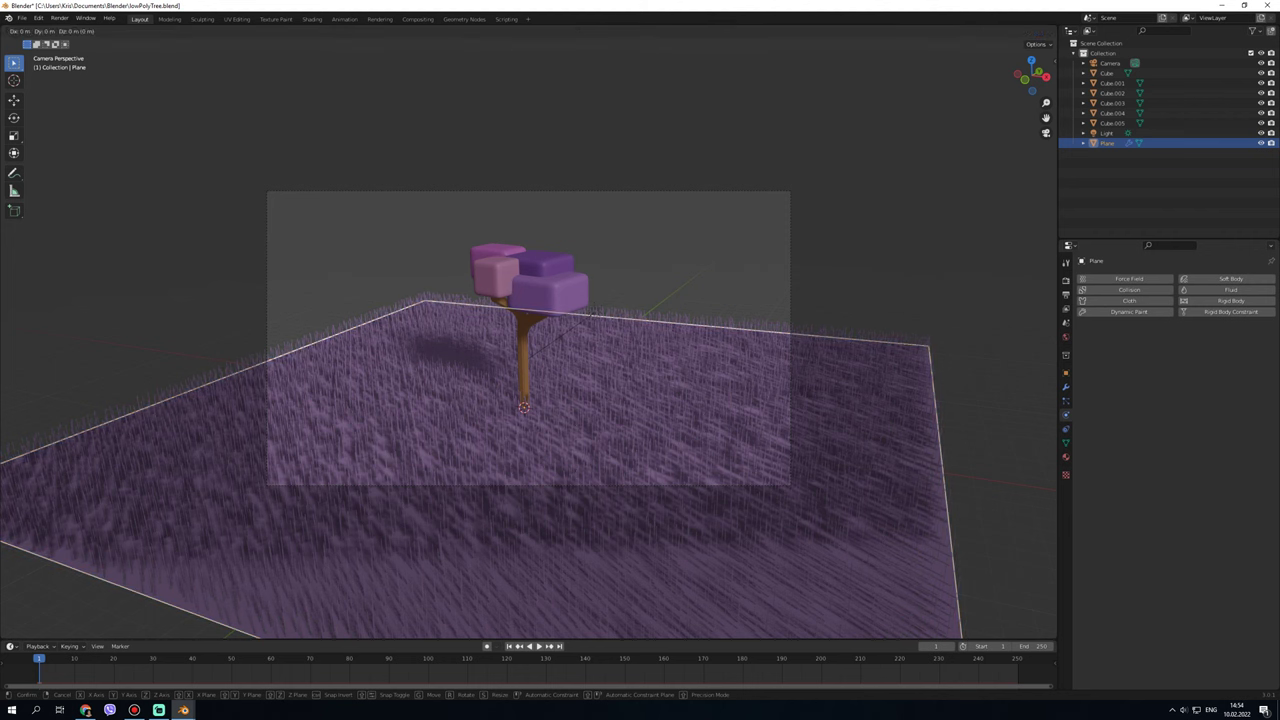
key("x")
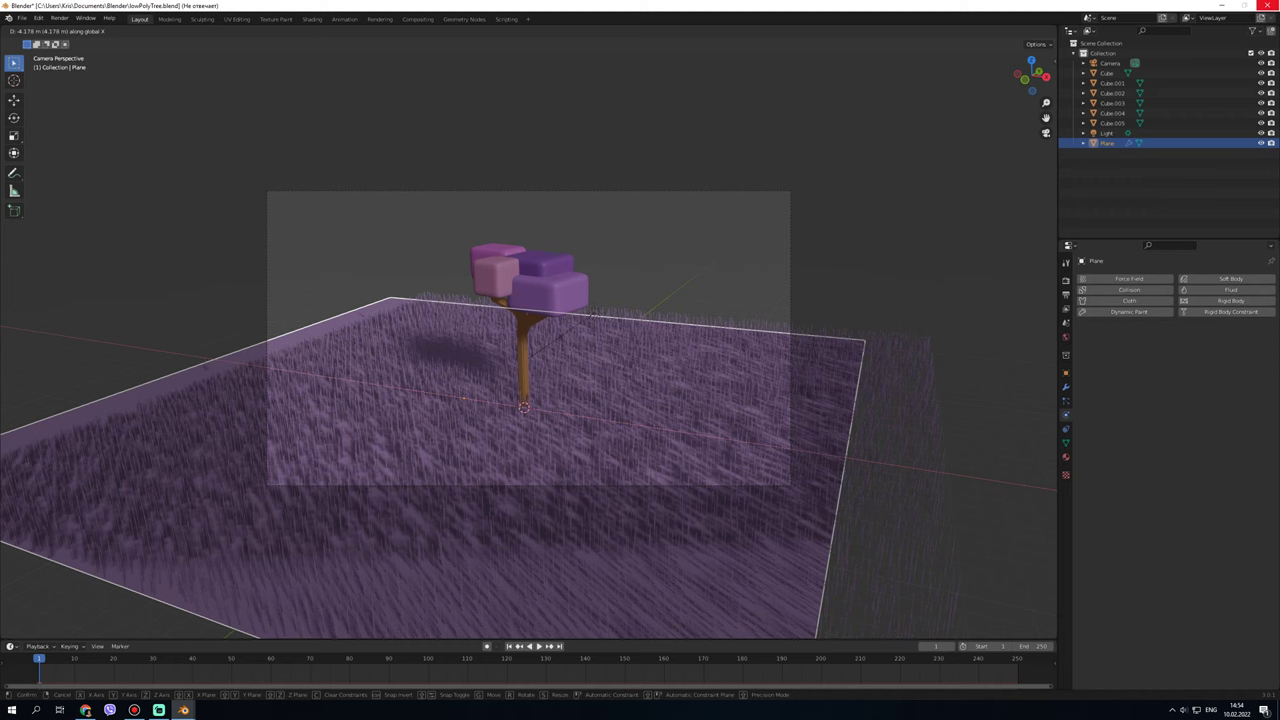
key("y")
key("Return")
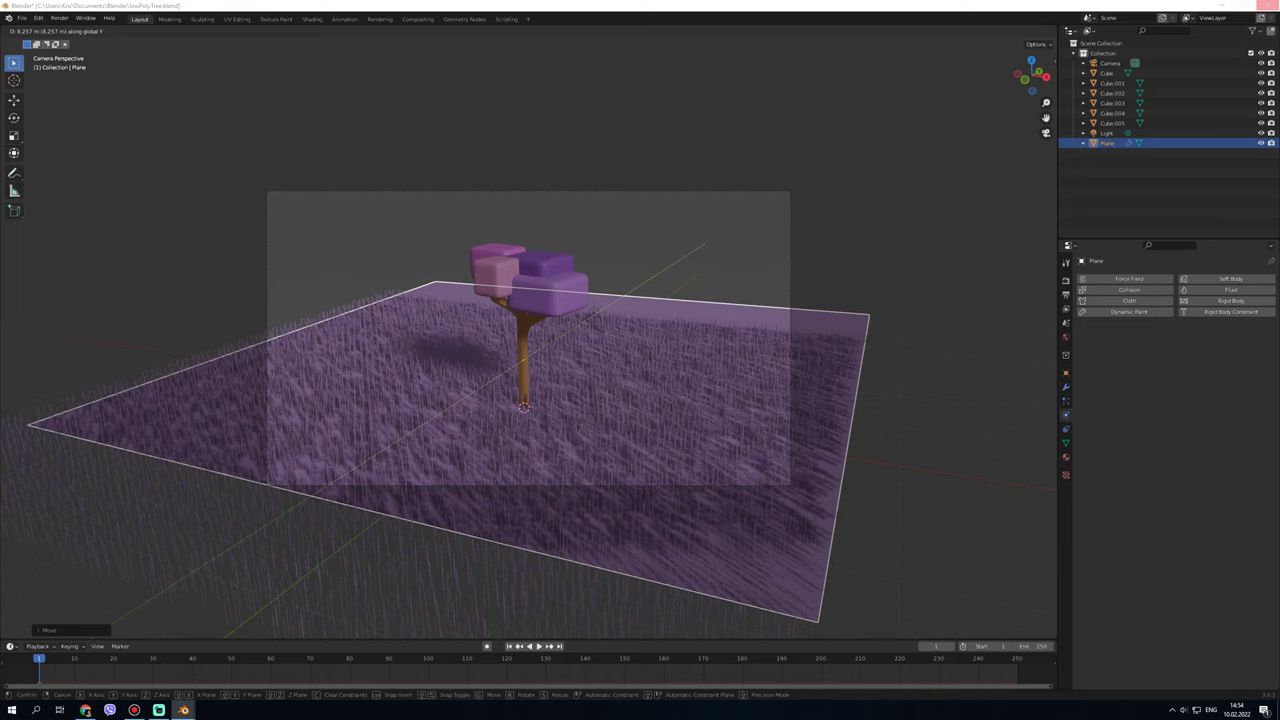
key("Return")
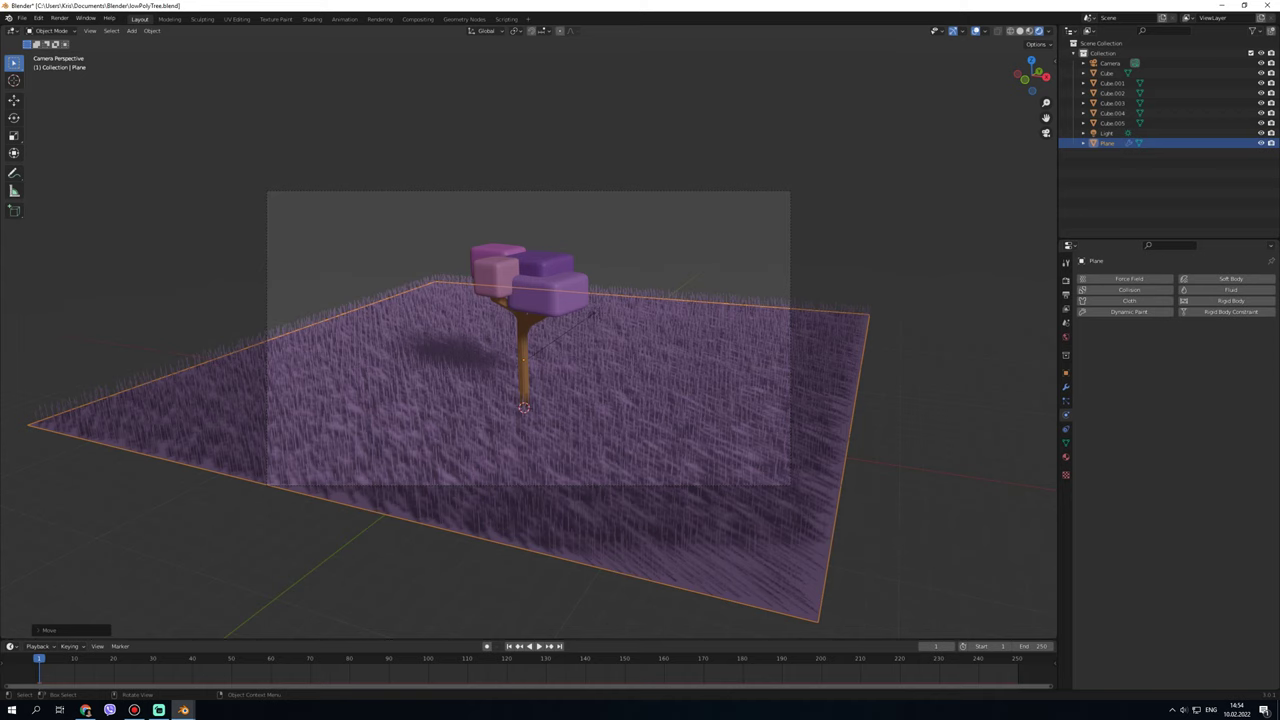
key("alt+a")
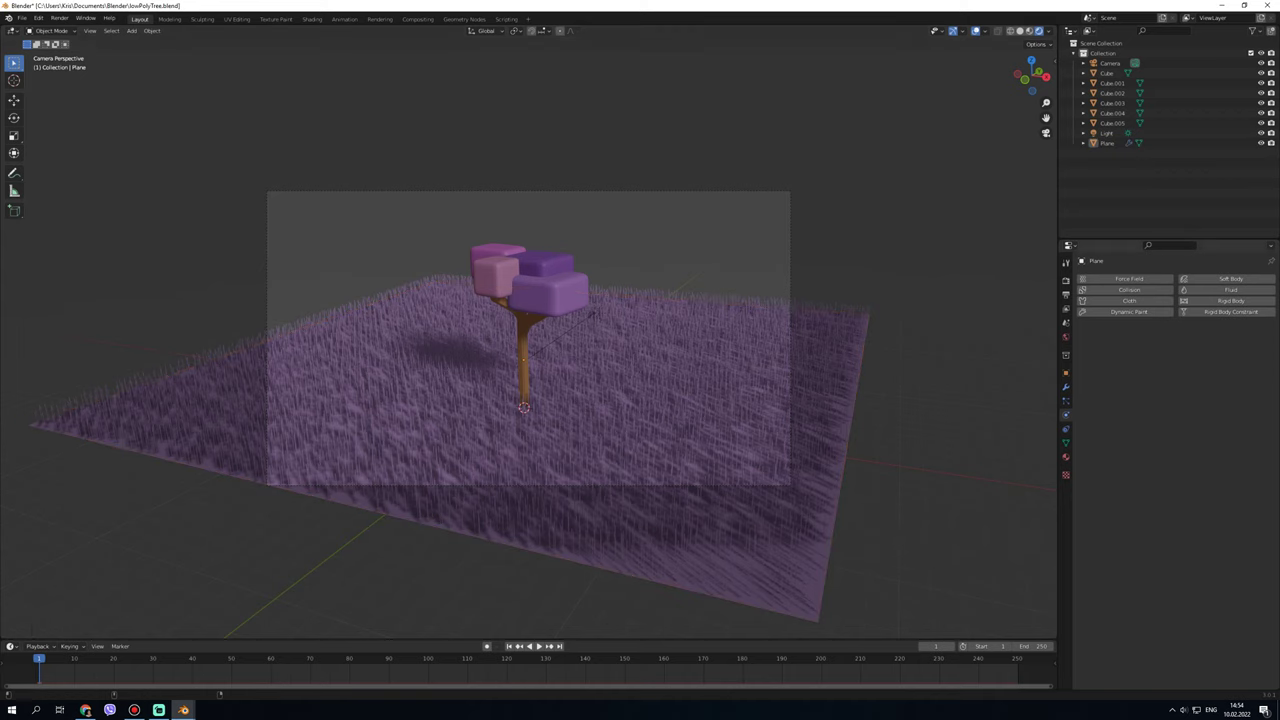
key("ctrl+z")
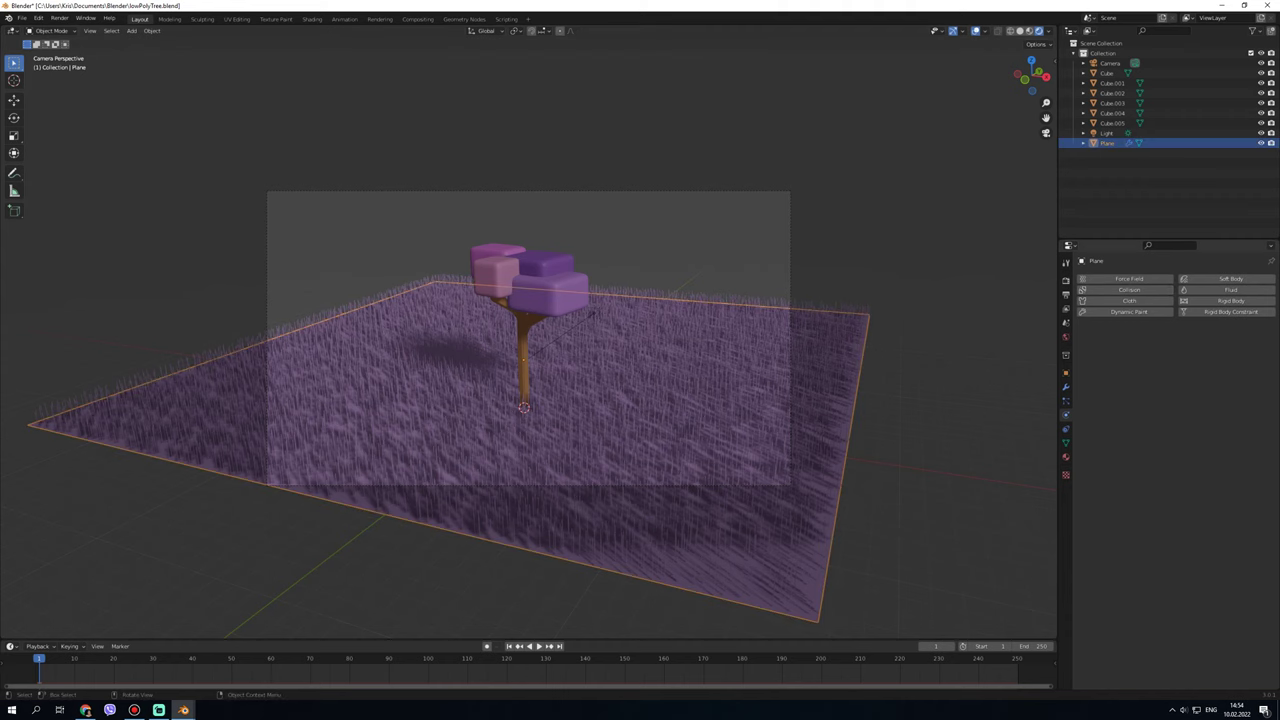
- Turn off the ground plane's ParticleSystem viewport display to hide the grass
left_click(1066, 401)
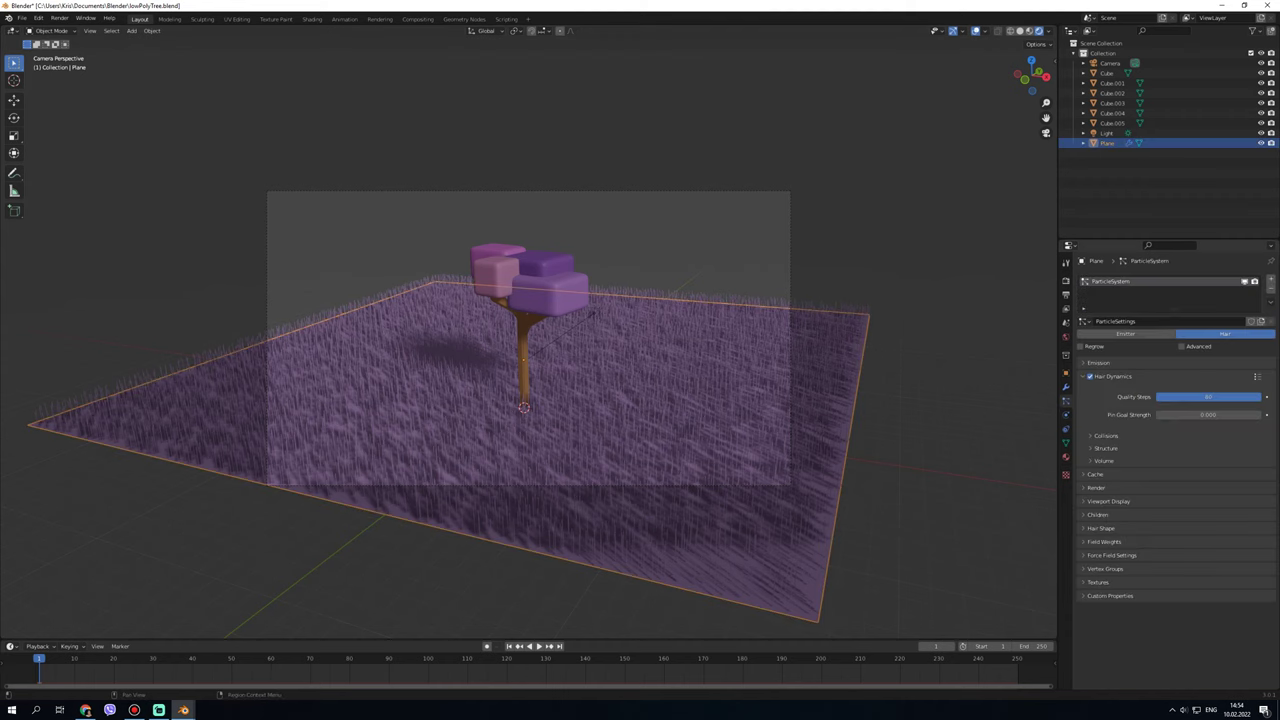
left_click(1066, 388)
left_click(1226, 317)
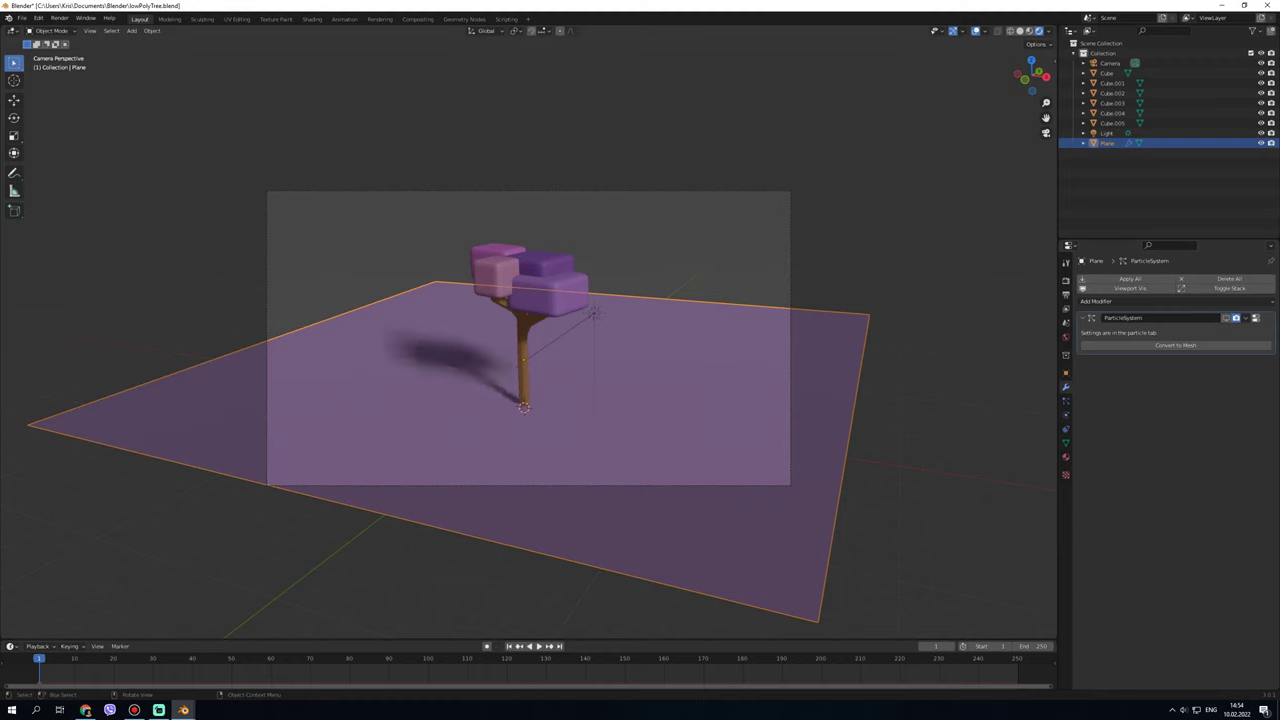
- Paste a copy of the ground plane and rotate it 90° upright in side view
key("ctrl+v")
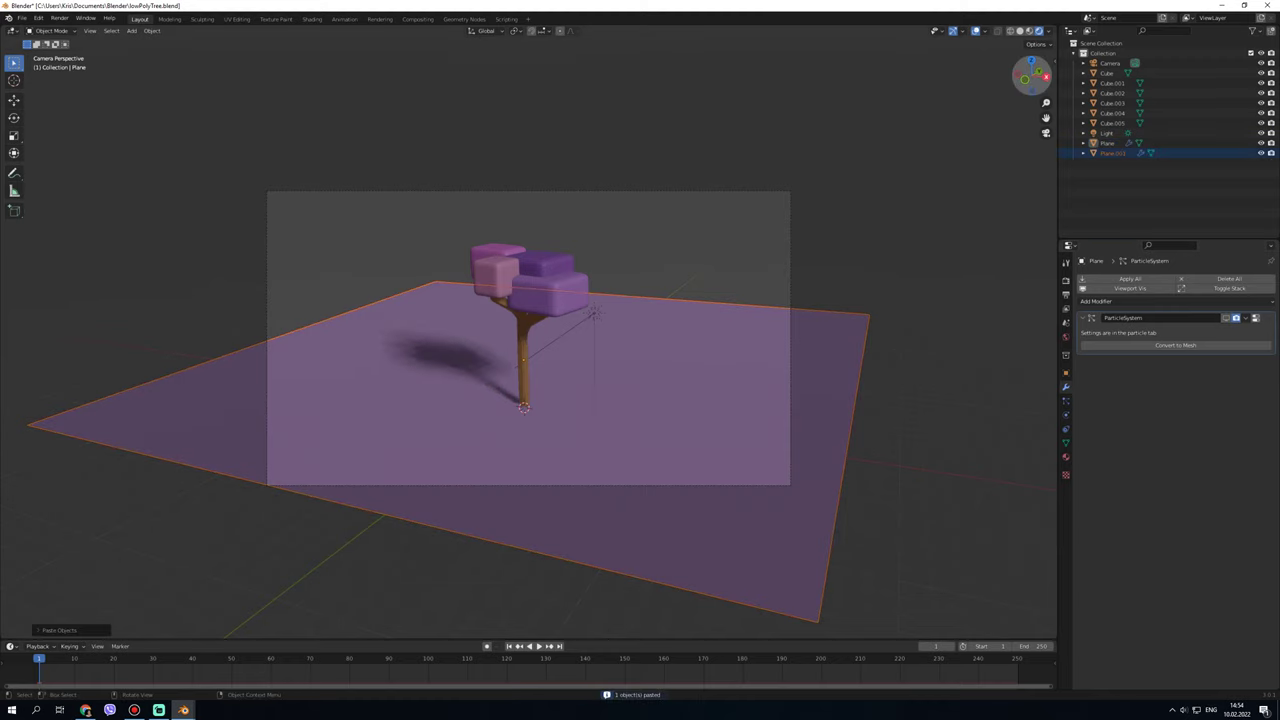
left_click(1045, 76)
key("r")
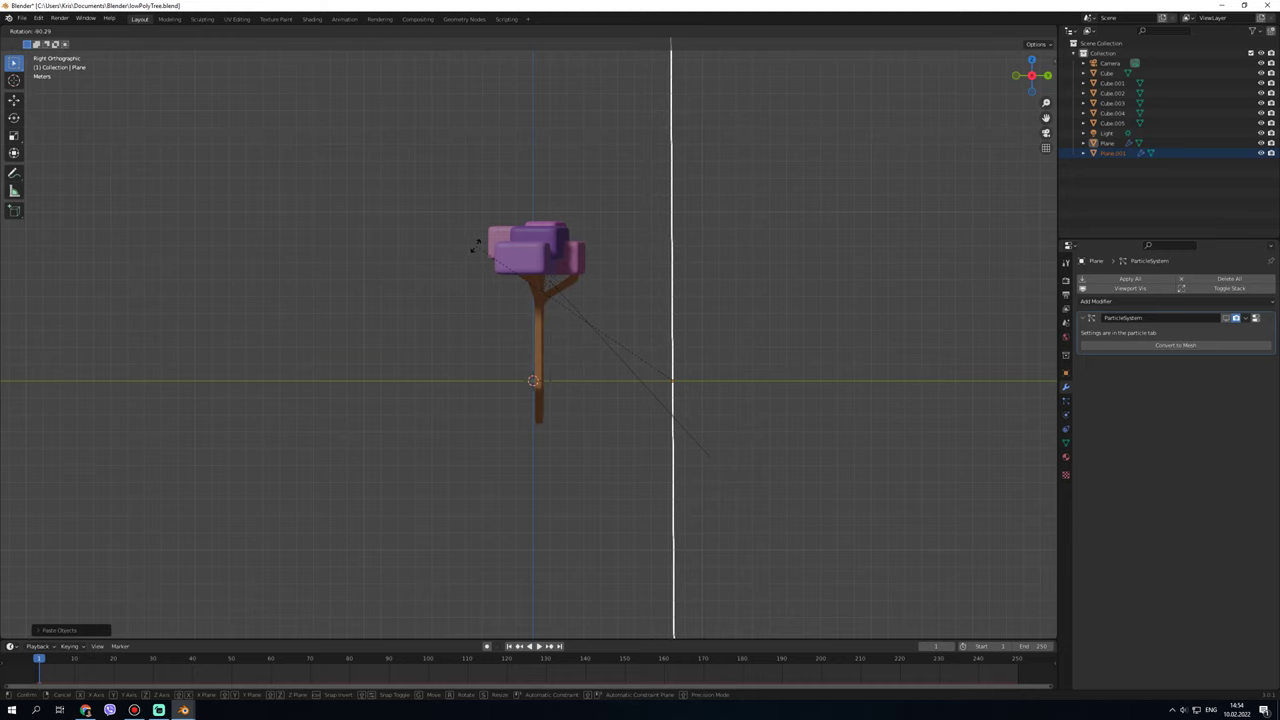
left_click(476, 246)
scroll(112, 181, "down", 1)
scroll(112, 181, "down", 1)
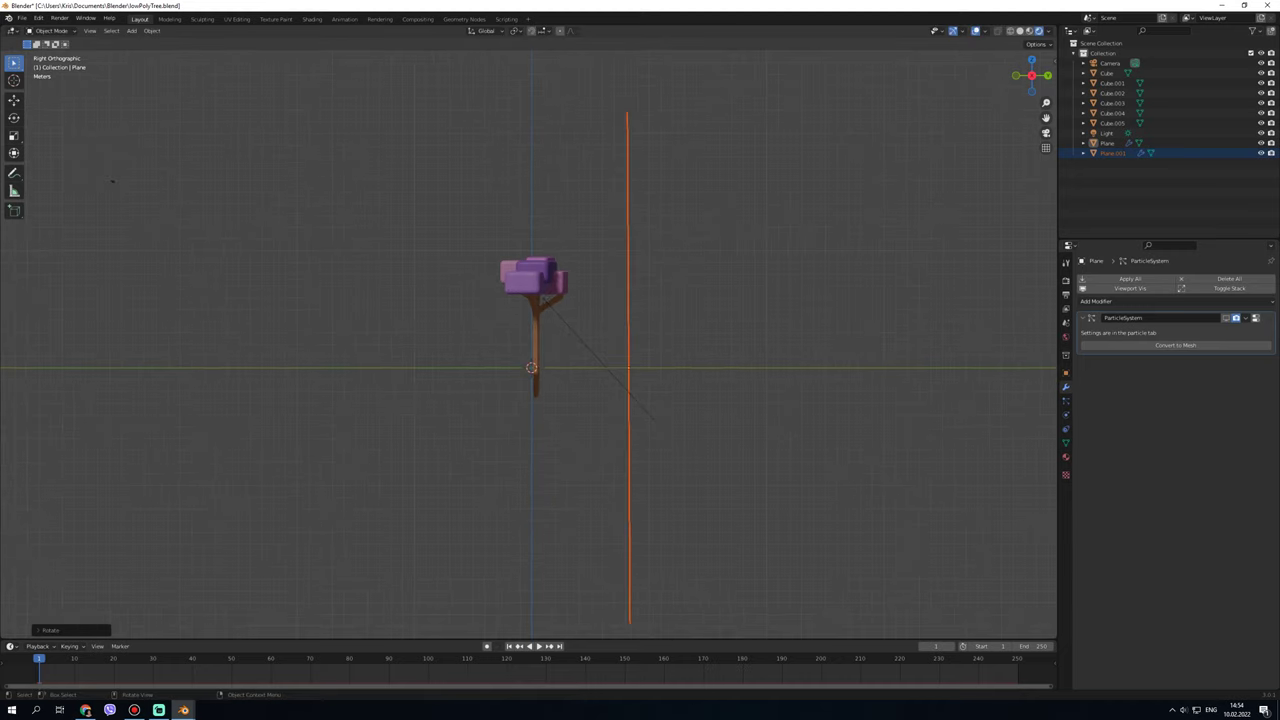
left_click(112, 181)
mouse_move(112, 181)
middle_mouse_down()
mouse_move(958, 314)
mouse_move(1000, 260)
mouse_move(1020, 200)
middle_mouse_up()
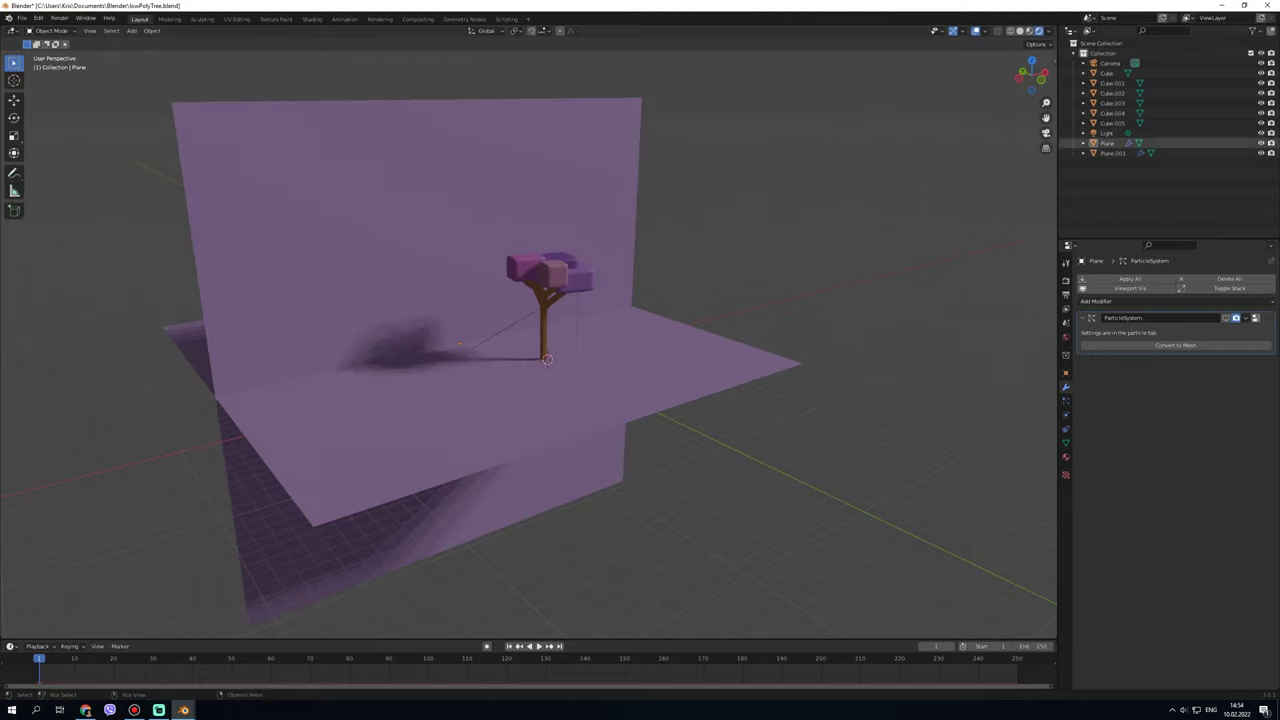
left_click(1046, 132)
- Slide the upright Plane.001 along Y to stand behind the tree, and copy it
left_click(1112, 153)
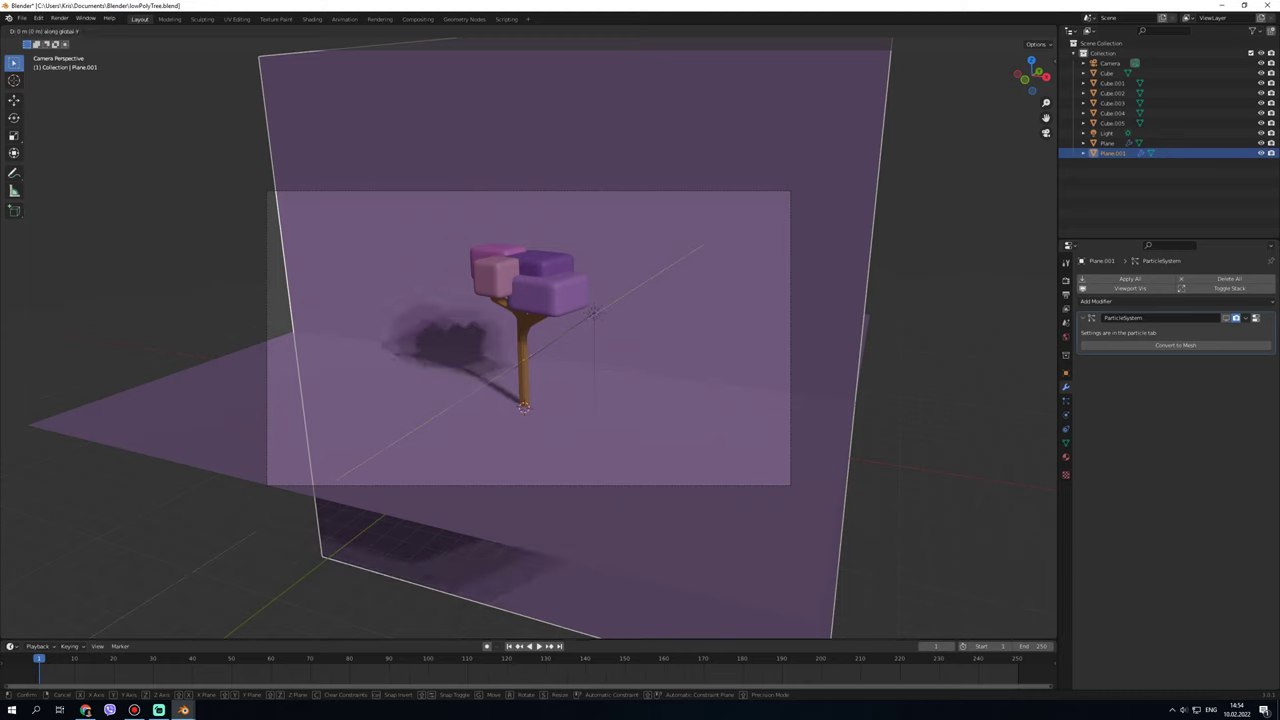
key("g")
key("y")
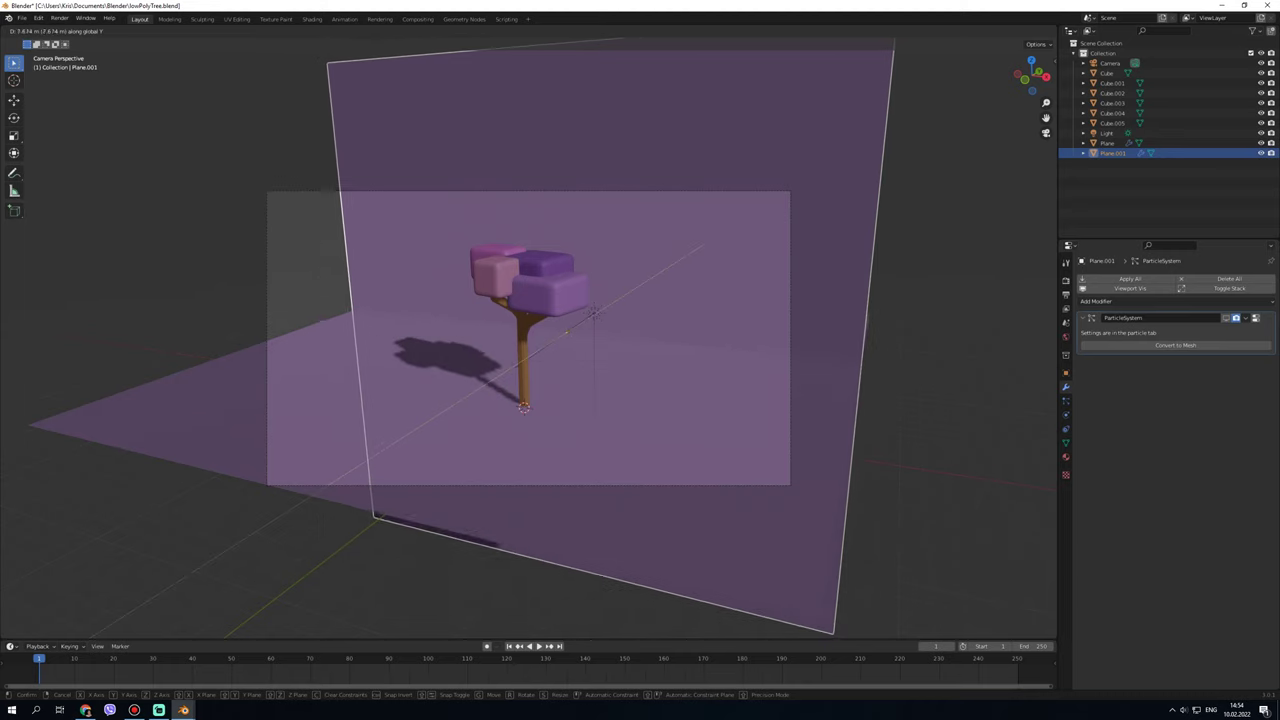
key("Return")
key("ctrl+c")
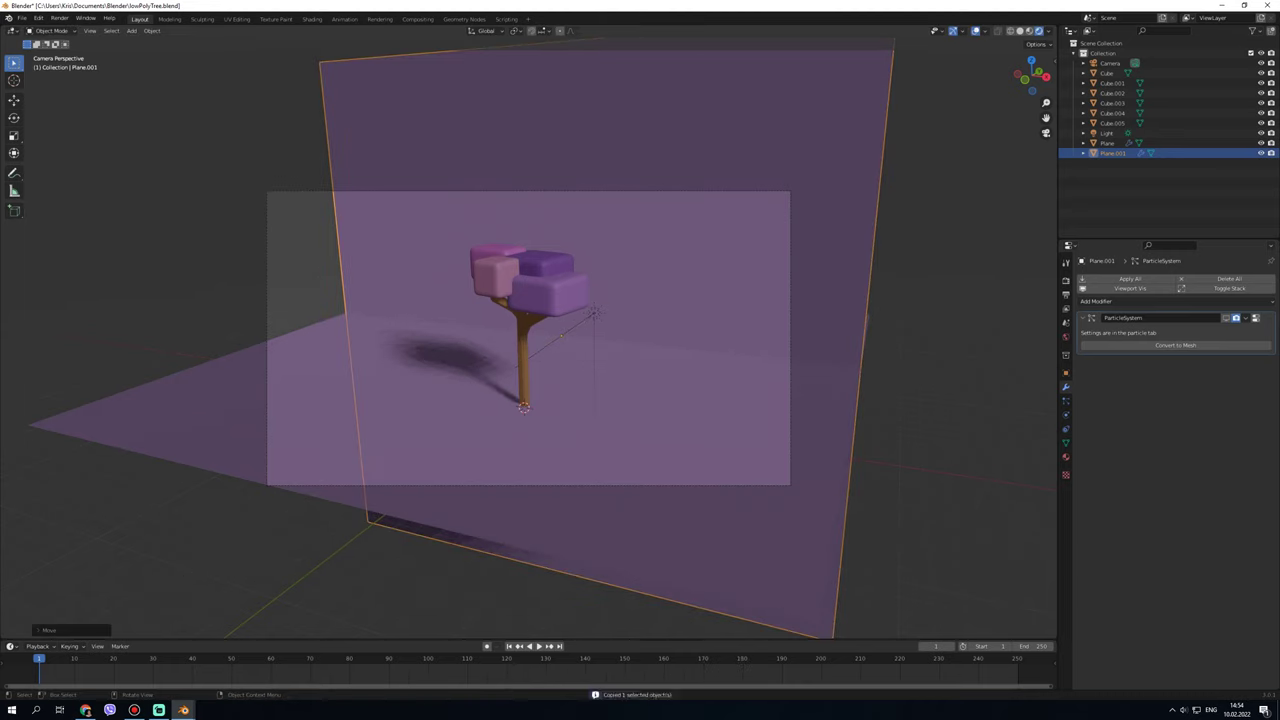
- Shorten the back wall's height along Z and reposition it vertically
key("s")
key("z")
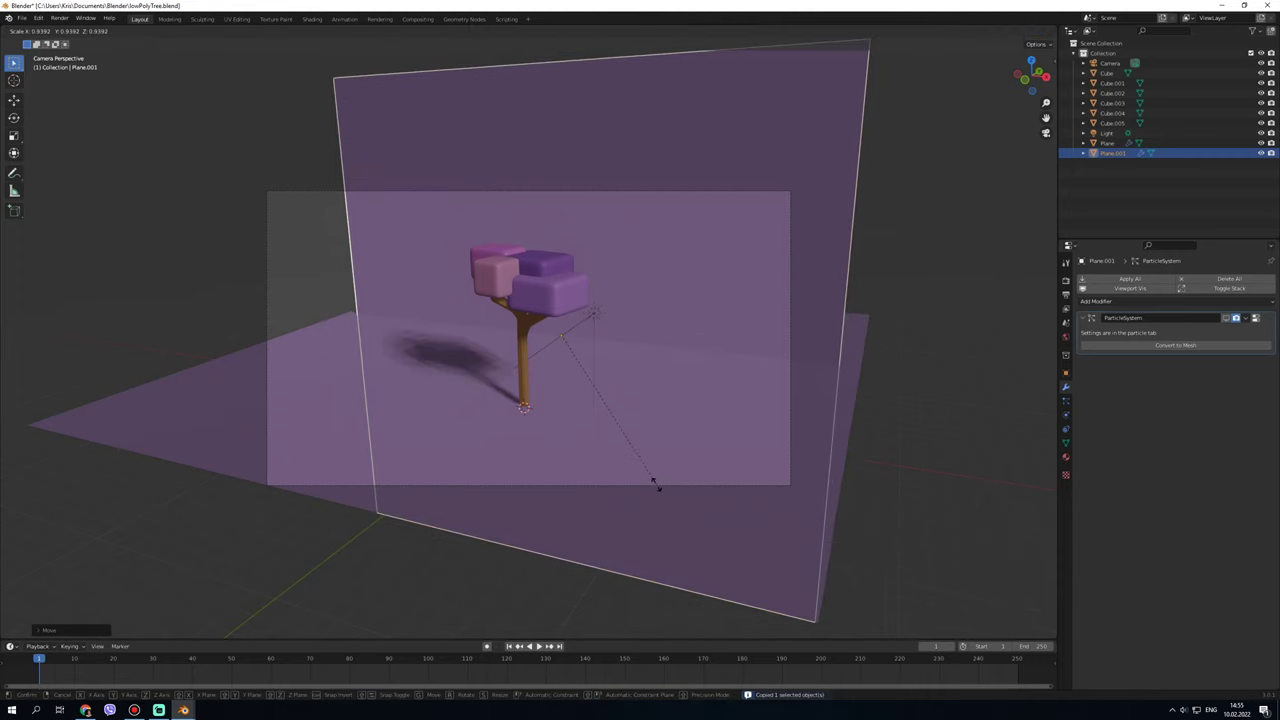
left_click(649, 320)
key("g")
key("z")
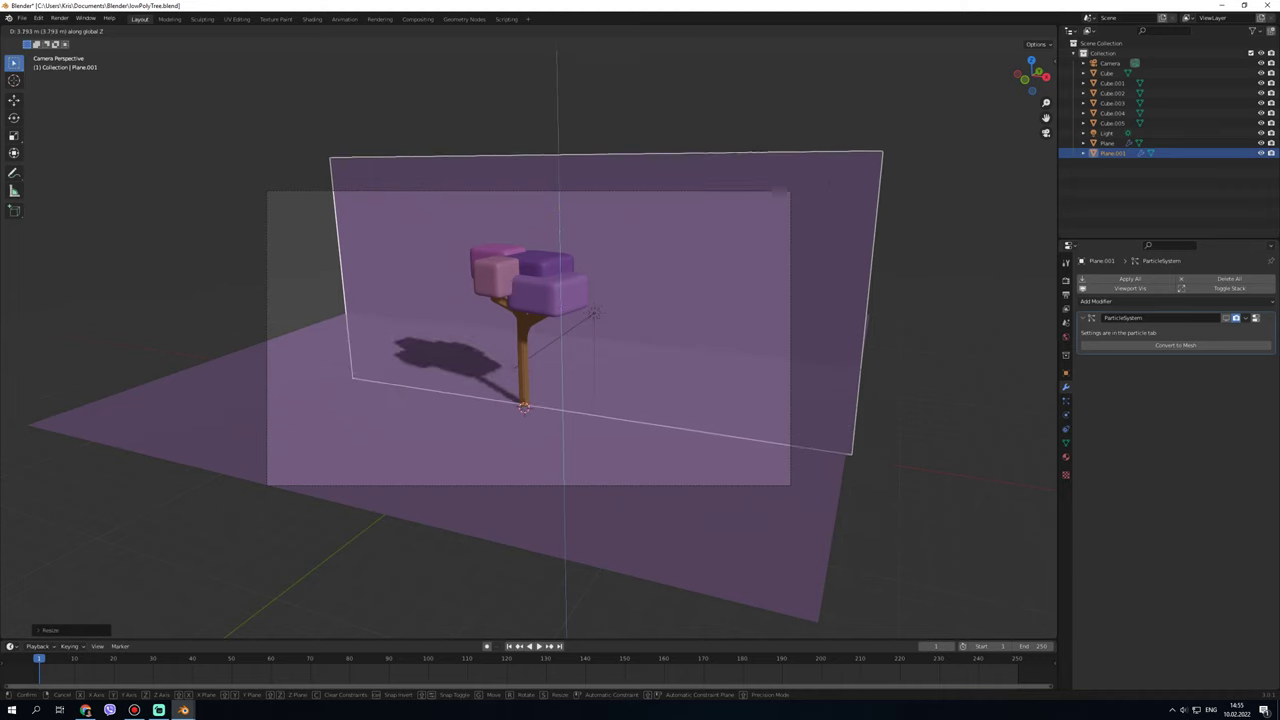
left_click(593, 313)
key("s")
key("z")
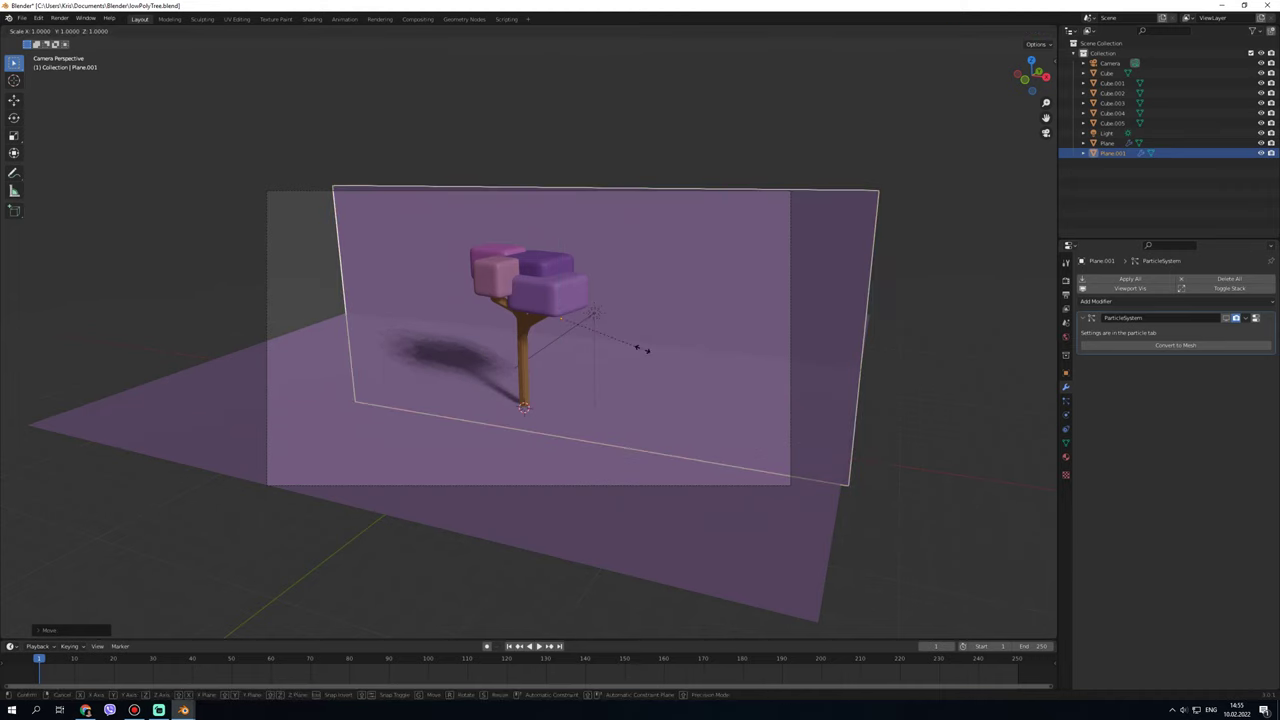
left_click(590, 336)
key("g")
key("z")
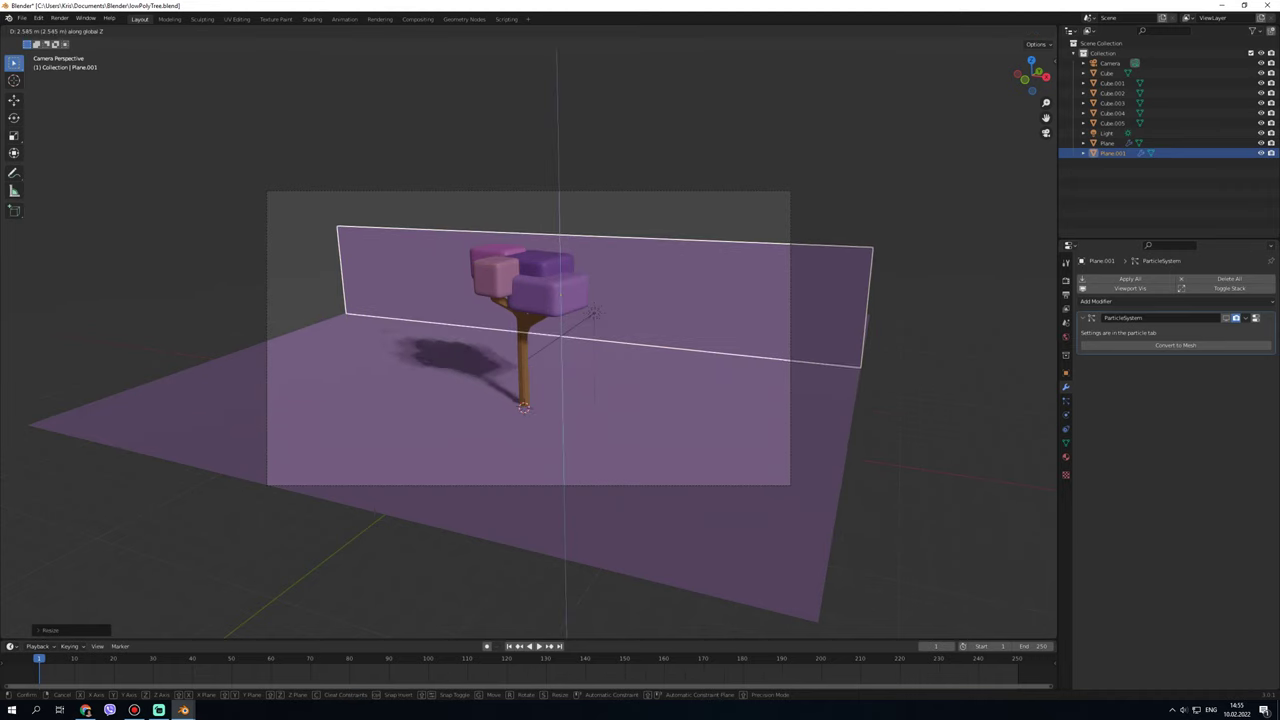
left_click(593, 313)
- Enlarge the back wall evenly, lower it onto the ground, and copy the finished wall
key("s")
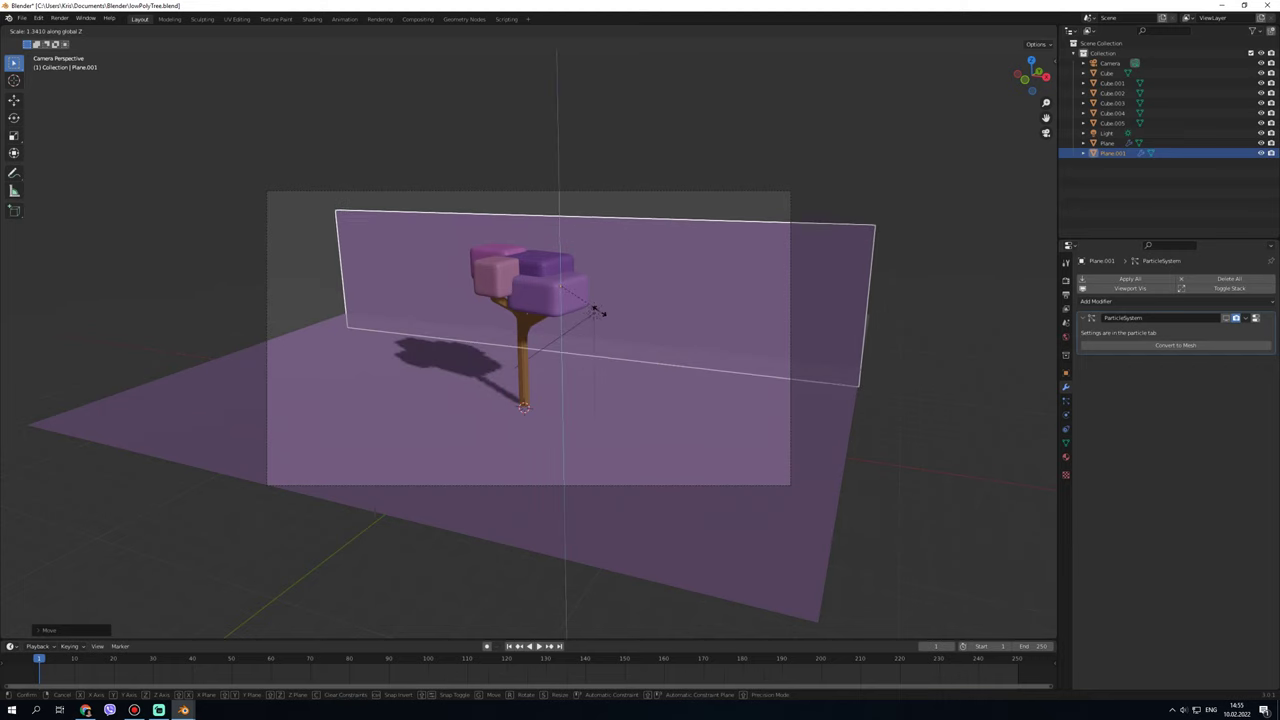
left_click(594, 313)
key("g")
key("z")
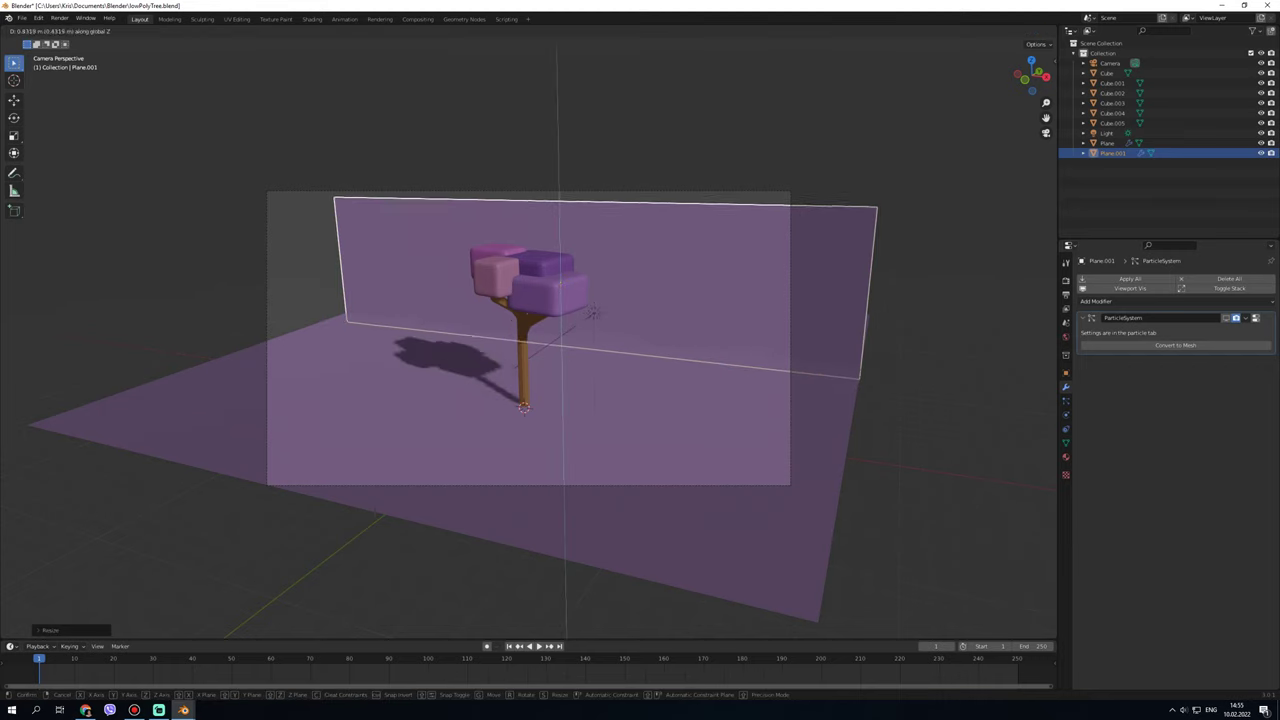
left_click(593, 313)
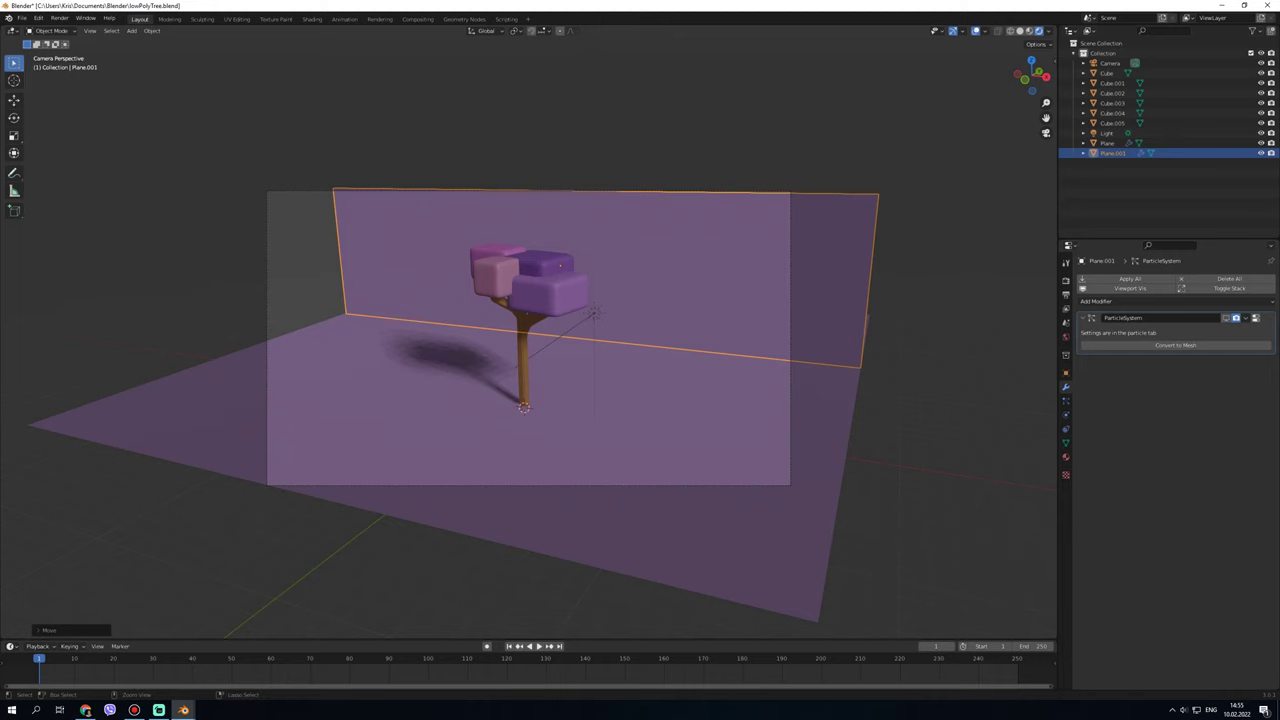
key("ctrl+c")
left_click(1027, 79)
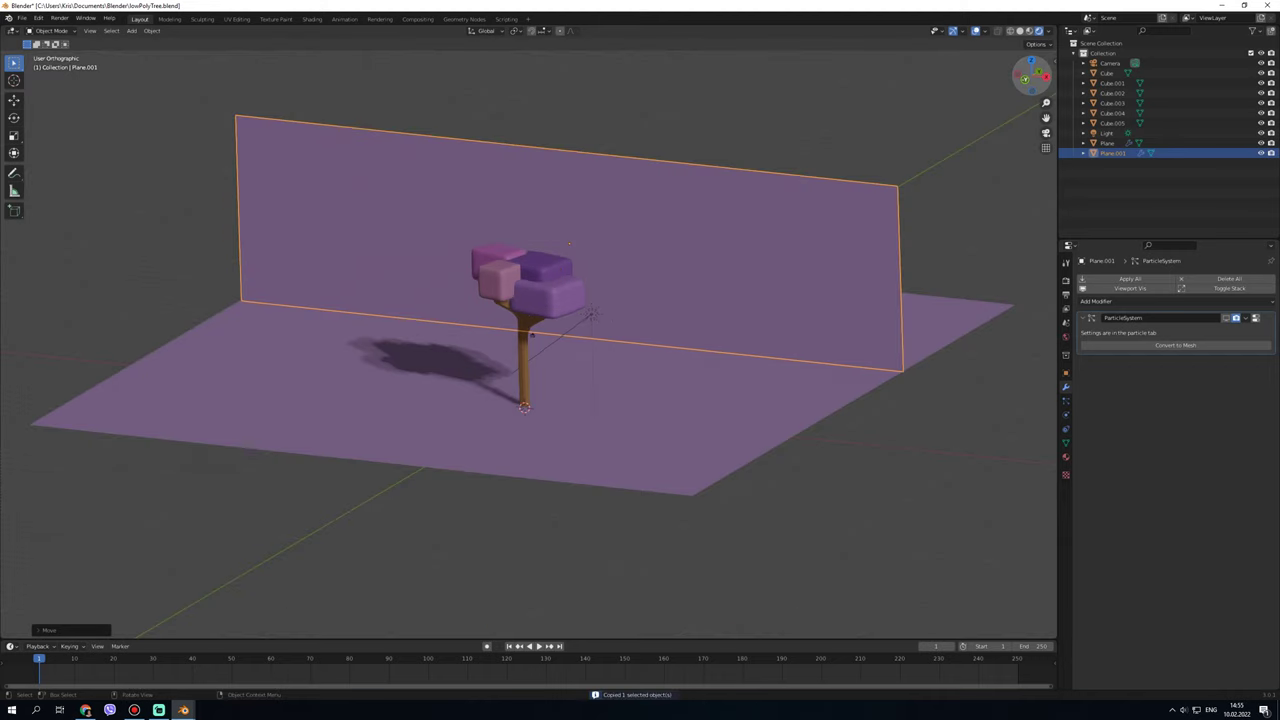
- Paste the wall as Plane.002 and rotate it about 90° around Z into a side wall
key("ctrl+v")
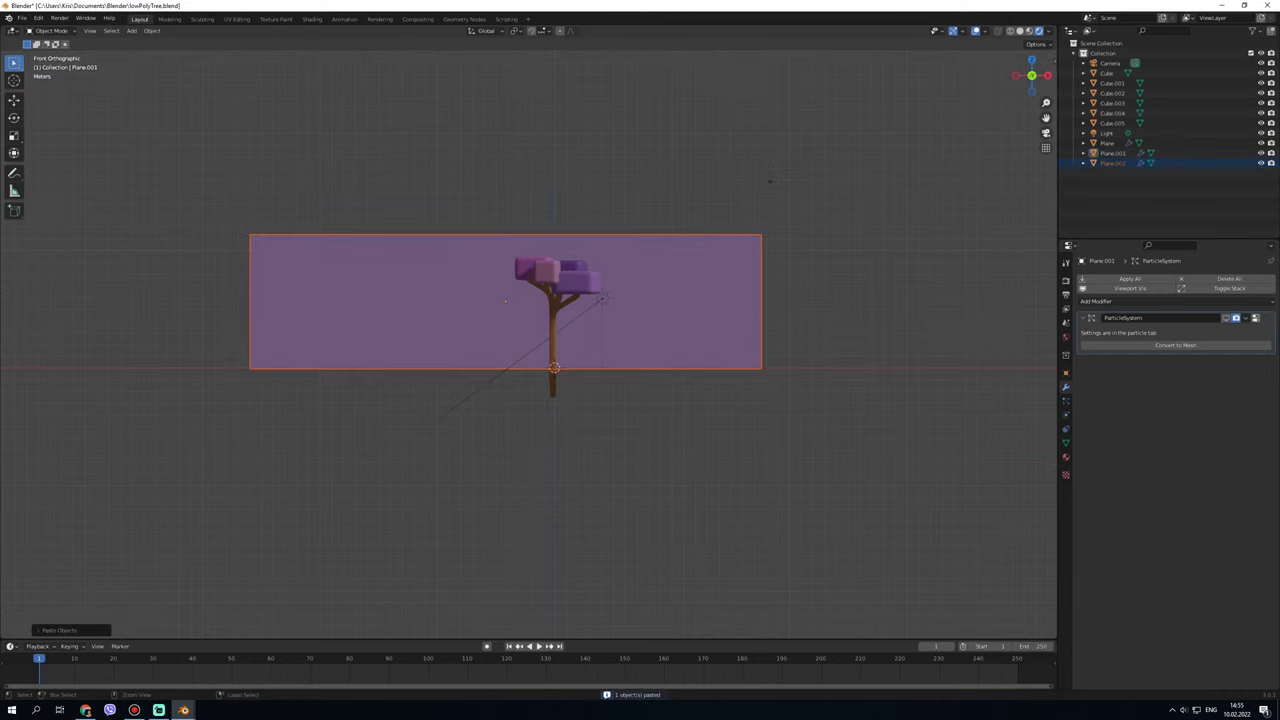
key("r")
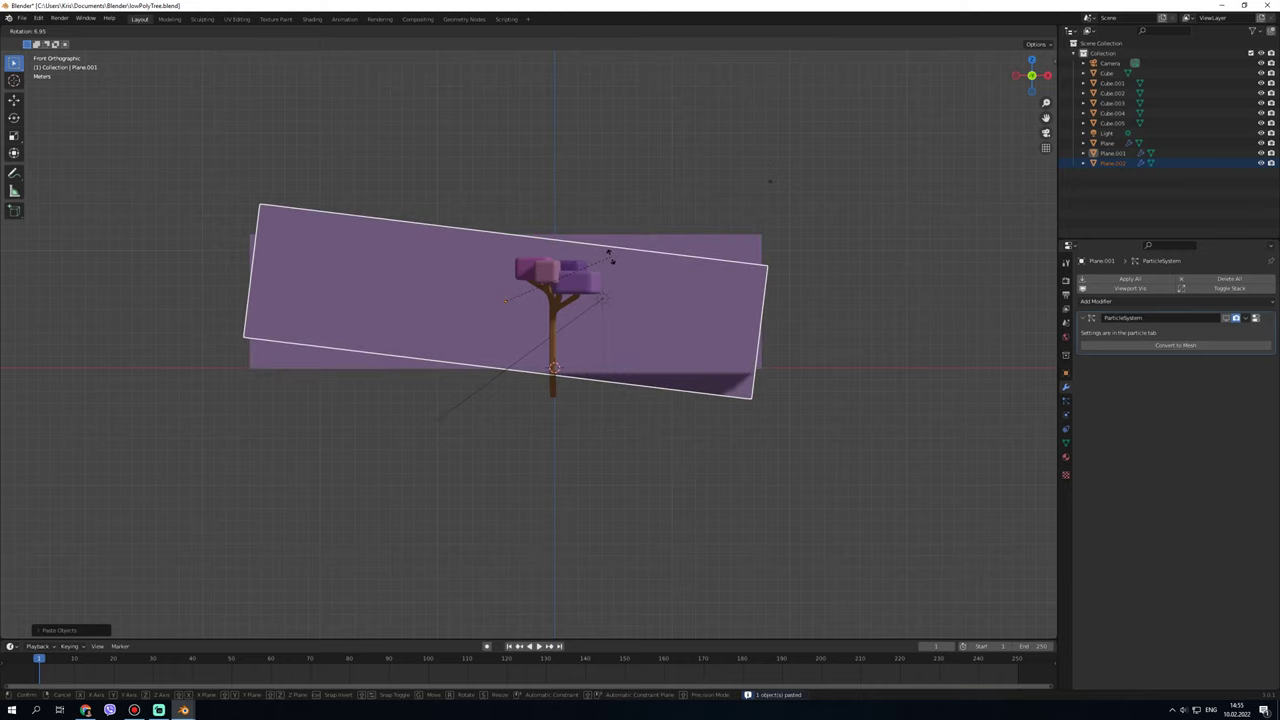
key("z")
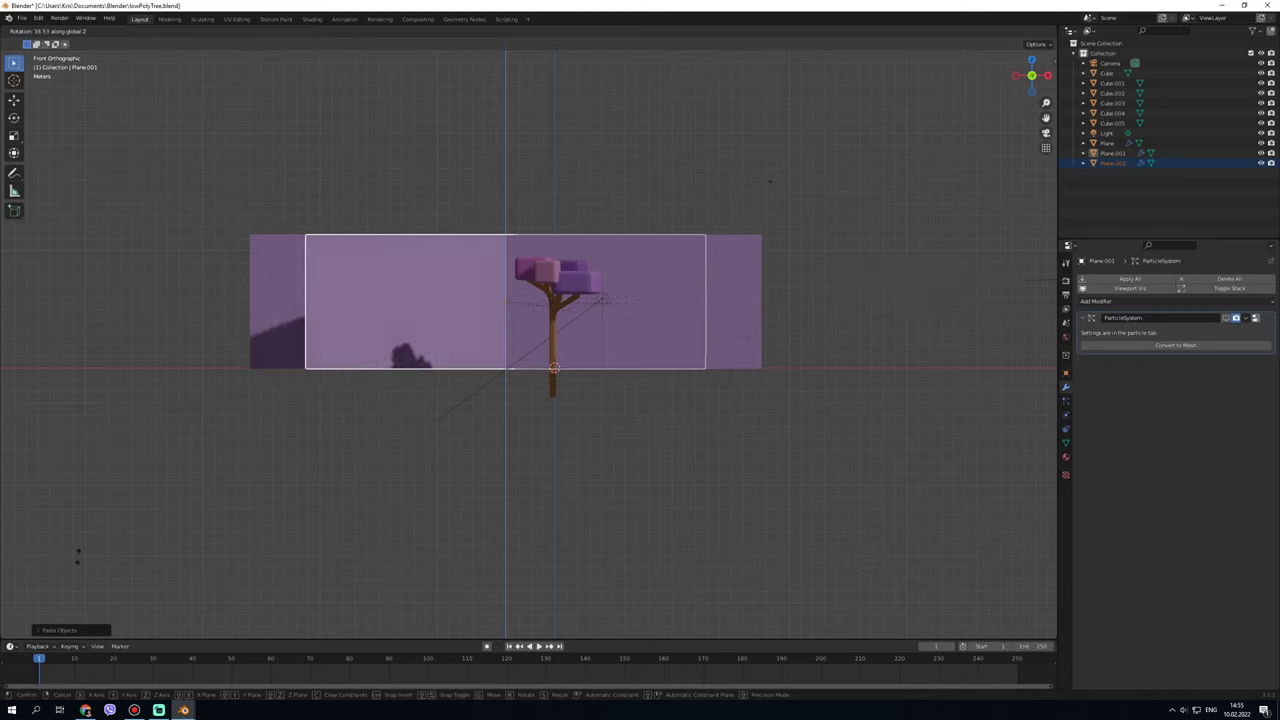
left_click(560, 578)
key("r")
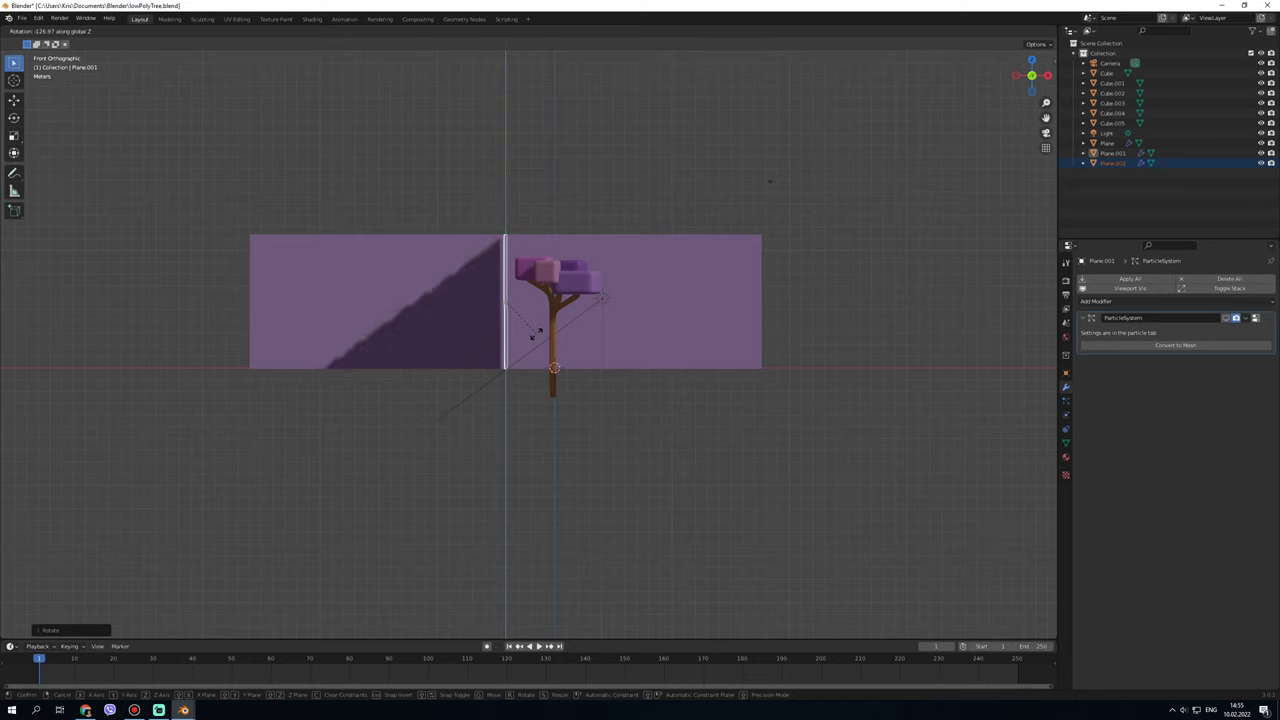
left_click(533, 333)
left_click_drag(1031, 76, 1020, 82)
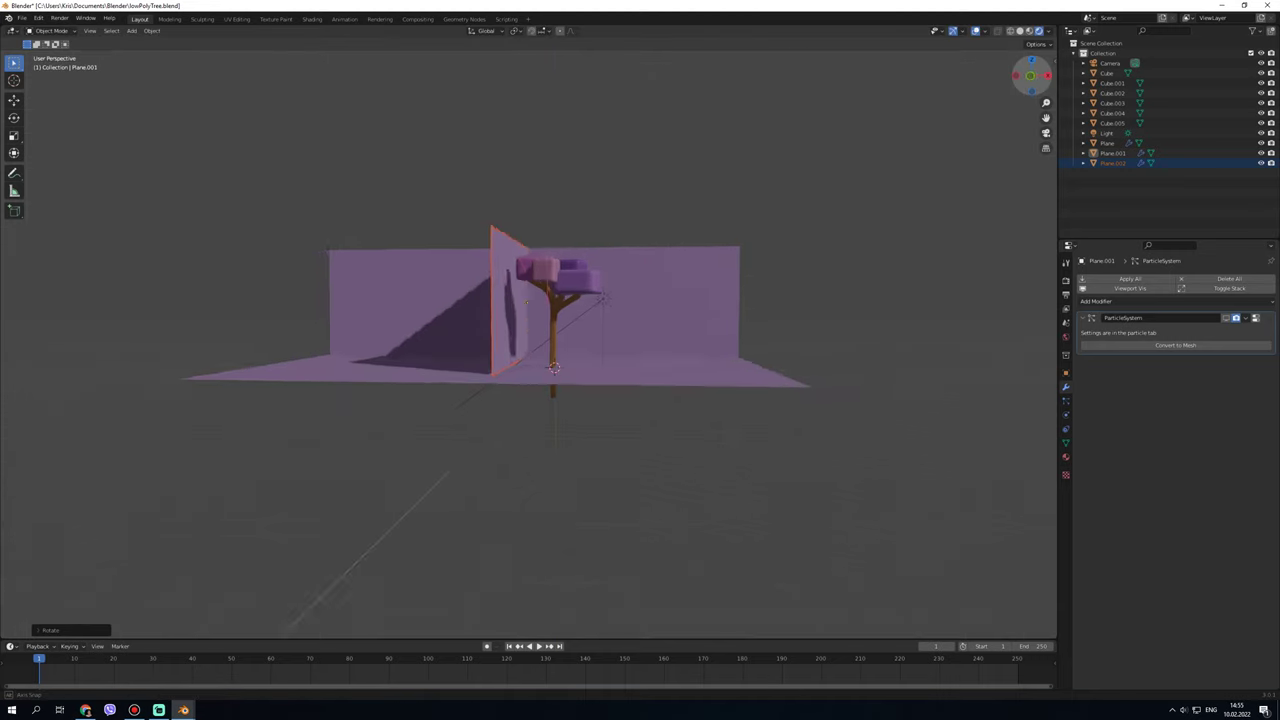
left_click(1046, 132)
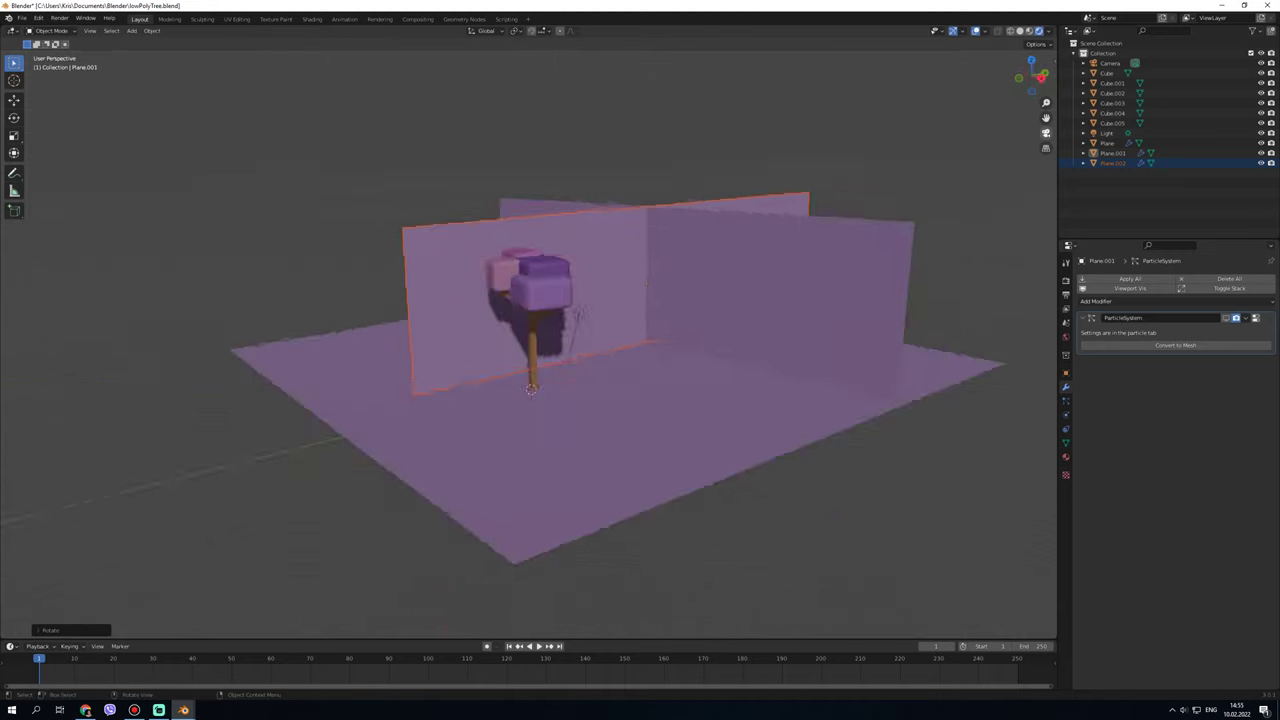
- Move Plane.002 vertically and slide it along X to the tree's left
key("g")
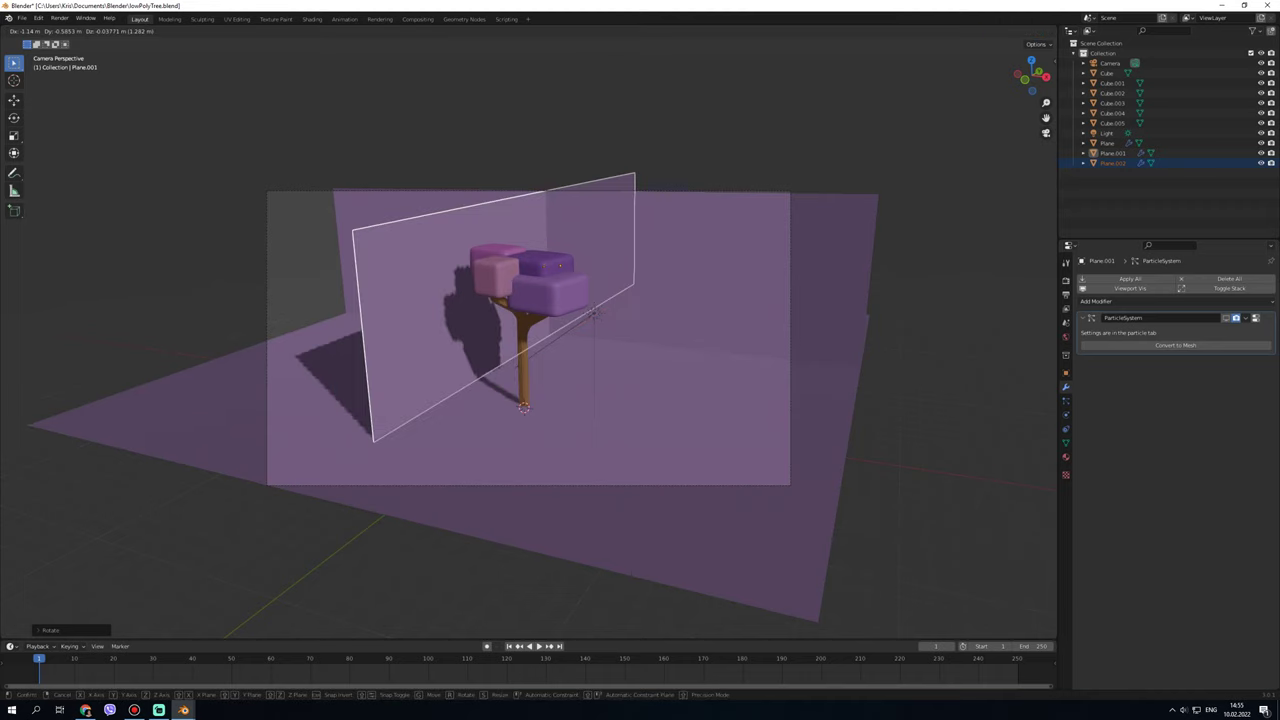
key("z")
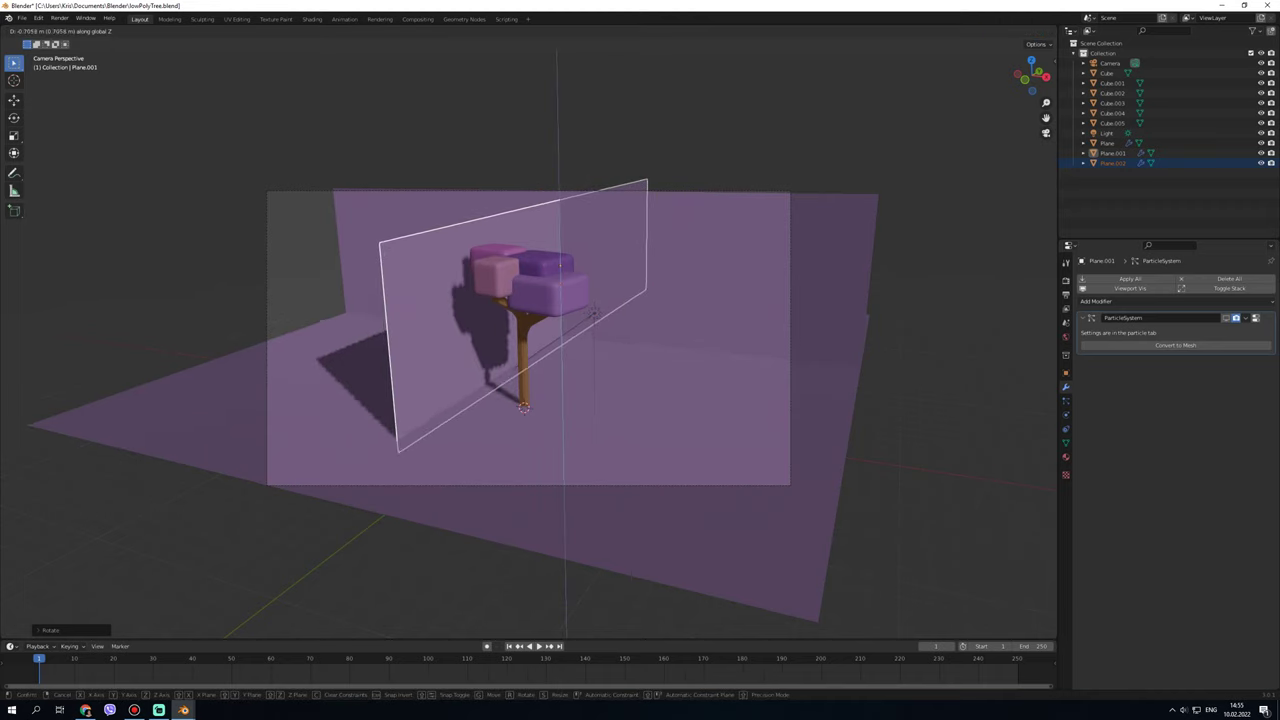
left_click(593, 313)
key("g")
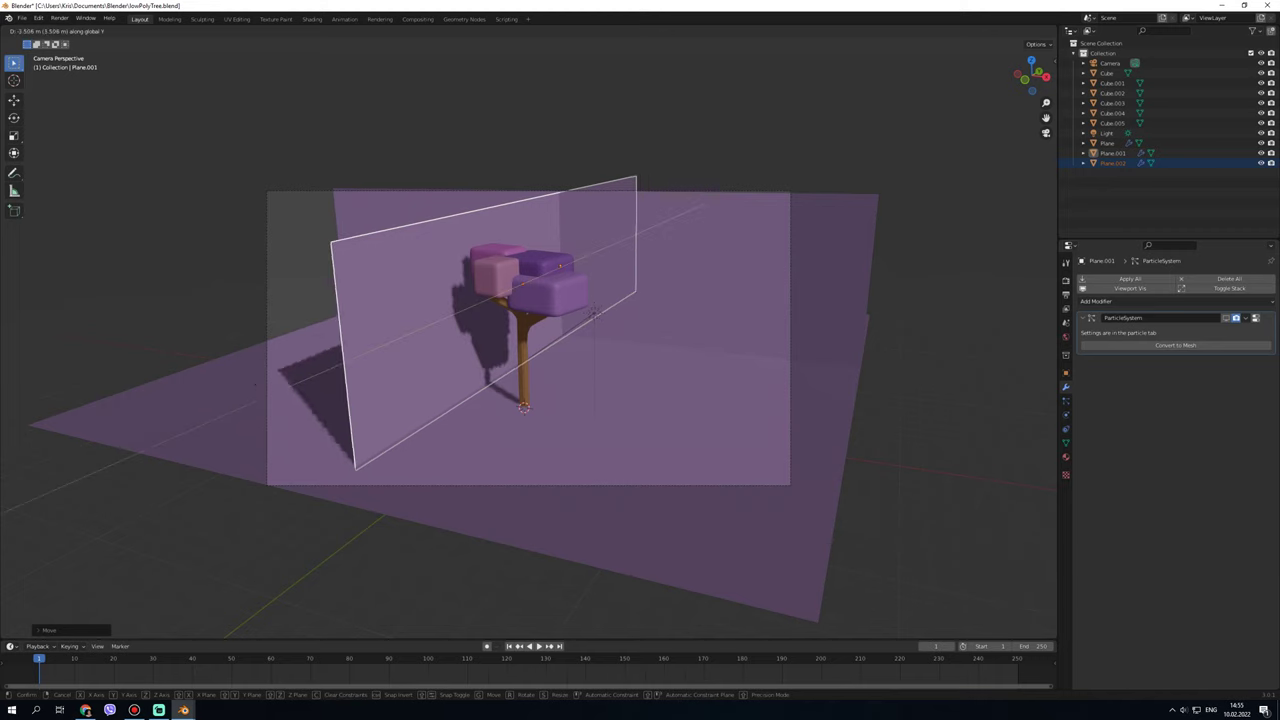
left_click(594, 313)
key("g")
key("x")
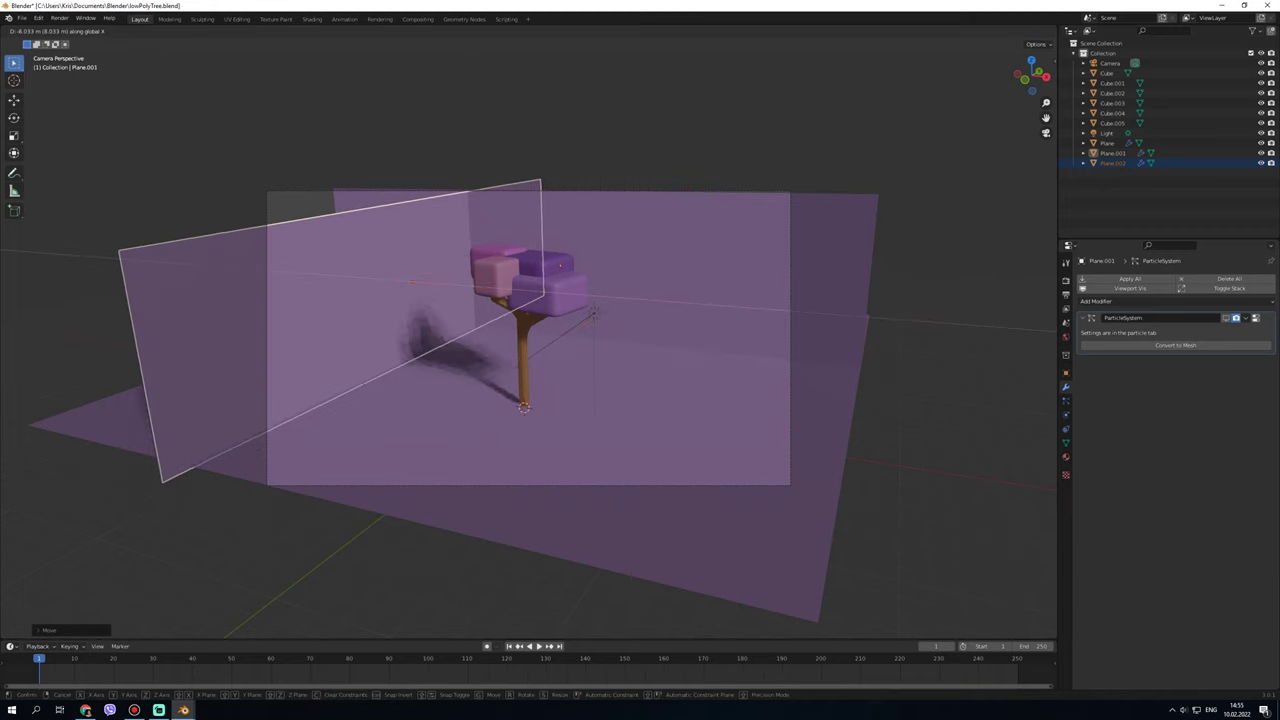
left_click(593, 313)
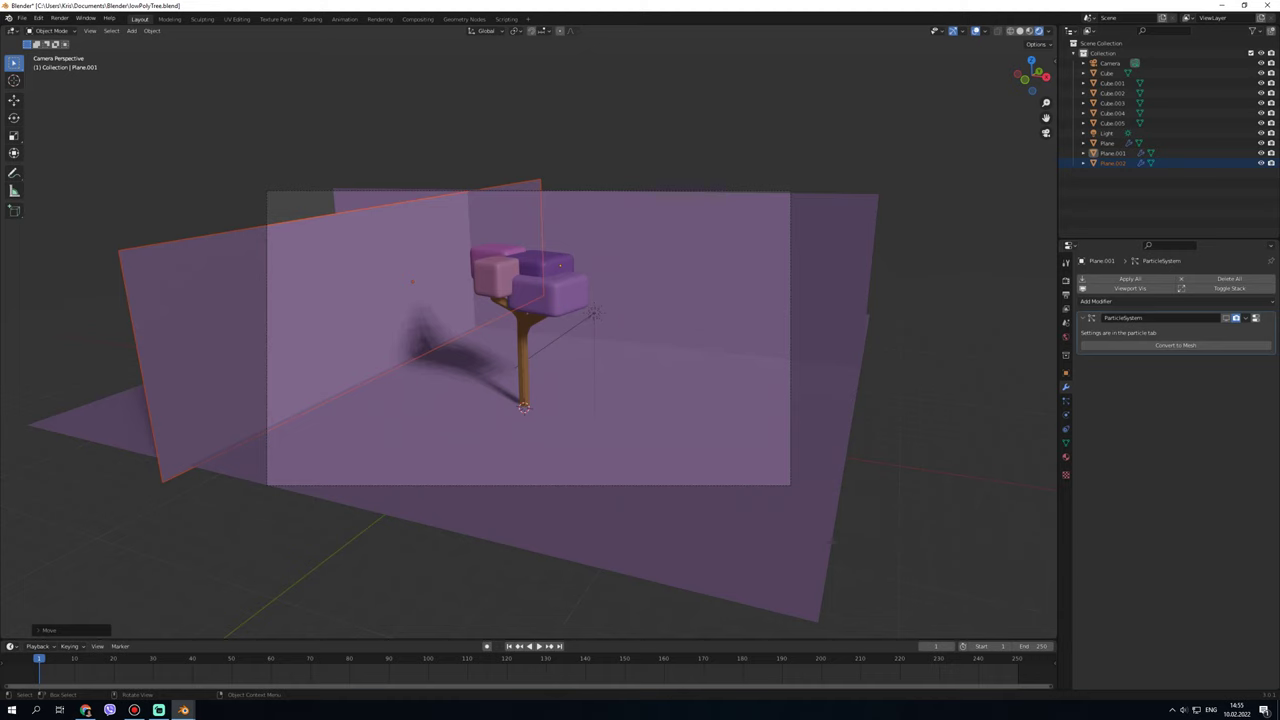
- Scale the side wall up 1.165× and shift it along Z to meet the ground
key("s")
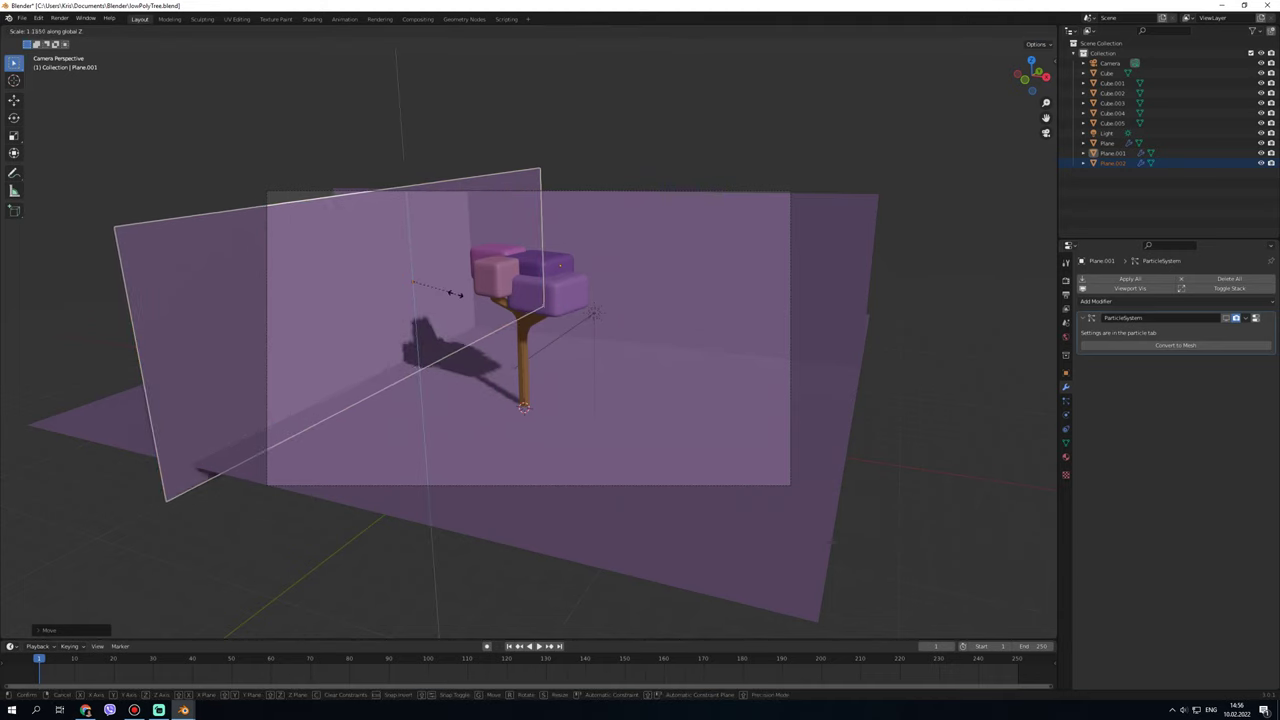
left_click(594, 313)
key("g")
key("z")
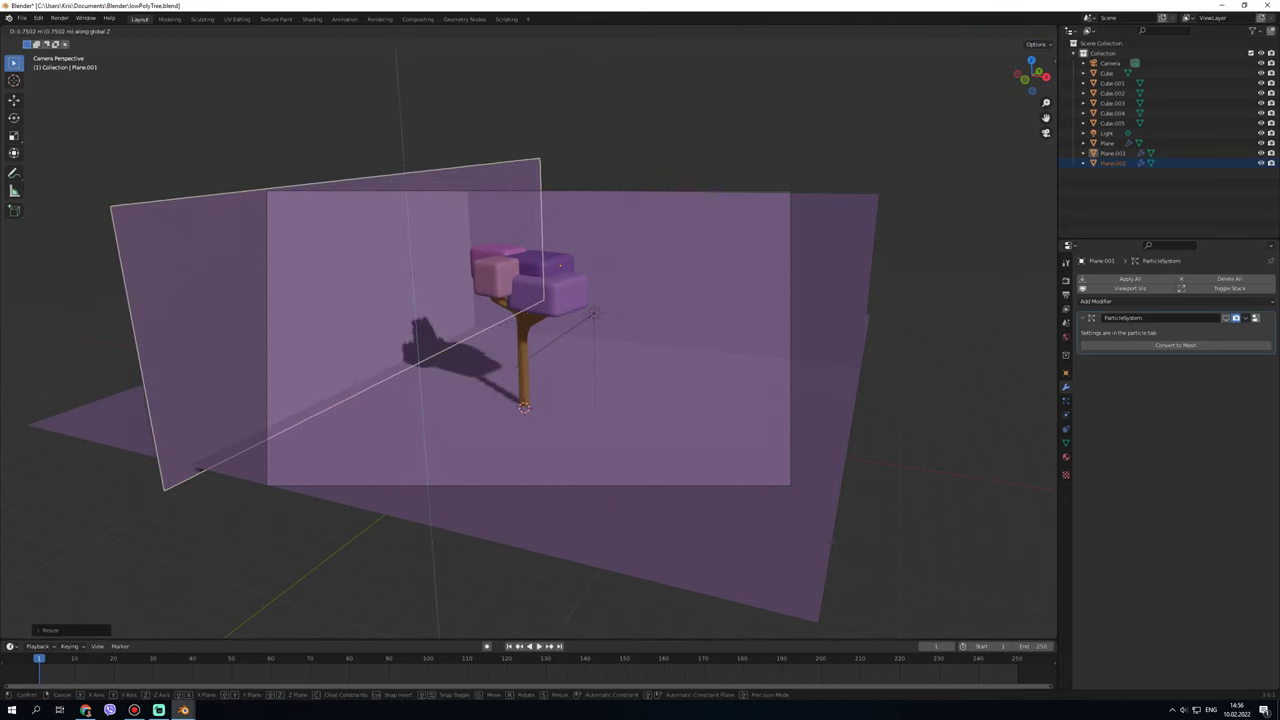
left_click(432, 332)
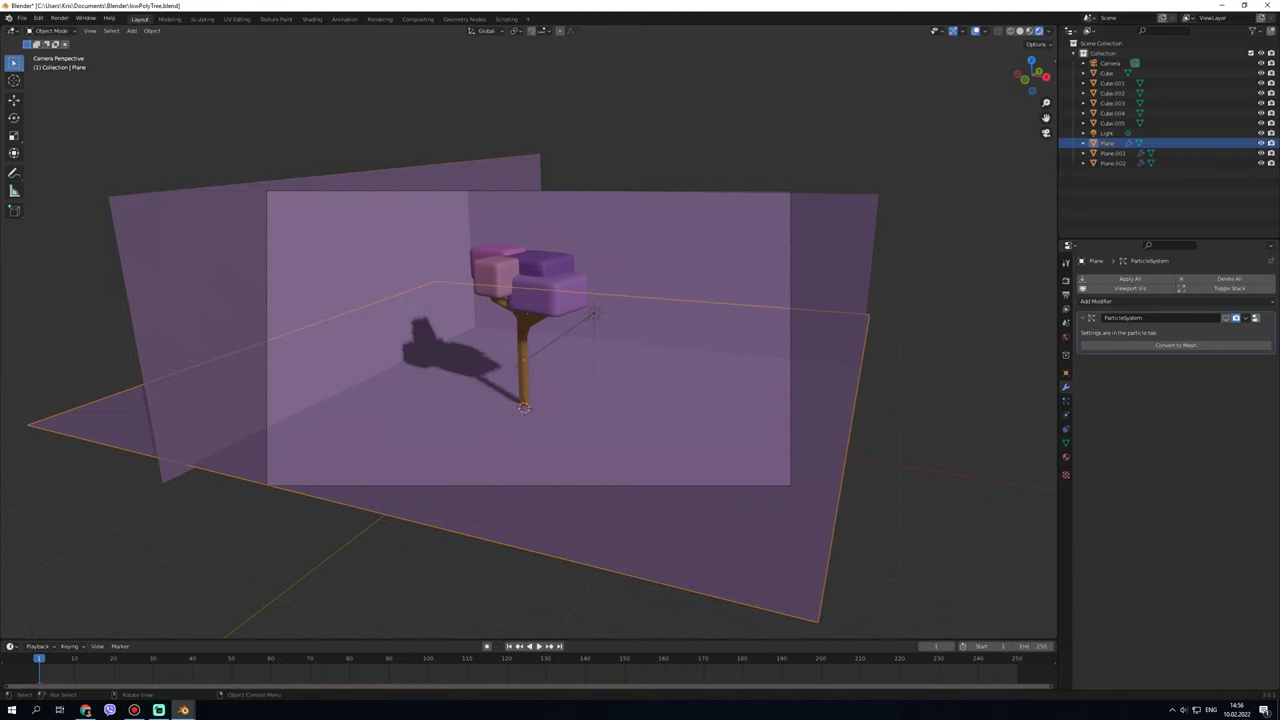
- Shorten the left wall Plane.002 slightly along Z
left_click(432, 332)
left_click(432, 335)
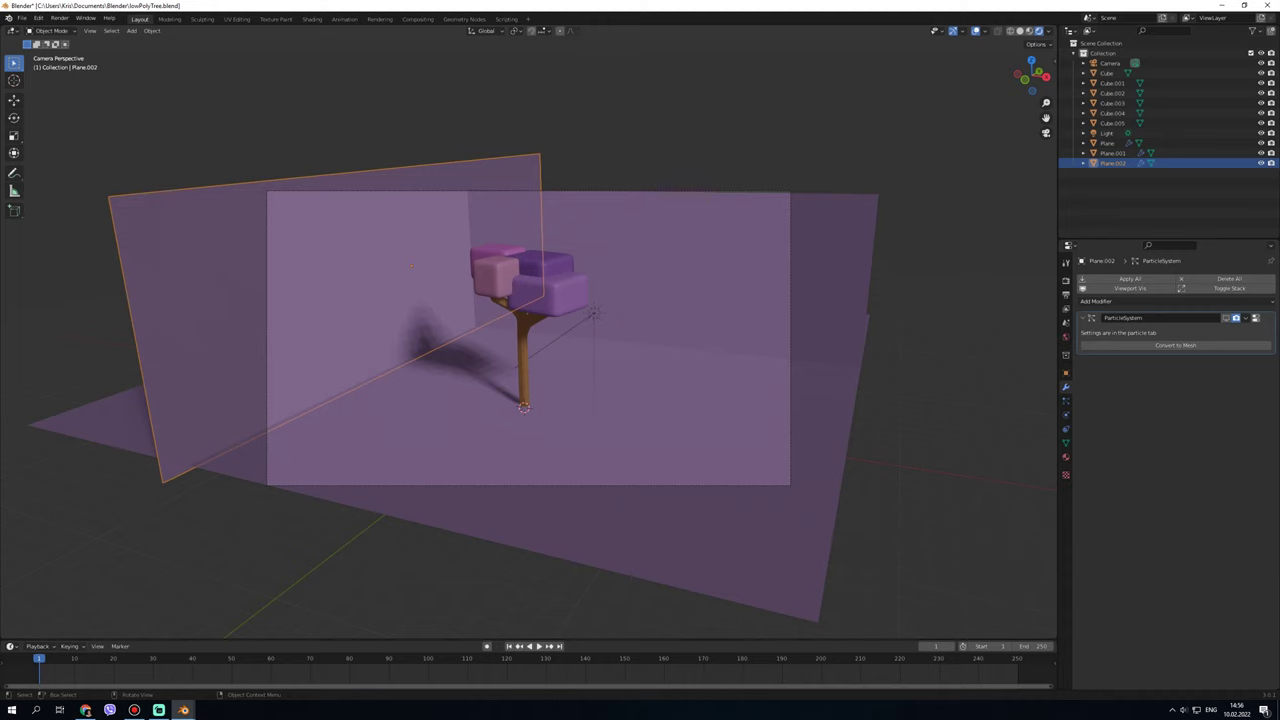
key("s")
key("z")
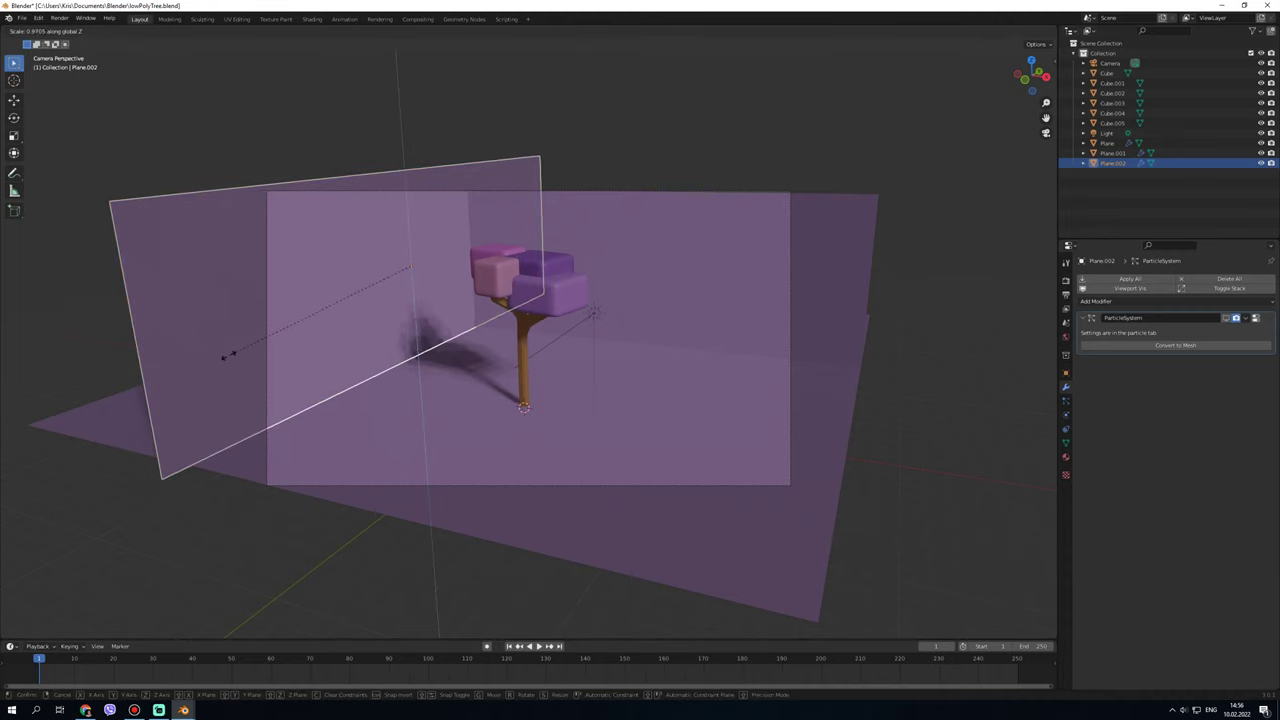
left_click(228, 353)
- Scale the ground Plane down along Y and move it along Y toward the walls
left_click(1112, 153)
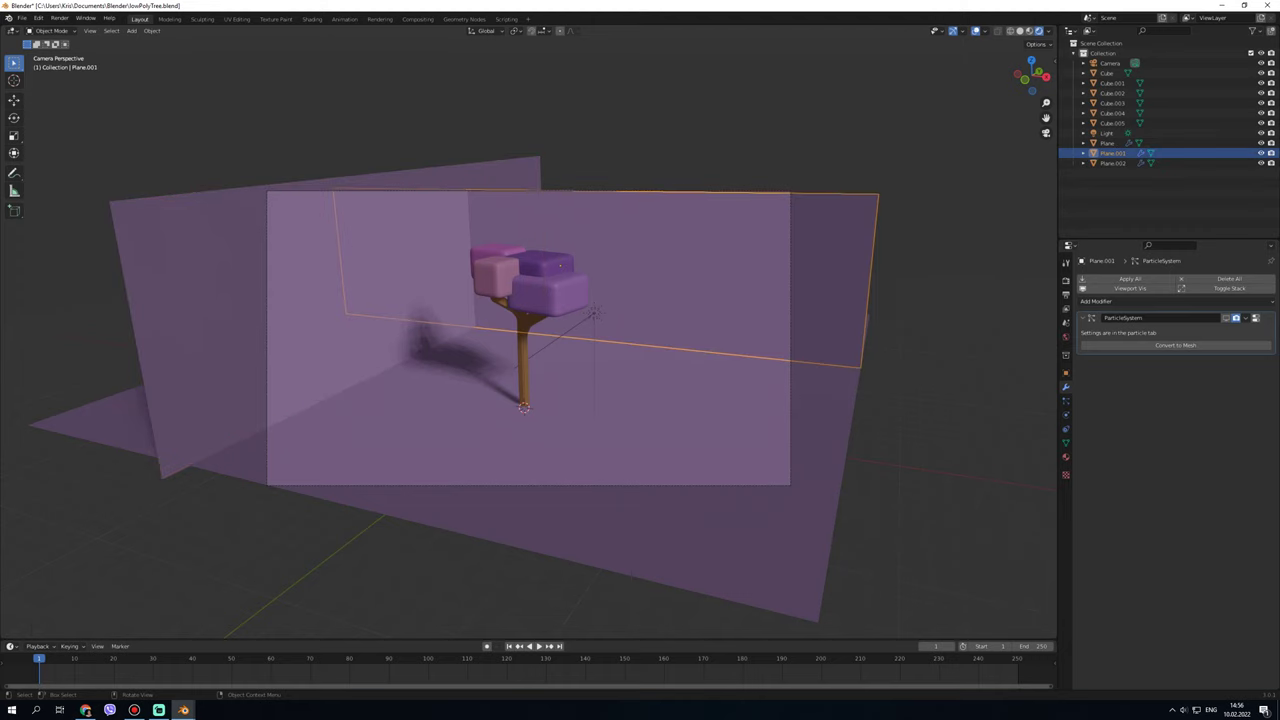
left_click(1107, 143)
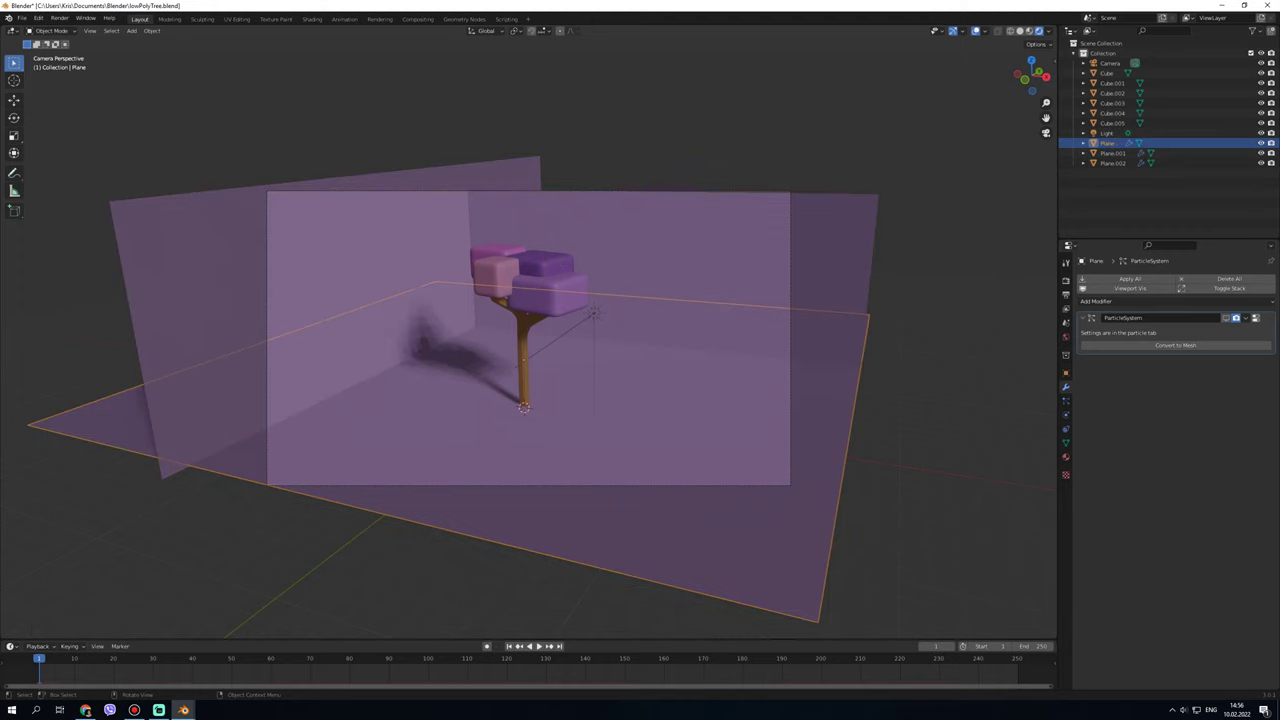
key("s")
key("y")
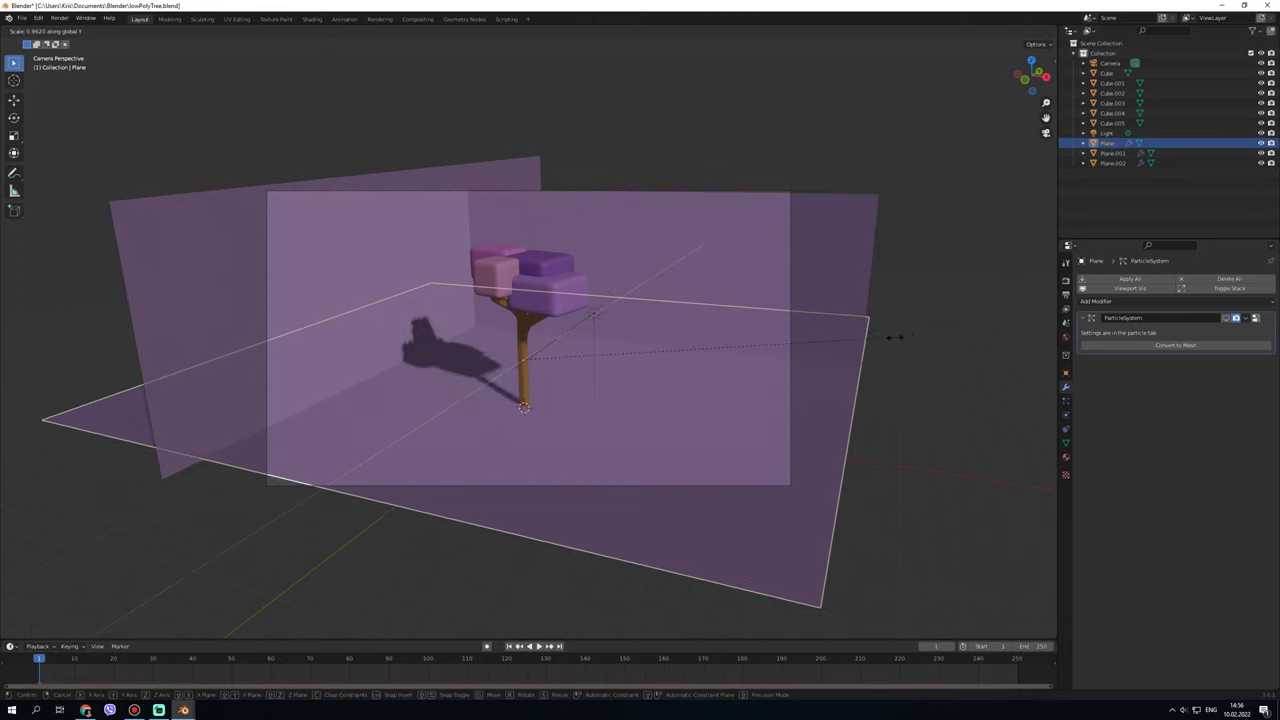
left_click(862, 340)
key("g")
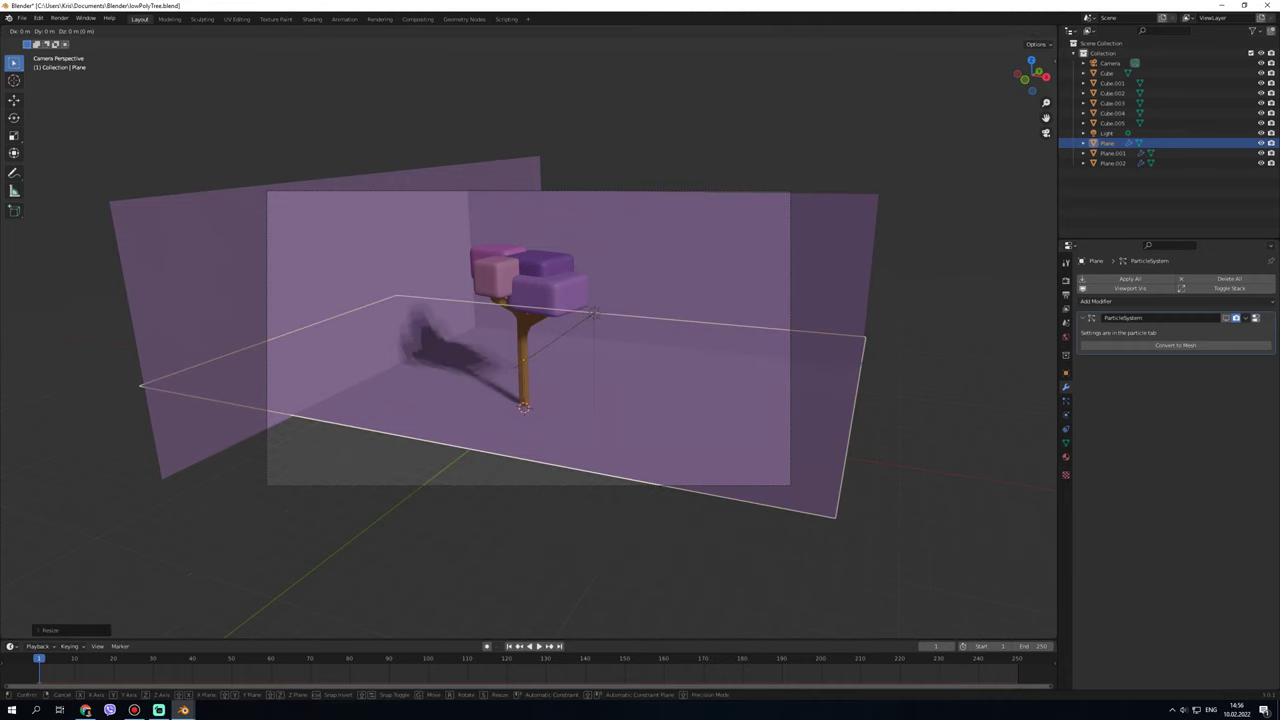
key("y")
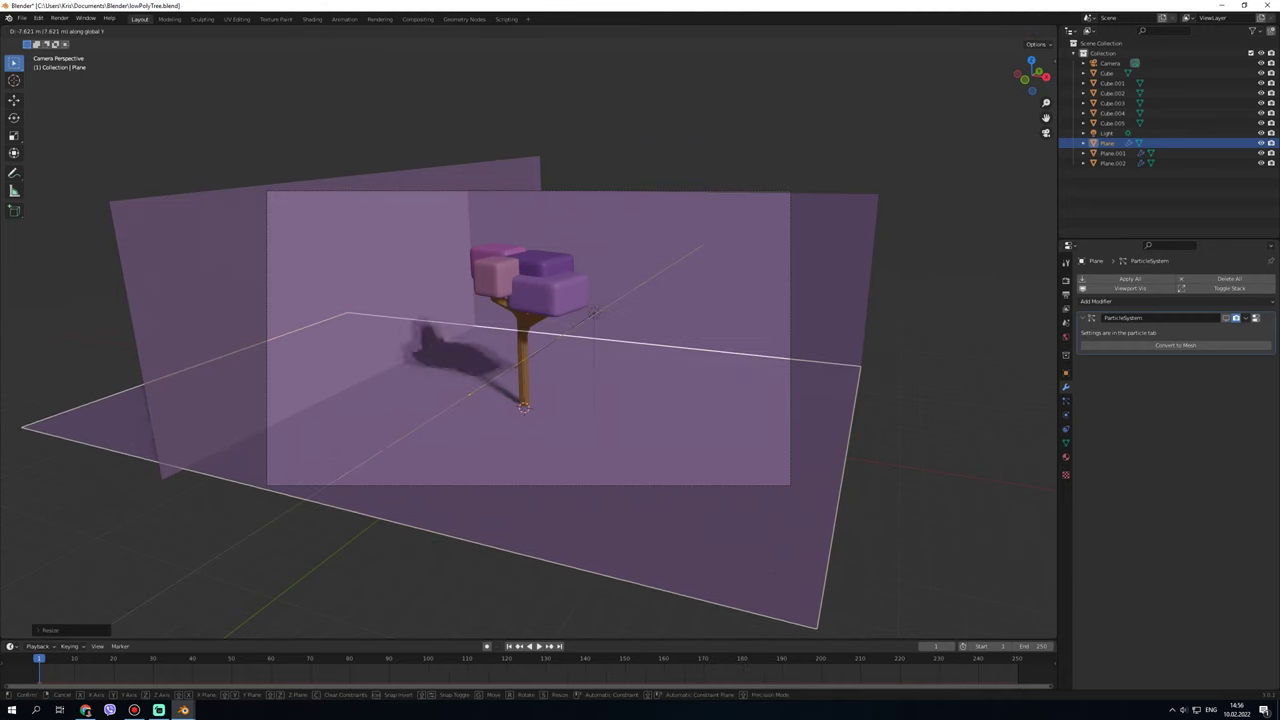
left_click(593, 315)
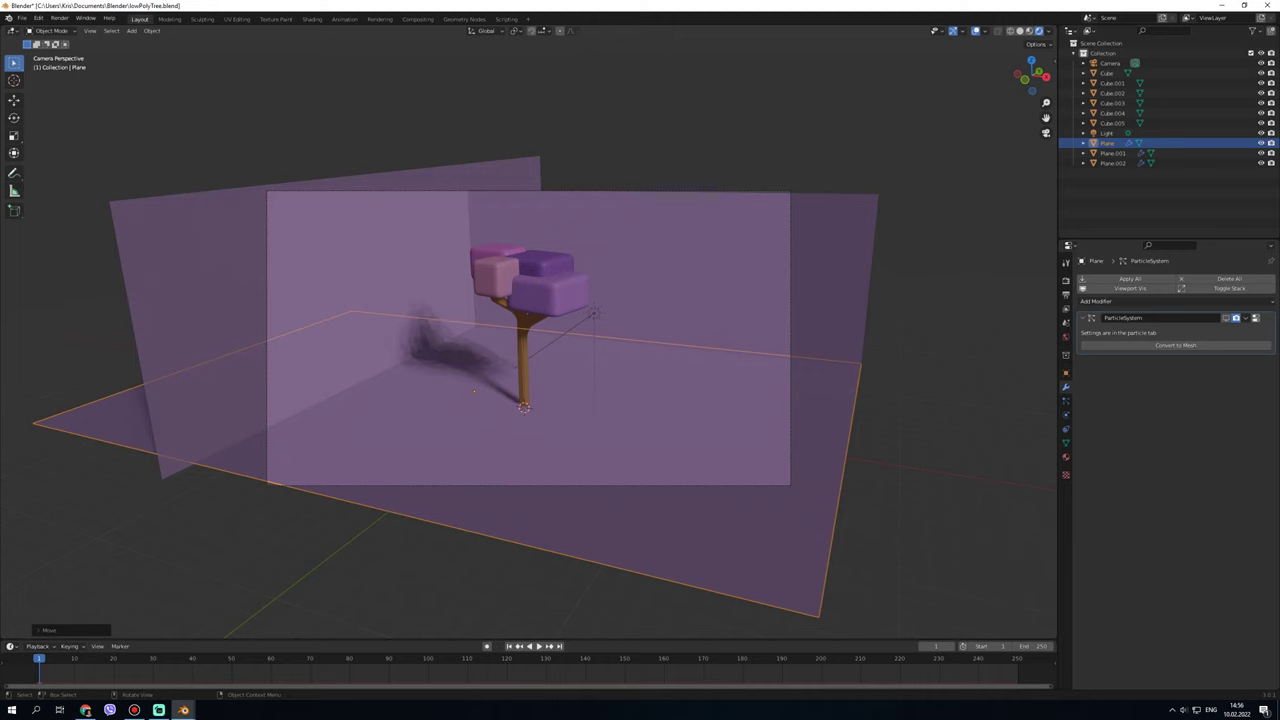
- Shift, narrow and nudge the ground along X to fit the wall corner, then render
key("g")
key("x")
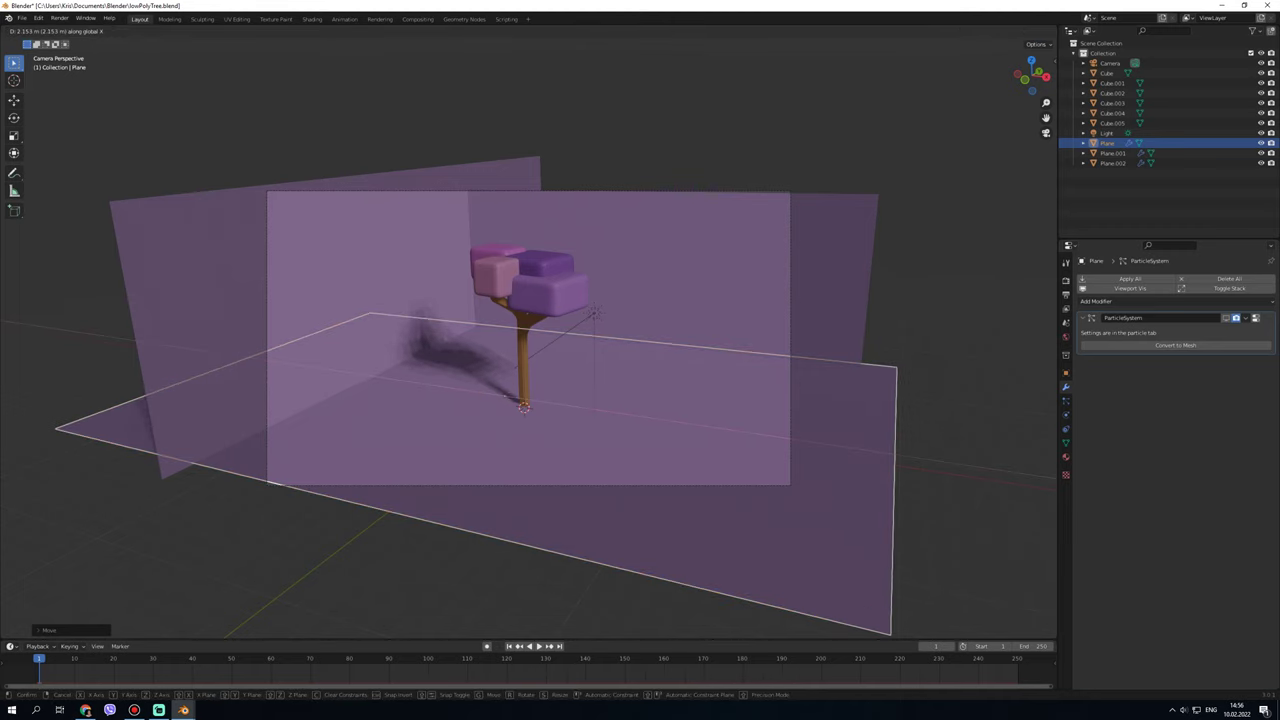
left_click(285, 490)
key("s")
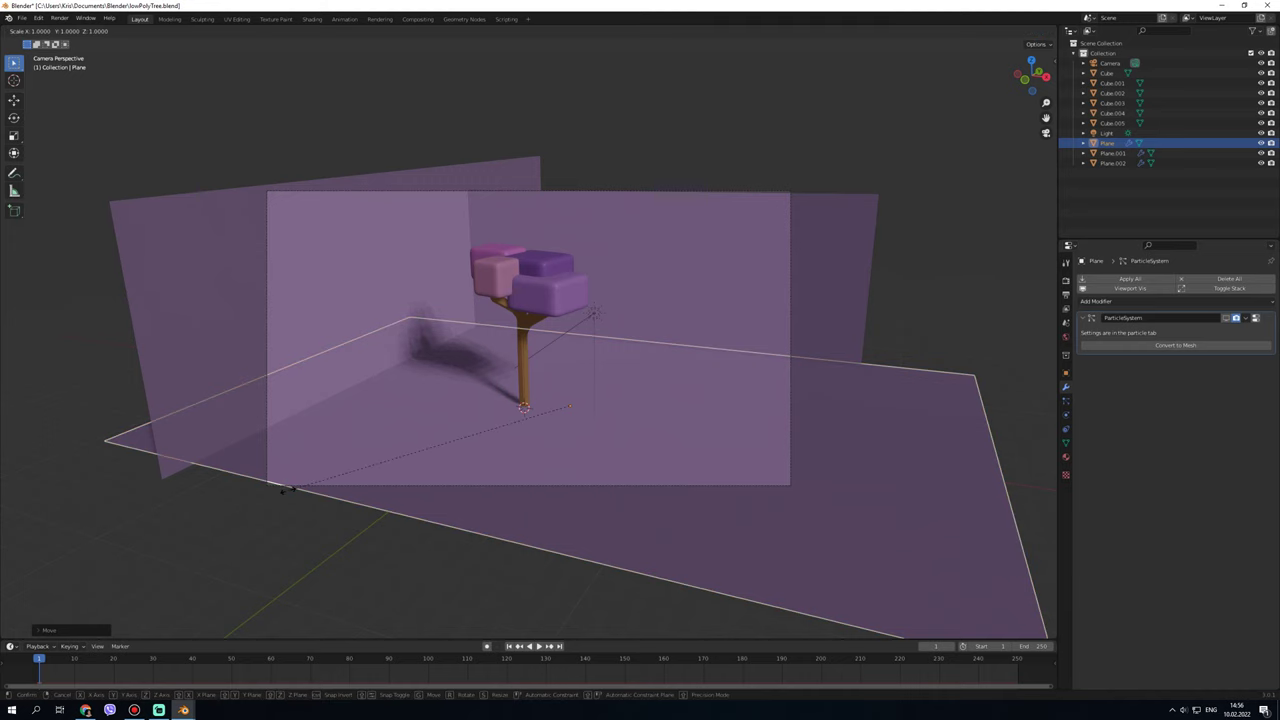
key("x")
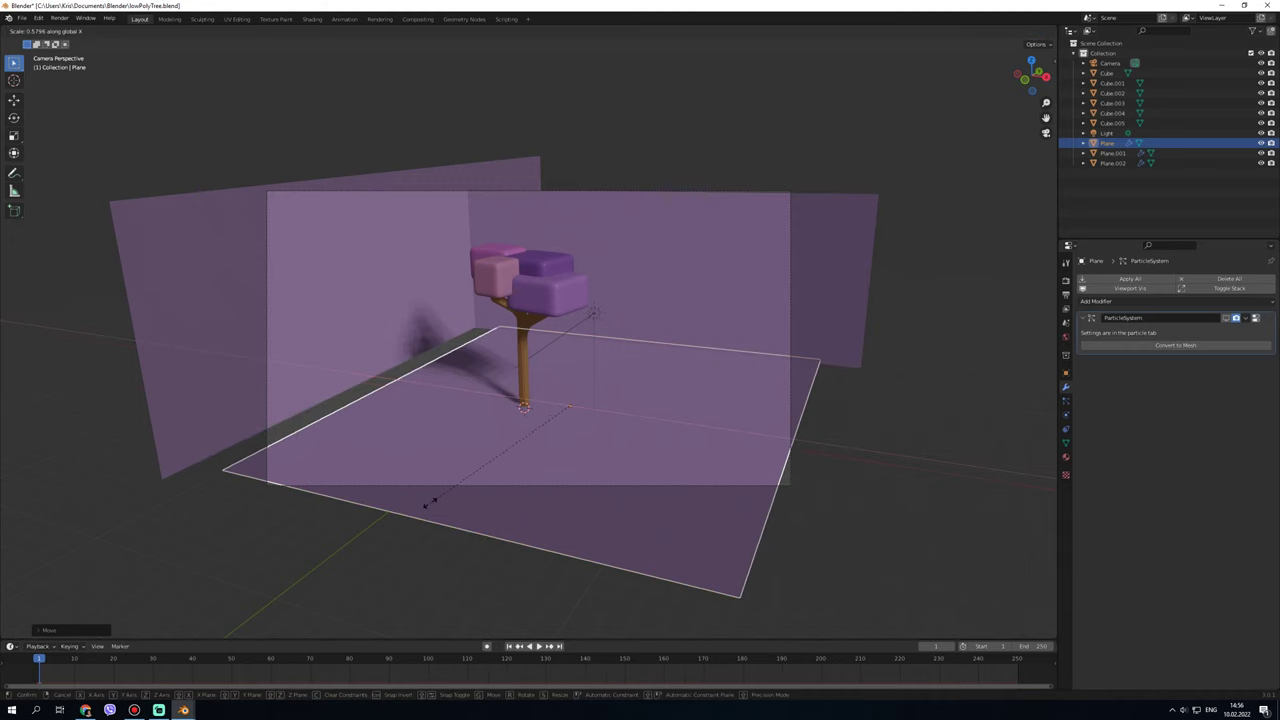
left_click(395, 512)
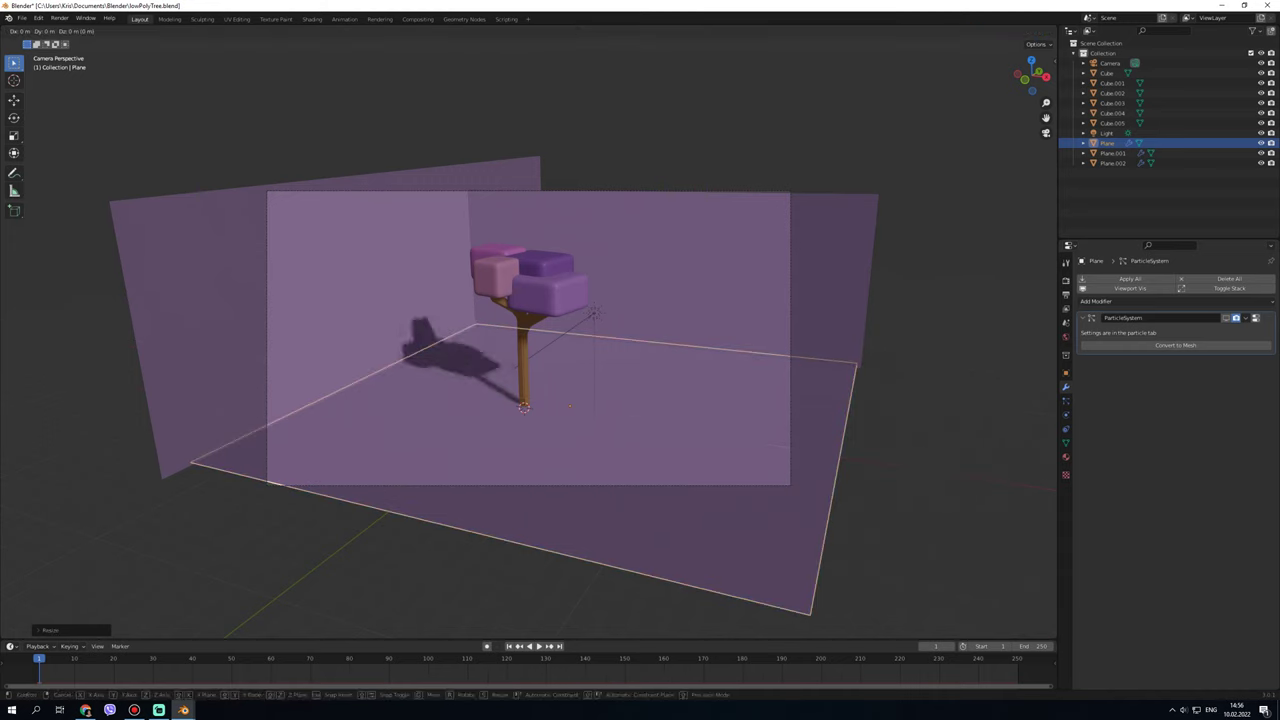
key("g")
key("x")
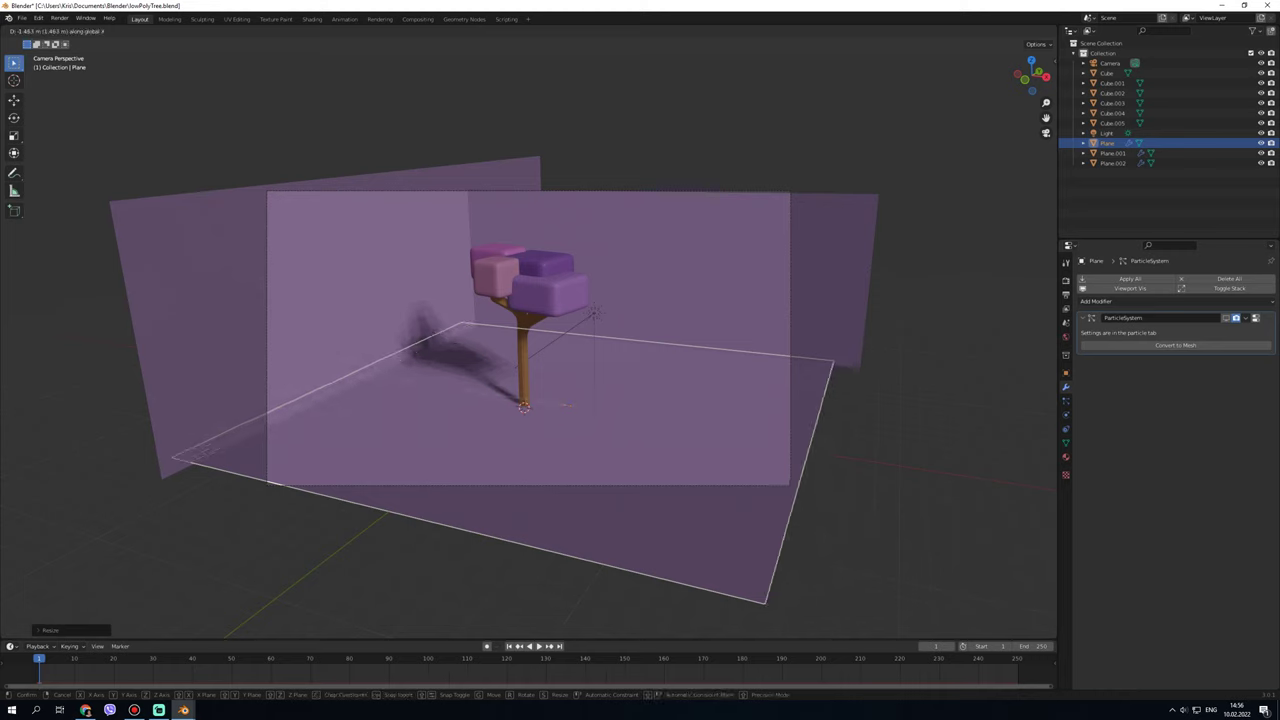
key("Return")
key("alt+a")
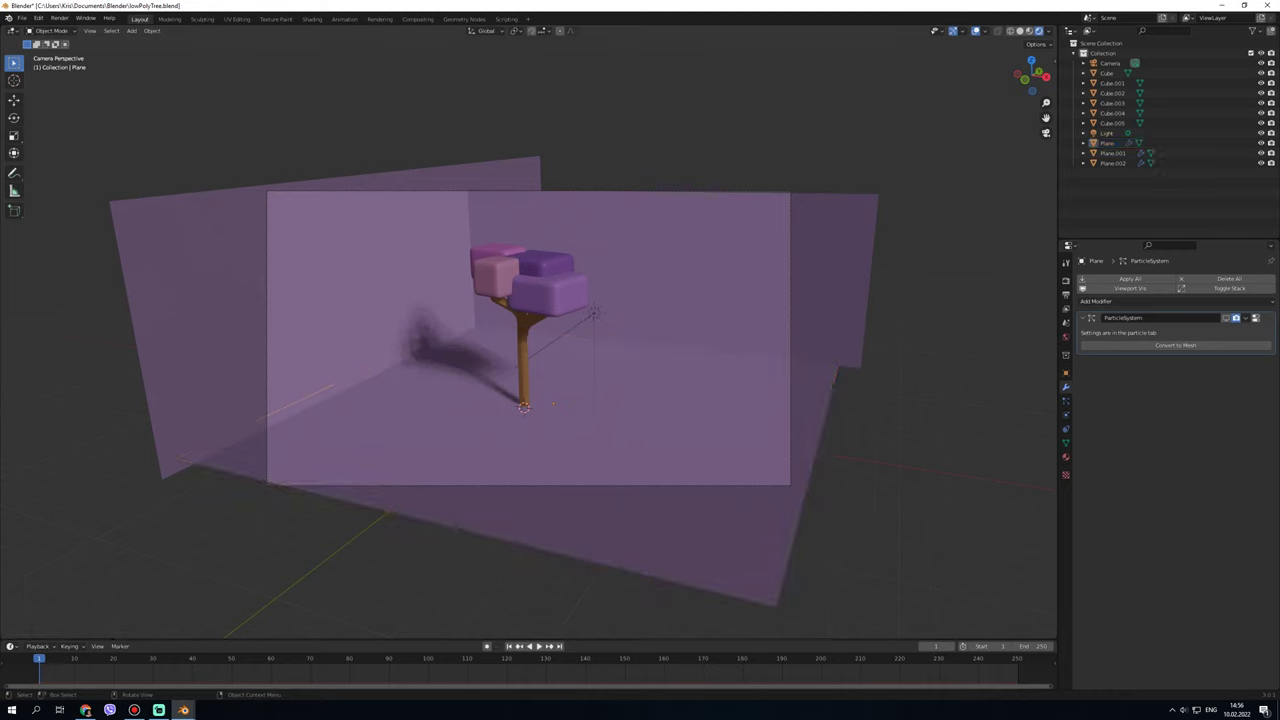
key("F12")
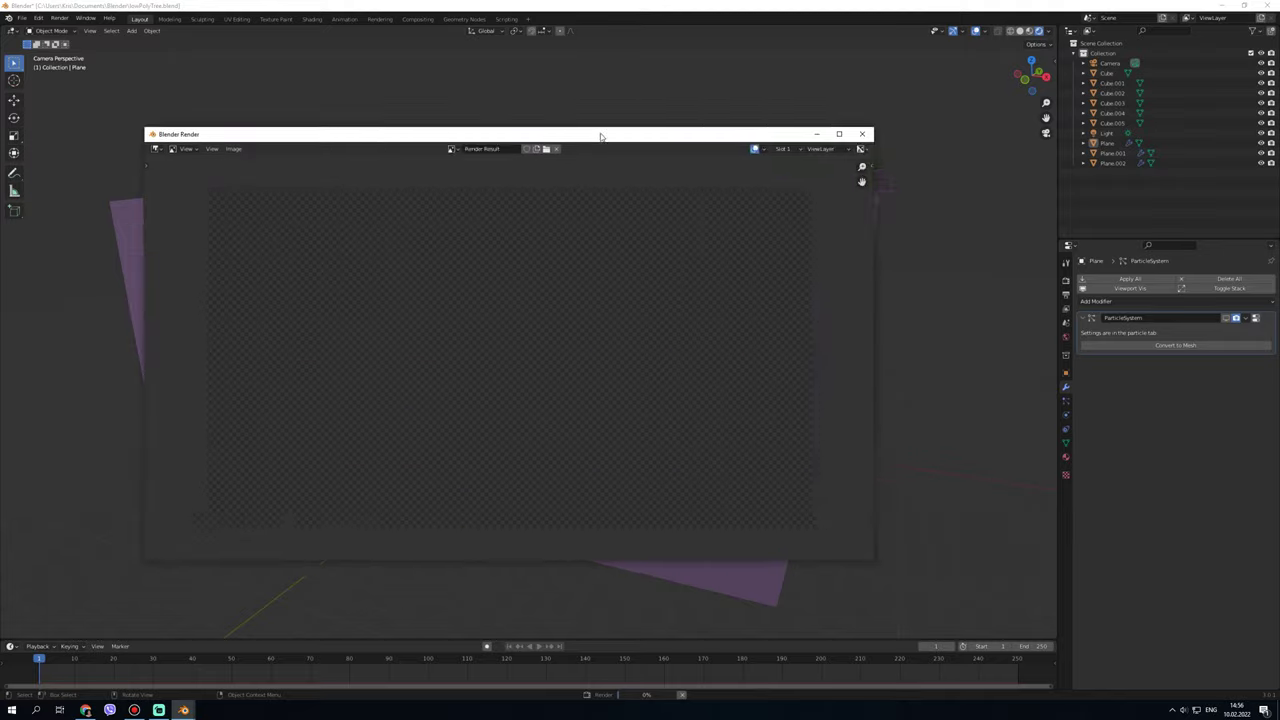
- Reposition the render window and zoom in and out to inspect the finished render
left_click_drag(600, 134, 637, 101)
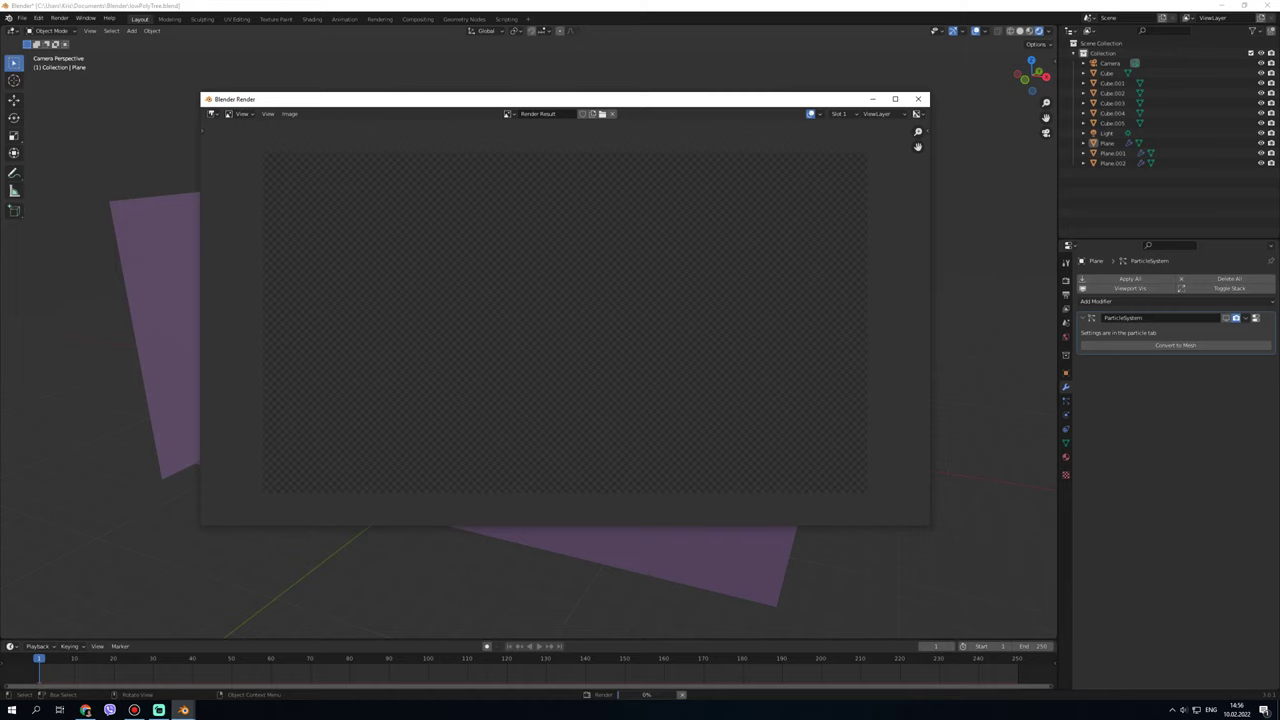
mouse_move(740, 102)
left_mouse_down()
mouse_move(846, 104)
mouse_move(716, 104)
left_mouse_up()
scroll(541, 323, "up", 2)
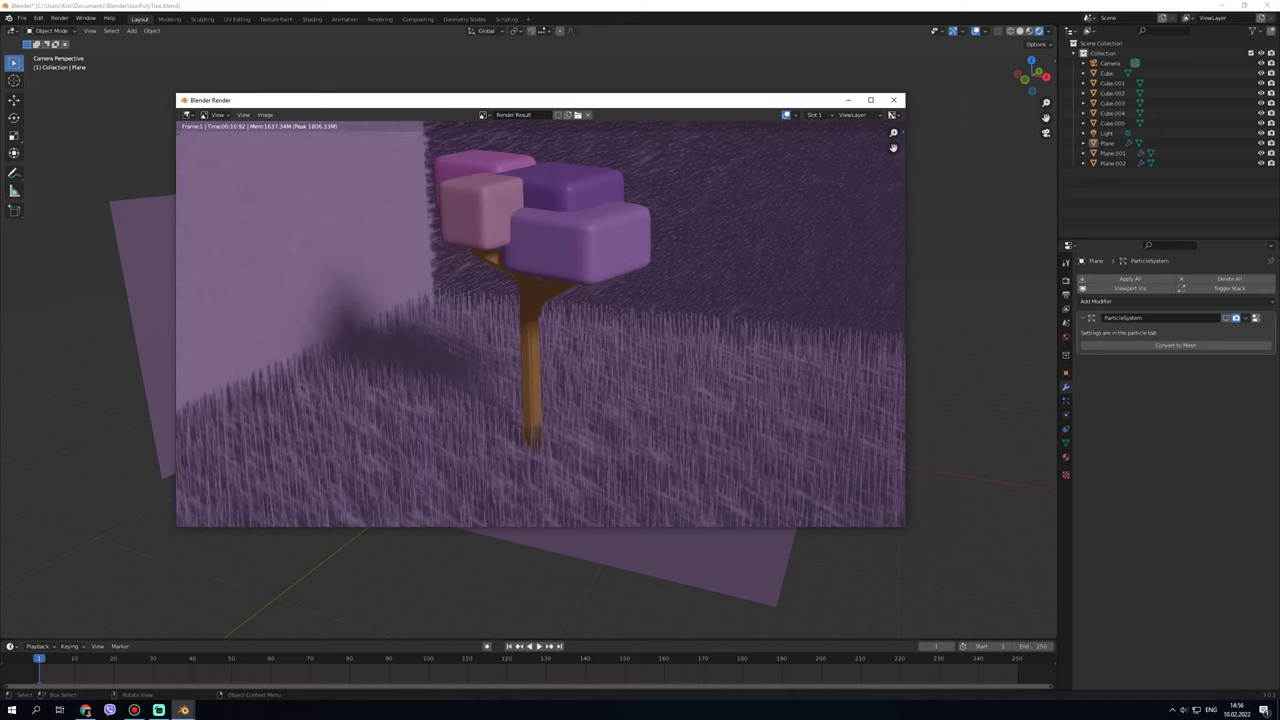
scroll(541, 323, "down", 2)
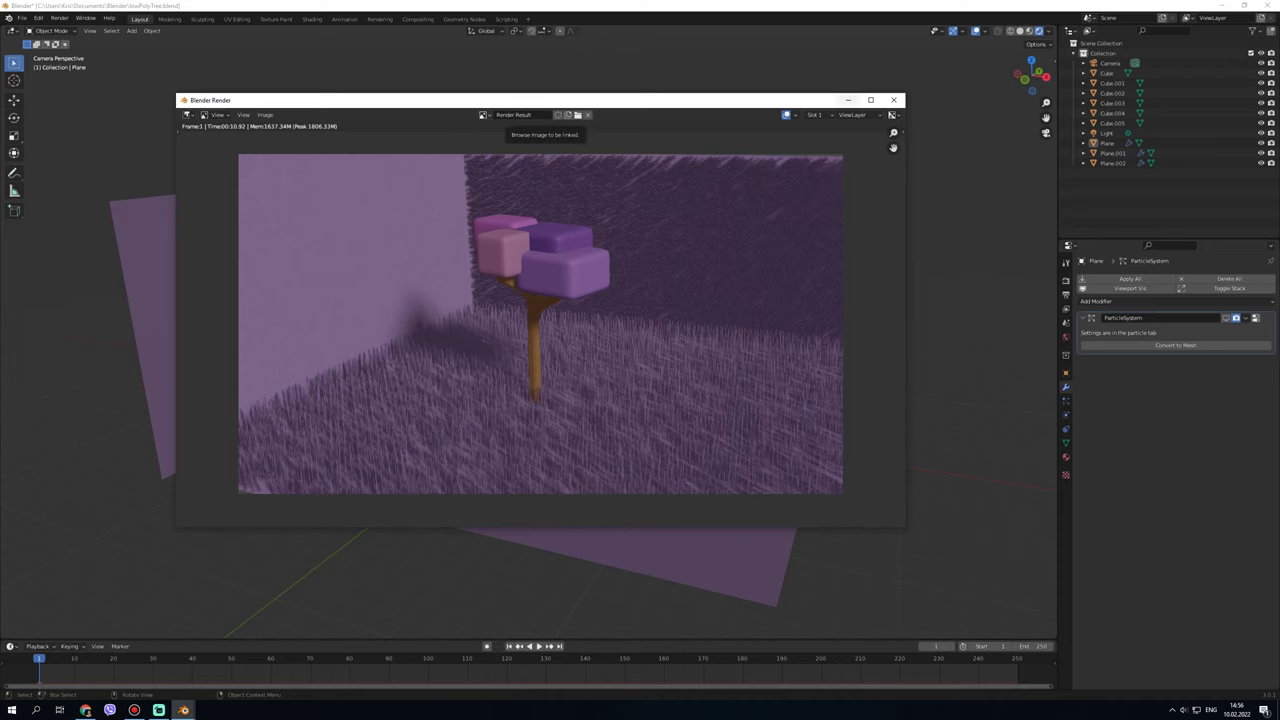
- Rotate the left wall Plane.002 about 184° around Z and render again
left_click(893, 100)
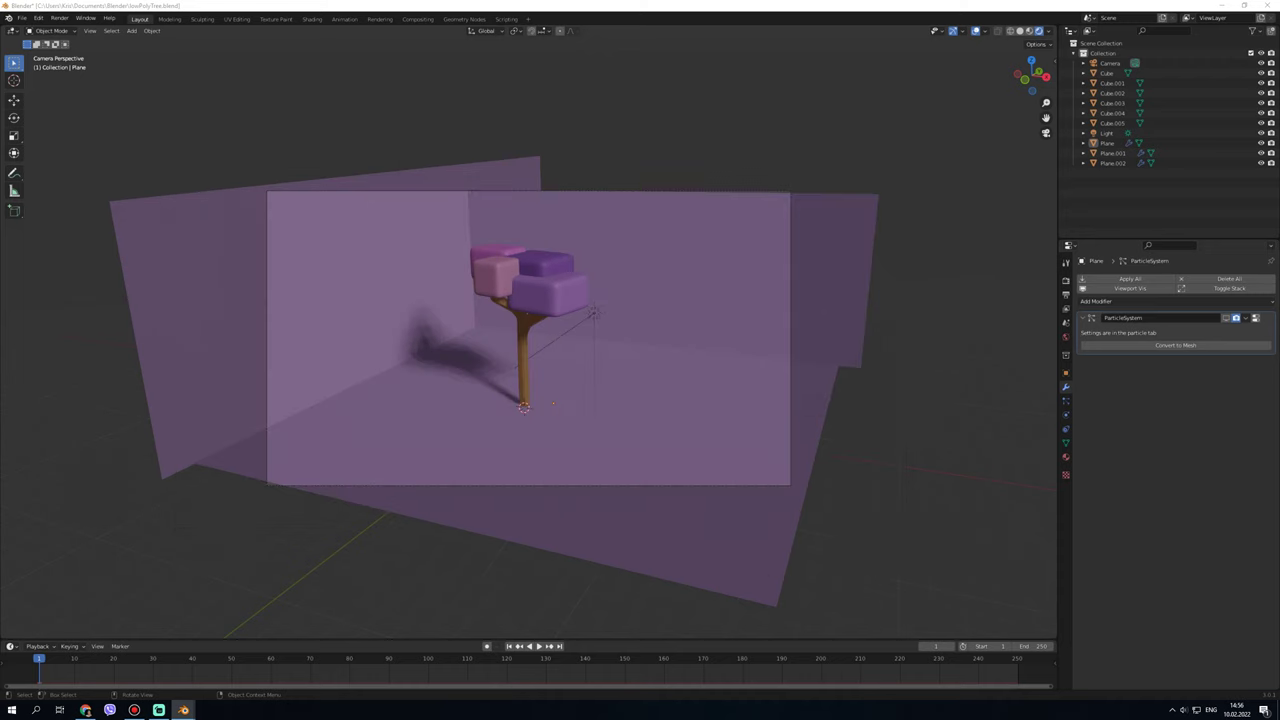
left_click(411, 265)
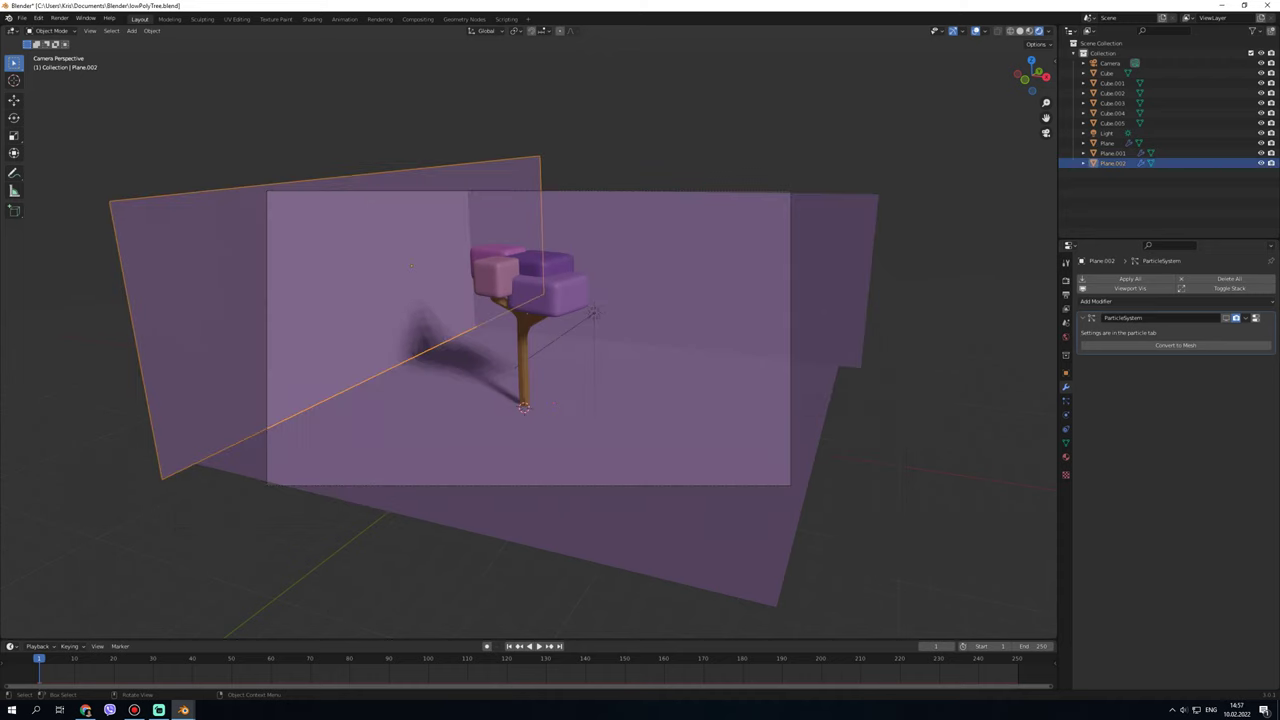
key("r")
key("z")
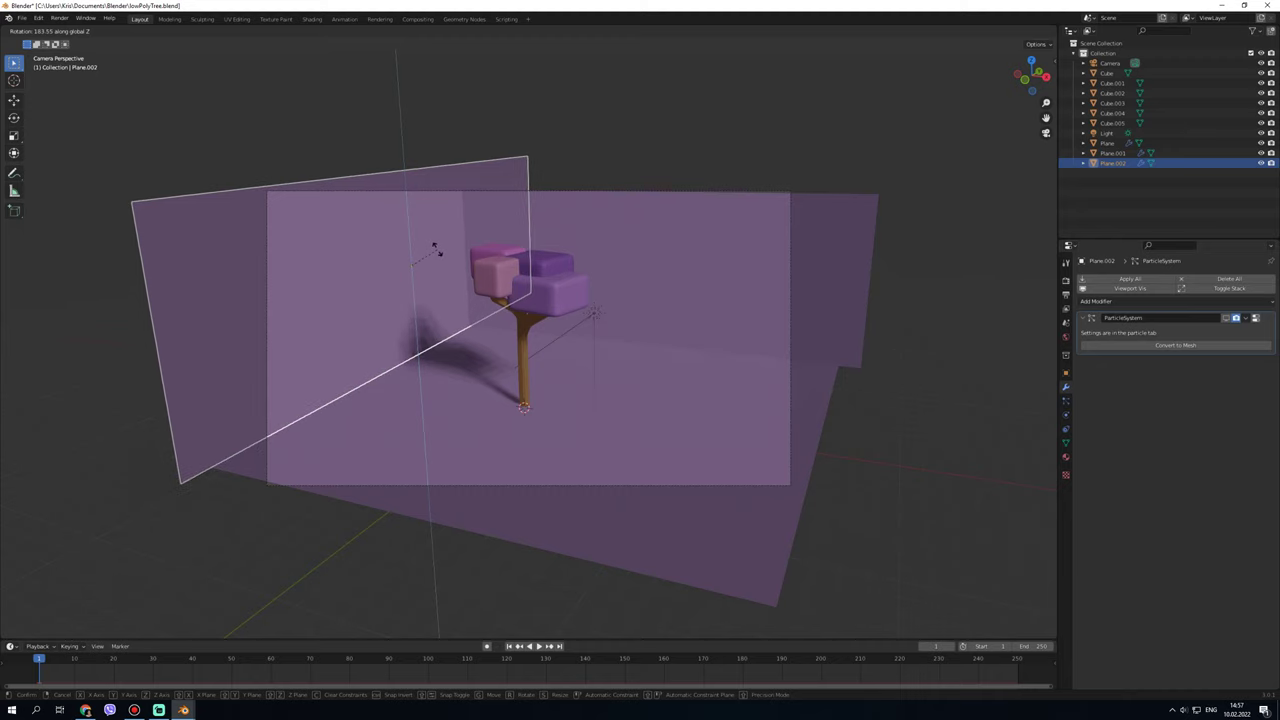
left_click(435, 248)
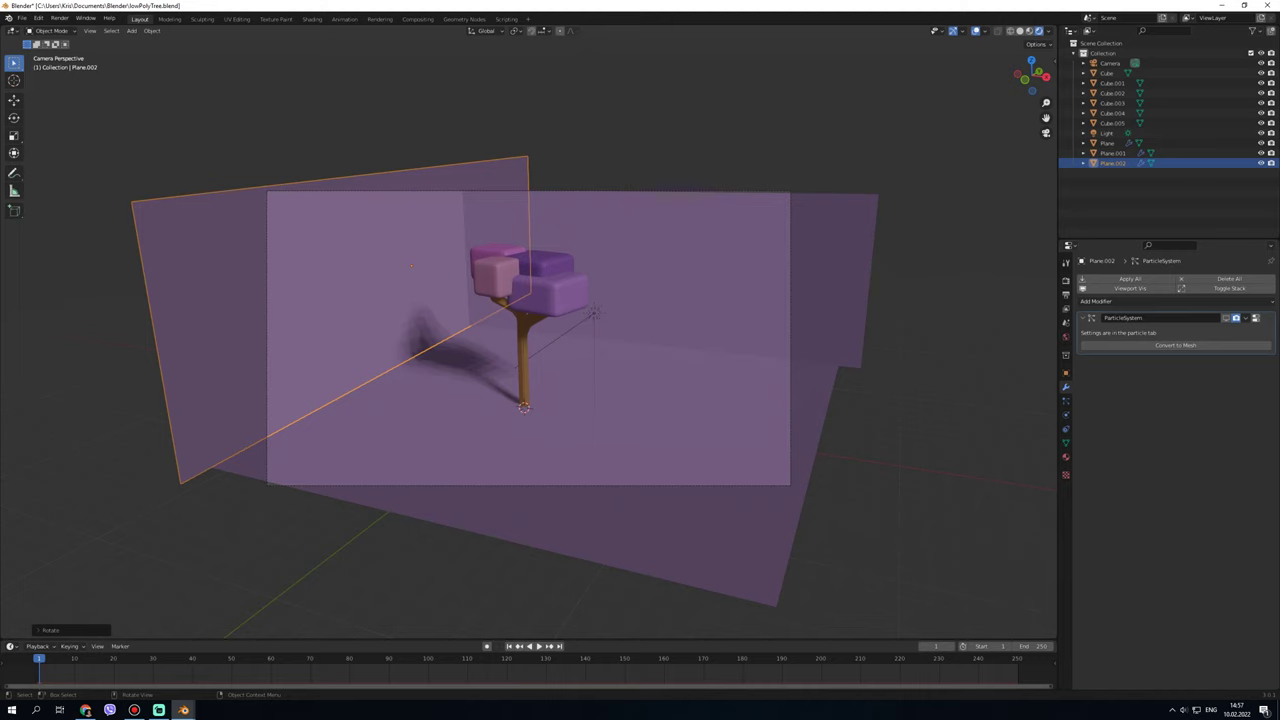
key("alt+a")
key("F12")
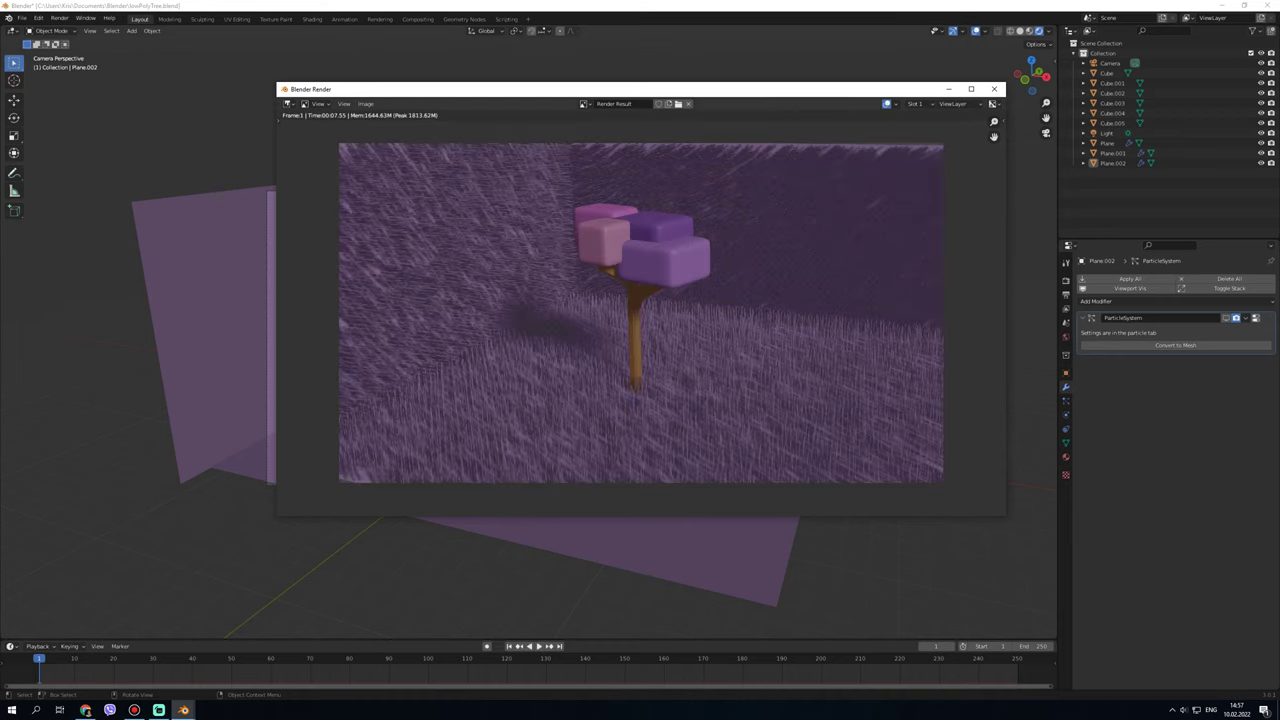
- Close the render window and select the left wall Plane.002
left_click(993, 89)
left_click(422, 320)
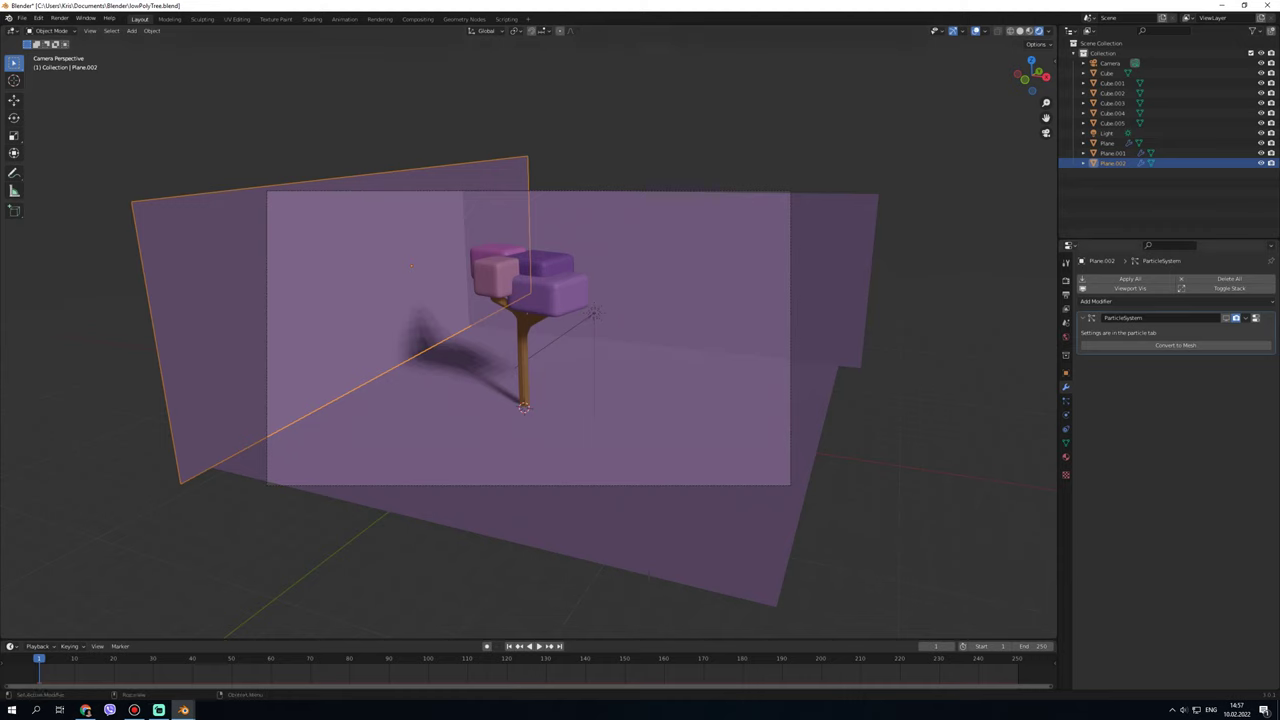
- Make the left wall's material a paler pink with Specular 0 and raised Metallic
left_click(1066, 457)
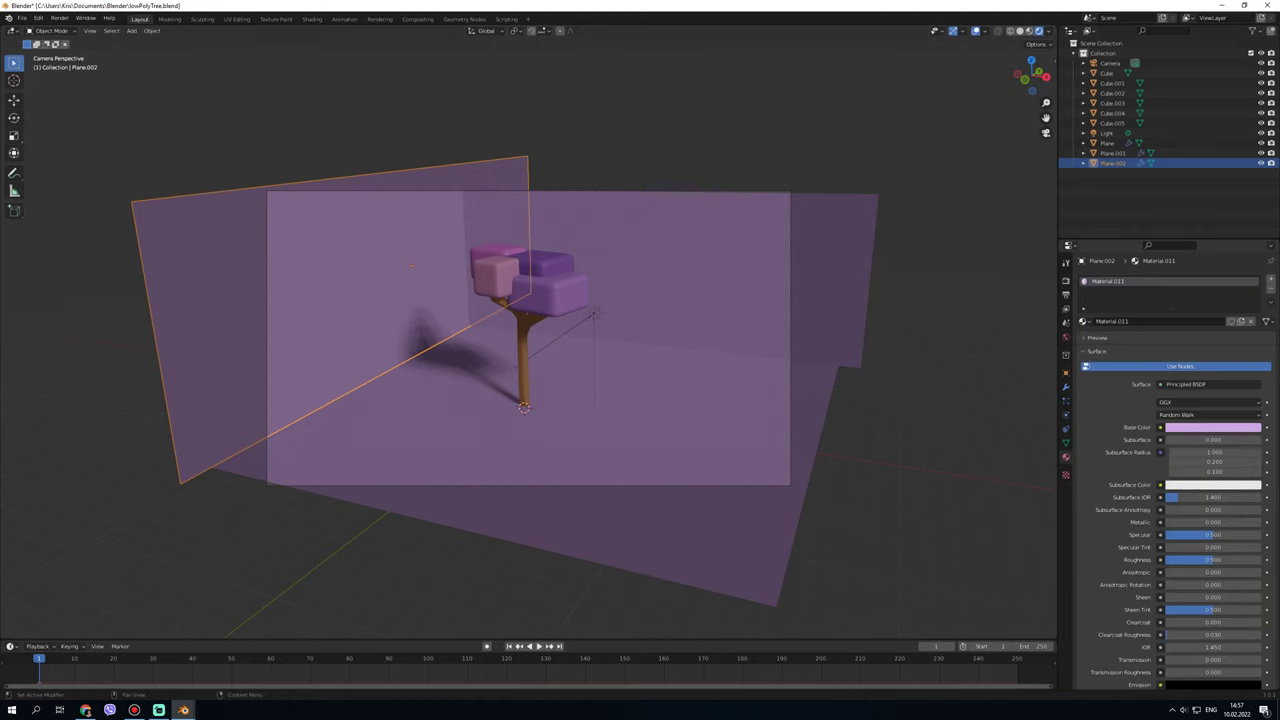
left_click(1212, 427)
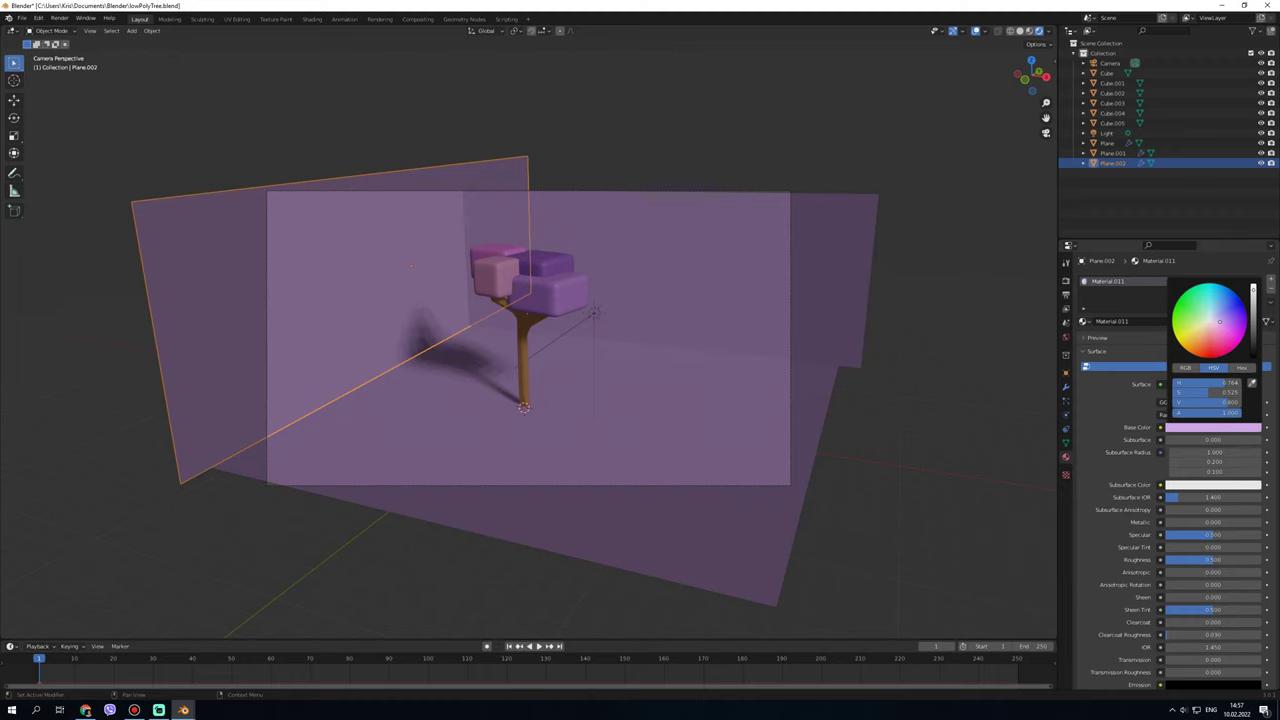
left_click_drag(1219, 321, 1214, 326)
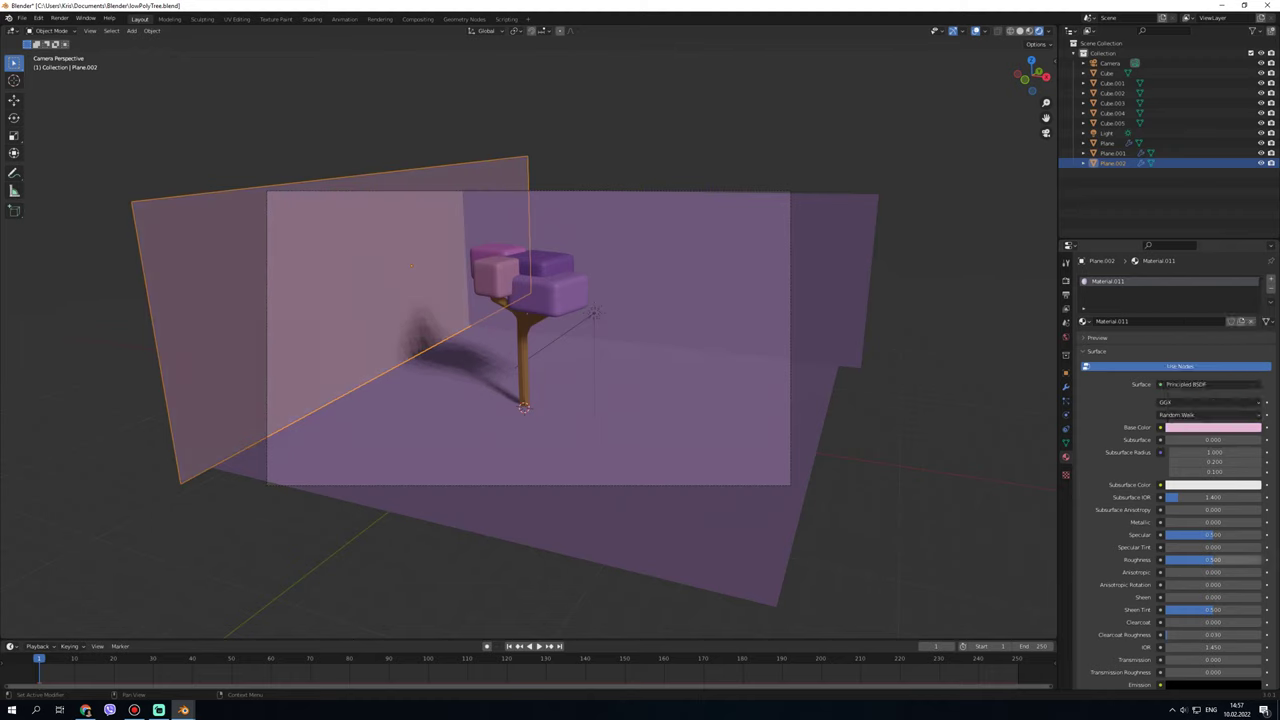
mouse_move(1212, 534)
left_mouse_down()
mouse_move(1165, 534)
mouse_move(1257, 559)
left_mouse_up()
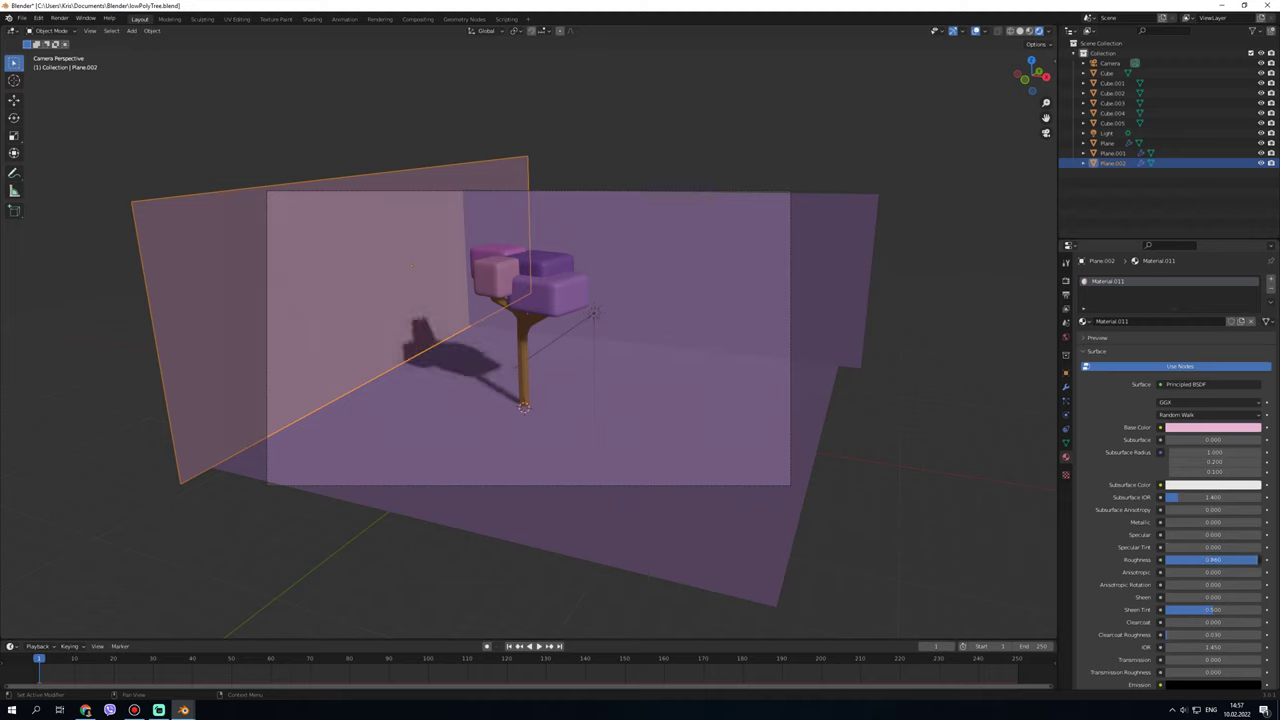
mouse_move(1212, 522)
left_mouse_down()
mouse_move(1245, 522)
mouse_move(1165, 559)
mouse_move(1262, 522)
left_mouse_up()
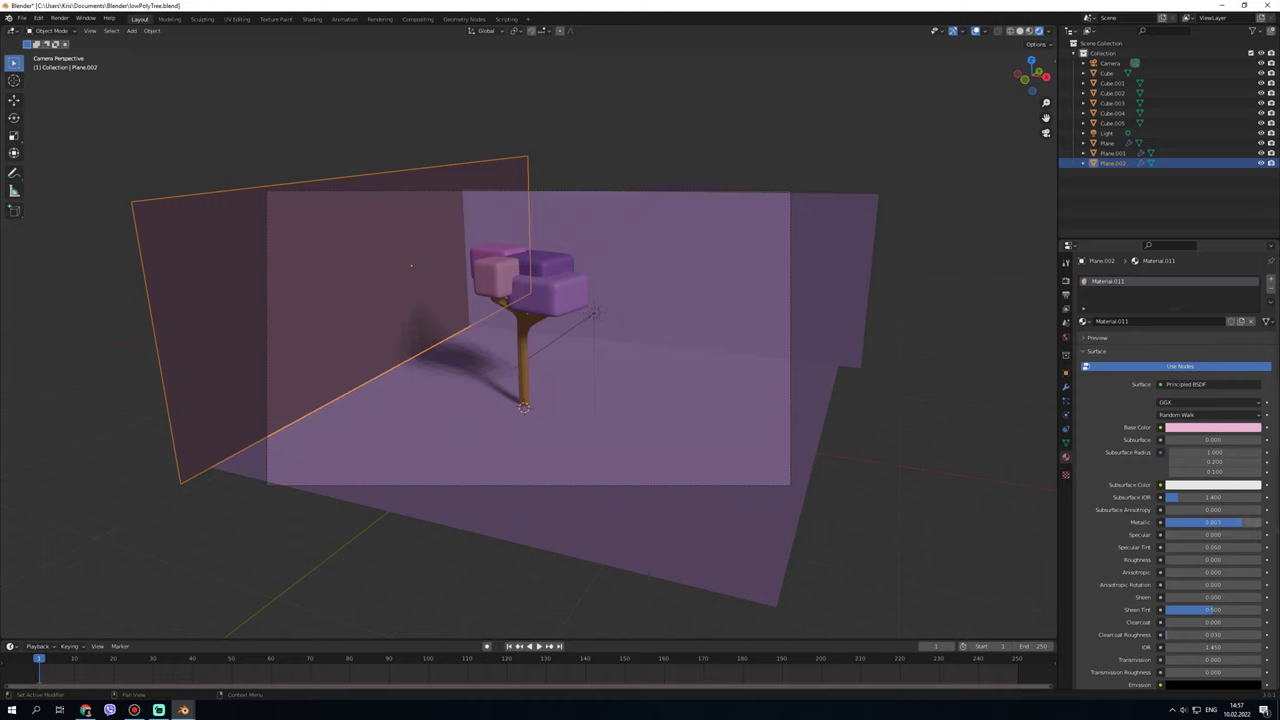
- Assign Material.011 to the back wall Plane.001
left_click(700, 290)
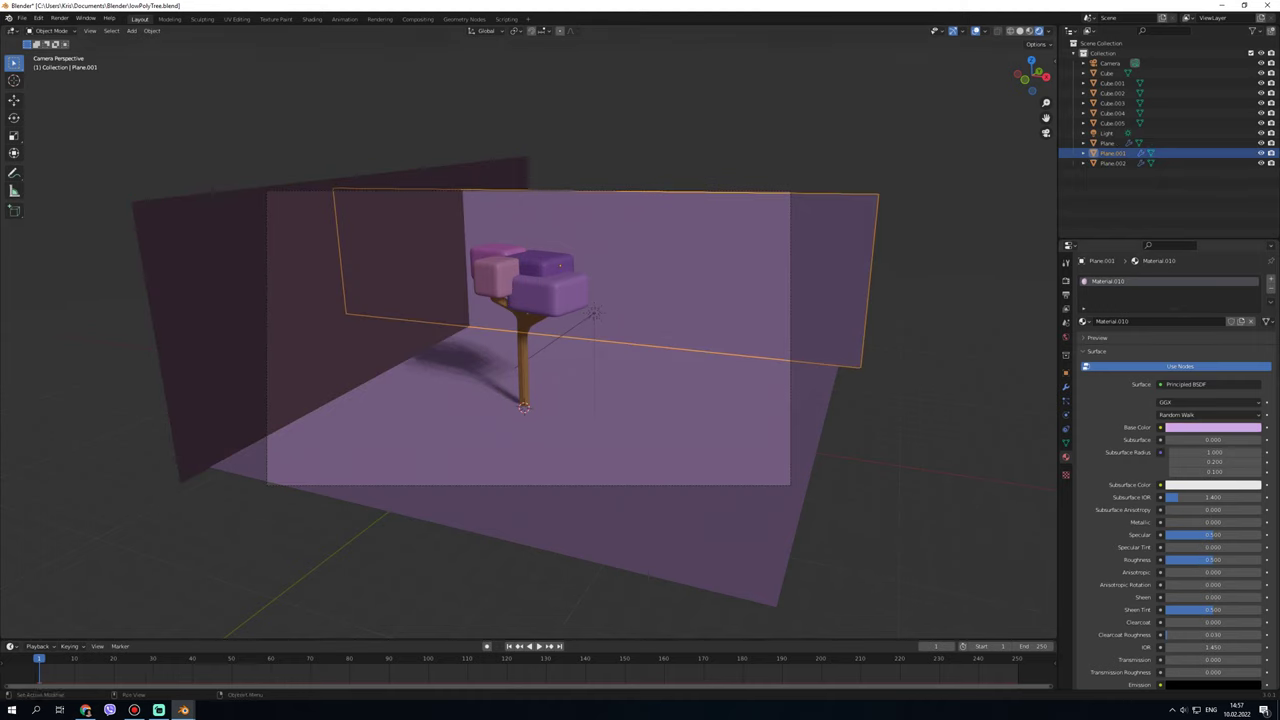
left_click(1084, 321)
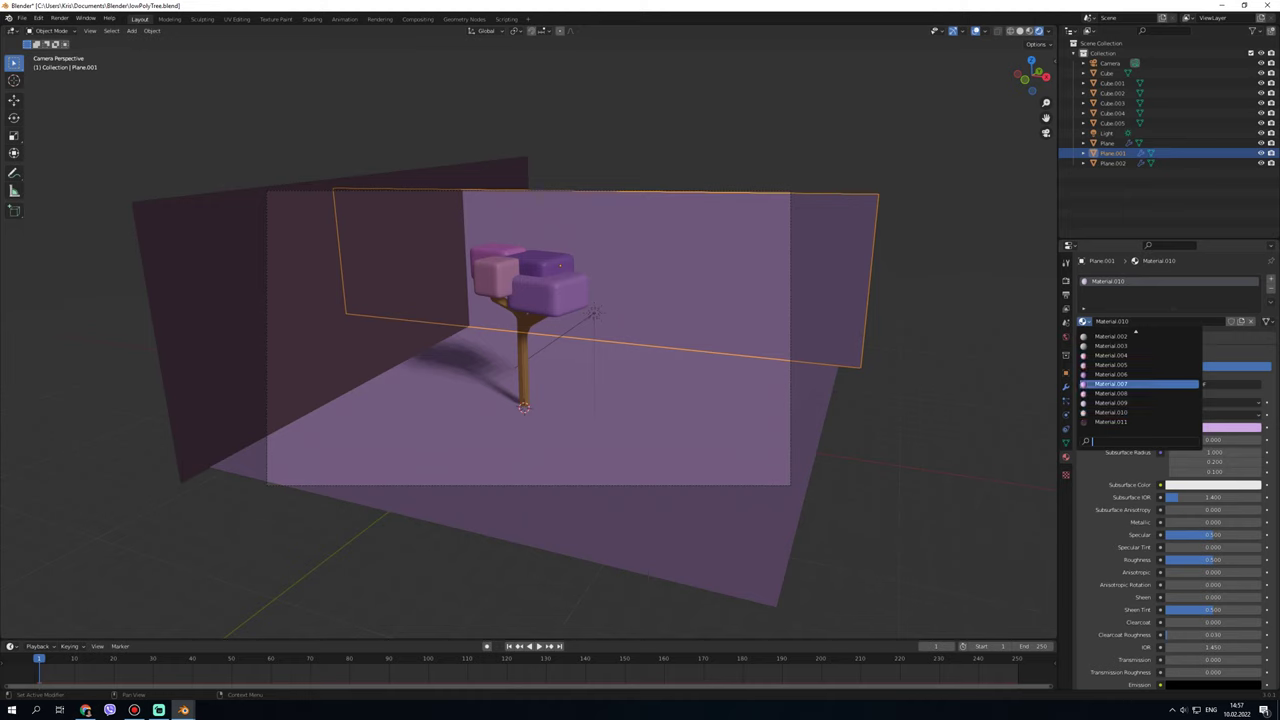
left_click(1110, 421)
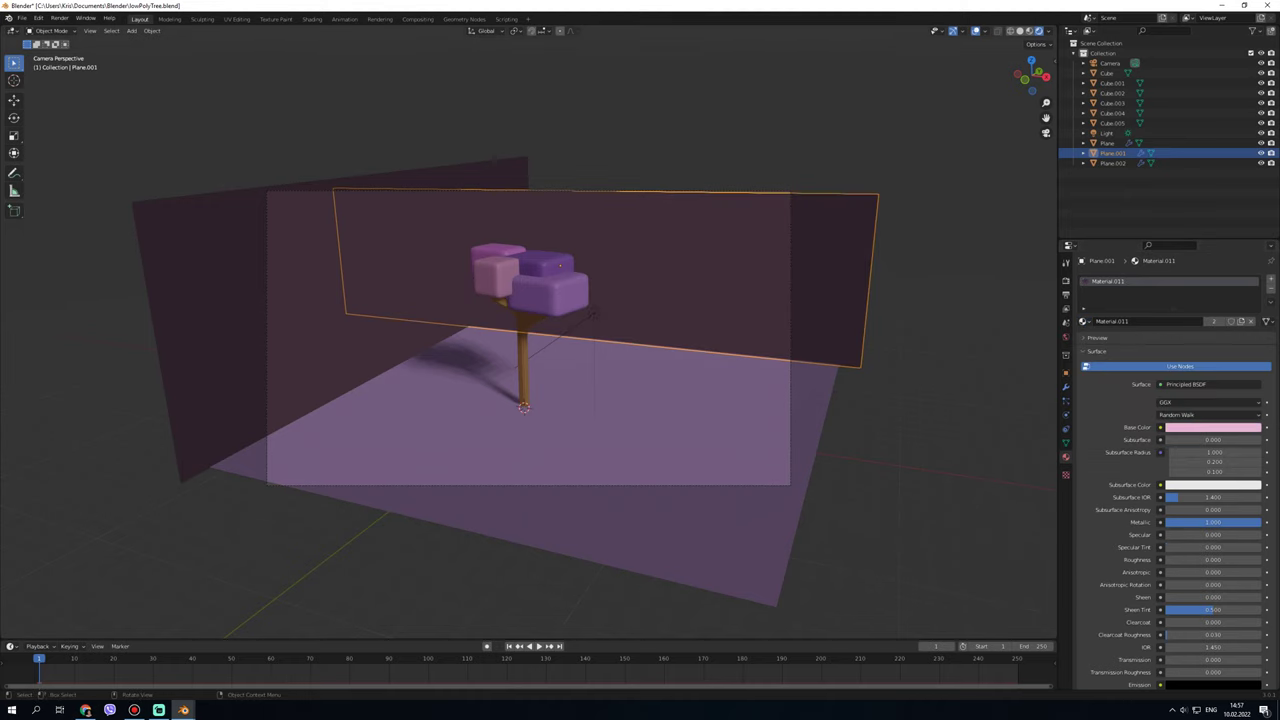
- Lighten the floor Material.009 to near-white with Metallic 1, then render
left_click(590, 313)
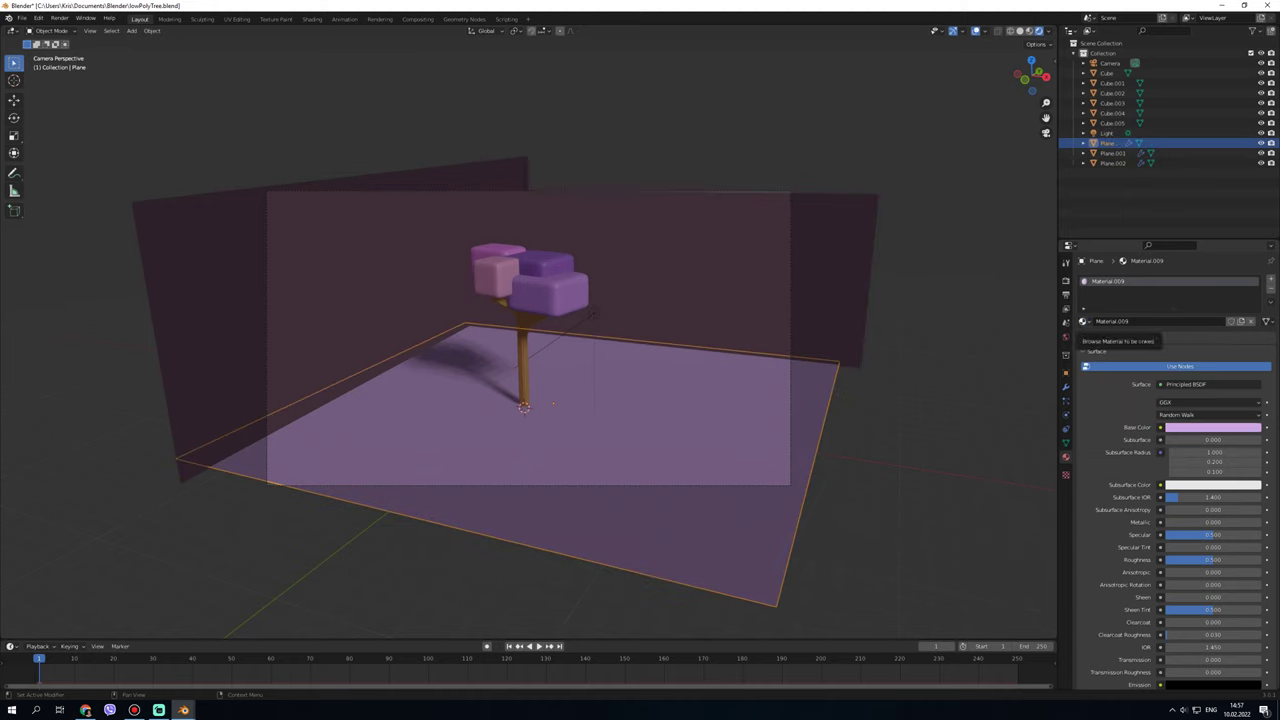
left_click(1212, 427)
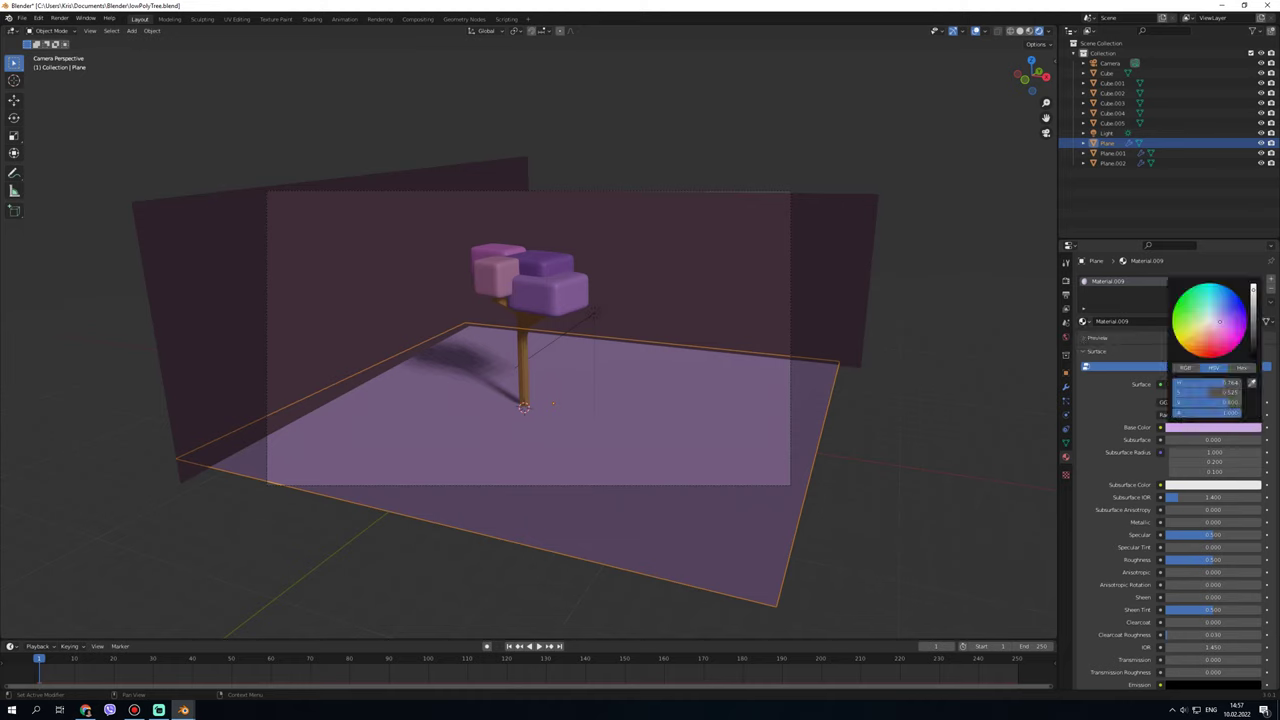
left_click_drag(1228, 392, 1220, 392)
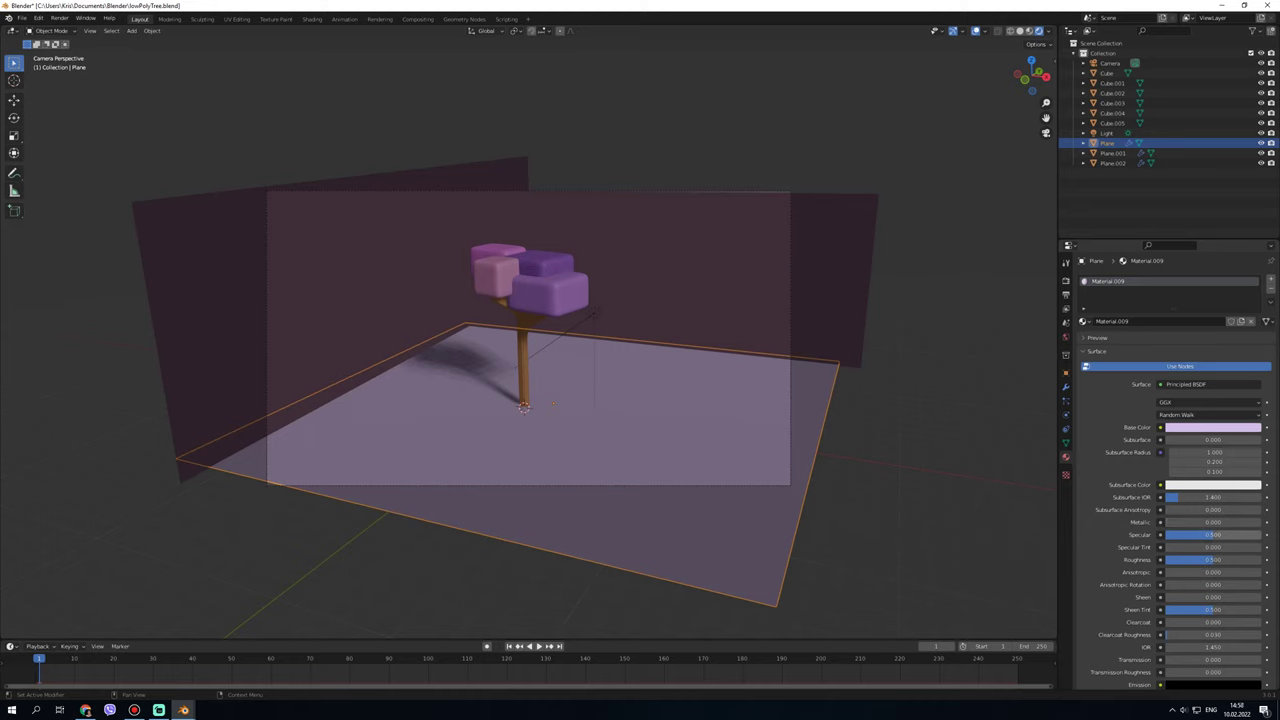
left_click_drag(1212, 522, 1262, 522)
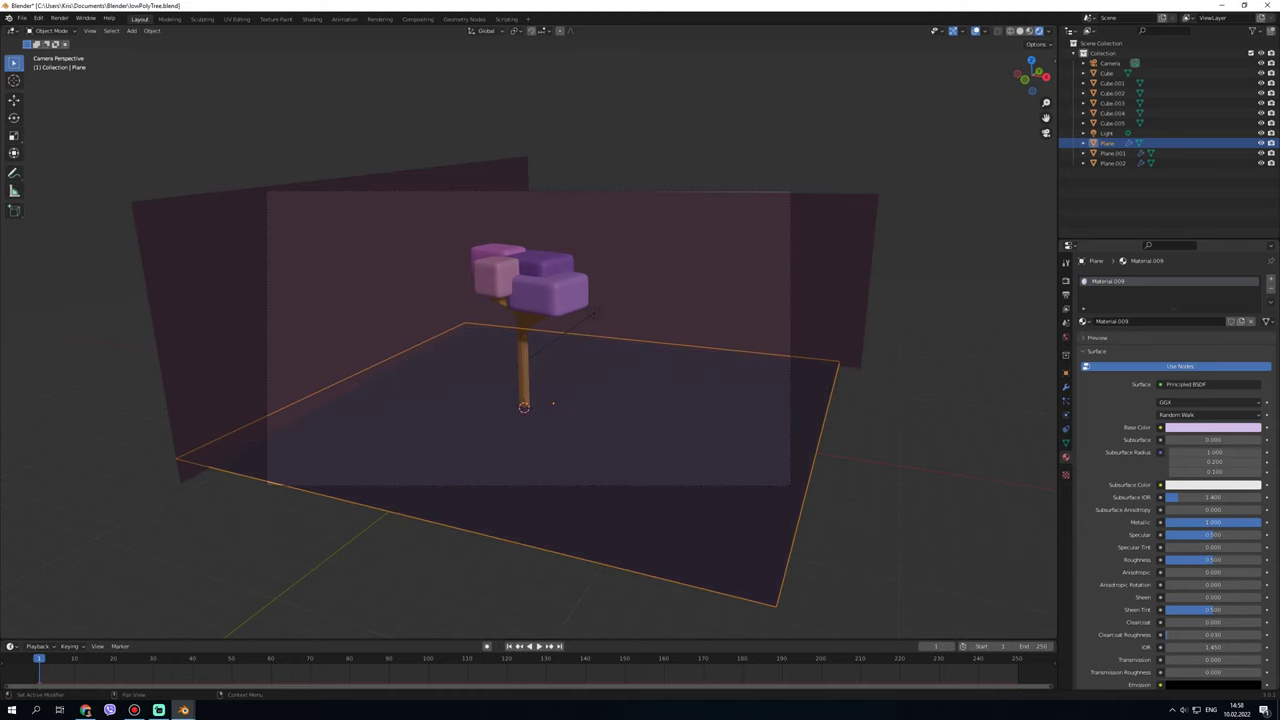
key("alt+a")
key("F12")
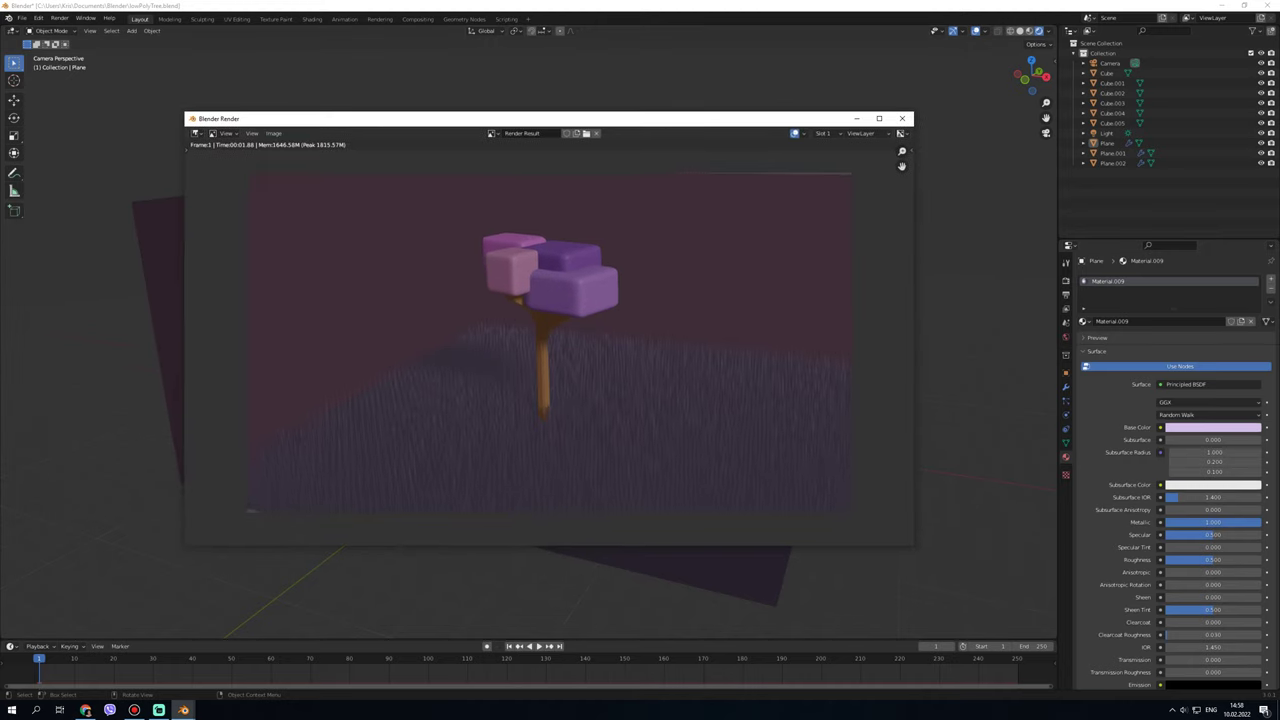
- Set the wall material's Metallic to 0, re-render, and review the result
left_click(902, 118)
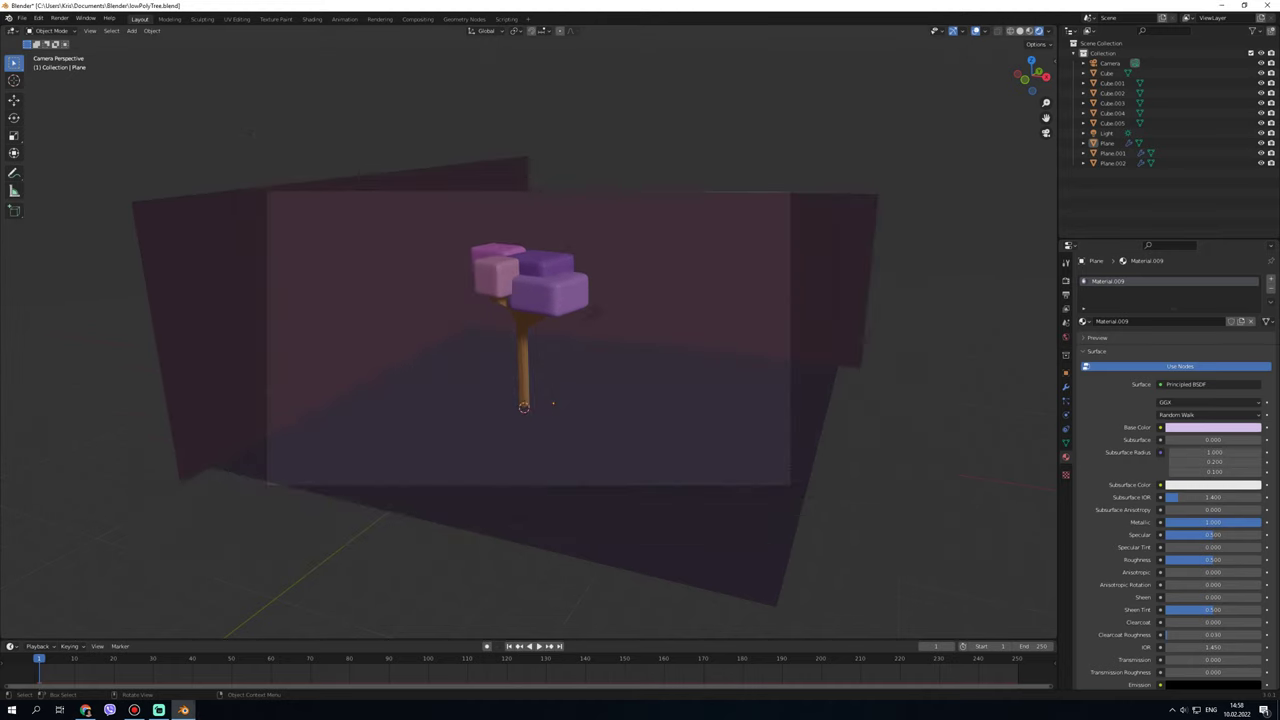
left_click(561, 263)
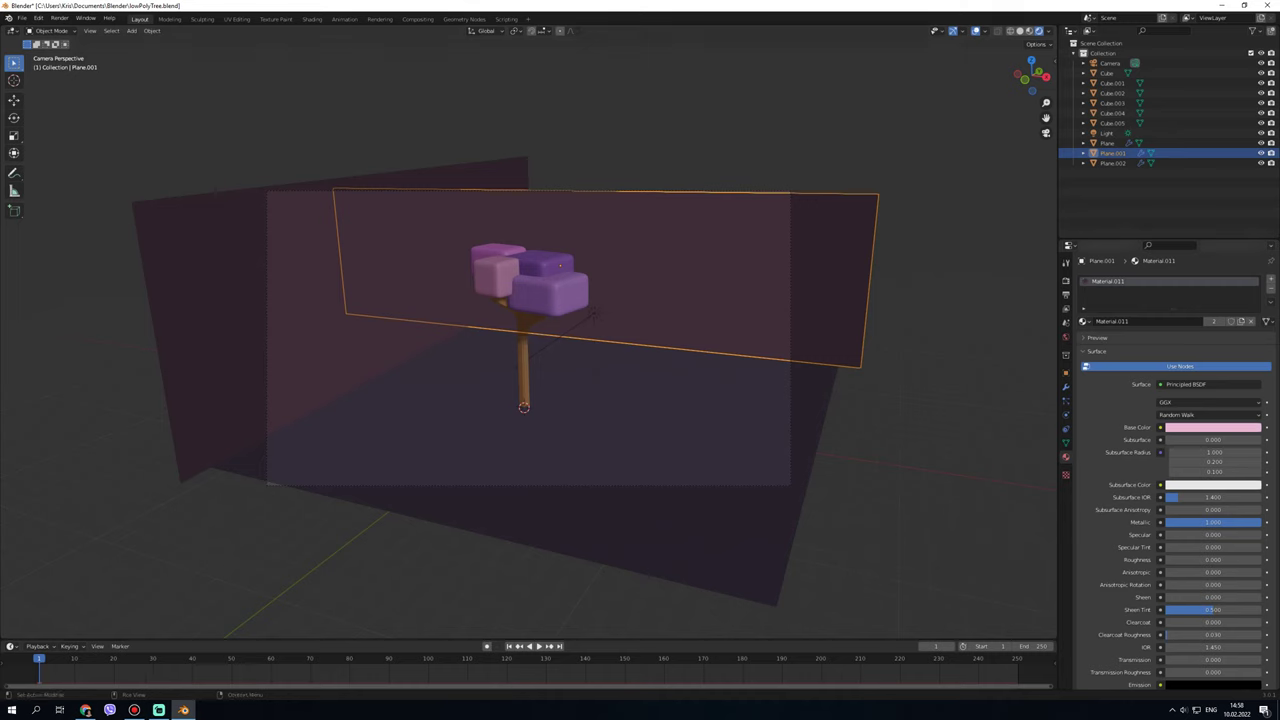
left_click(1212, 427)
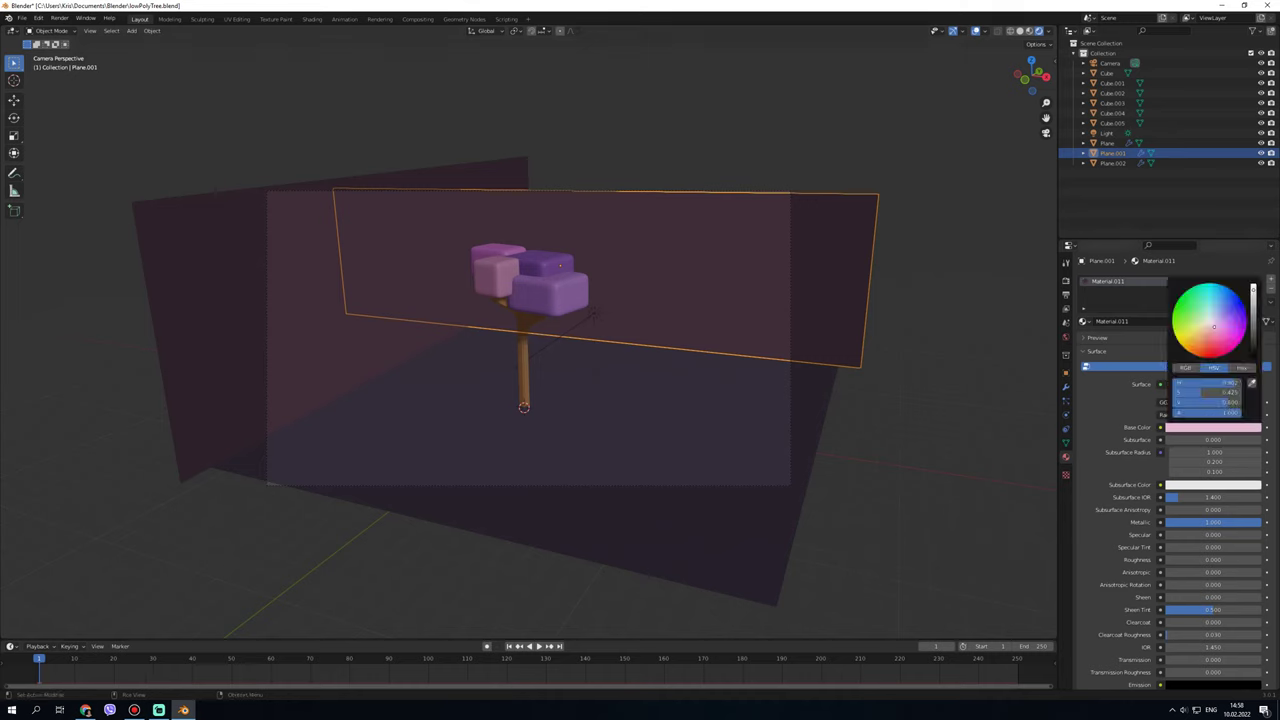
left_click_drag(1212, 522, 1165, 522)
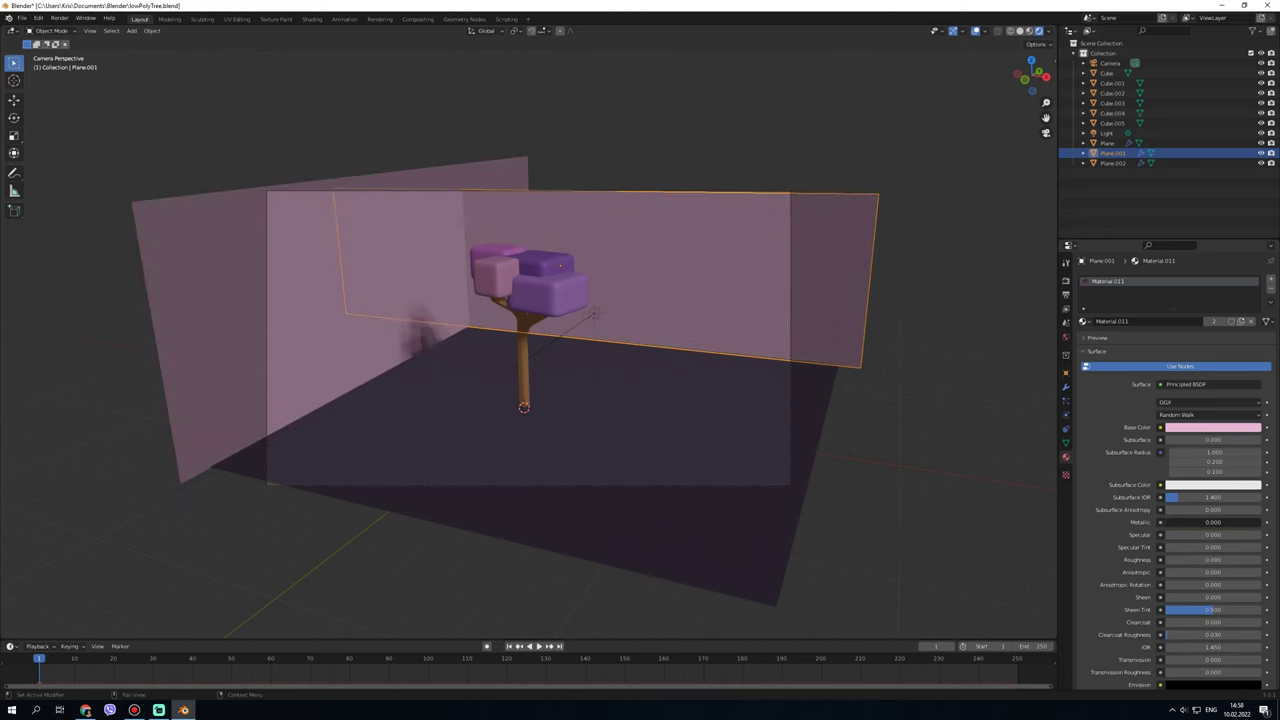
key("F12")
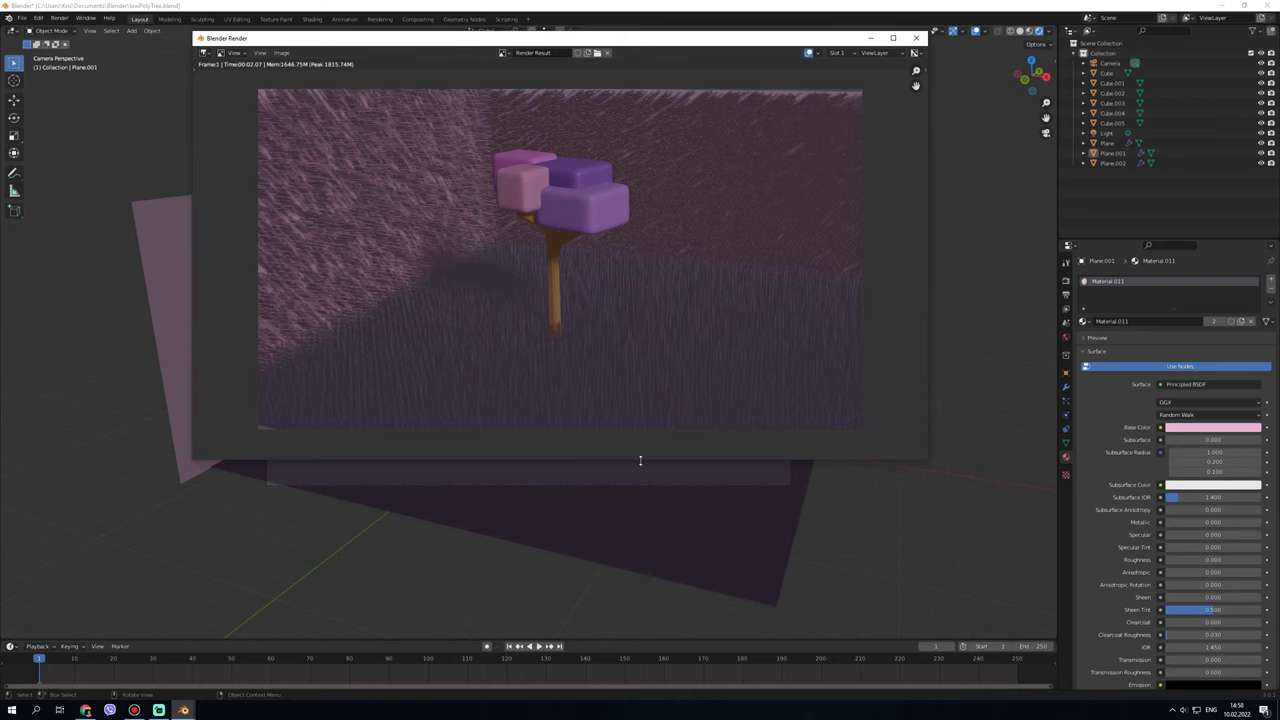
left_click_drag(640, 460, 638, 492)
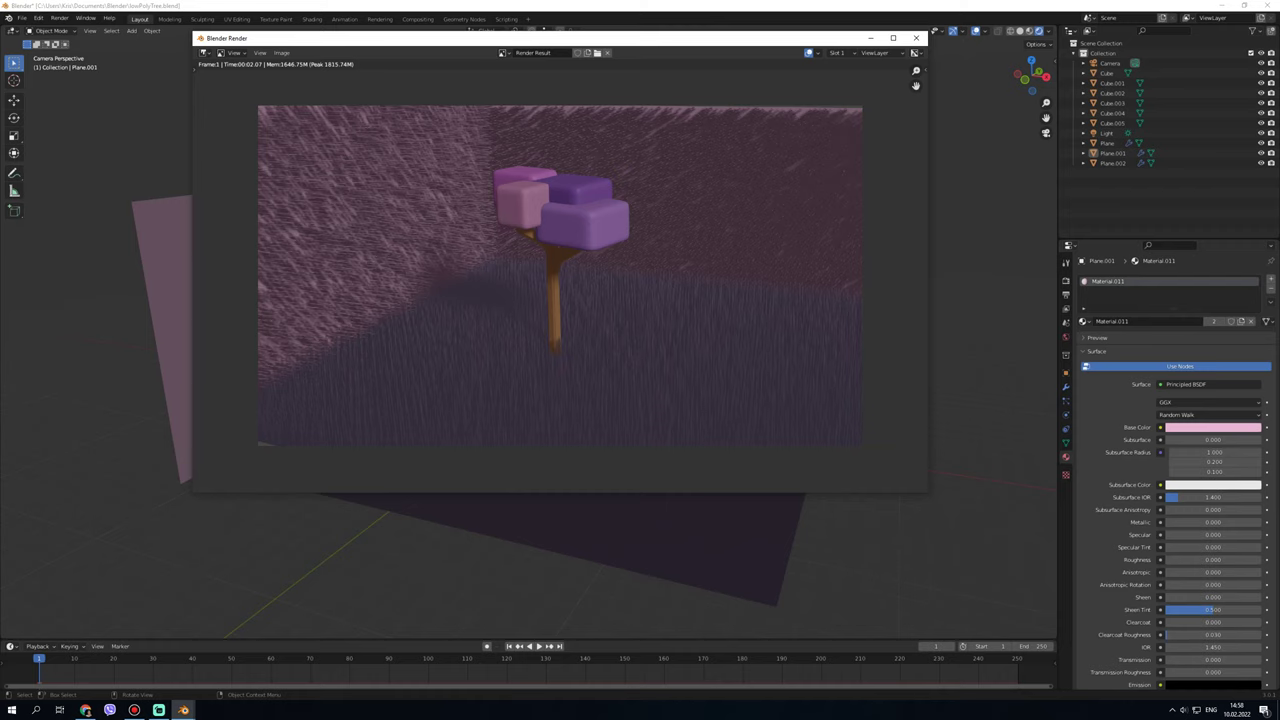
left_click(916, 38)
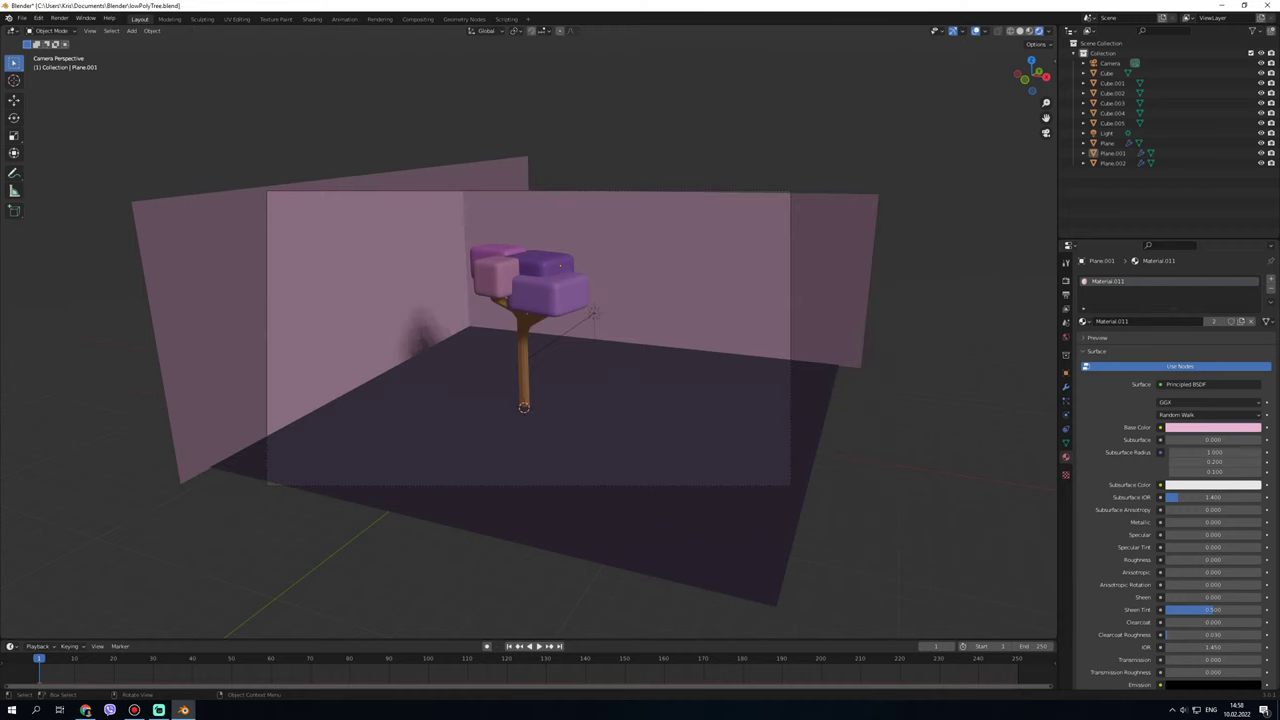
- Select the sun light and set its Strength to 10, then 5
left_click(595, 314)
left_click(1210, 347)
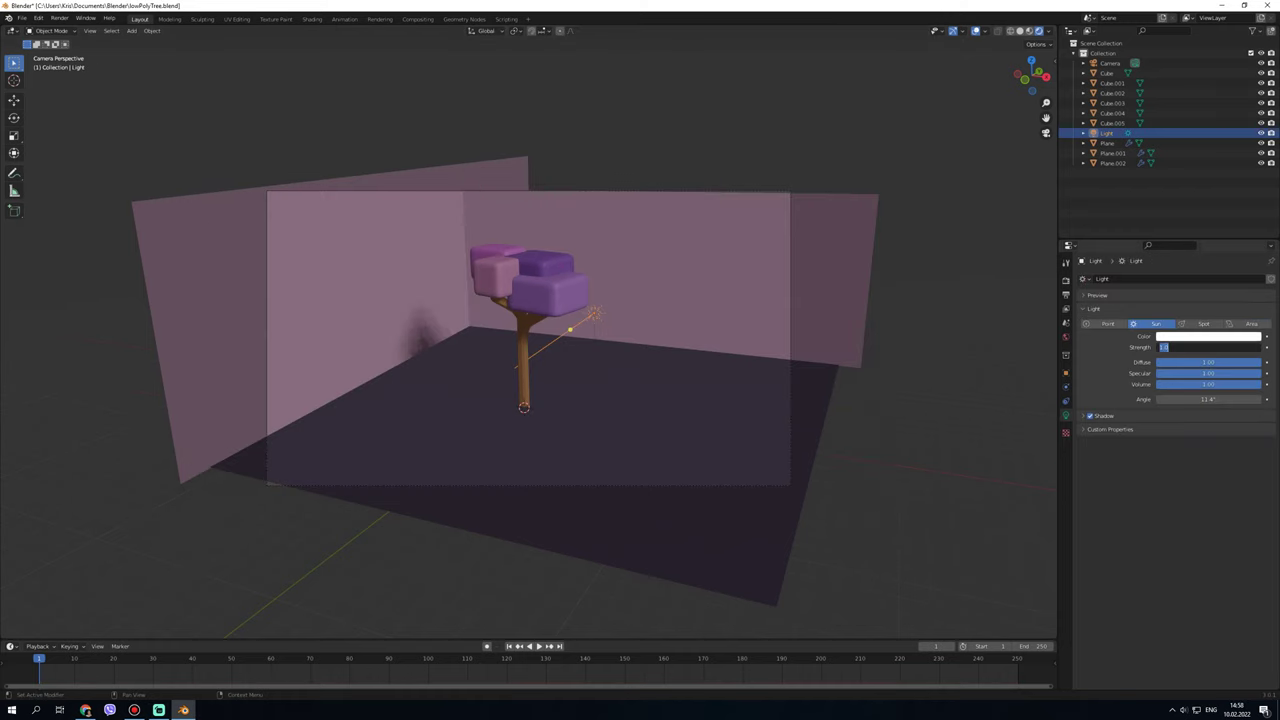
type("10")
key("Return")
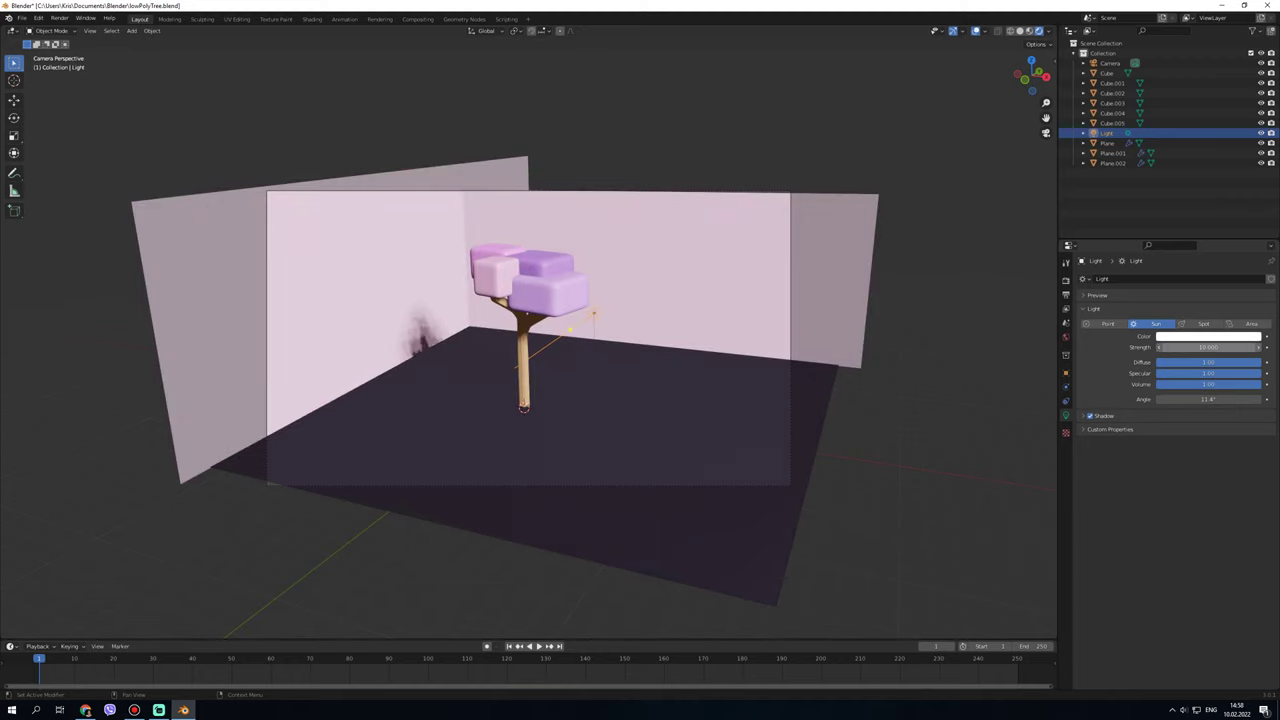
left_click(1208, 347)
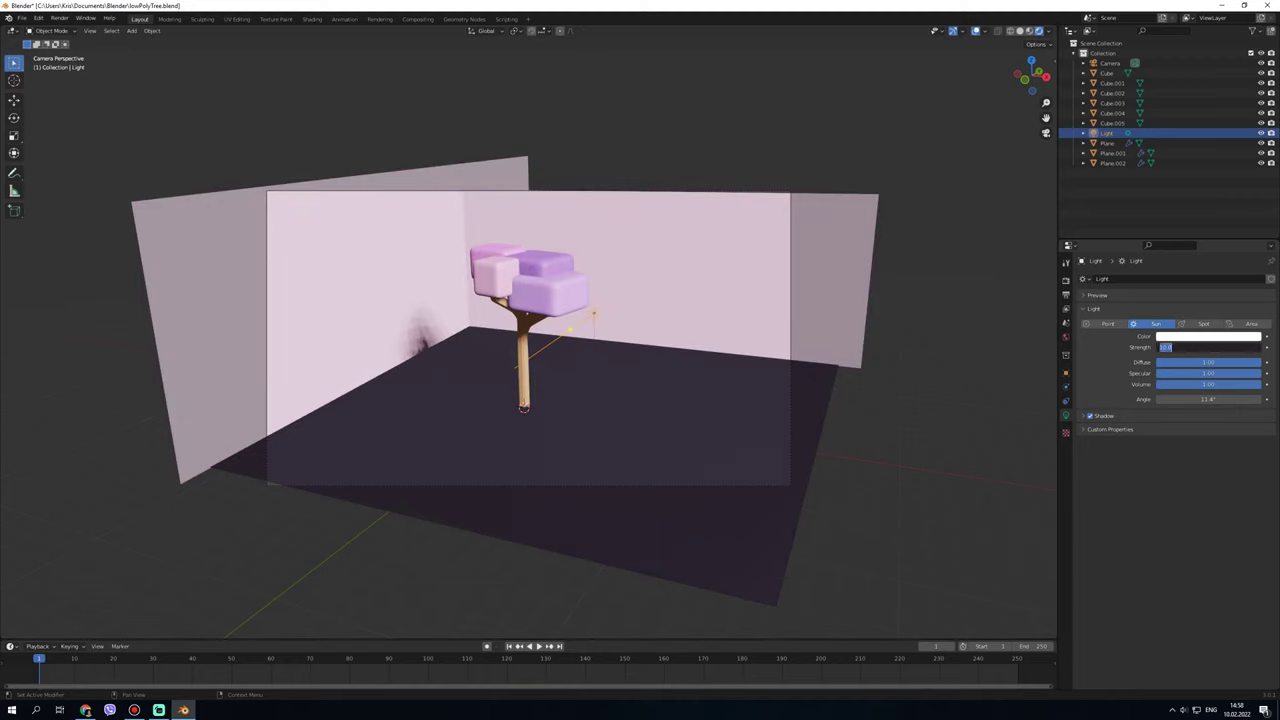
type("5")
key("Return")
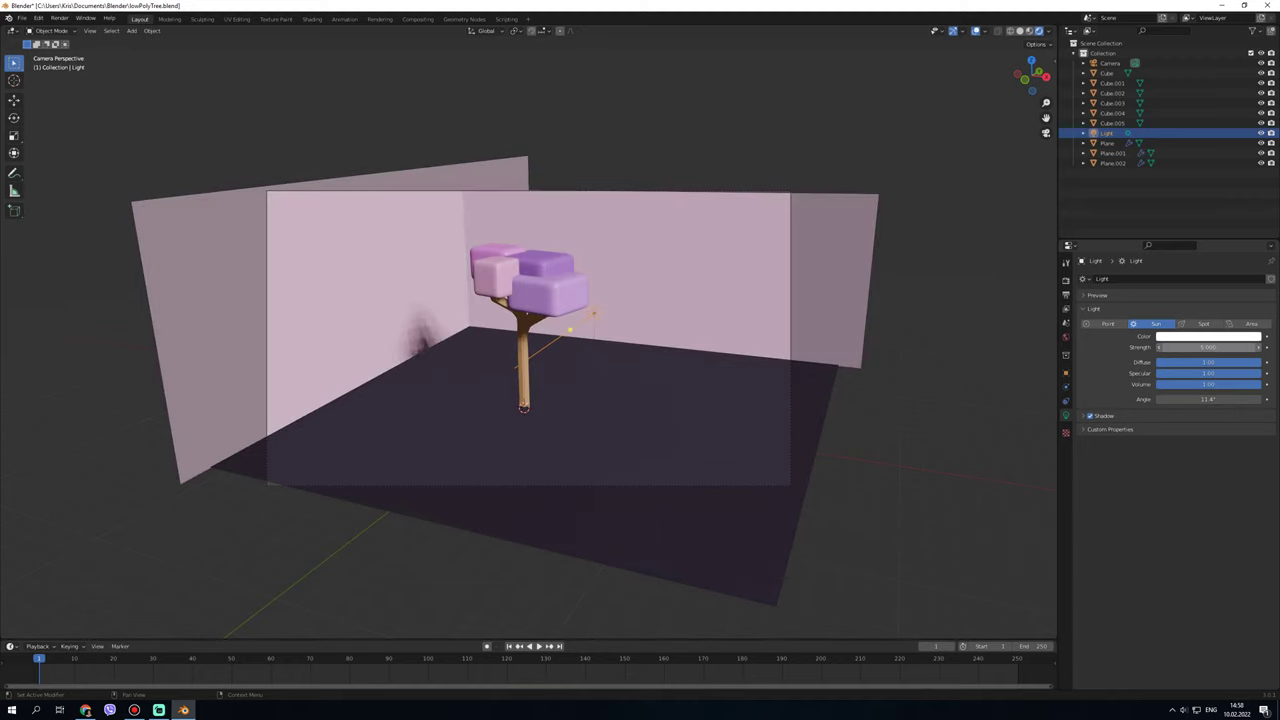
- Change the sun angle, lower Strength to about 2.5, and render
left_click_drag(1208, 347, 1204, 347)
mouse_move(1208, 399)
left_mouse_down()
mouse_move(1230, 399)
mouse_move(1160, 399)
left_mouse_up()
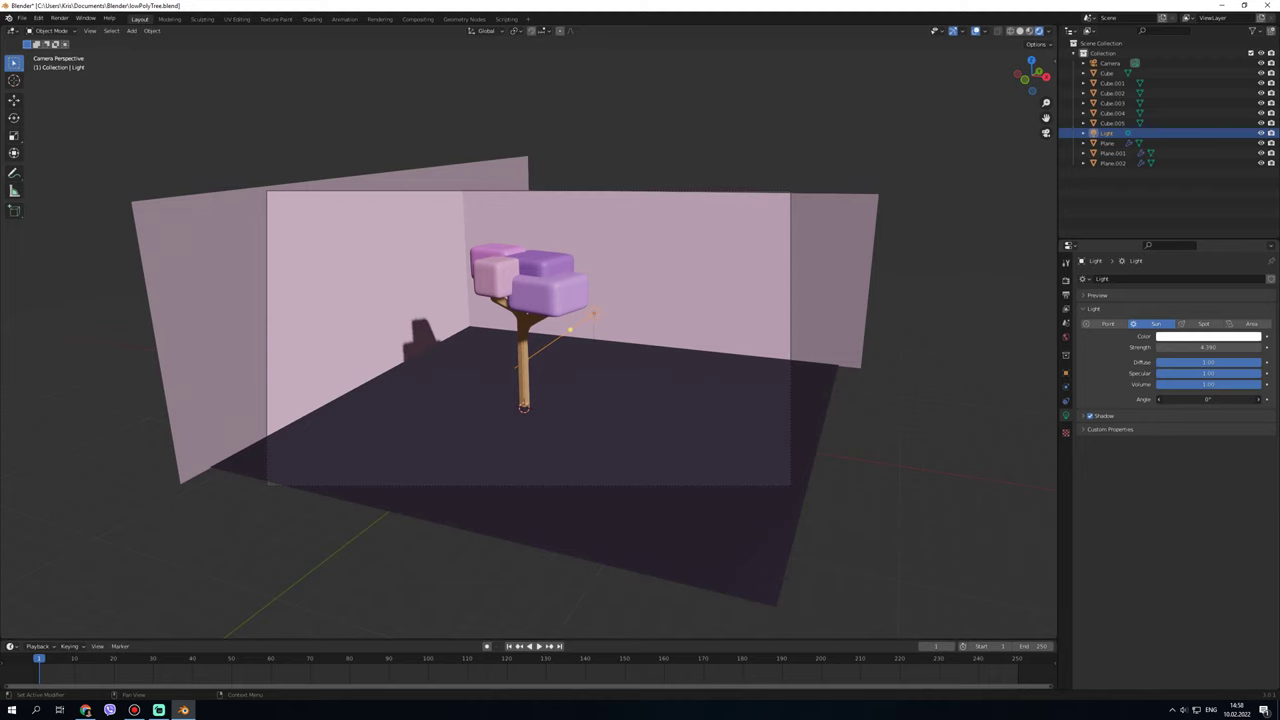
mouse_move(1208, 347)
left_mouse_down()
mouse_move(1180, 347)
mouse_move(1222, 347)
left_mouse_up()
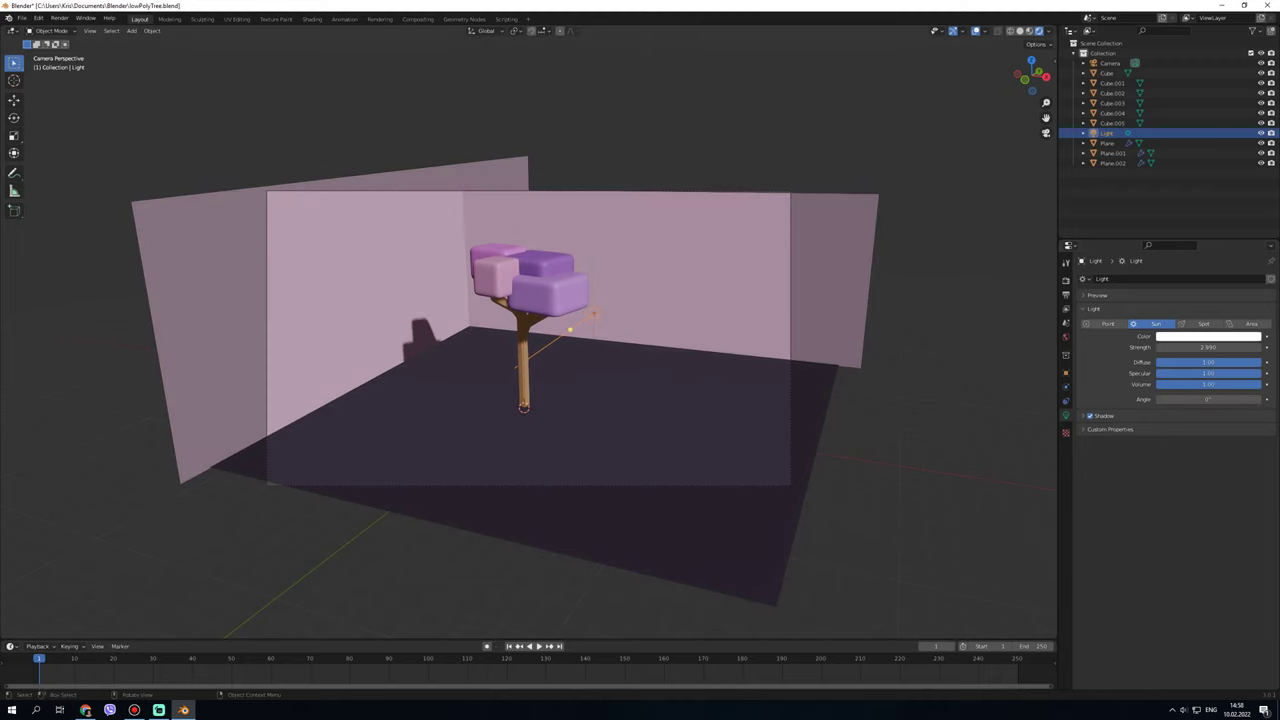
key("F12")
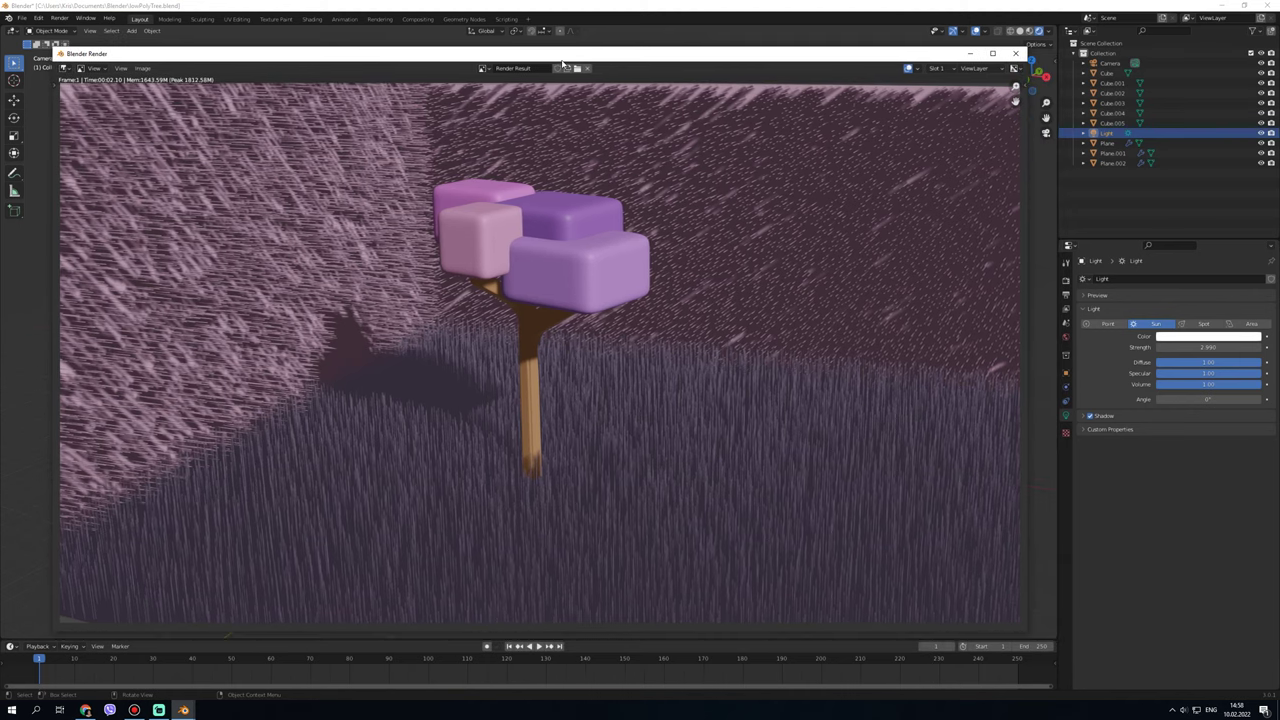
- Set the floor Material.009 Metallic back to 0.000 and enlarge the fresh render preview
mouse_move(500, 53)
left_mouse_down()
mouse_move(500, 120)
mouse_move(500, 40)
mouse_move(500, 104)
left_mouse_up()
left_click(1015, 104)
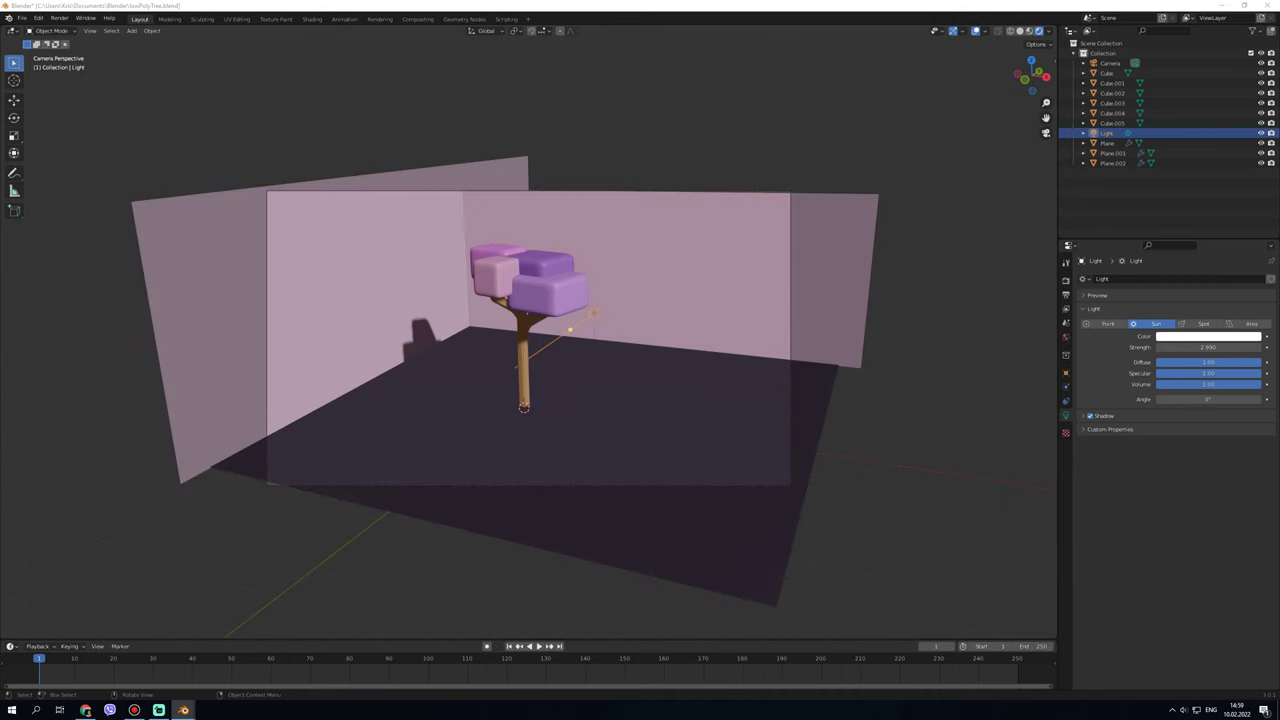
left_click(553, 403)
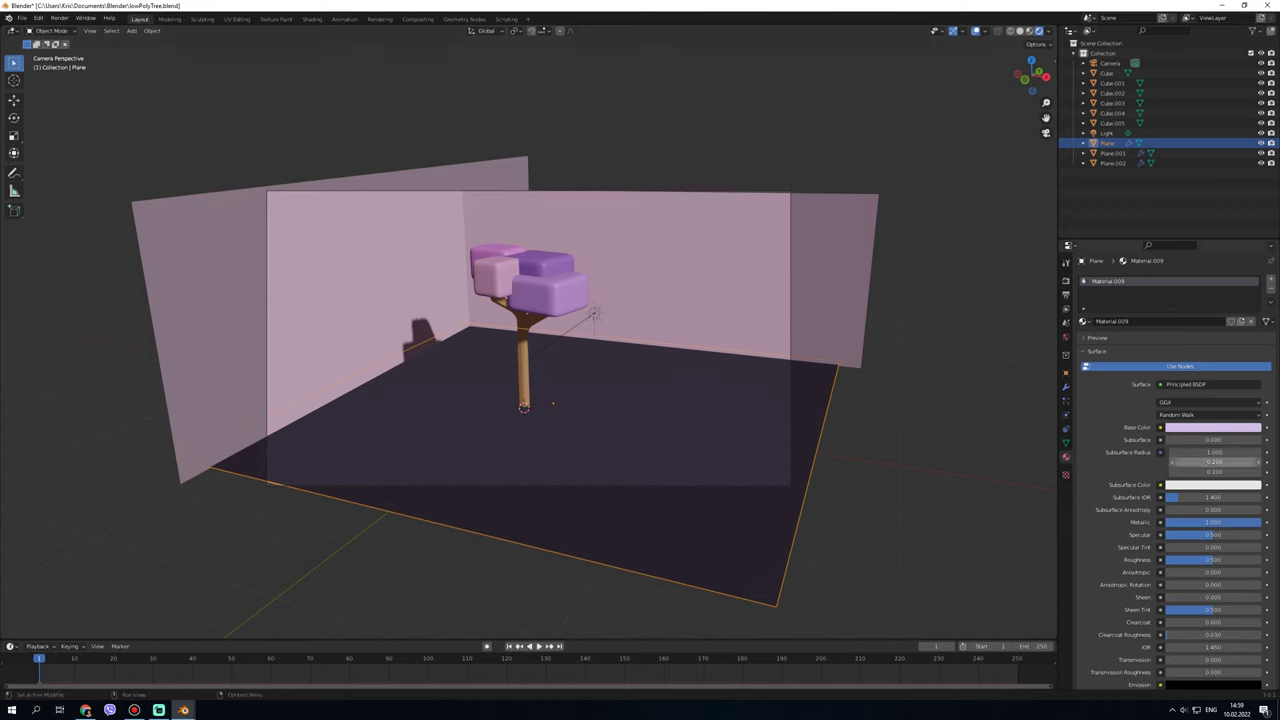
left_click_drag(1230, 522, 1165, 522)
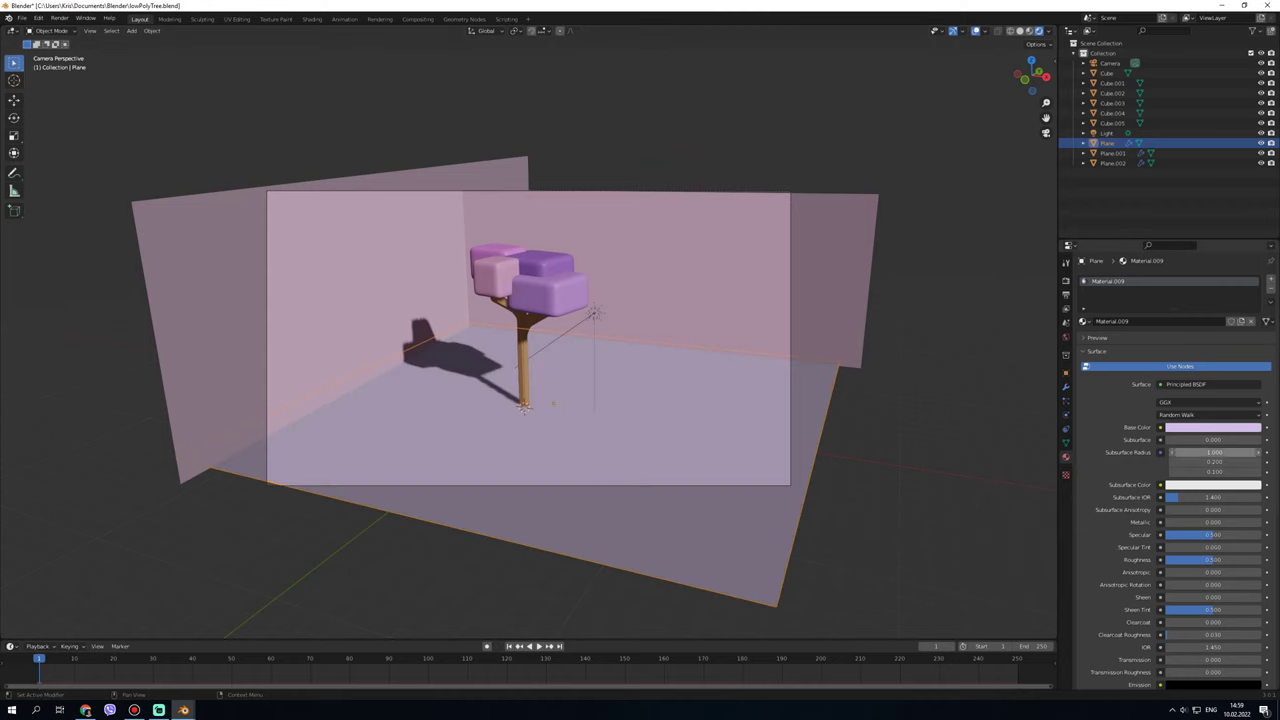
key("alt+a")
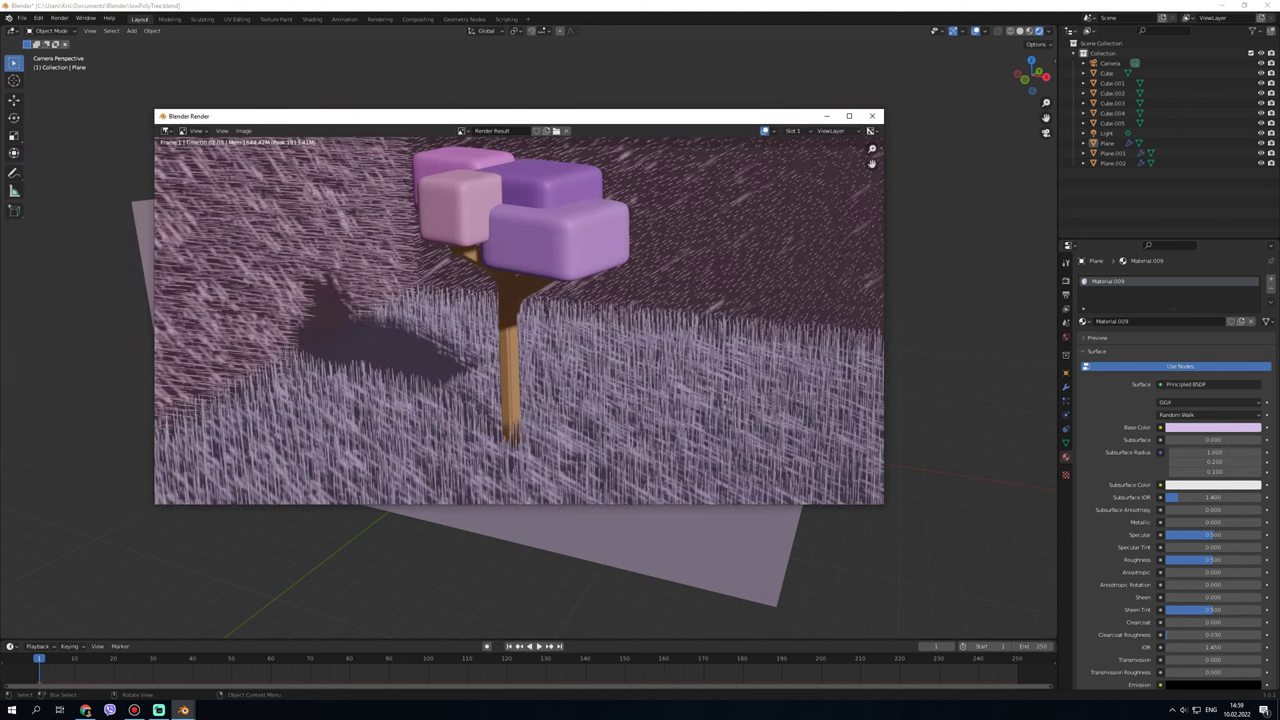
left_click_drag(884, 400, 936, 541)
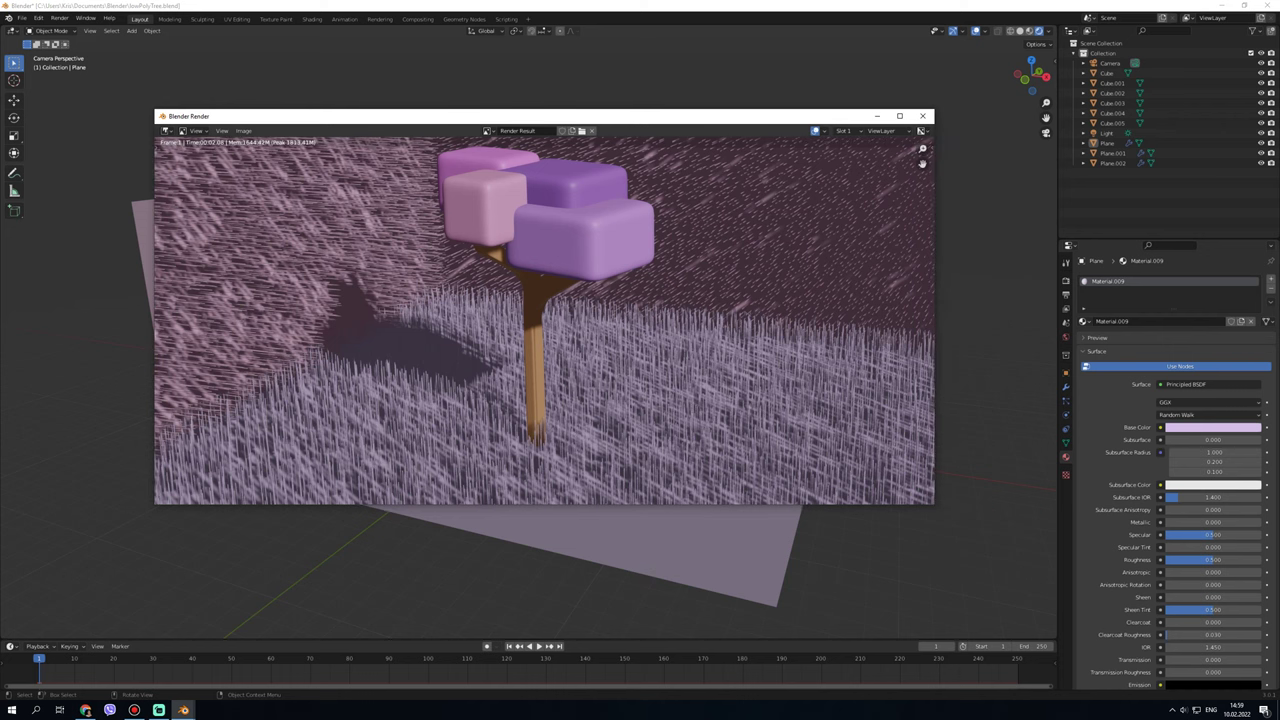
- Tint the left wall magenta and set the floor's base colour to teal green
left_click(922, 116)
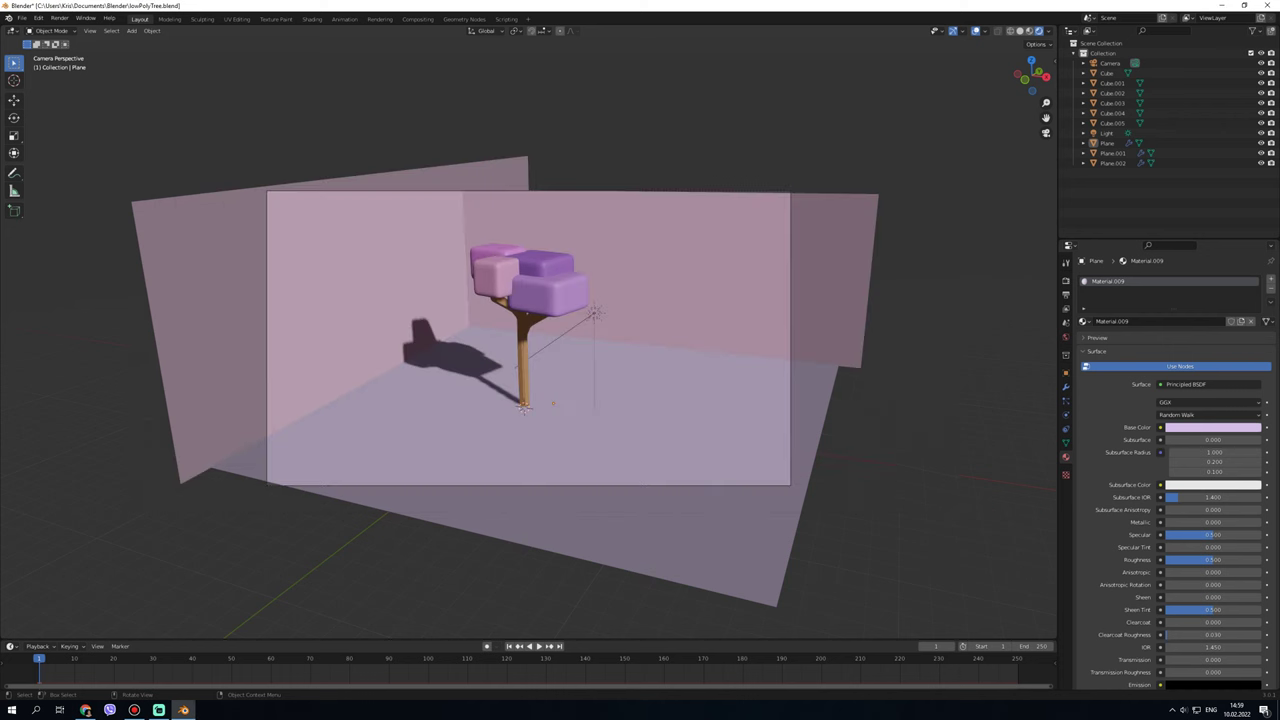
left_click(1112, 163)
left_click(1212, 427)
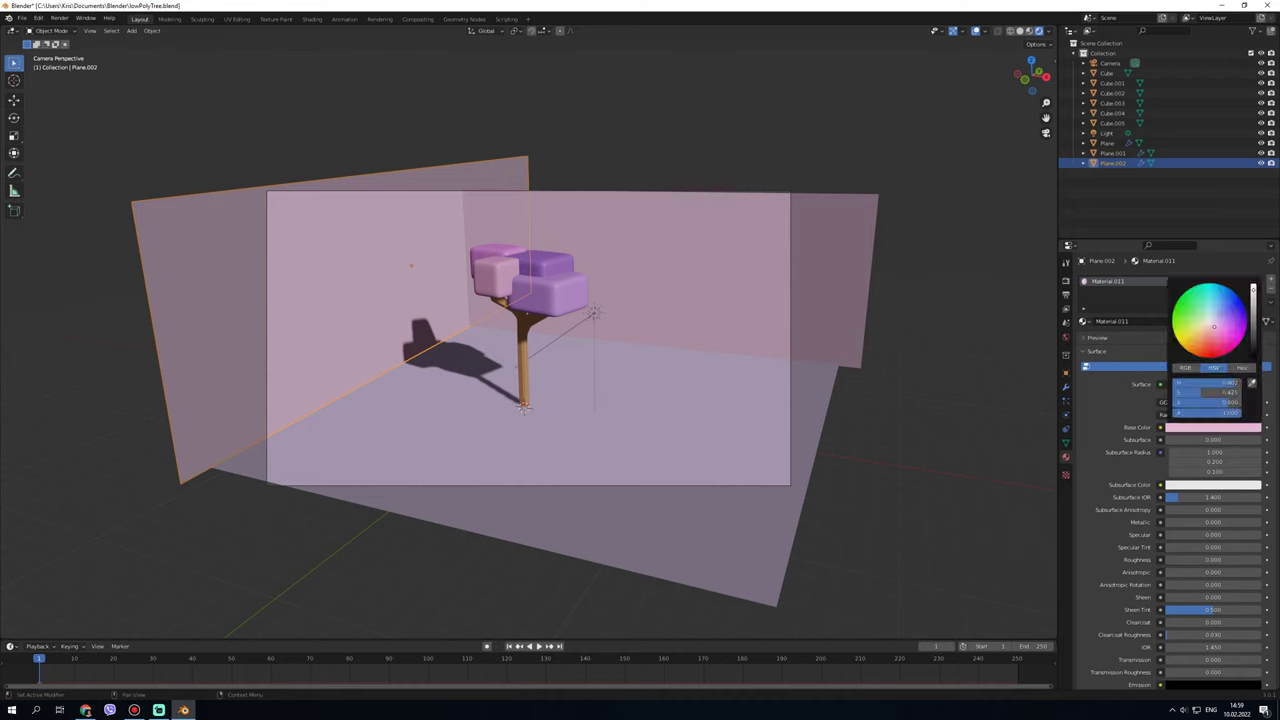
left_click_drag(1210, 392, 1240, 392)
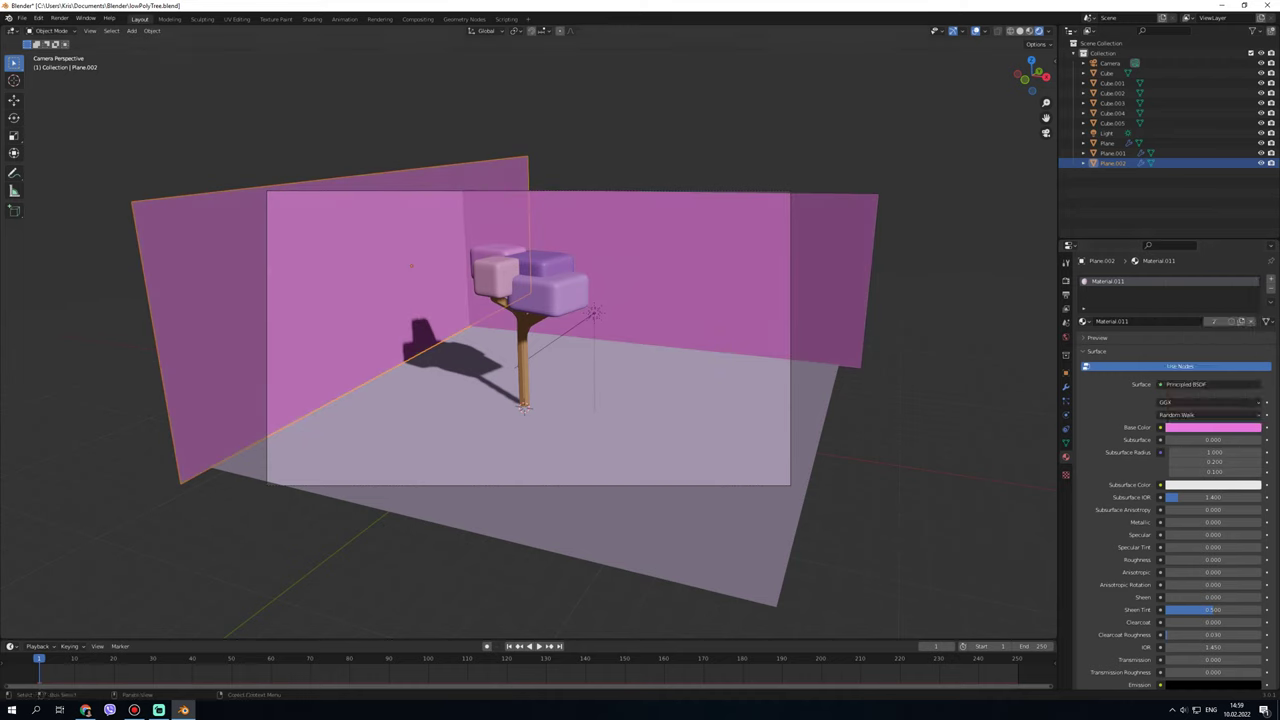
left_click(1107, 143)
left_click(1212, 427)
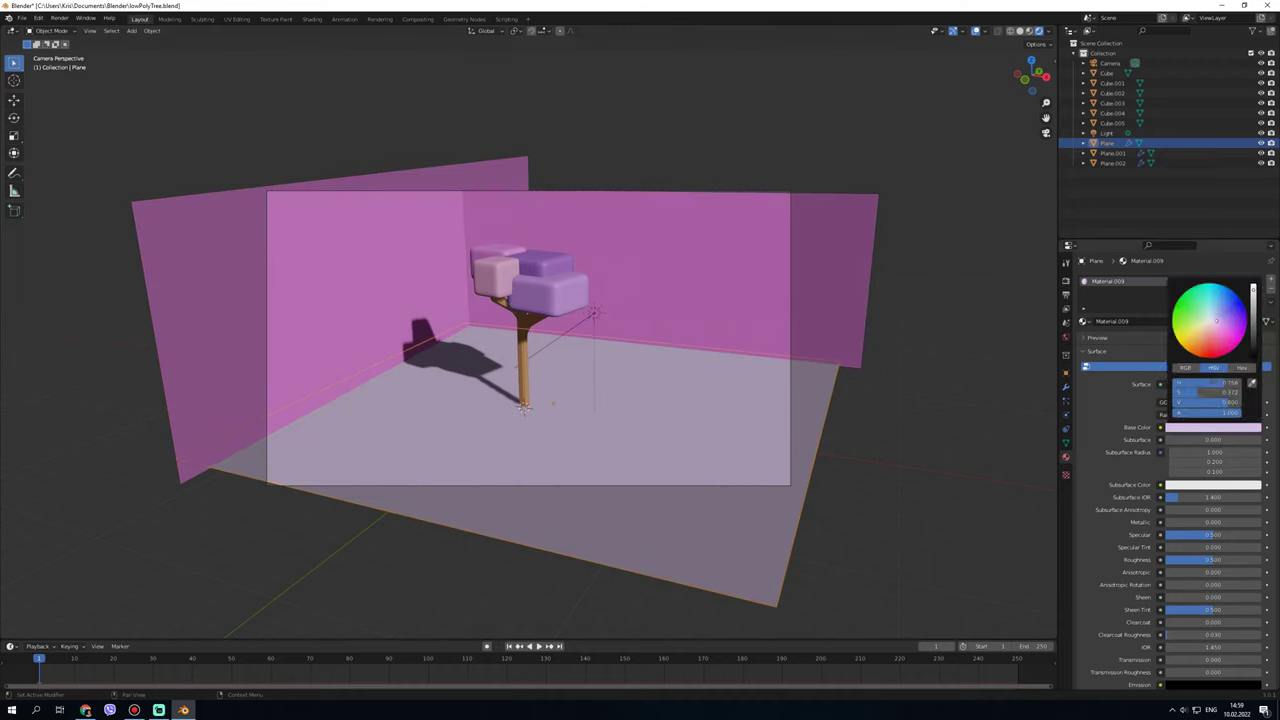
left_click(1199, 297)
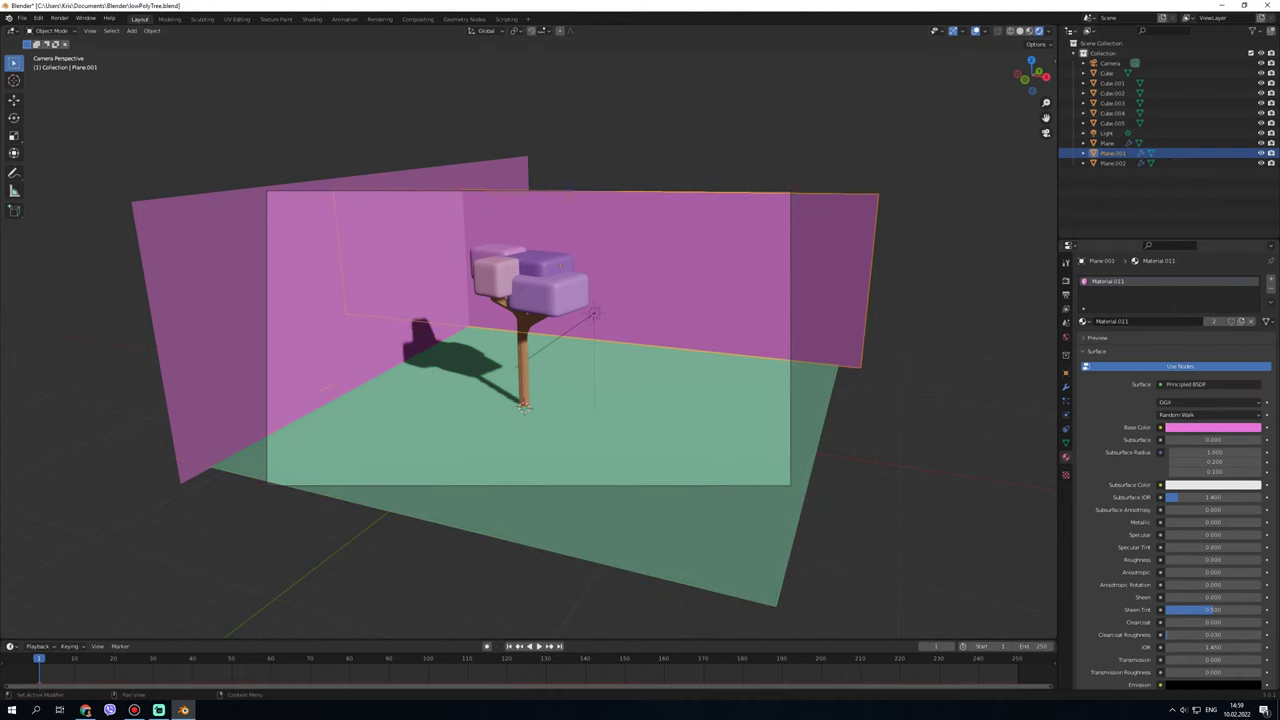
- Change the shared wall colour to mint green and render the scene
left_click(1212, 427)
left_click(1203, 307)
left_click_drag(1203, 307, 1198, 293)
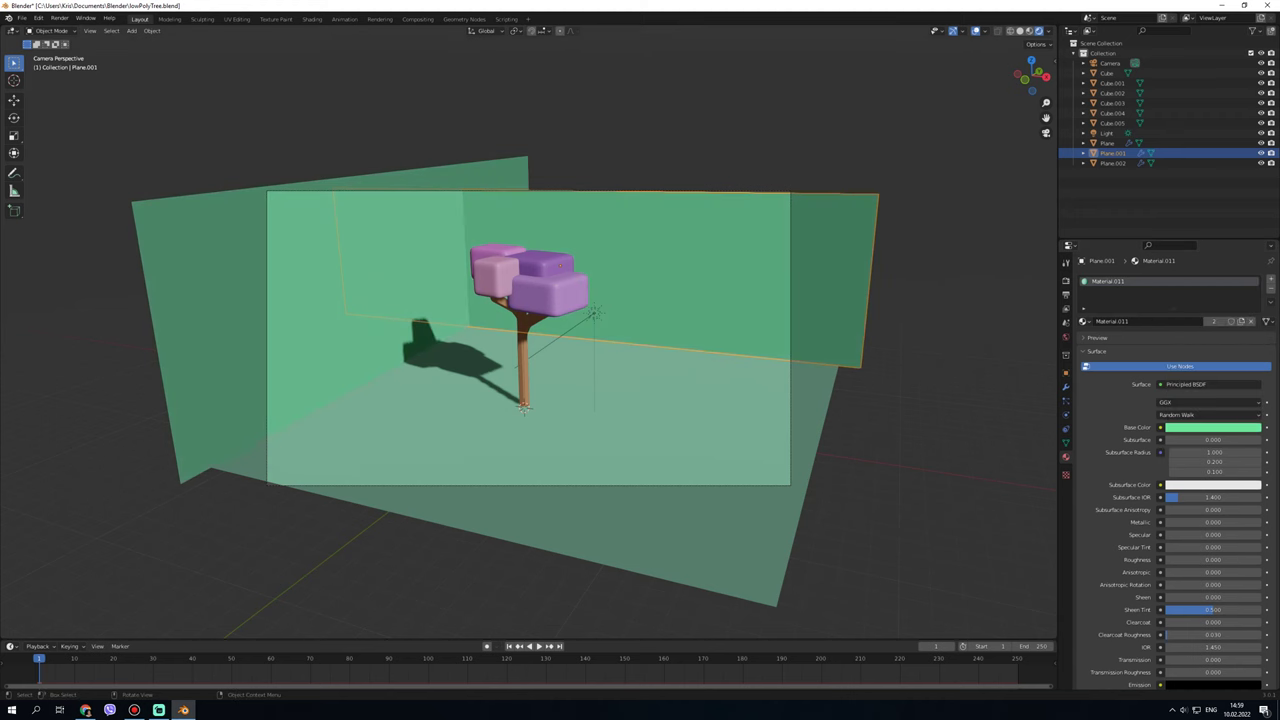
key("F12")
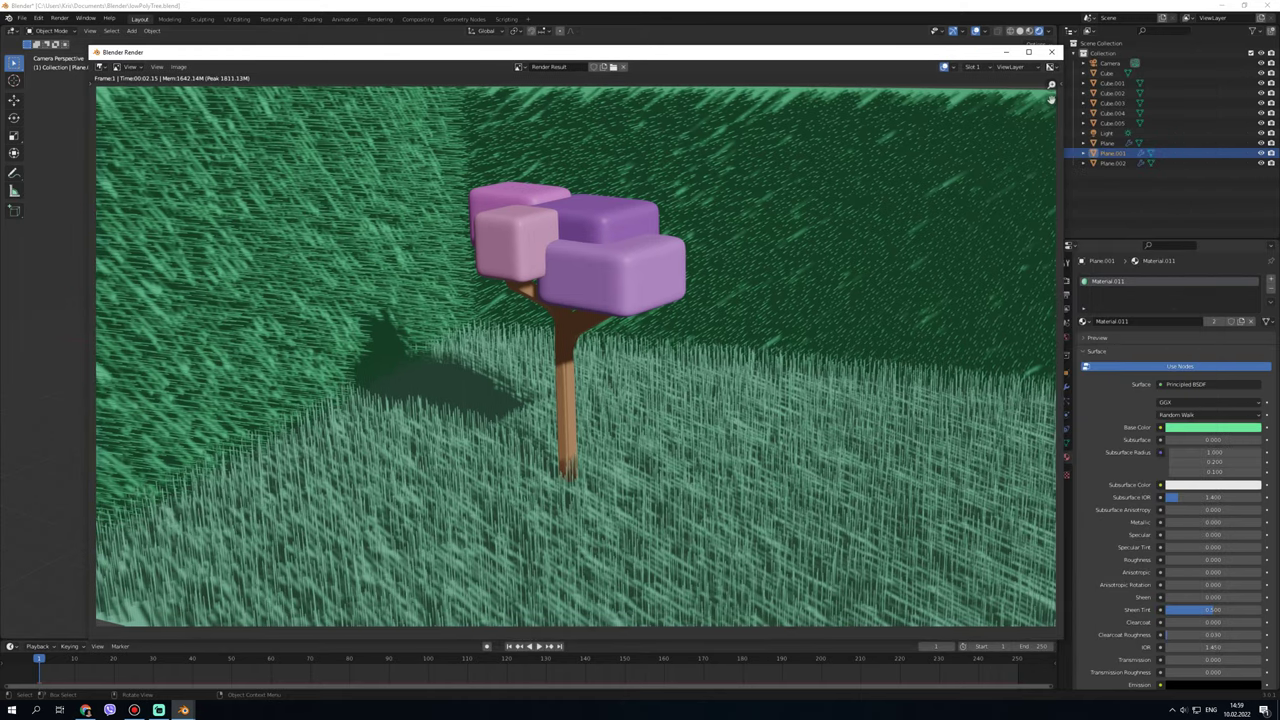
- Shift the wall base colour slightly toward cyan and review a fresh render
left_click(1051, 51)
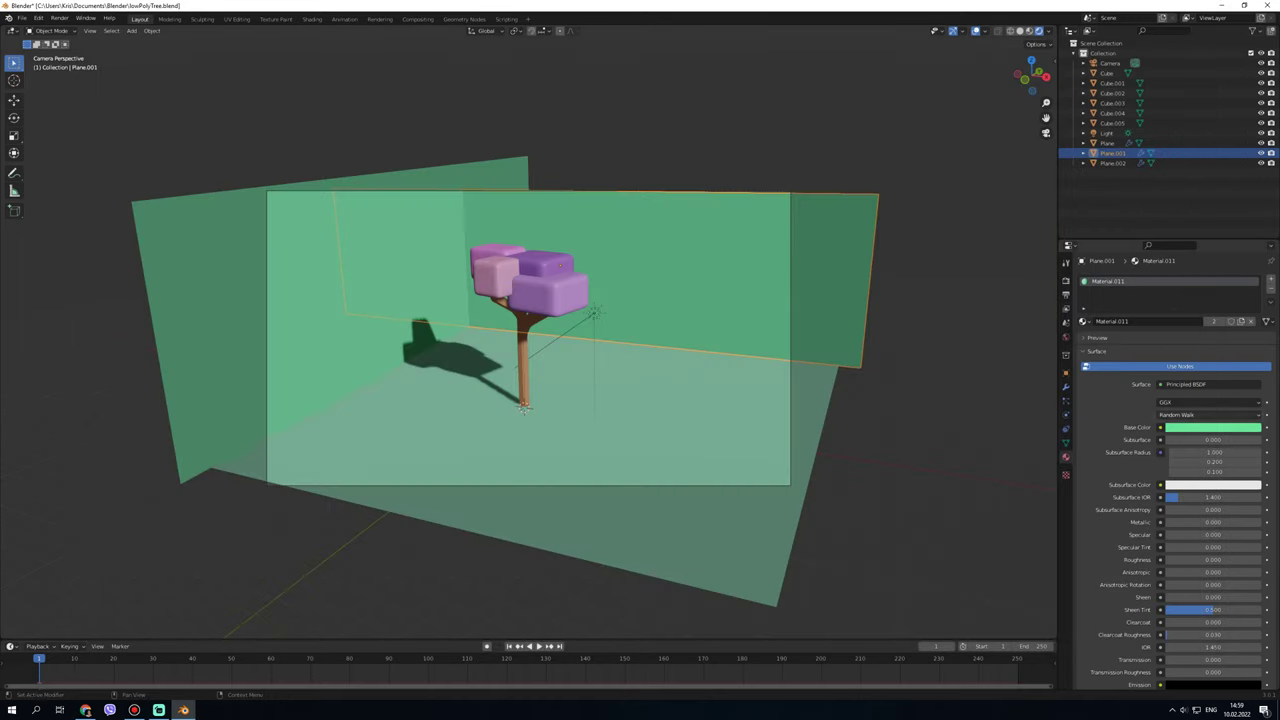
left_click(1212, 427)
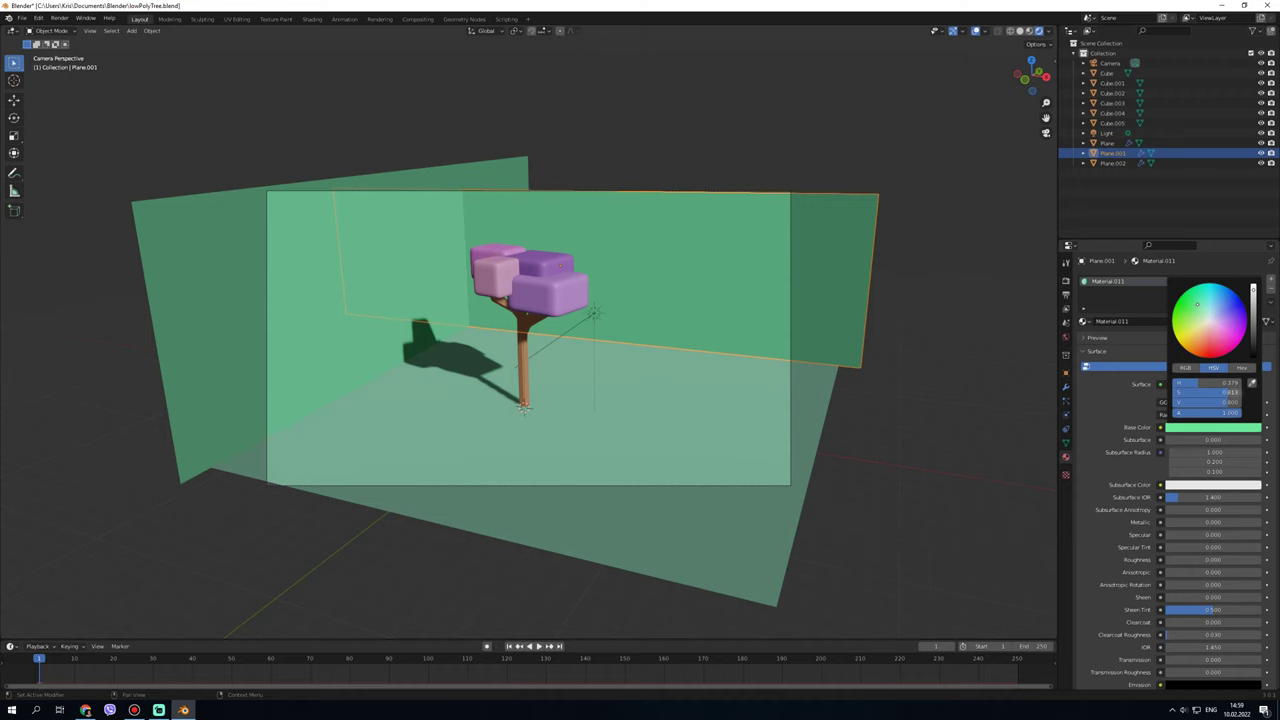
left_click_drag(1215, 383, 1232, 383)
key("F12")
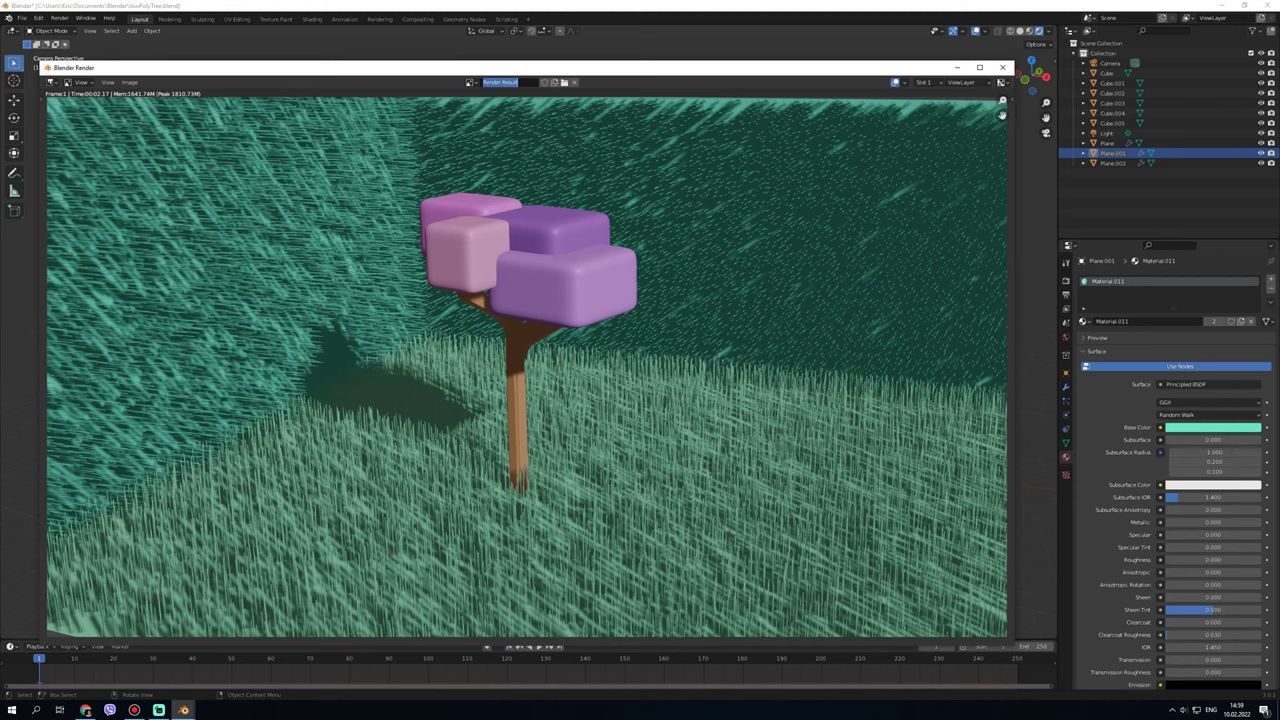
left_click_drag(300, 67, 318, 59)
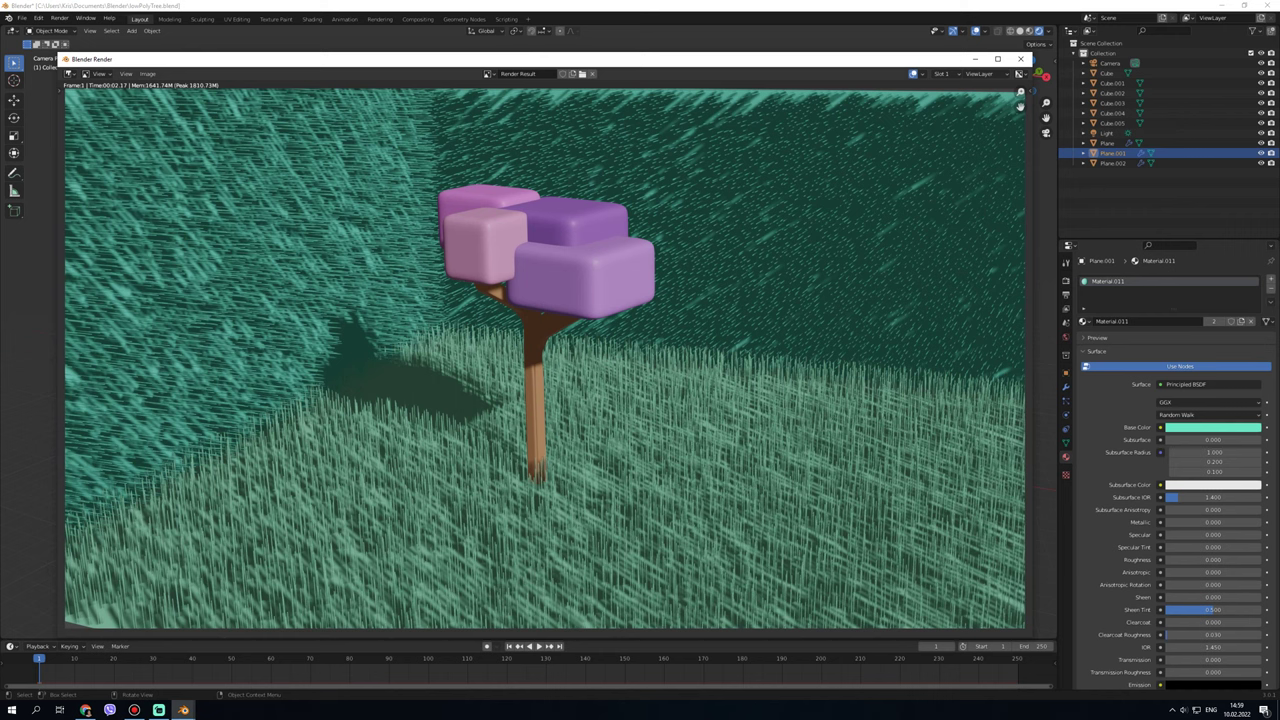
left_click(1020, 59)
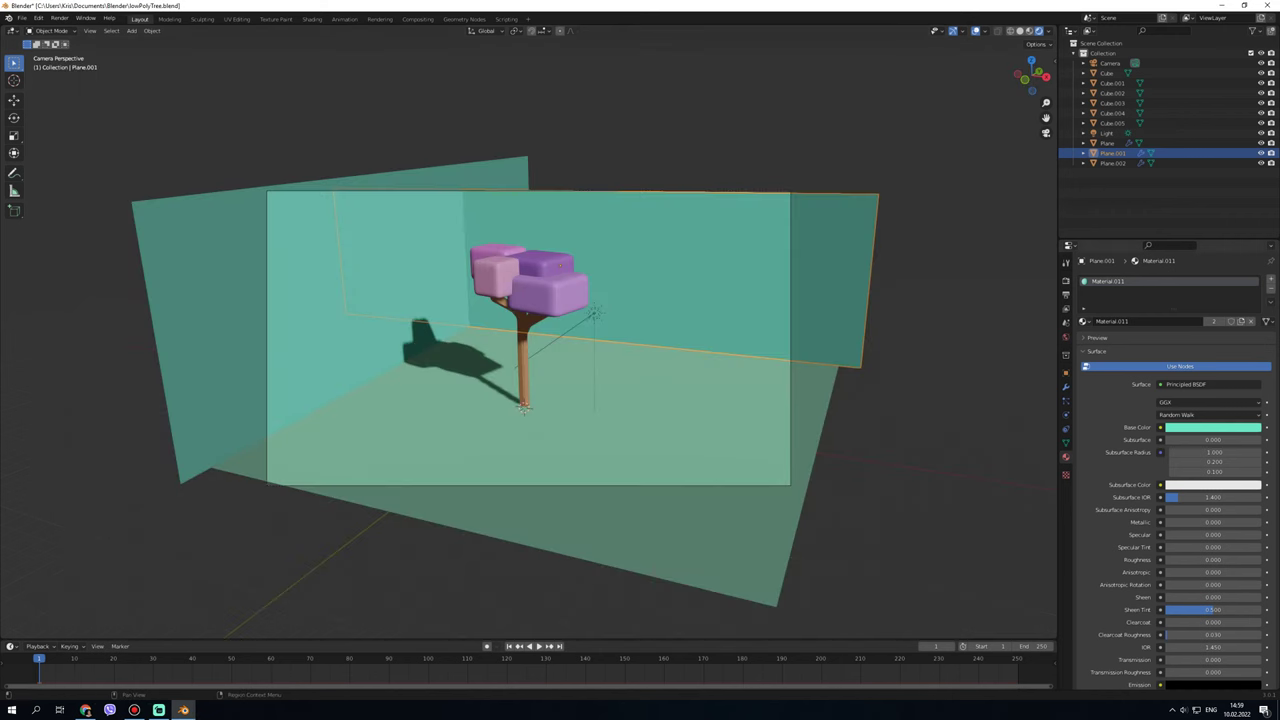
- Try a teal colour for the world background in World properties
left_click(1065, 337)
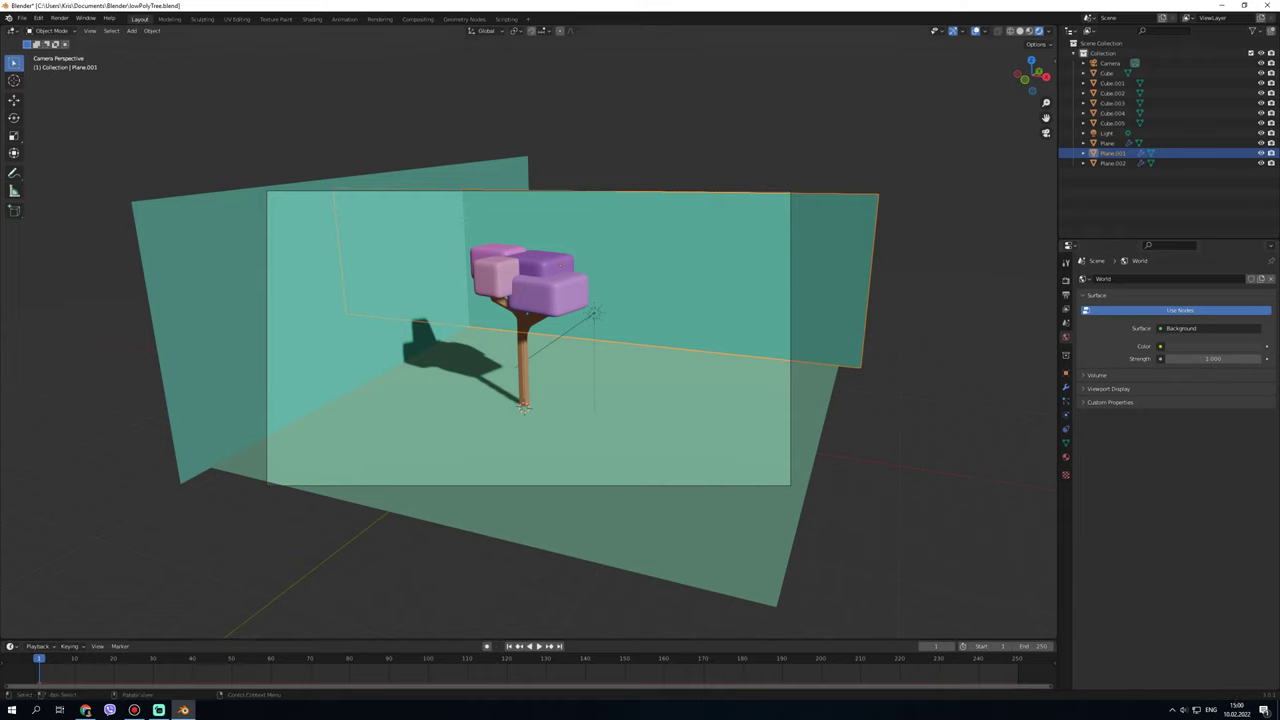
key("alt+a")
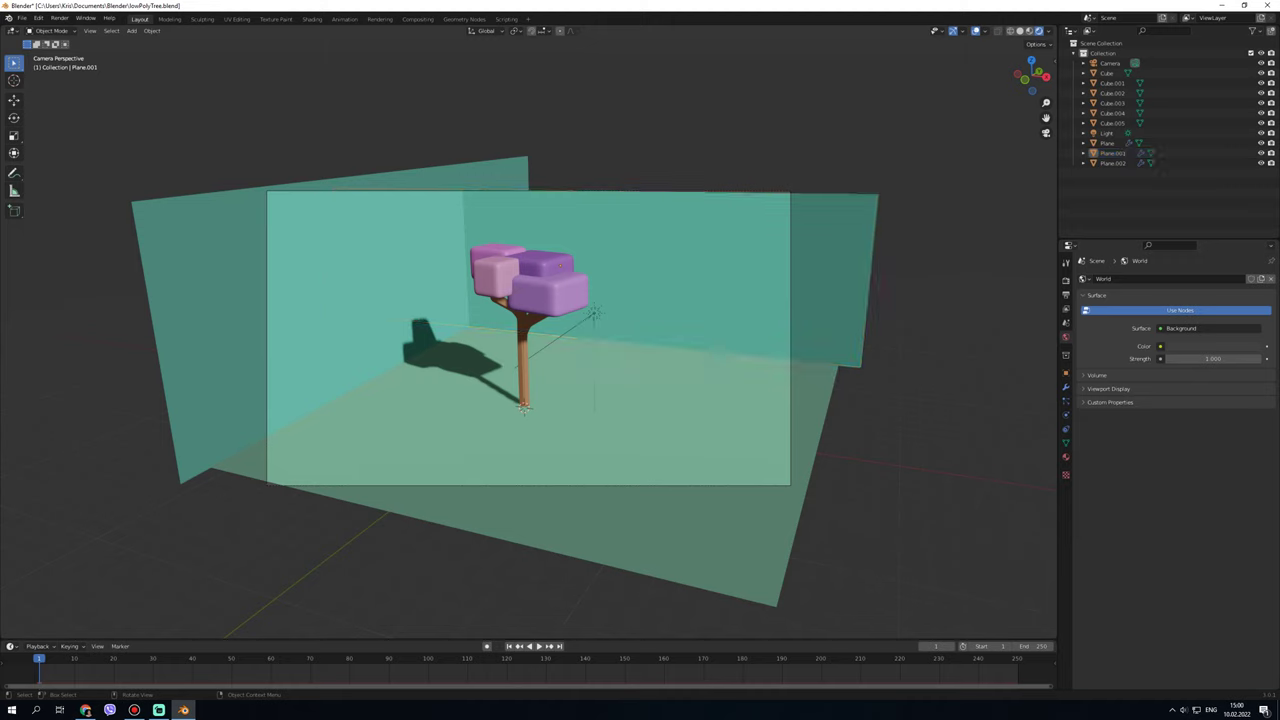
key("ctrl+z")
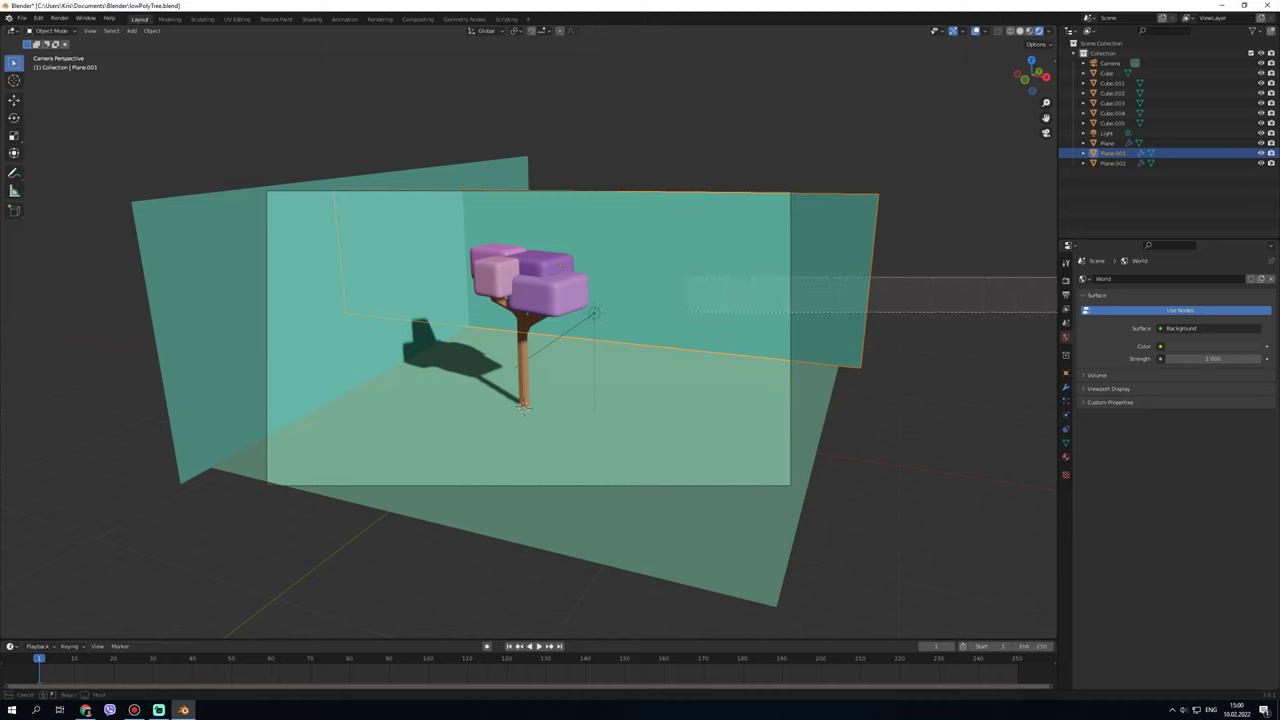
left_click(1210, 346)
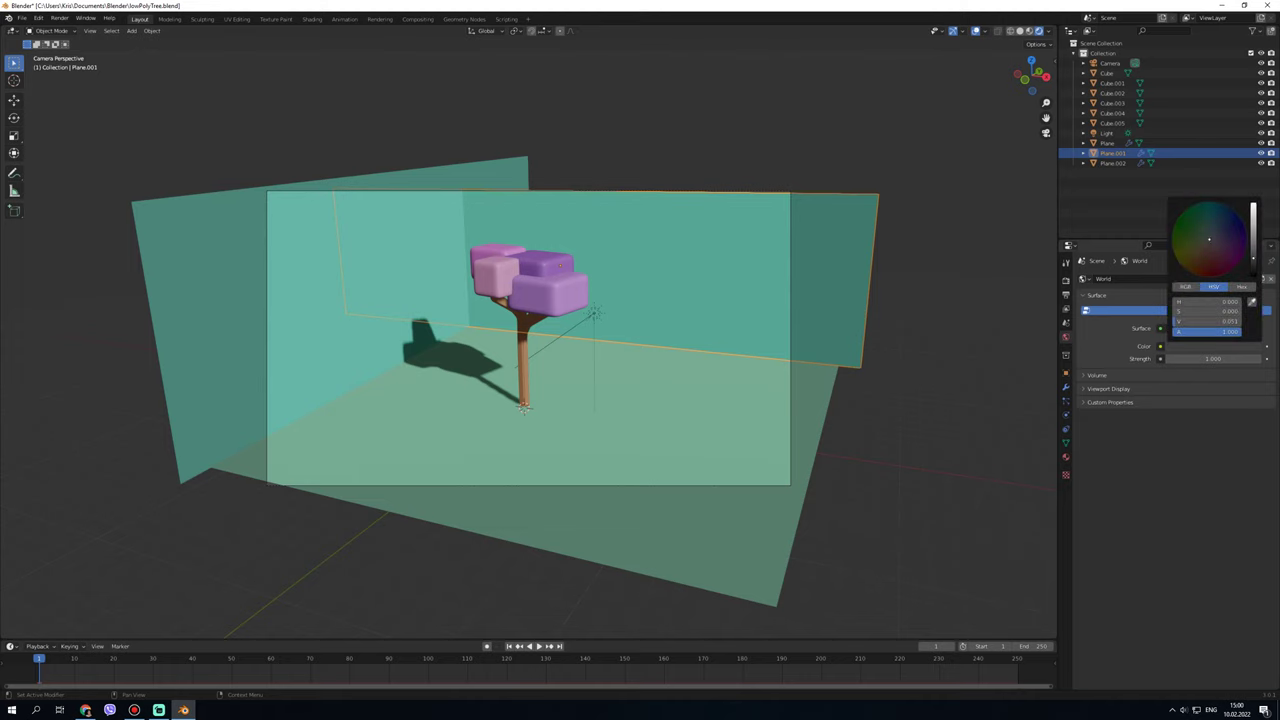
left_click(1251, 301)
left_click(650, 260)
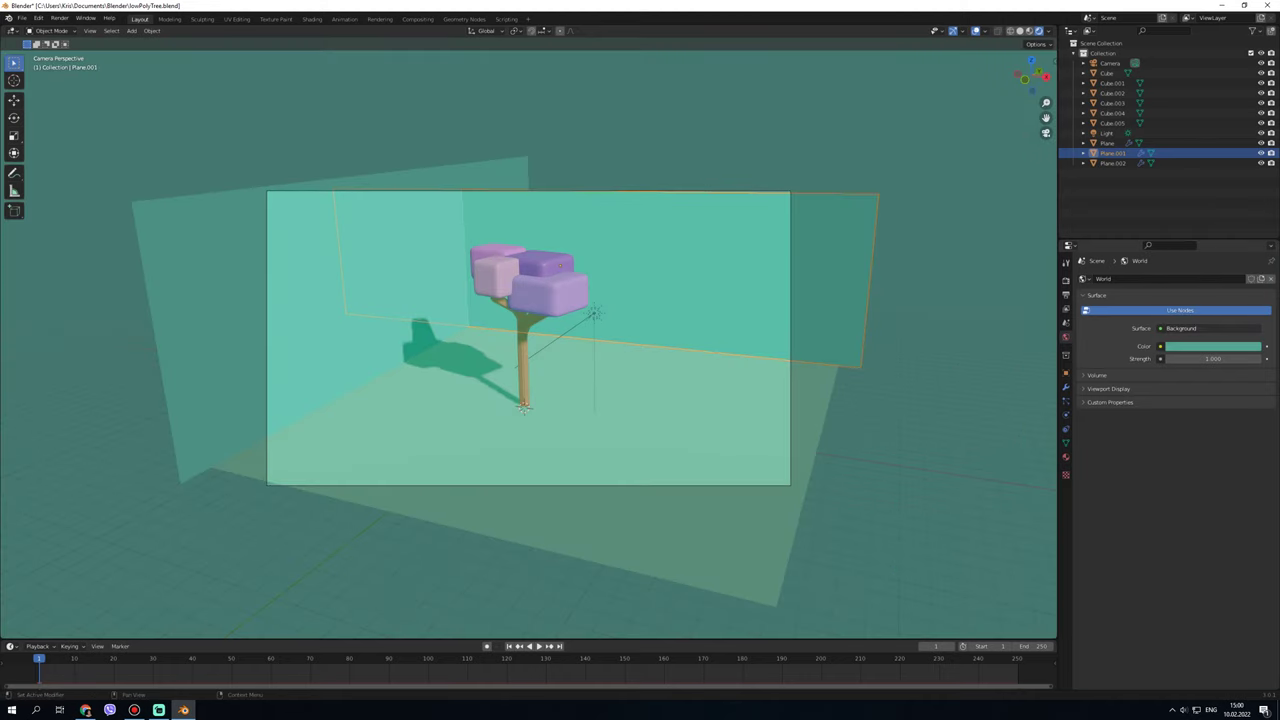
- Change the world colour to lilac purple and lower its strength to 0.800
left_click(1210, 346)
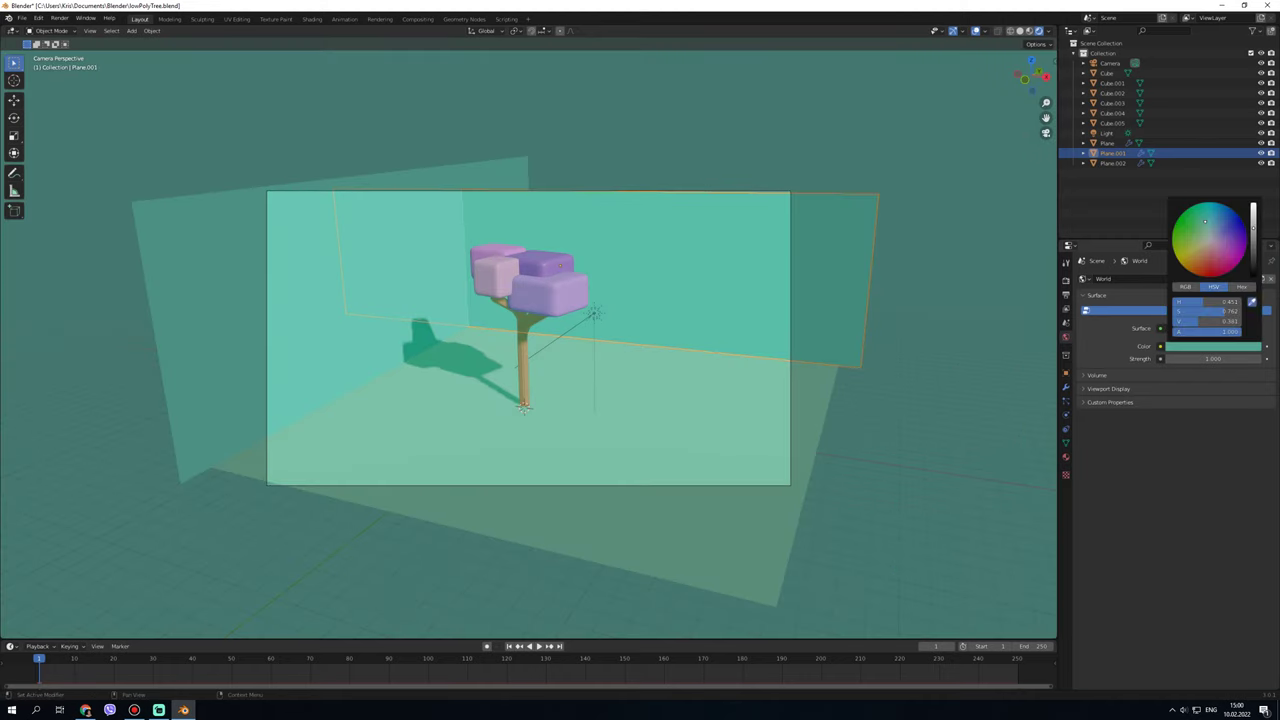
left_click(1251, 301)
left_click(548, 290)
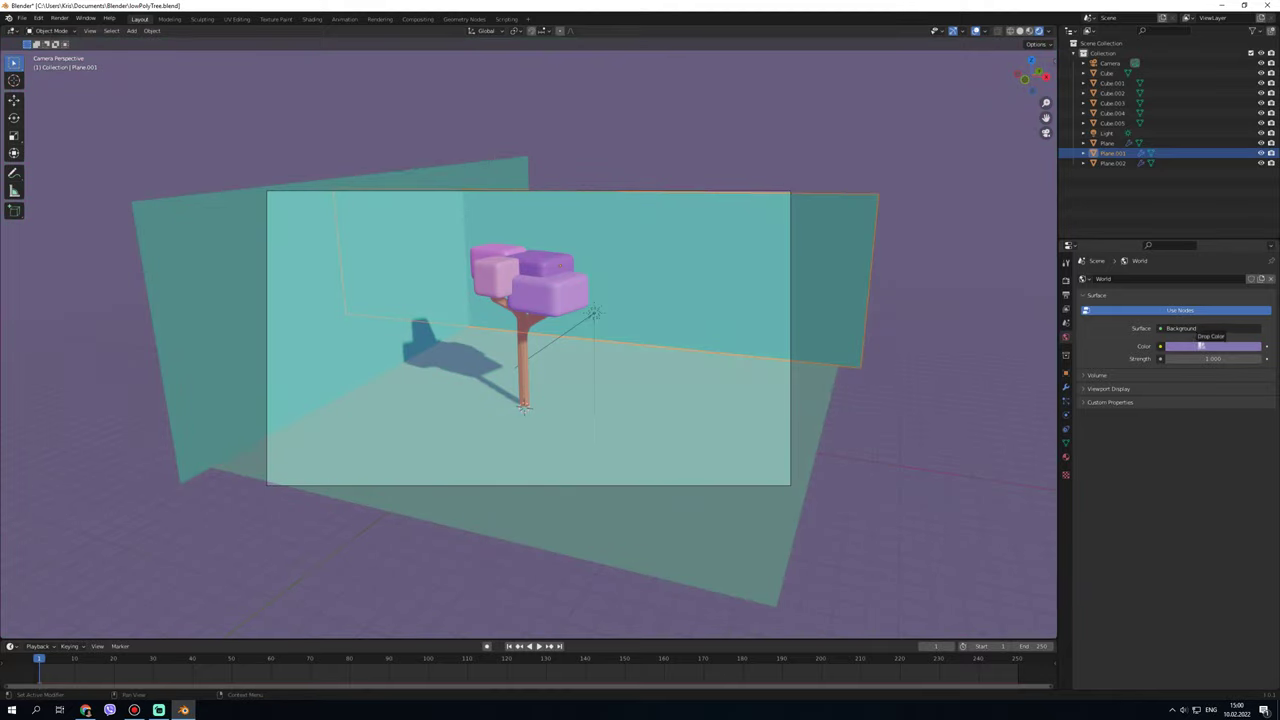
left_click_drag(1212, 358, 1205, 358)
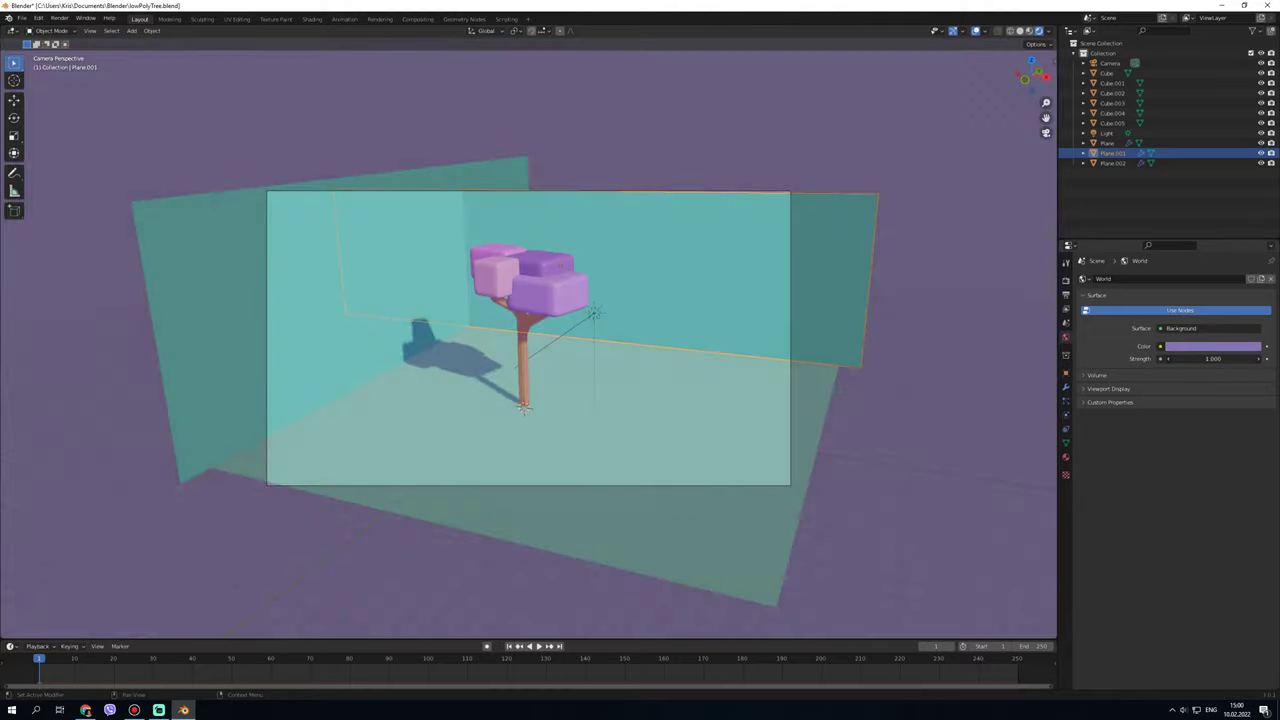
left_click(560, 530)
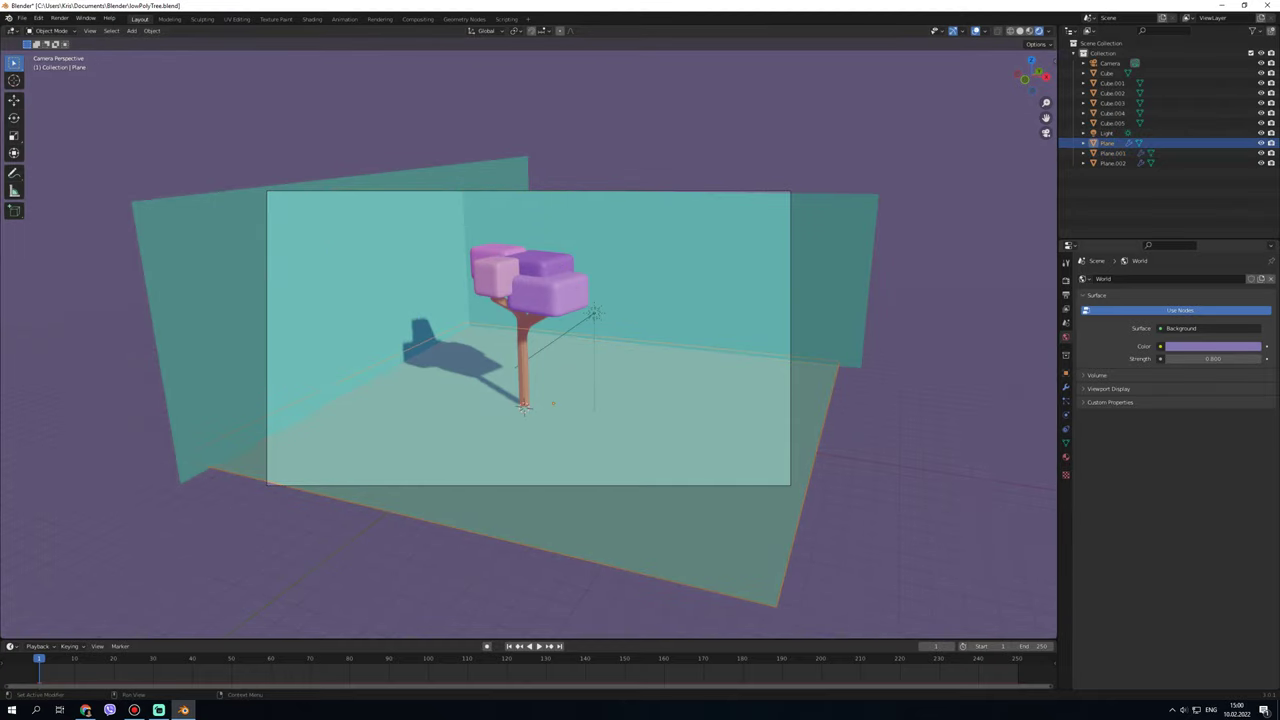
- Show the floor's hair grass and turn its base colour cyan-blue
left_click(1065, 387)
left_click(1236, 317)
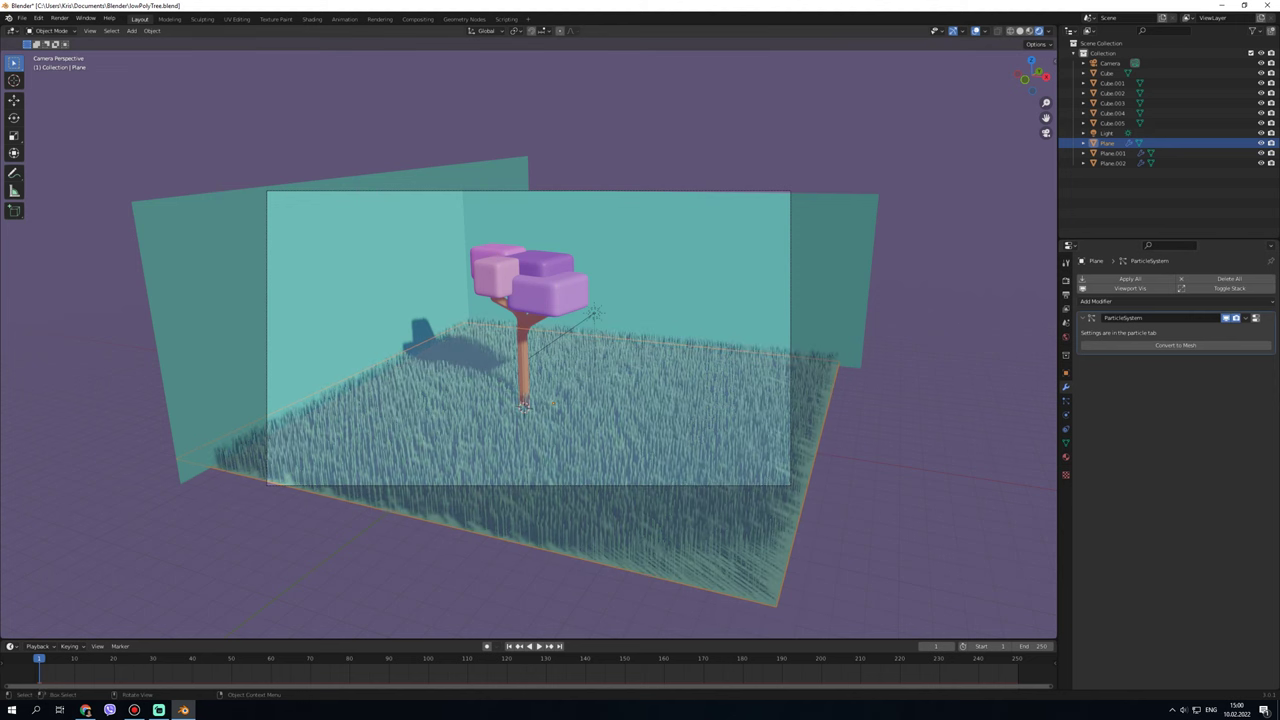
key("alt+a")
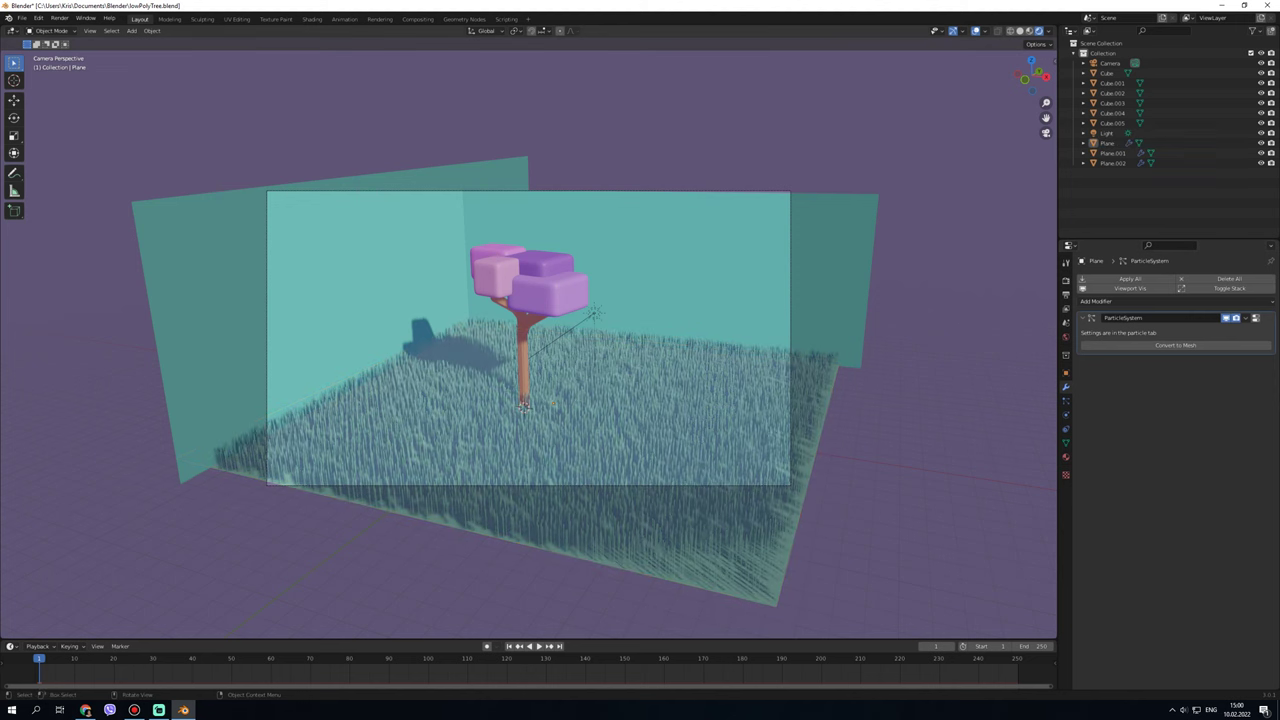
key("ctrl+z")
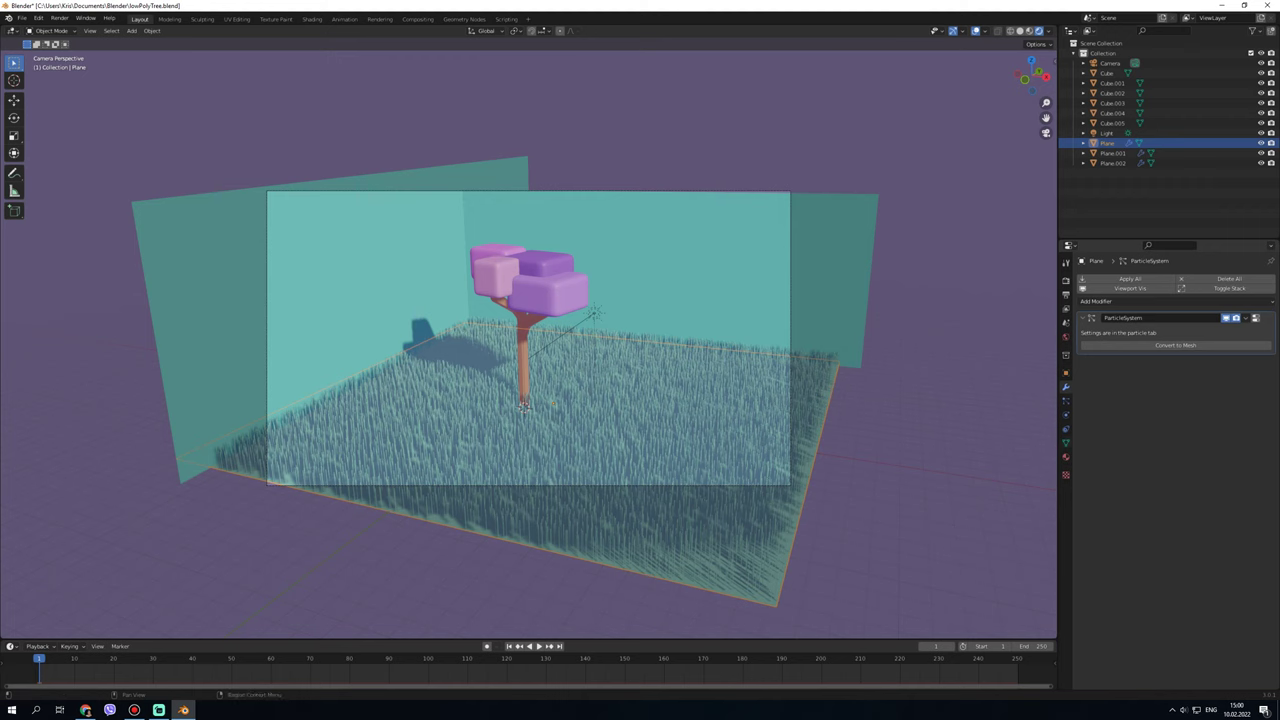
left_click(1066, 457)
left_click(1212, 427)
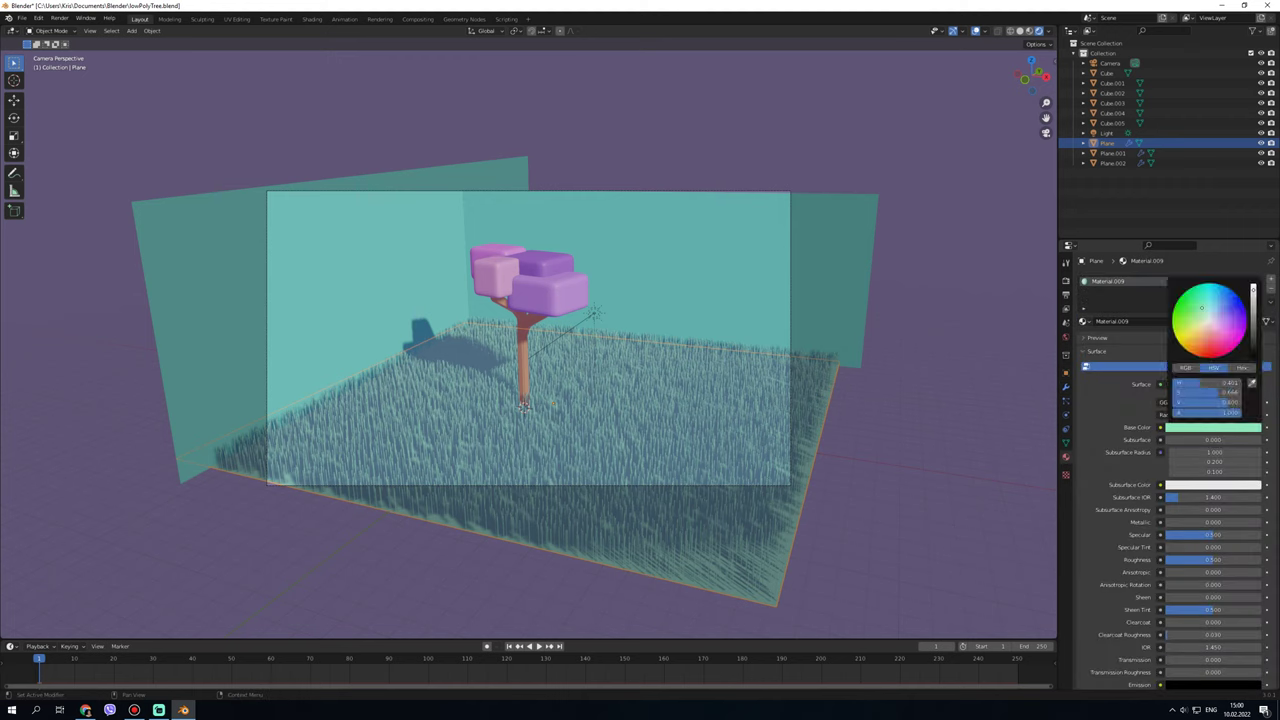
left_click_drag(1202, 307, 1211, 290)
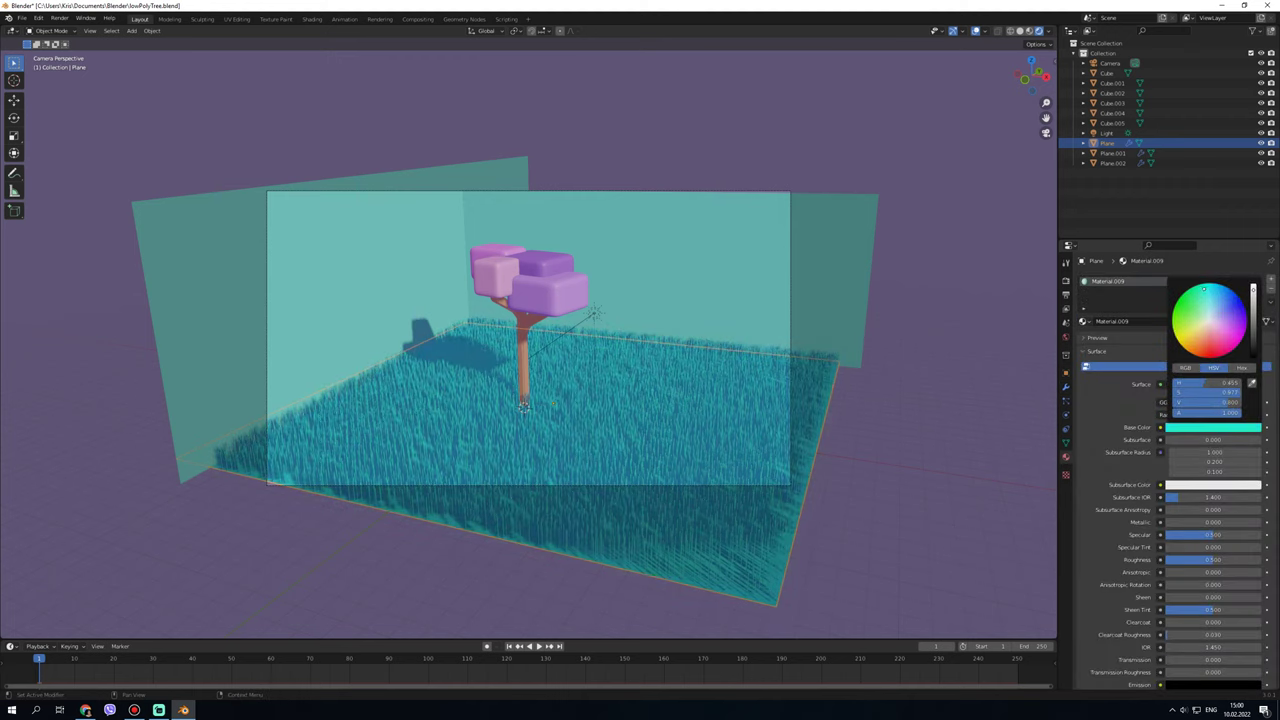
- Show hair grass on the back wall Plane.001 and left wall Plane.002
left_click(835, 280)
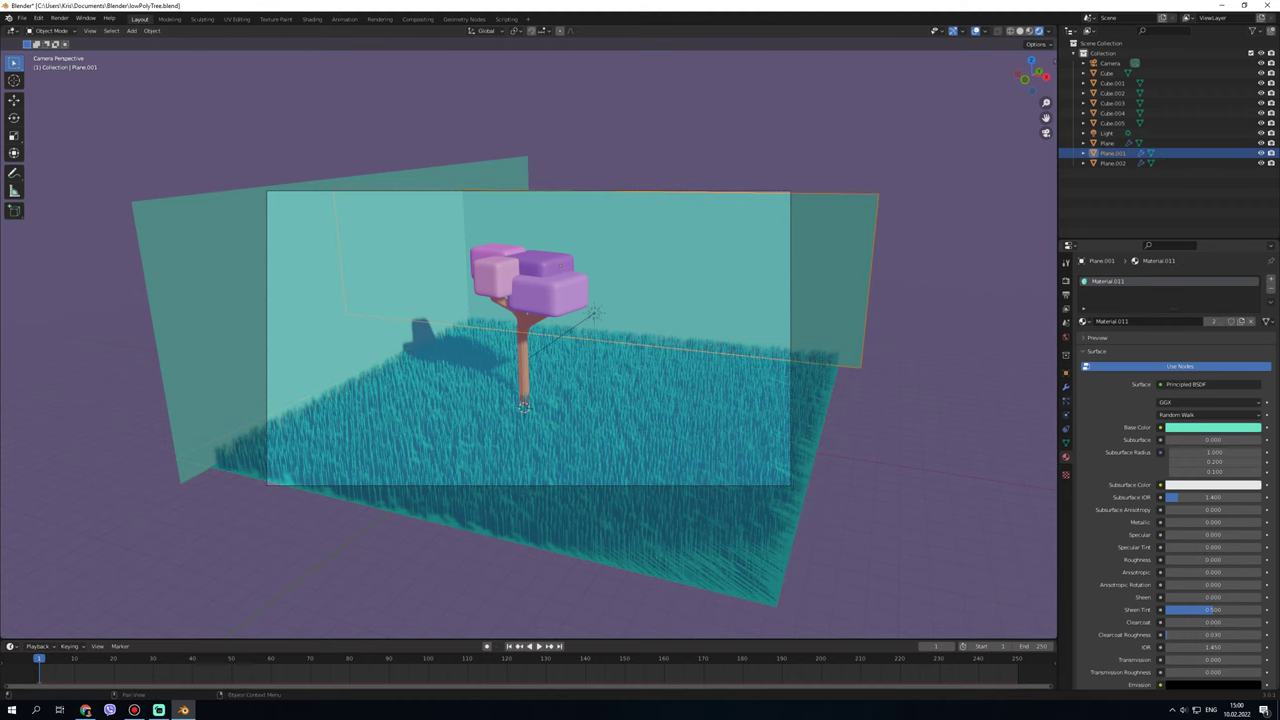
left_click(1066, 386)
left_click(1226, 317)
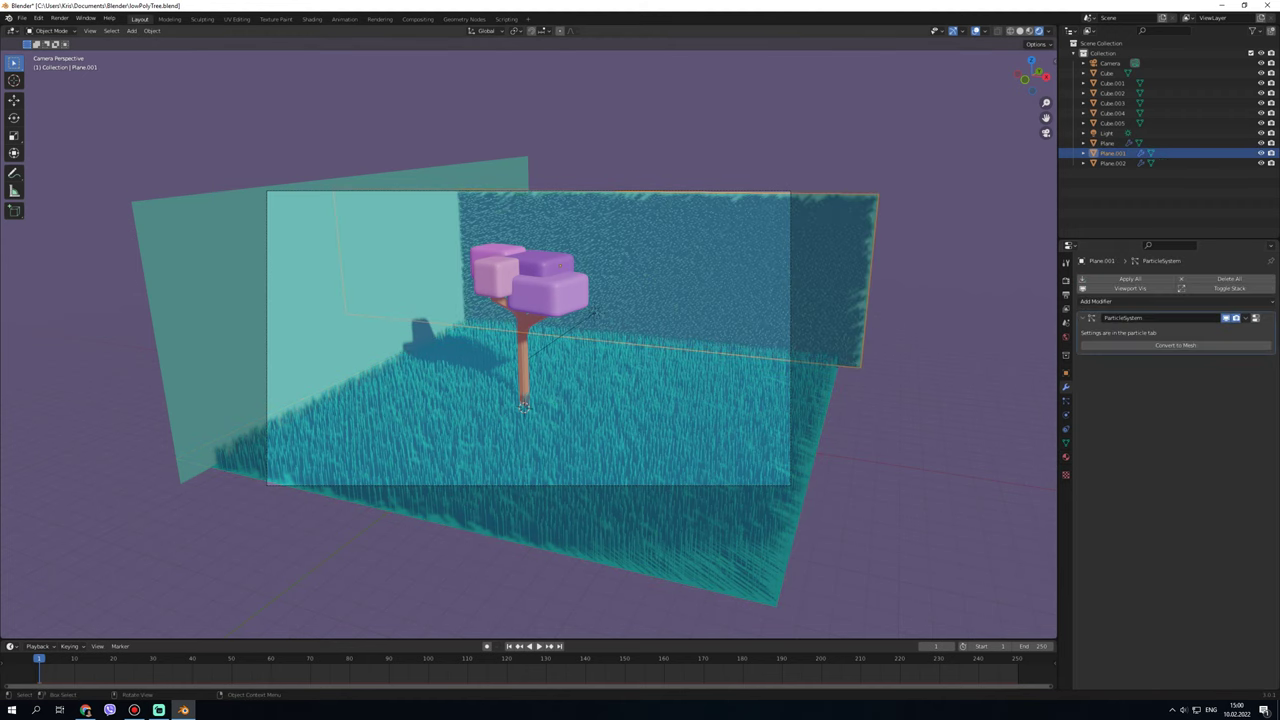
left_click(1112, 162)
left_click(1226, 317)
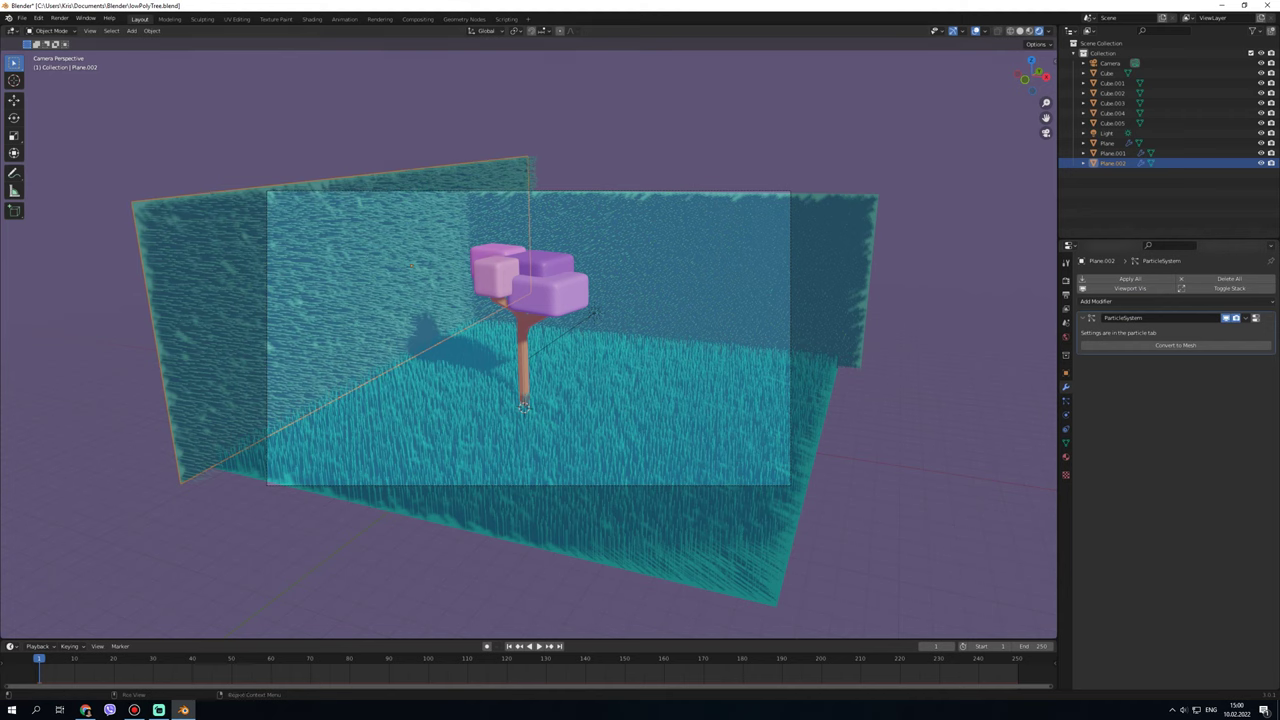
- Assign the floor's Material.009 to the wall planes so walls and ground share one colour
left_click(1066, 337)
left_click(1212, 346)
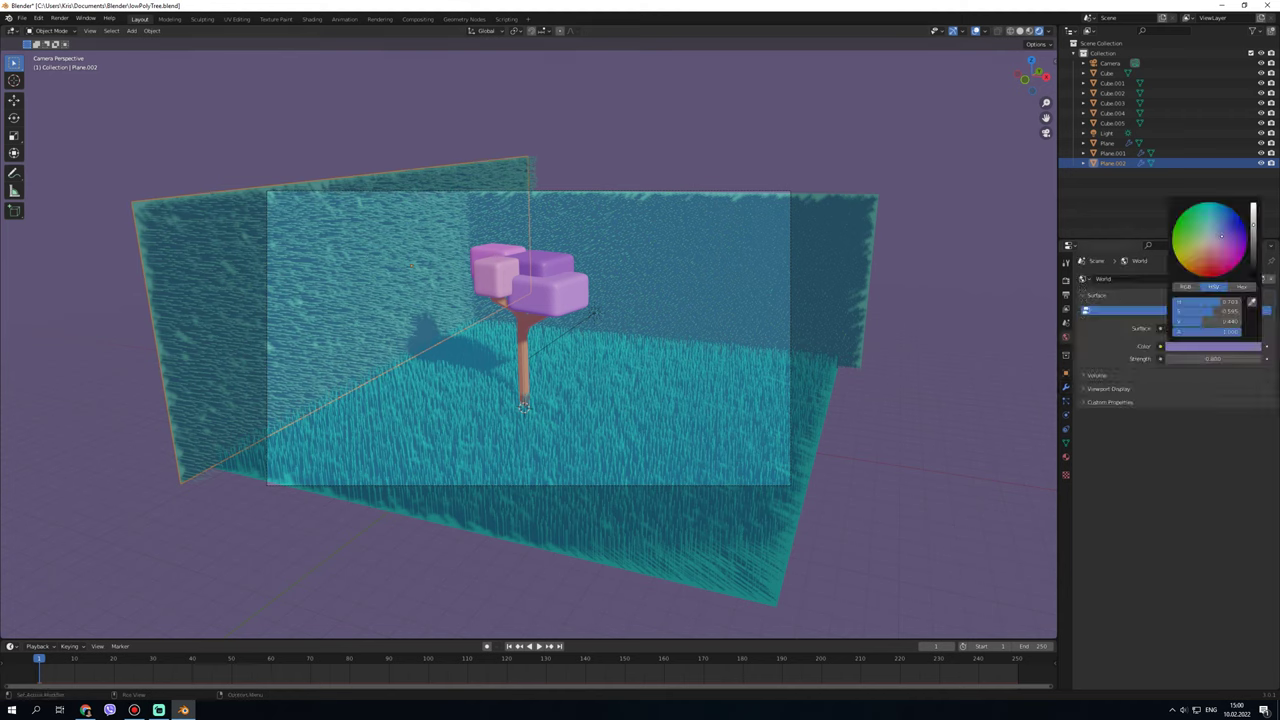
left_click(1066, 456)
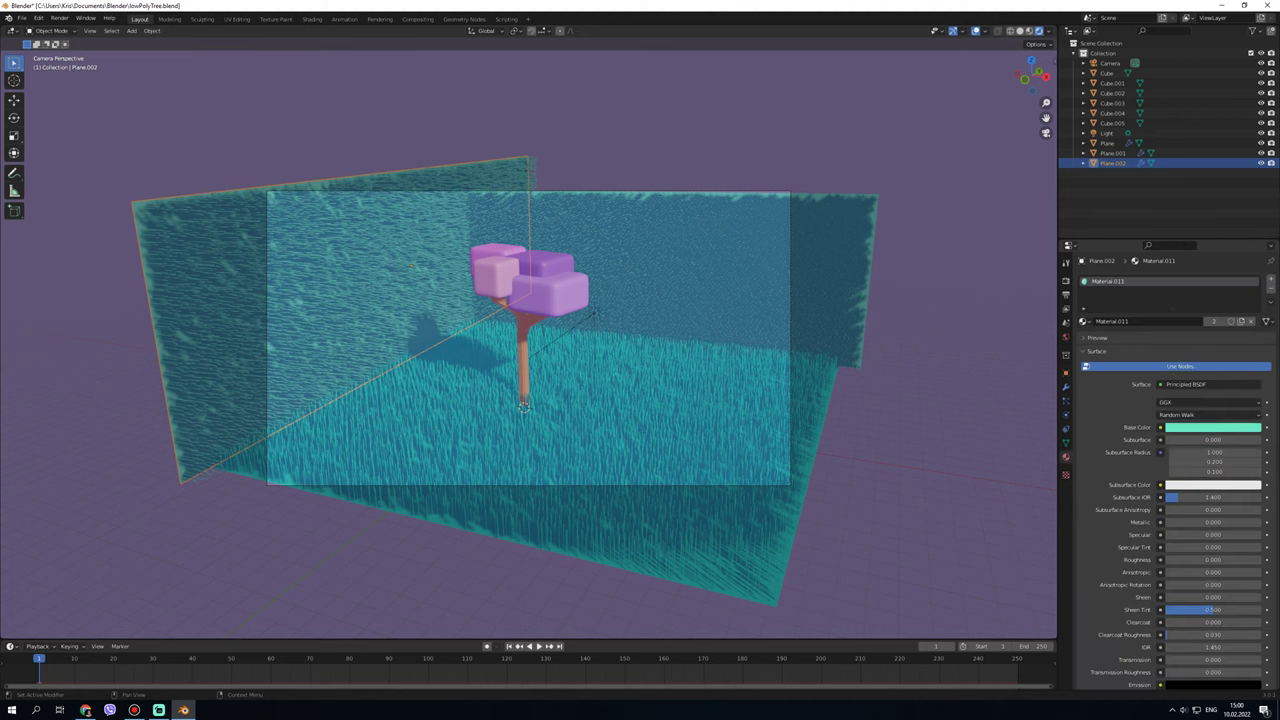
left_click(1212, 427)
left_click(1085, 321)
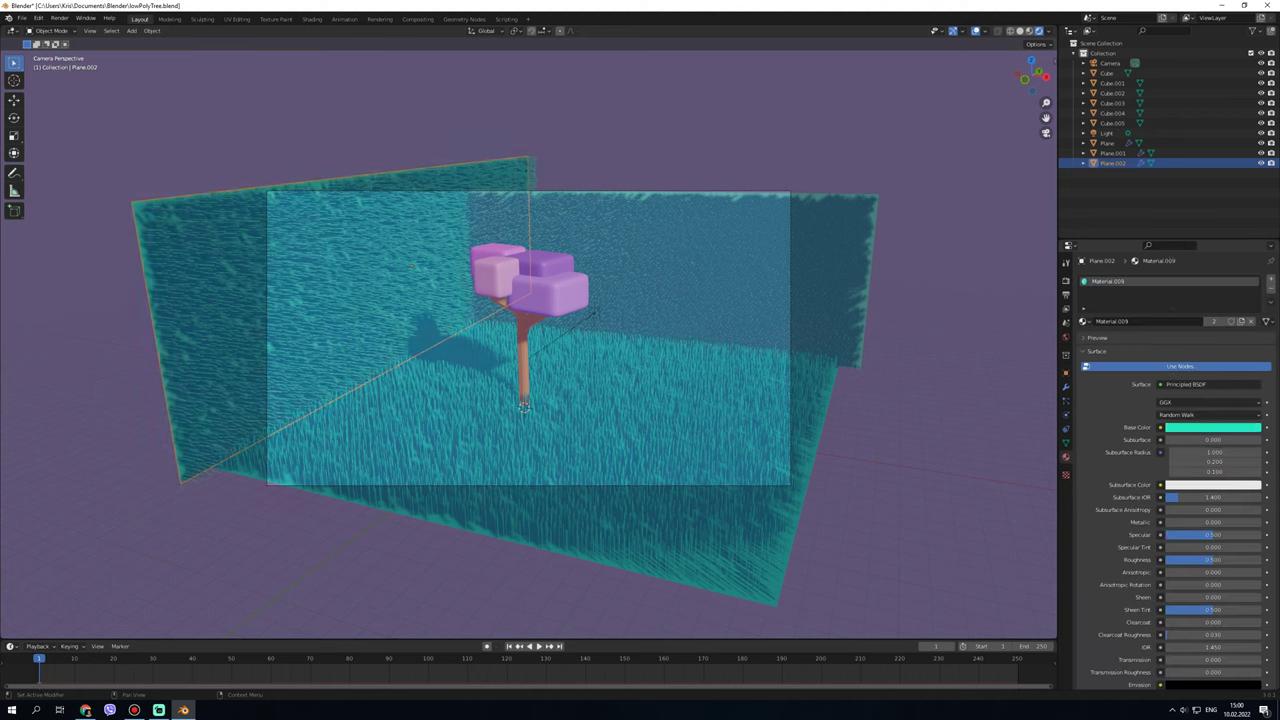
left_click(1112, 153)
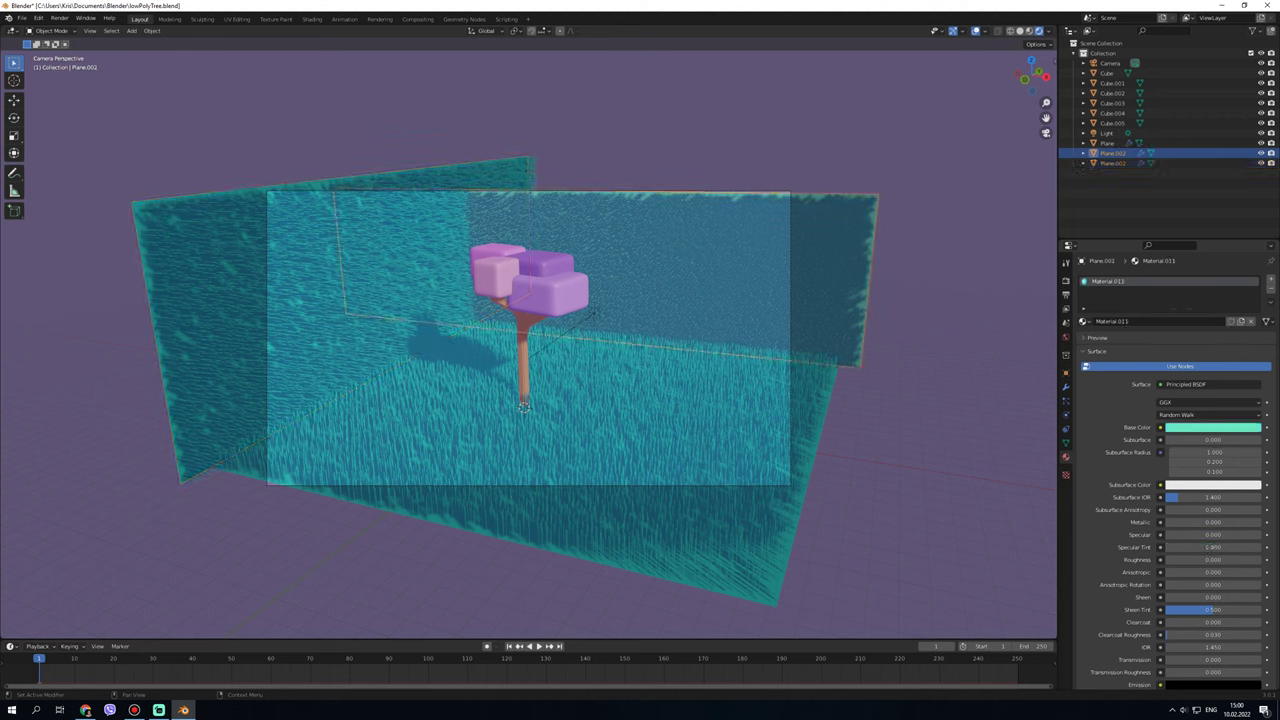
left_click(1085, 321)
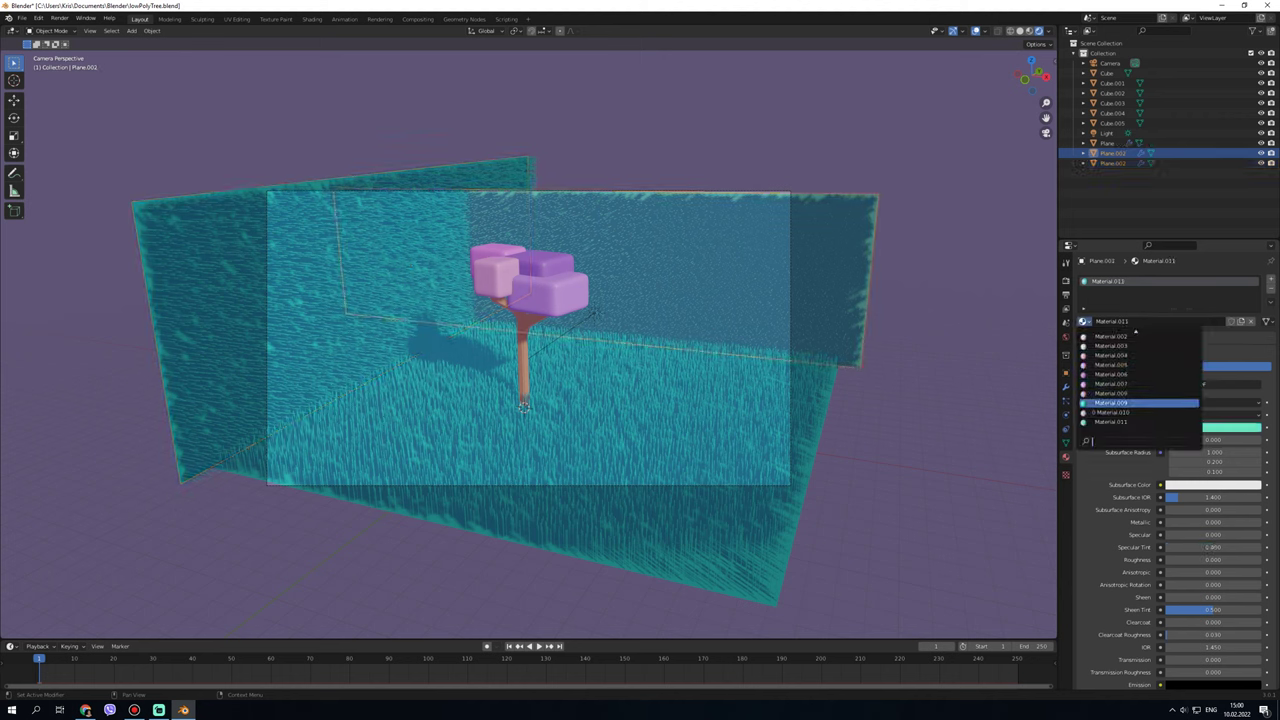
left_click(1112, 402)
key("alt+a")
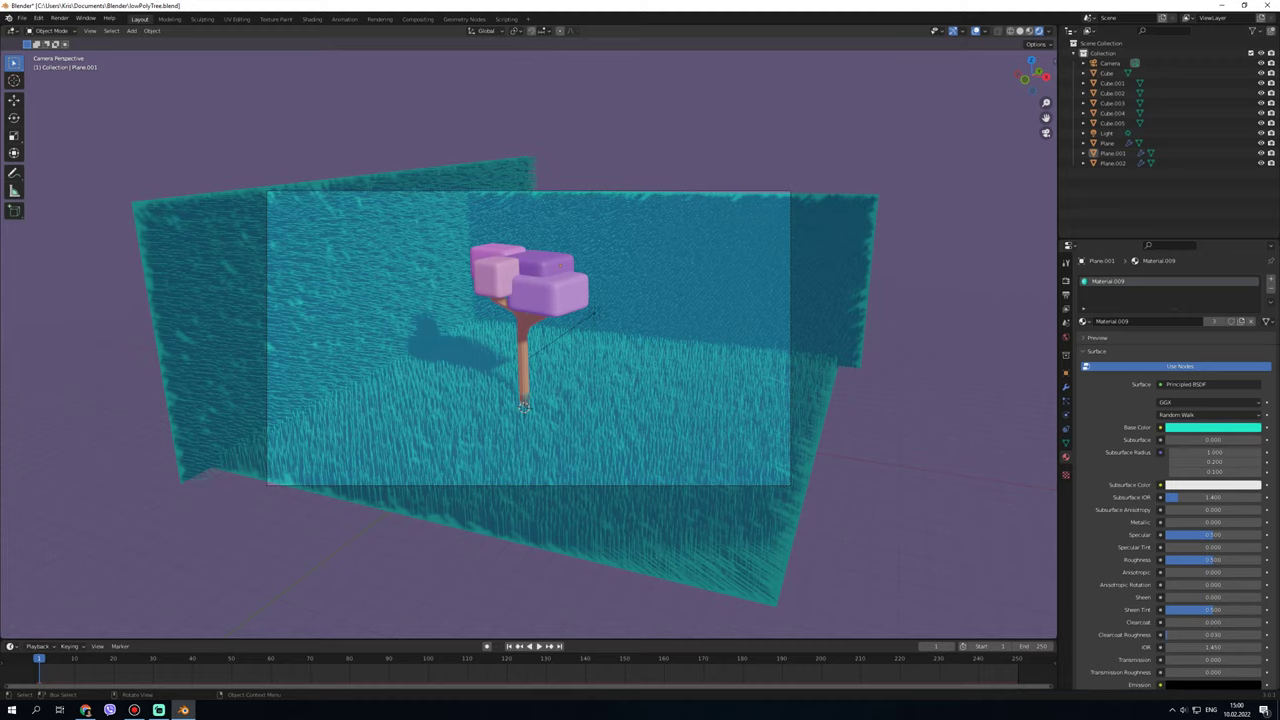
- Render the scene and save it as LowPolyTreeWithBG.png in the Render folder
key("F12")
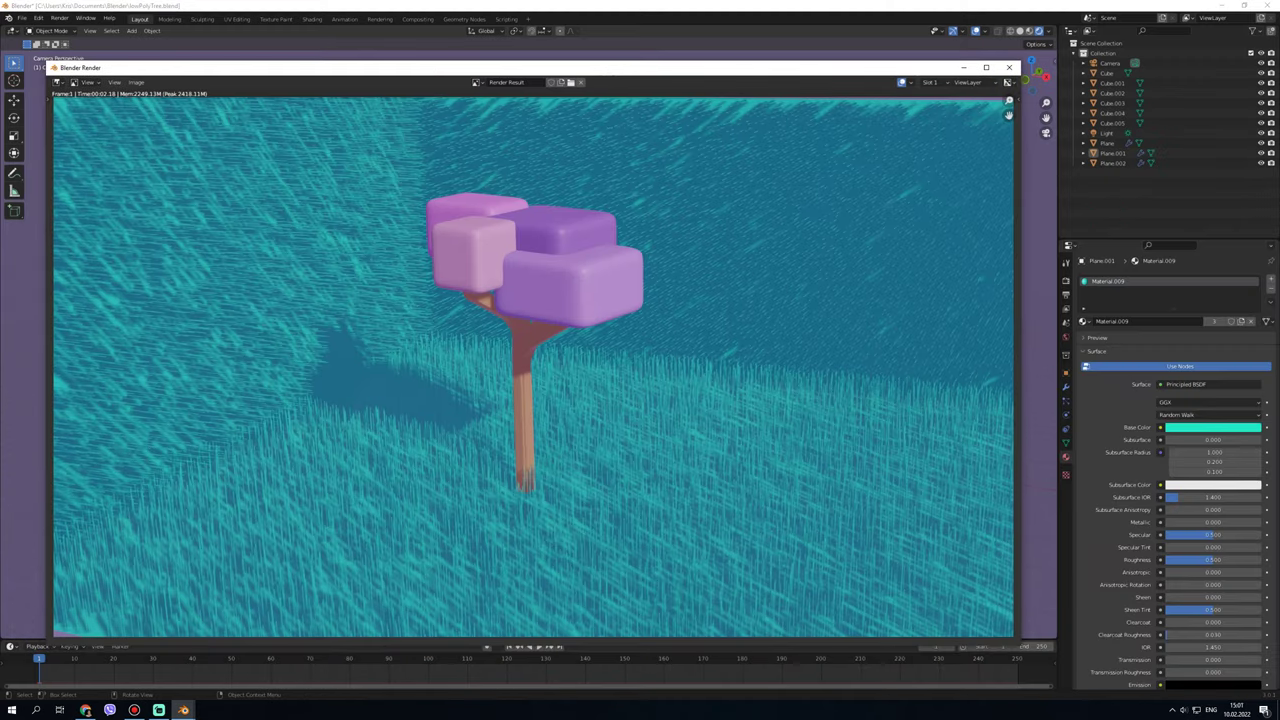
scroll(533, 366, "down", 1)
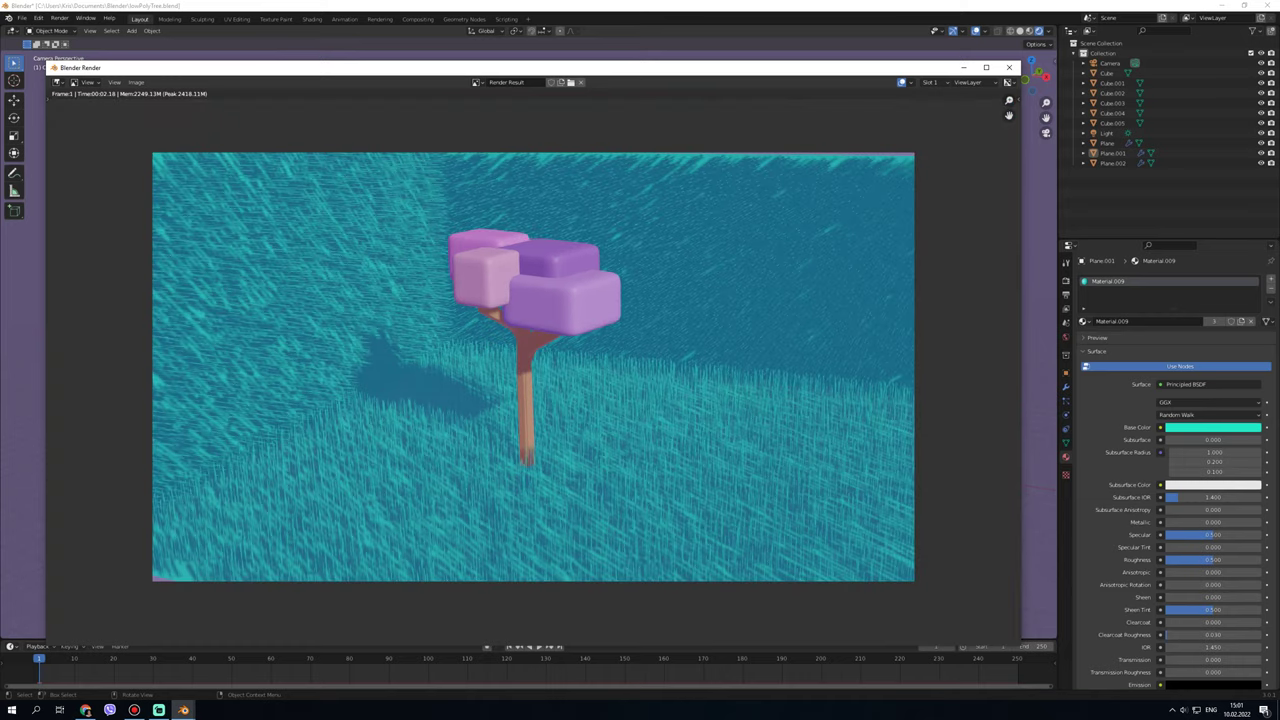
key("shift+alt+s")
left_click(579, 268)
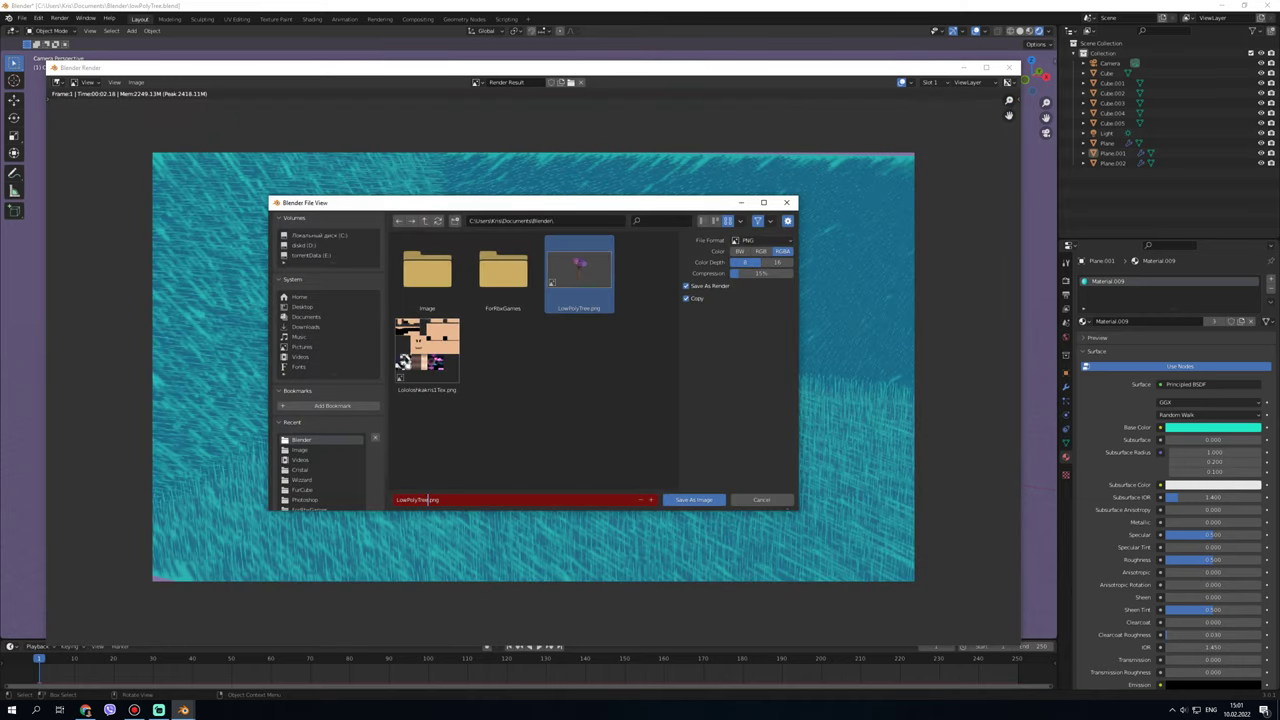
type("W")
type("ithBG")
key("Return")
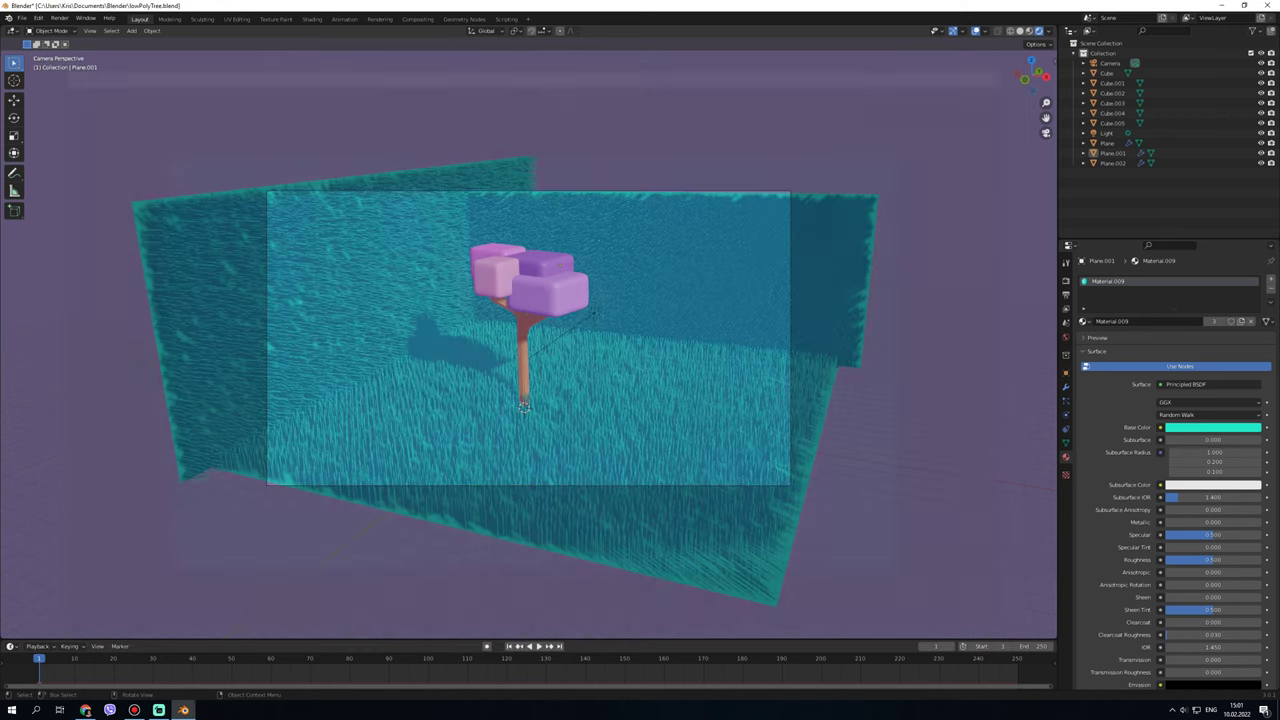
left_click(1008, 68)
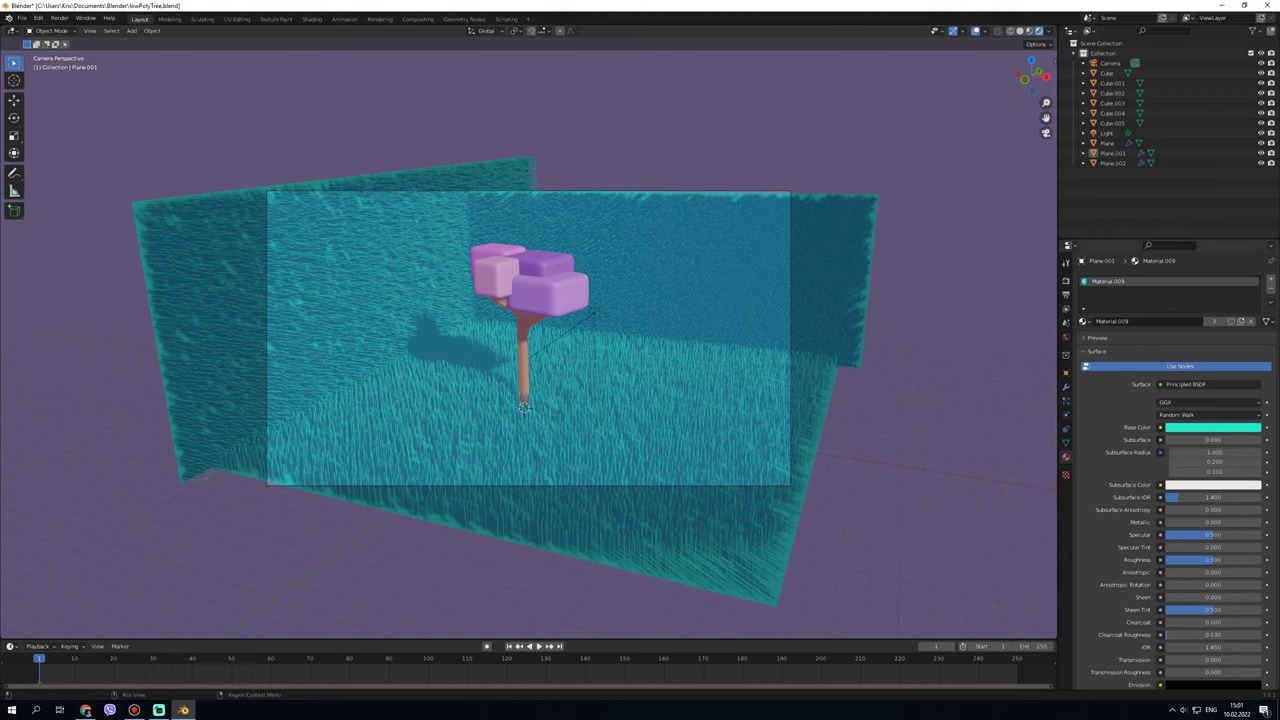
- Enable Screen Space Reflections, set Hair Shape Type to Strip, and render again
left_click(1065, 337)
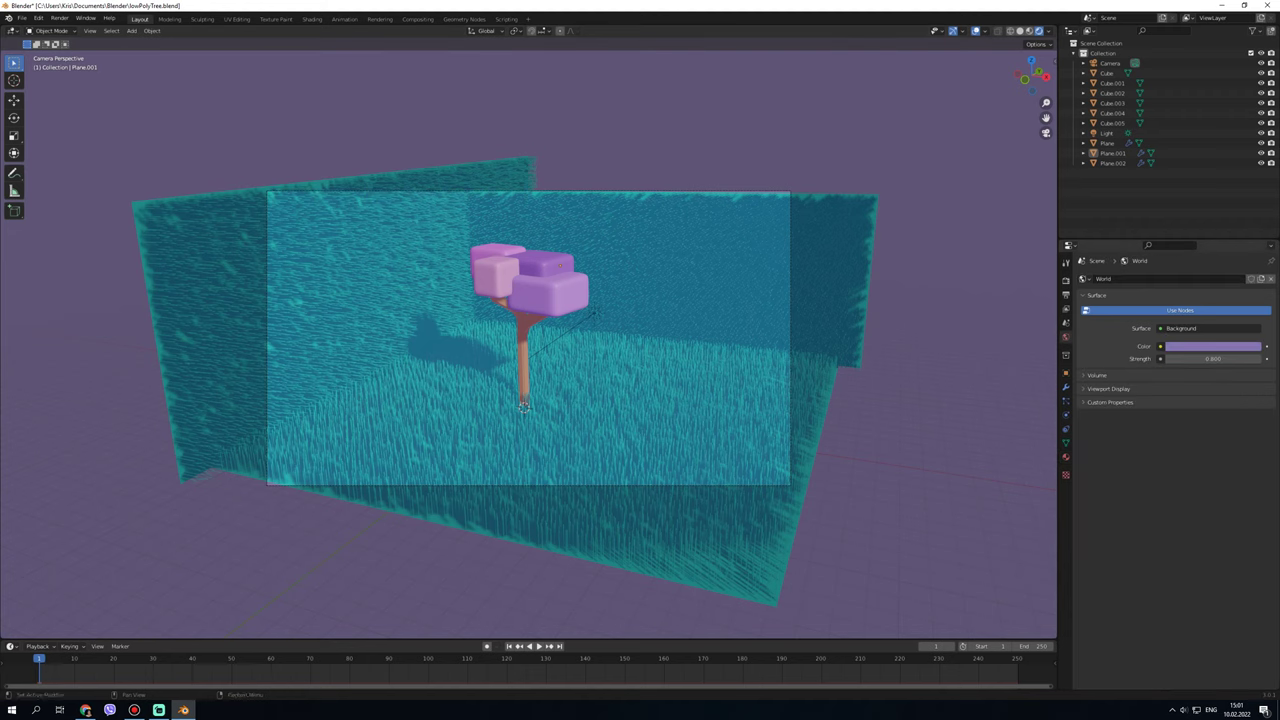
left_click(1065, 457)
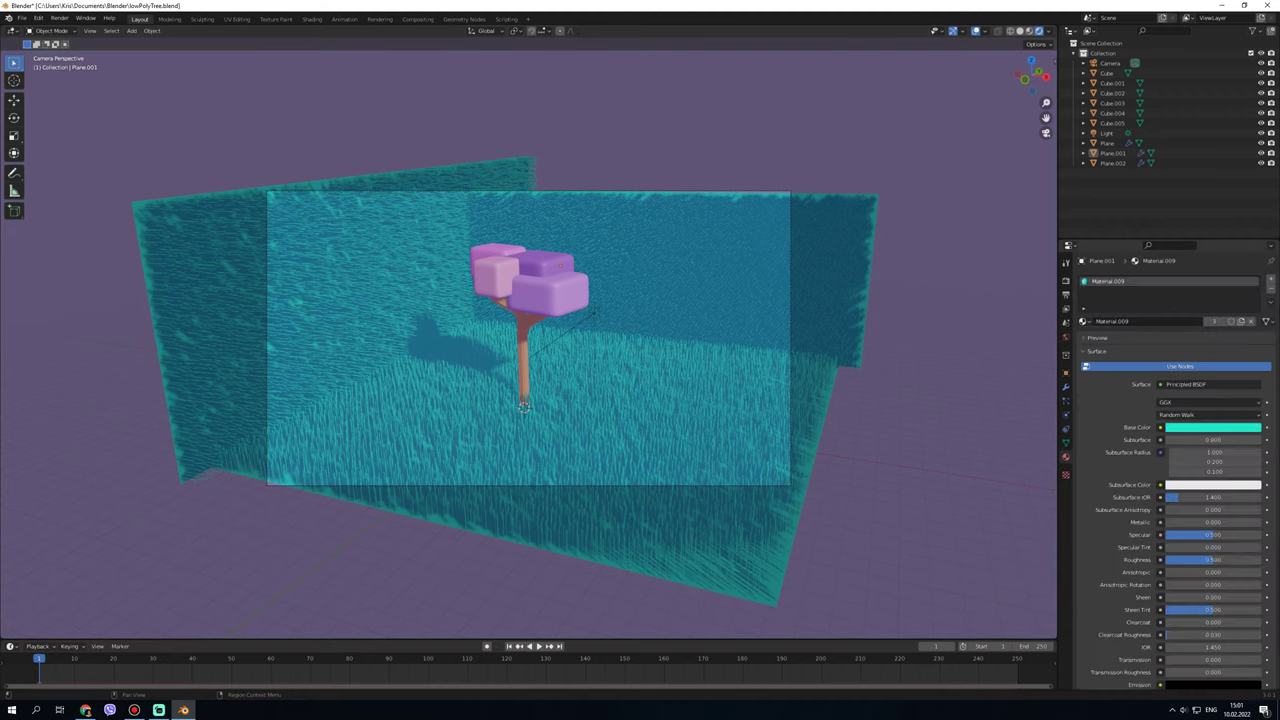
left_click(1066, 280)
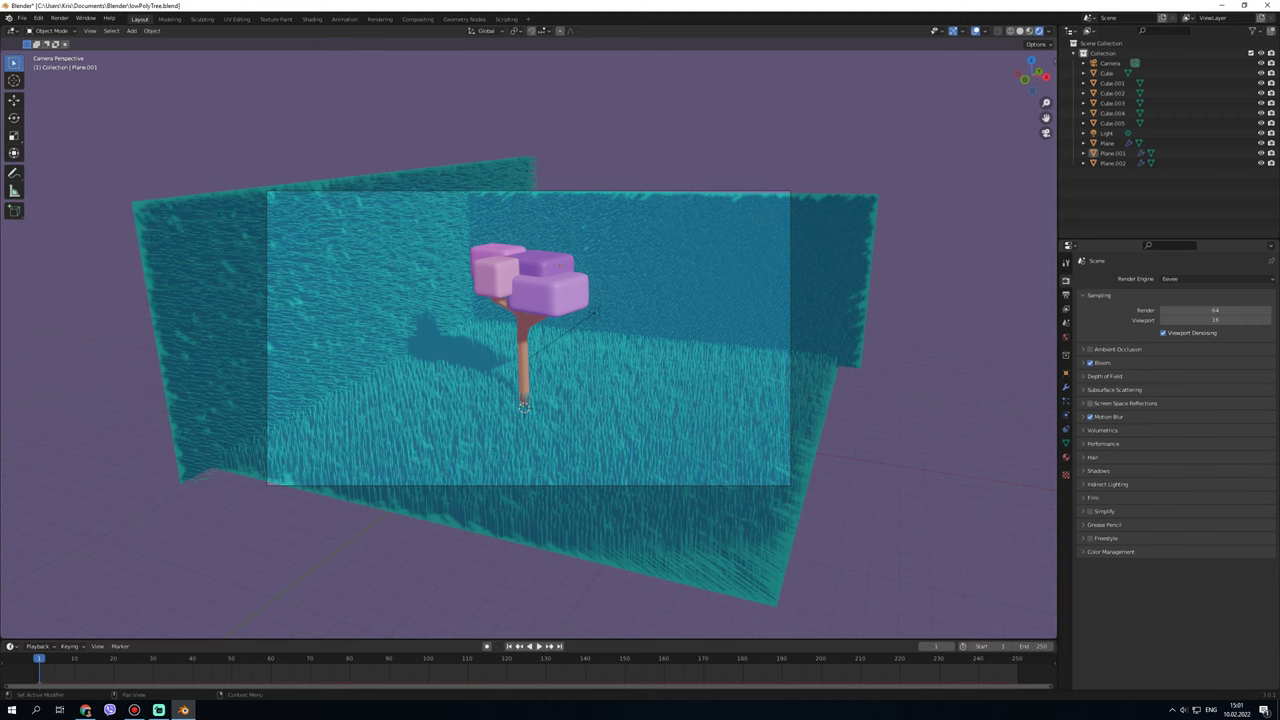
left_click(1090, 403)
left_click(1093, 457)
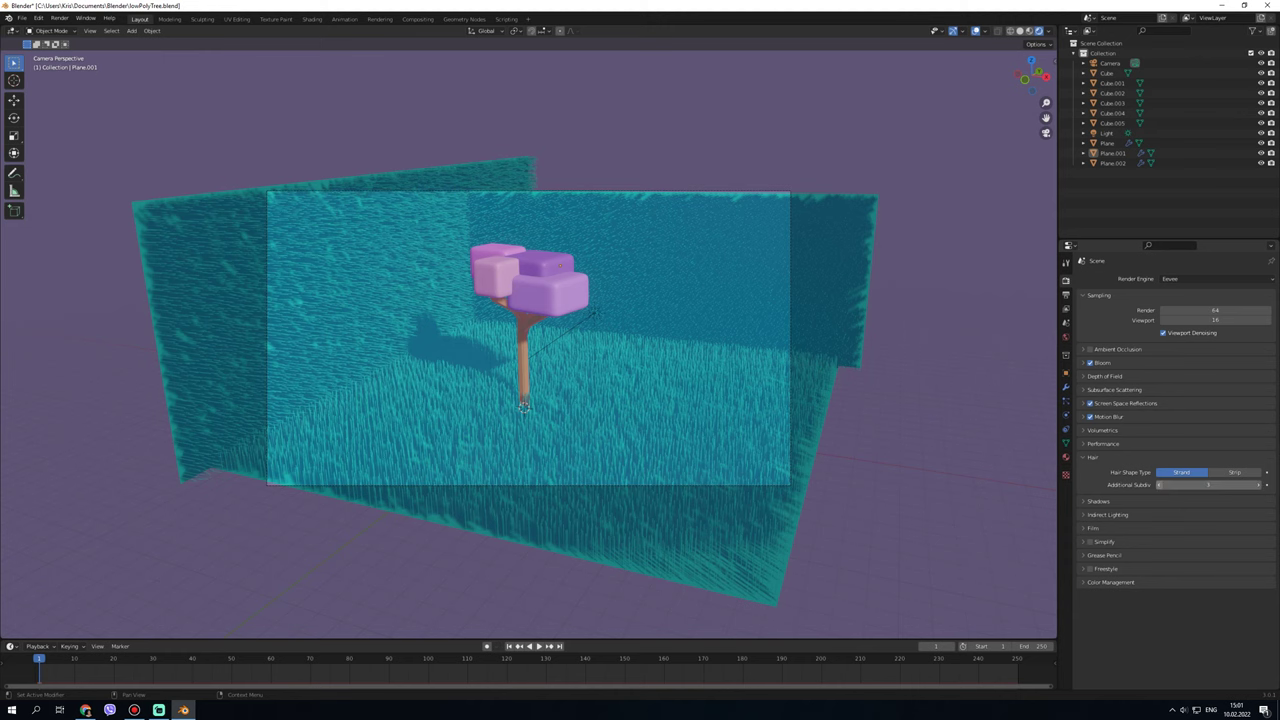
left_click(1235, 472)
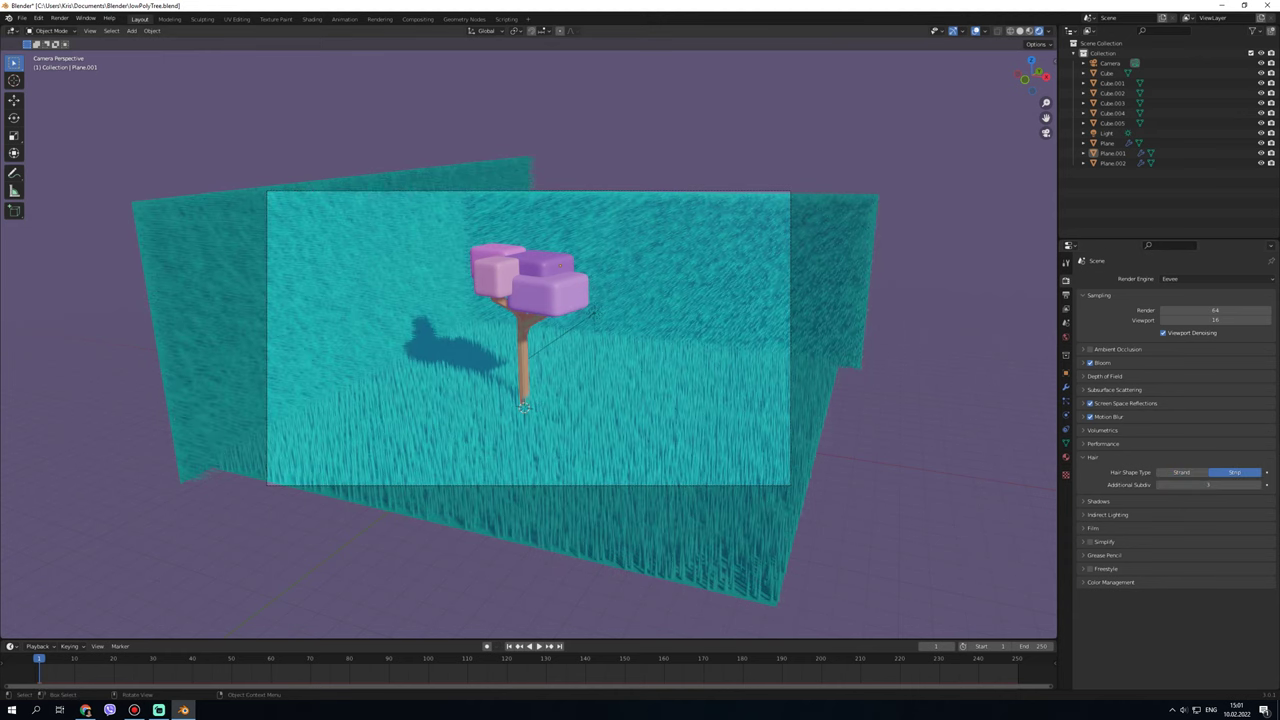
key("F12")
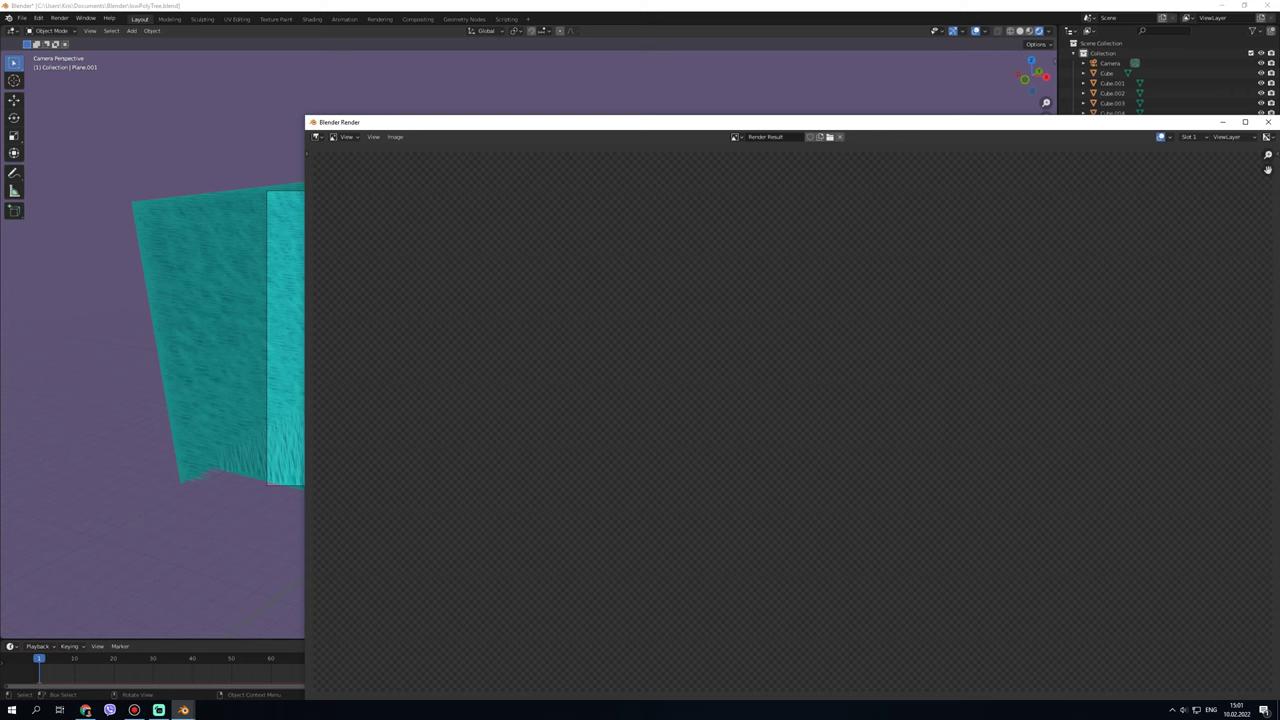
- Bring back the finished render and save it as LowPolyTreeWithBG.png
key("Escape")
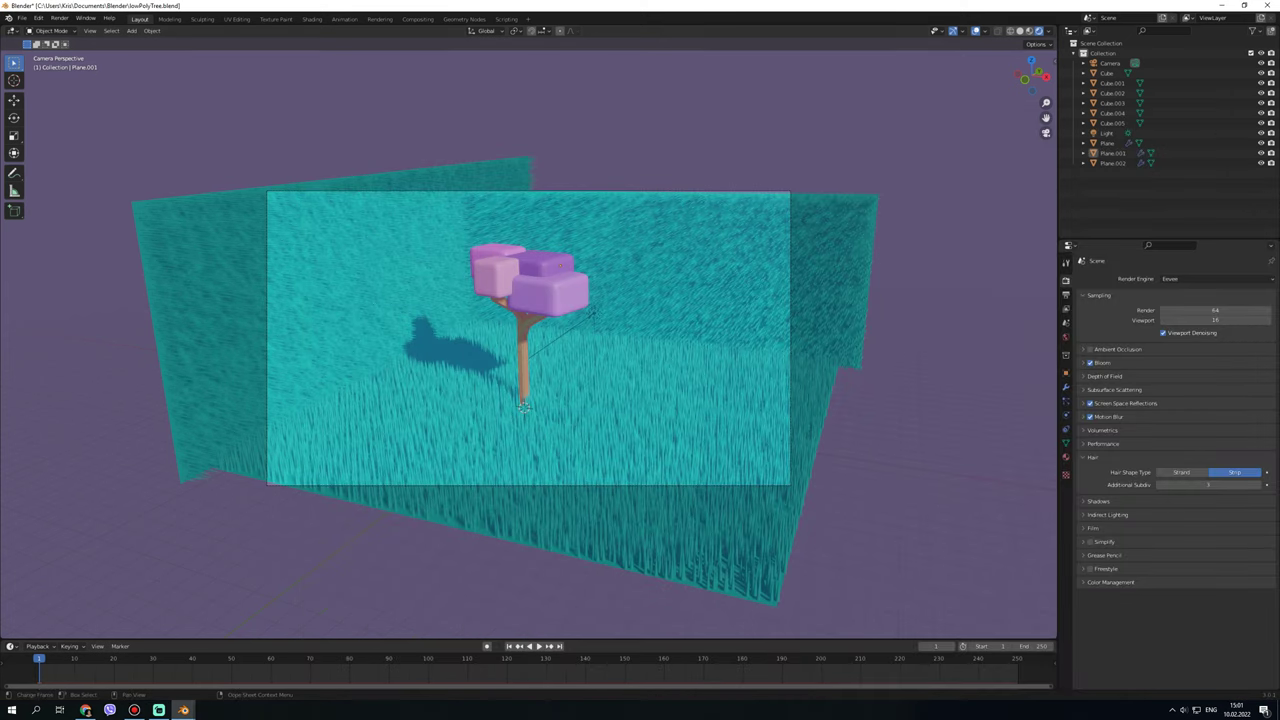
mouse_move(183, 710)
left_click(243, 668)
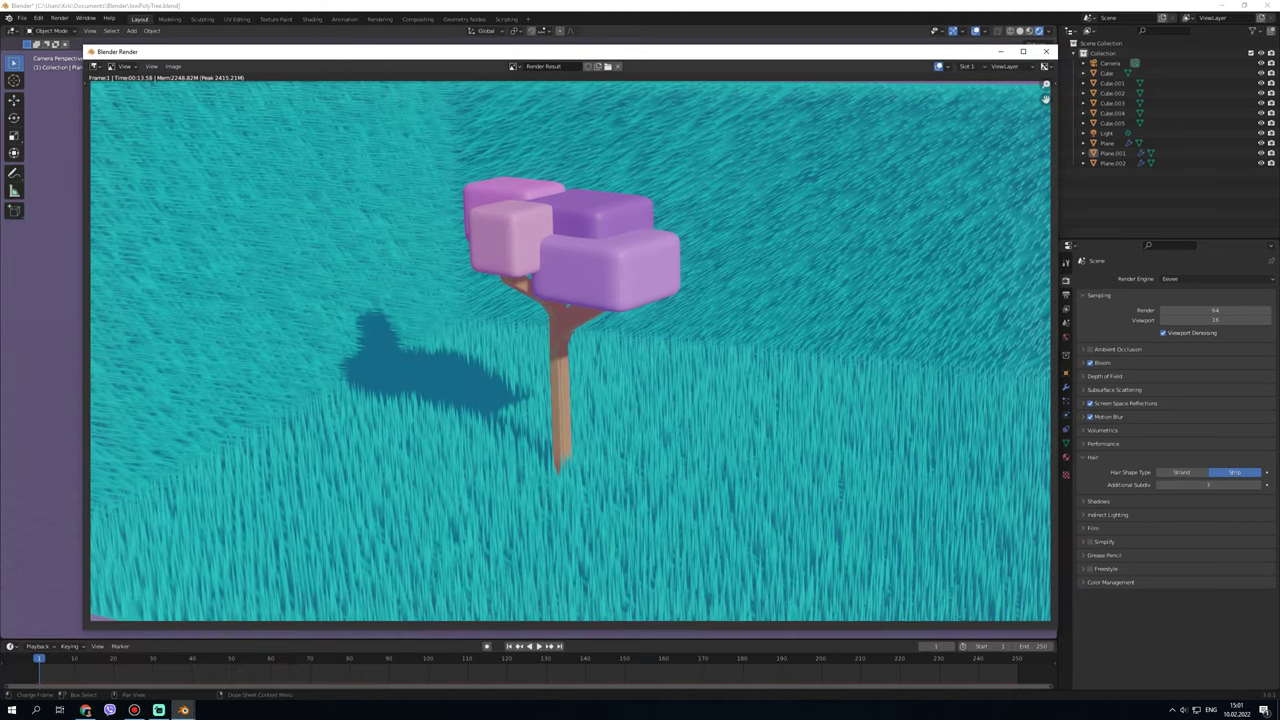
key("shift+alt+s")
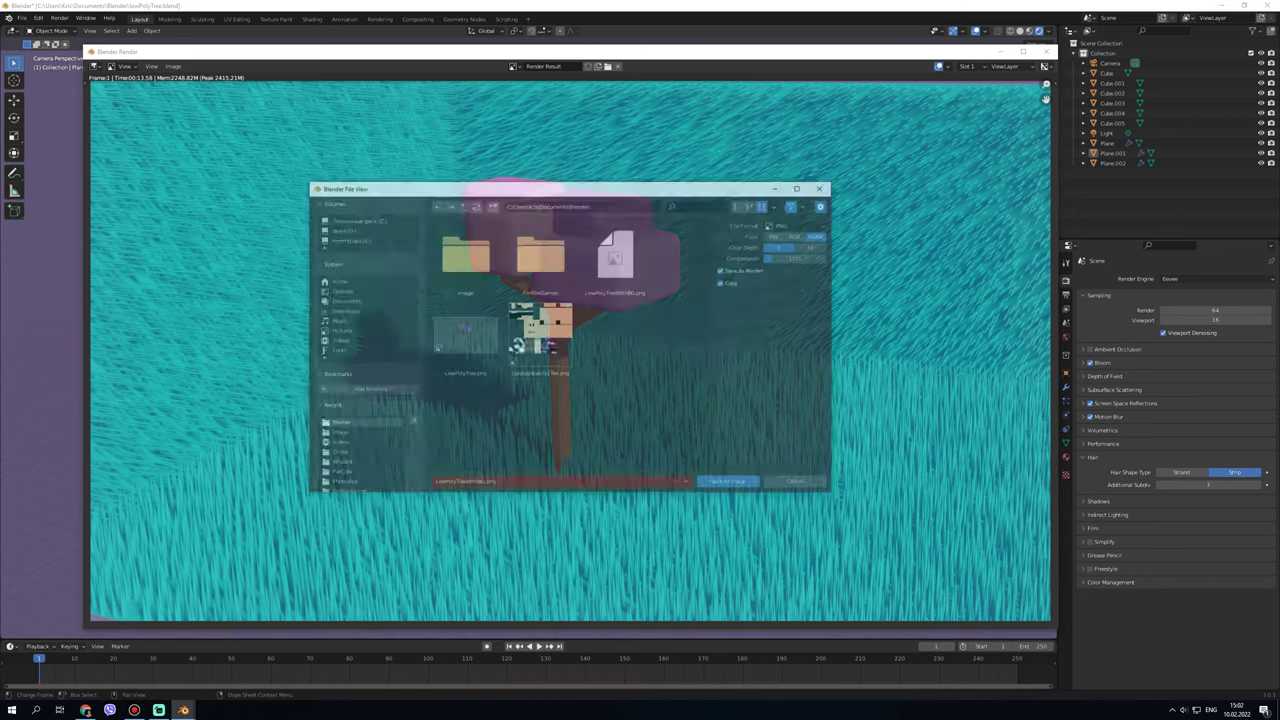
left_click(489, 484)
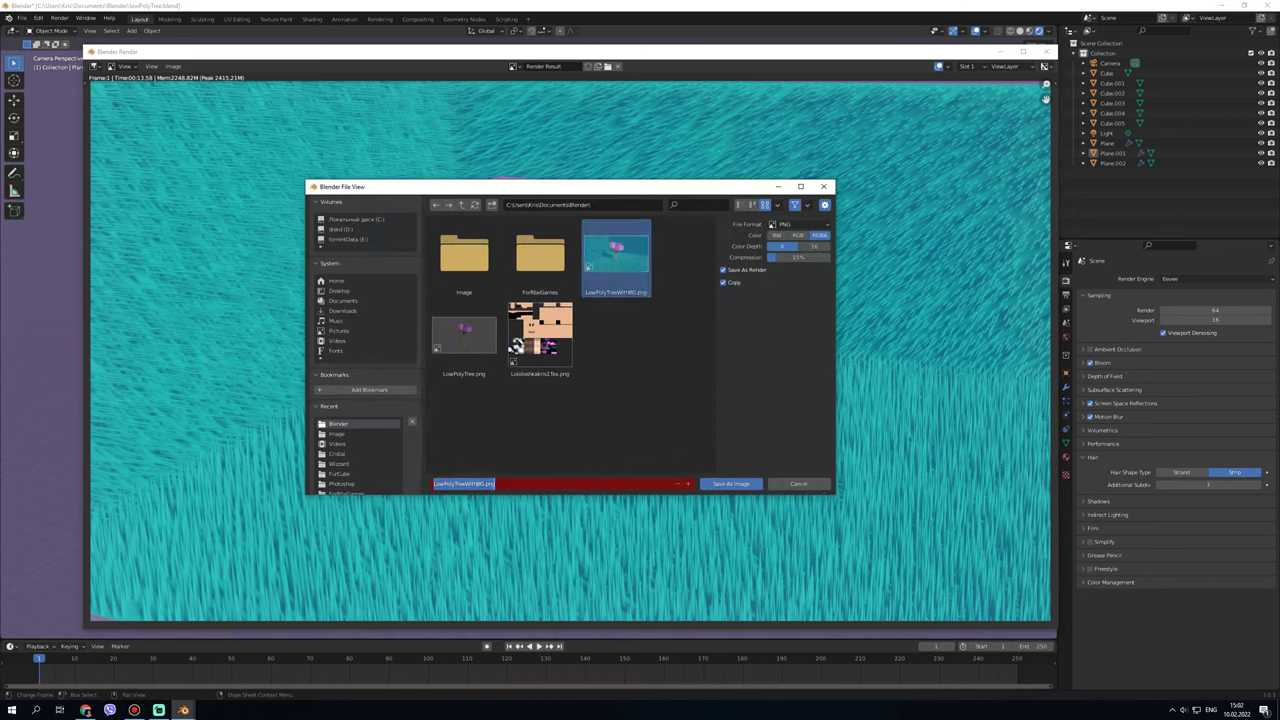
left_click(489, 484)
key("Return")
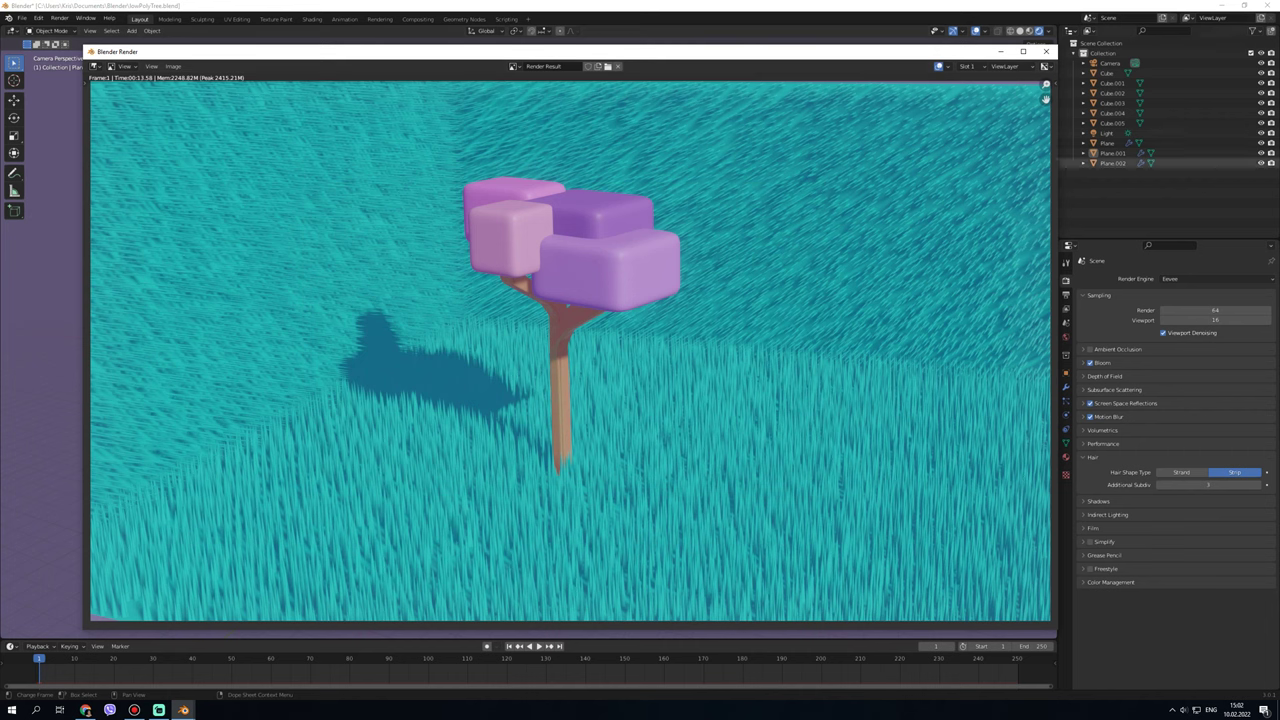
- Compare strand and strip grass in the viewport, keeping Strip with subdivision 3
left_click(1046, 51)
left_click(1181, 472)
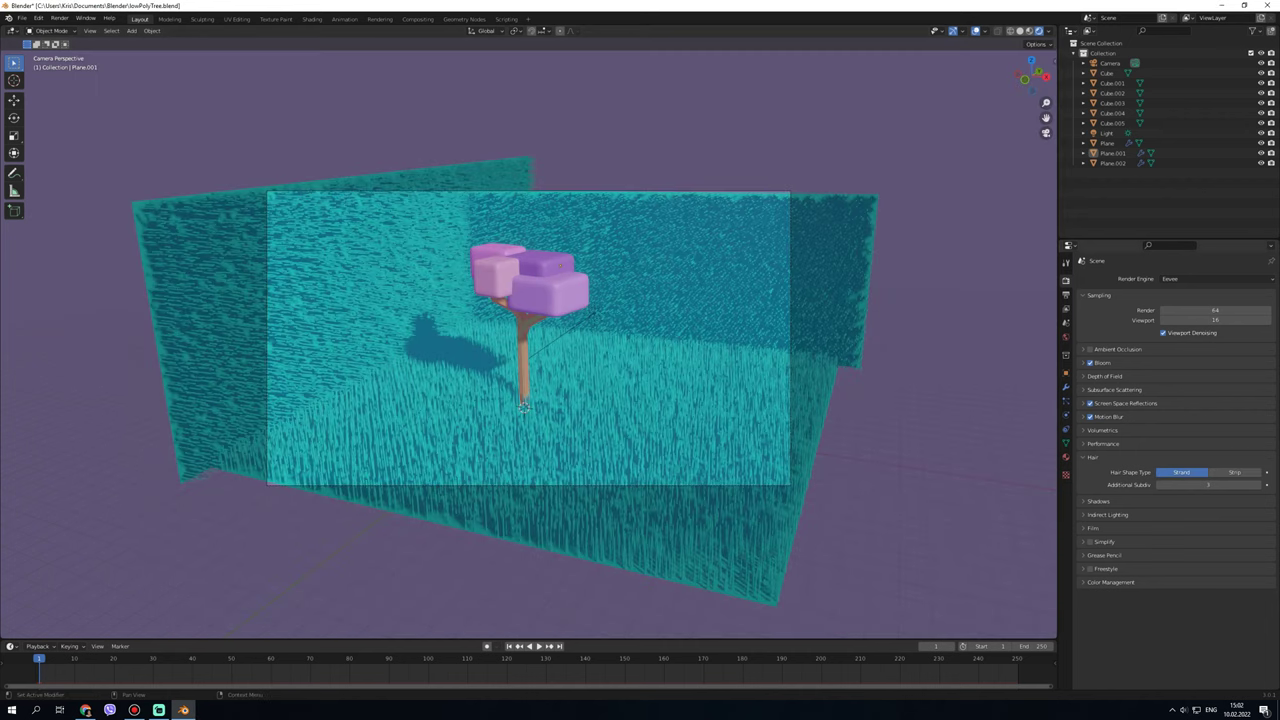
left_click(1235, 472)
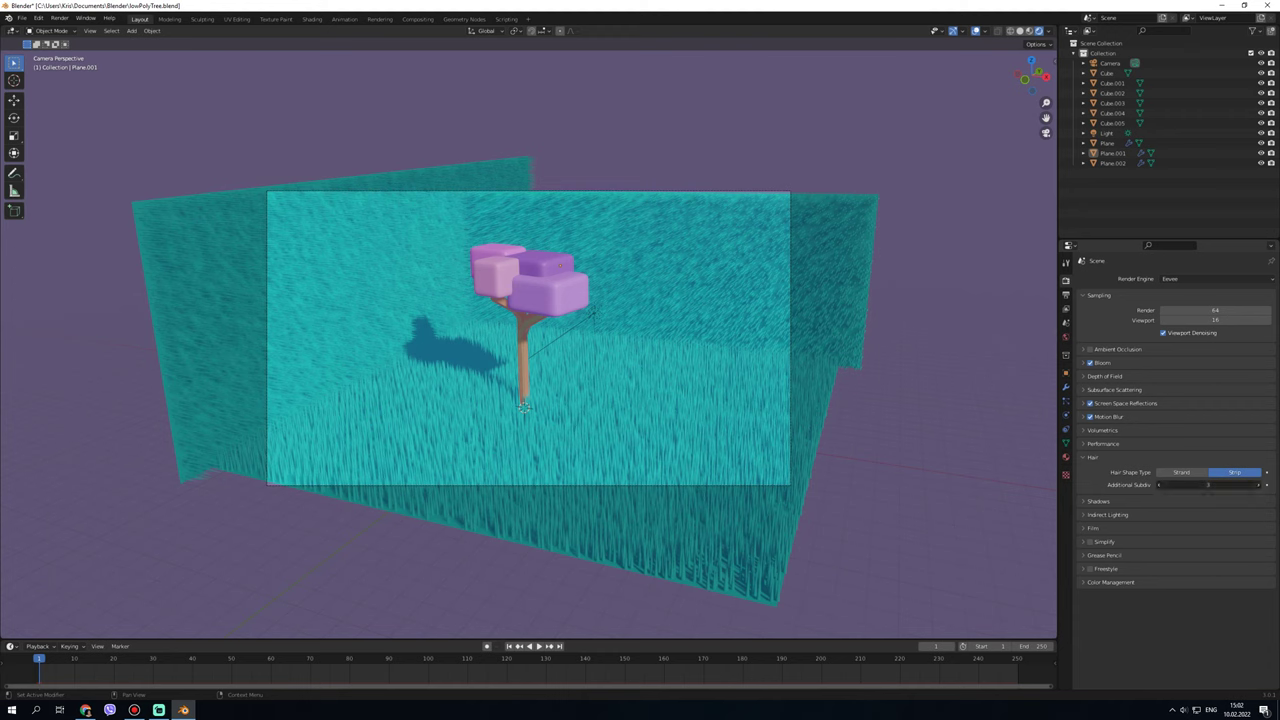
left_click(1208, 485)
key("Return")
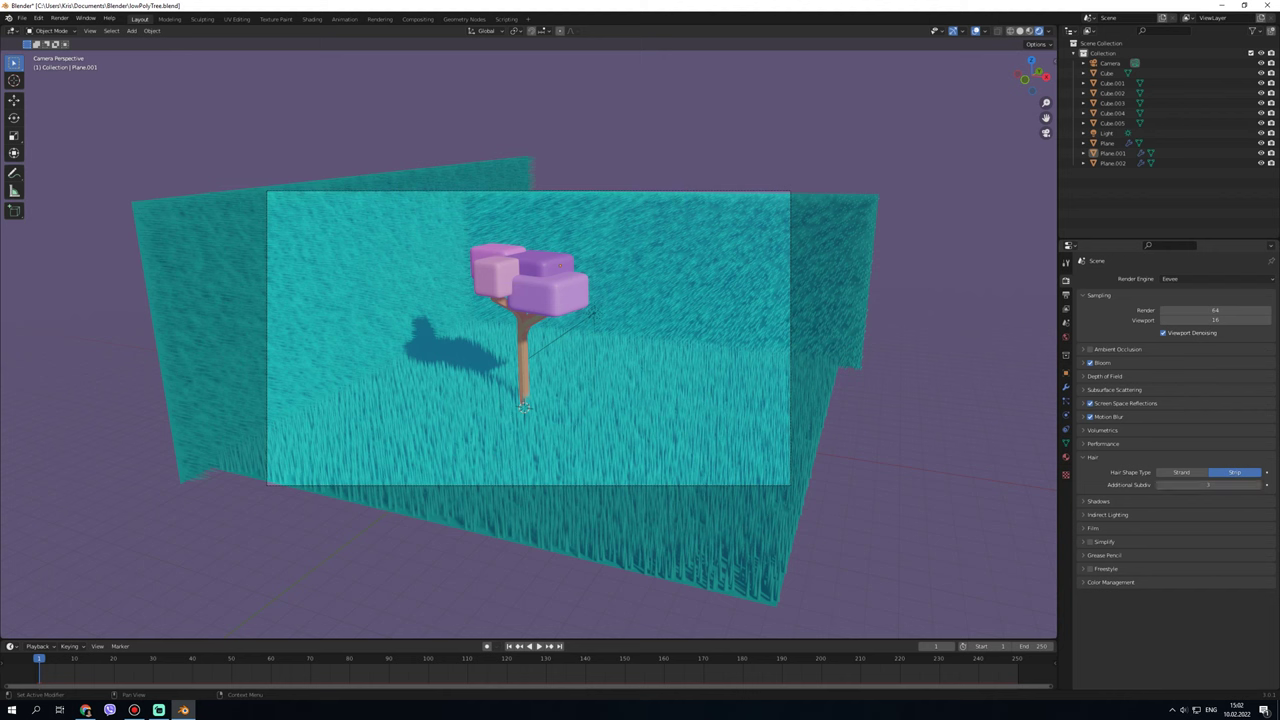
left_click(1182, 472)
left_click(1235, 472)
- Orbit and zoom in near the tree, then look through the scene camera
left_click_drag(1030, 75, 1010, 80)
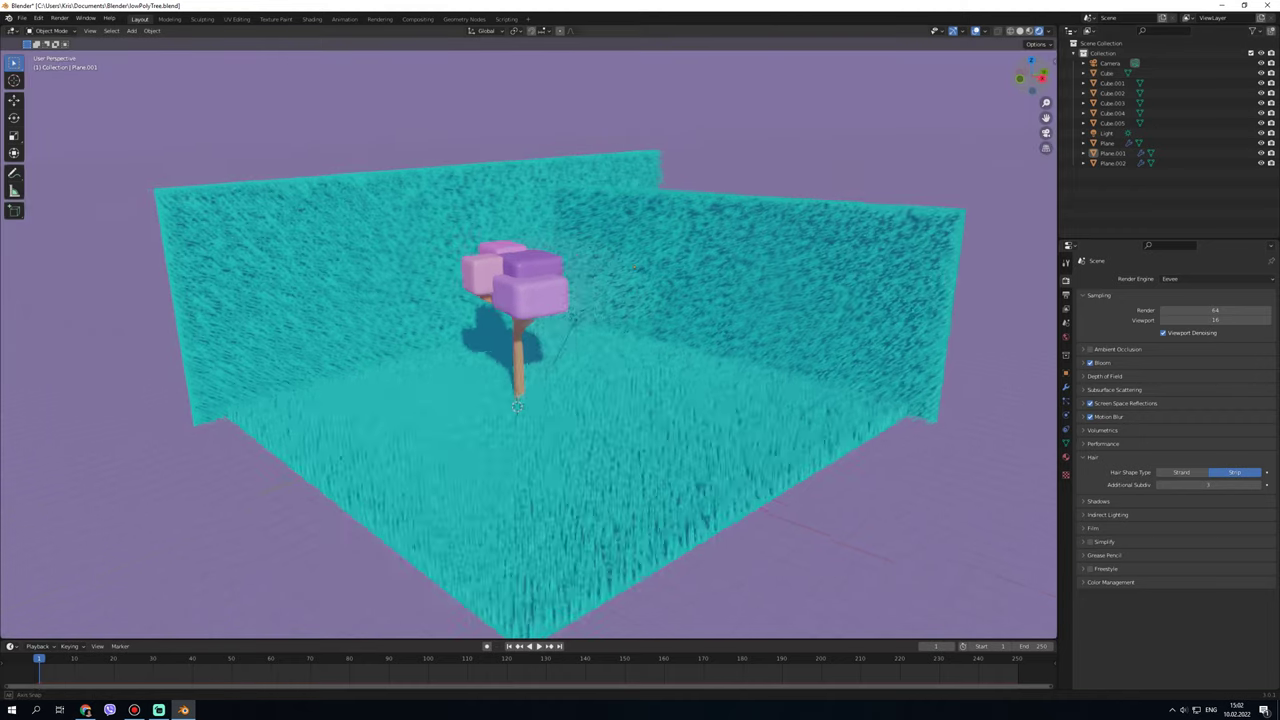
middle_click_drag(512, 420, 498, 482)
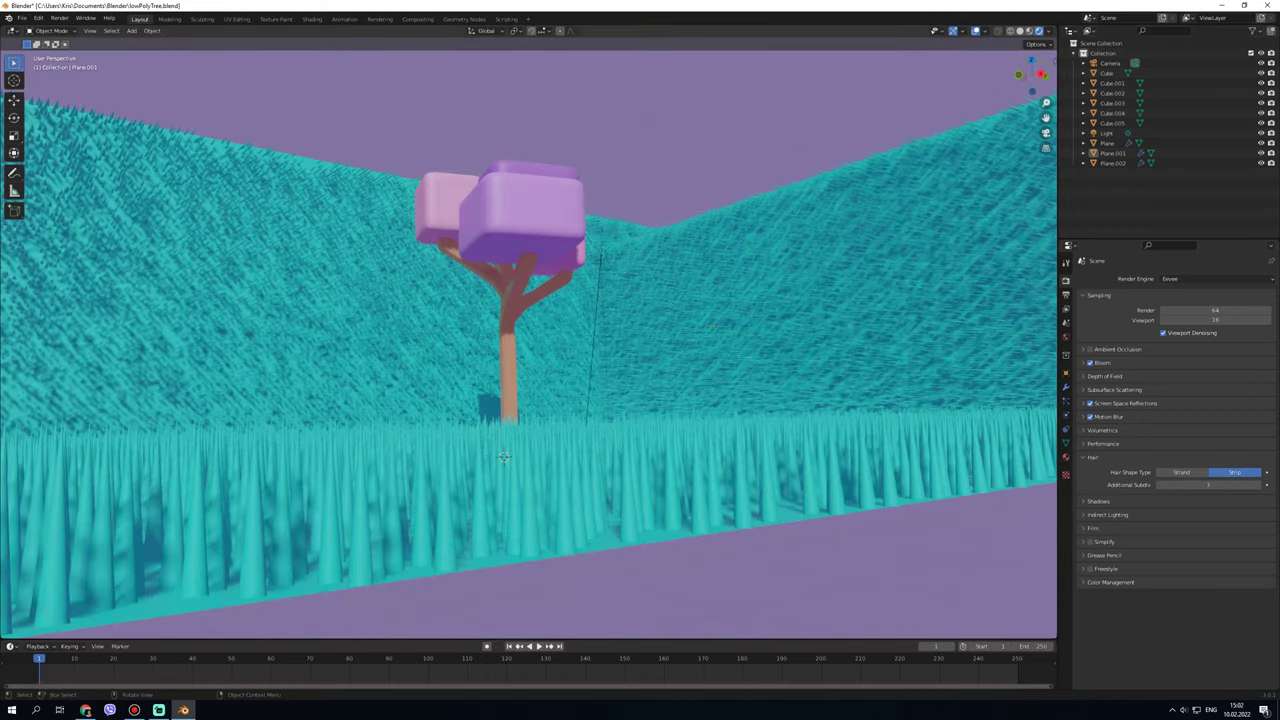
scroll(498, 482, "up", 5)
scroll(498, 482, "up", 5)
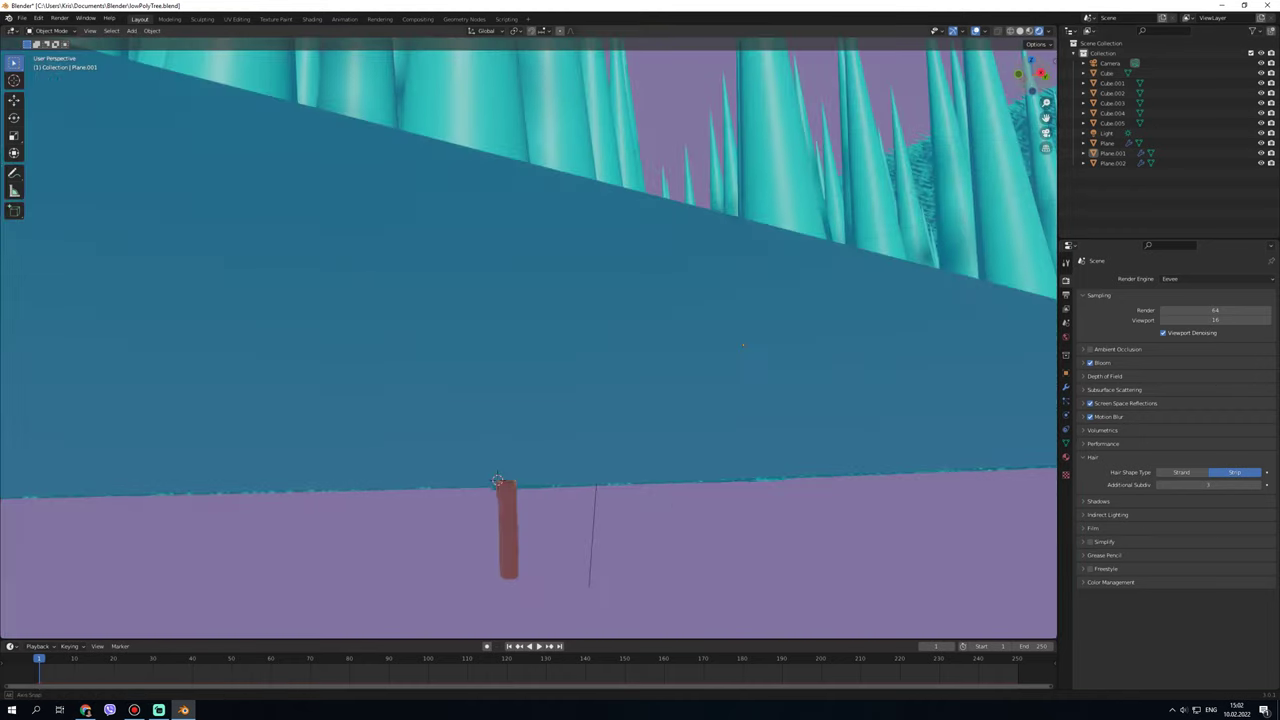
scroll(498, 481, "up", 3)
scroll(498, 481, "up", 2)
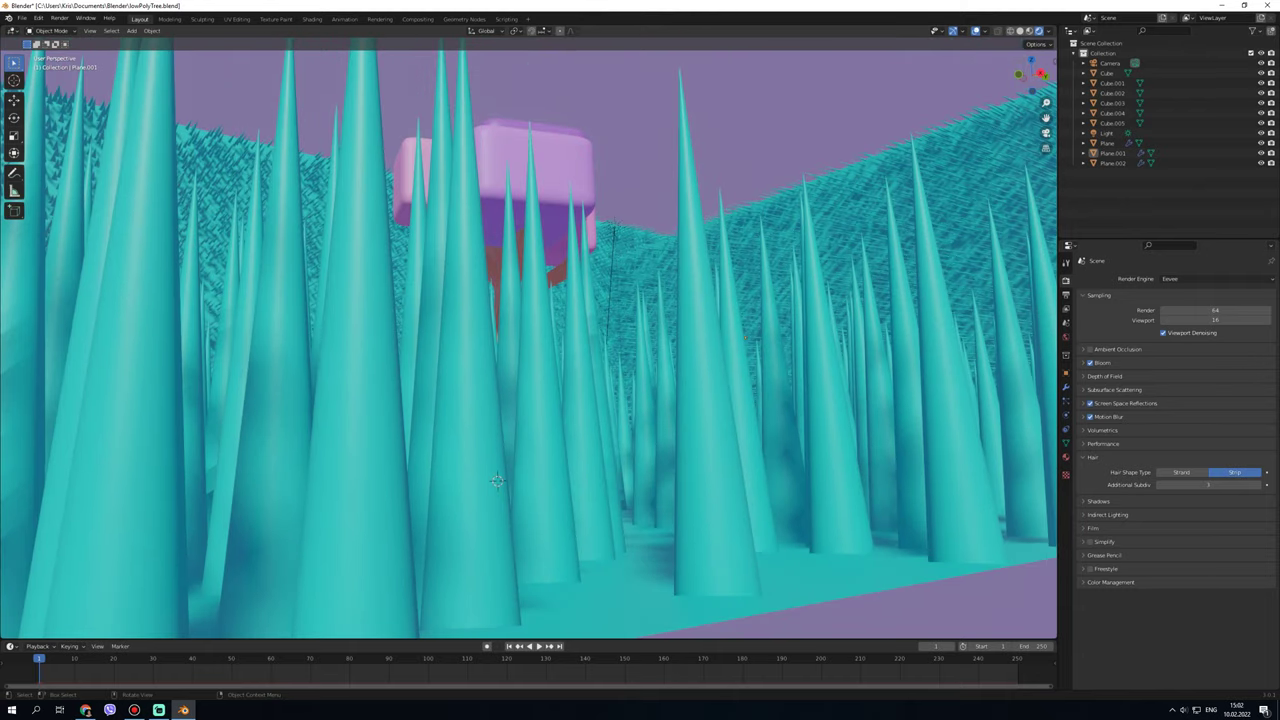
key("ctrl+z")
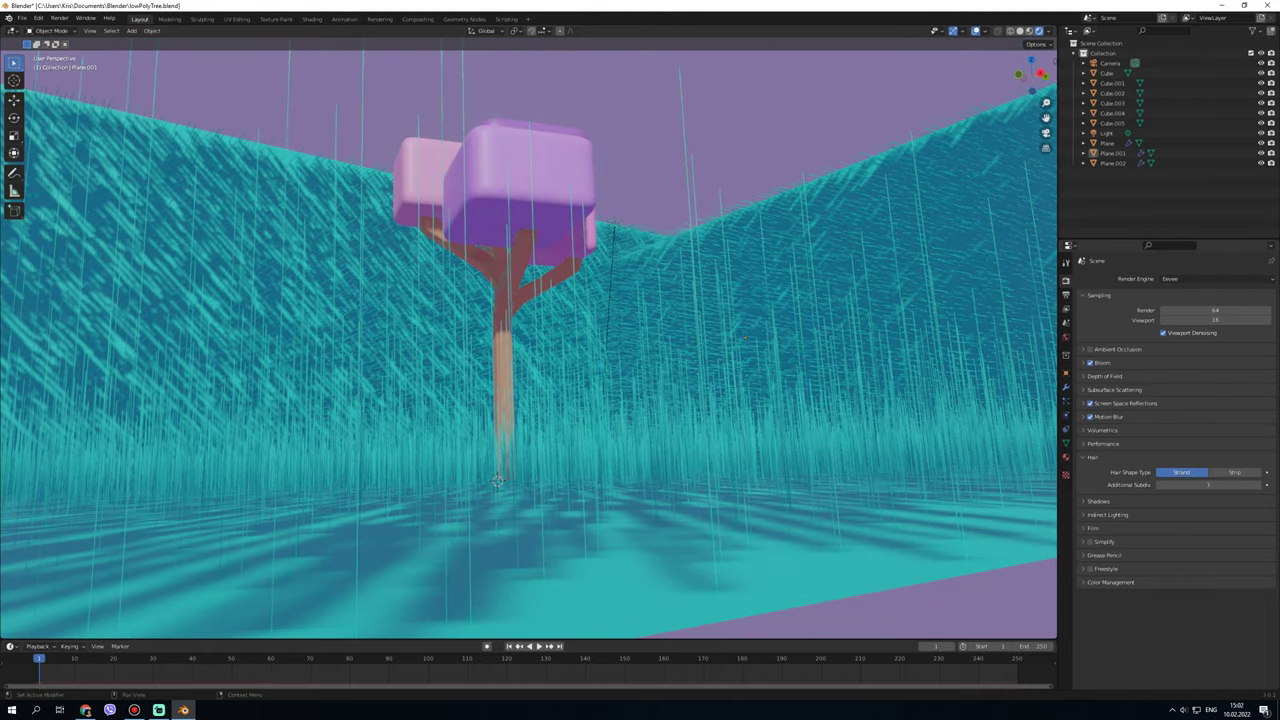
key("ctrl+shift+z")
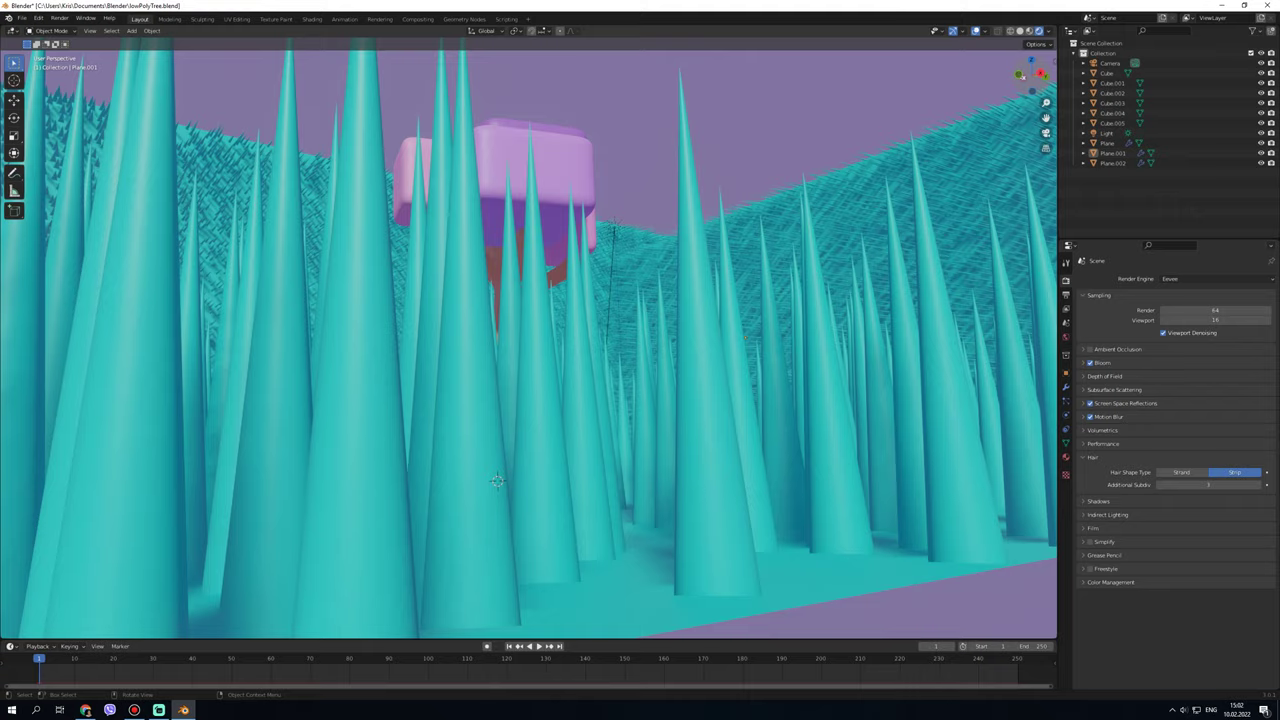
scroll(498, 481, "down", 6)
scroll(505, 484, "up", 1)
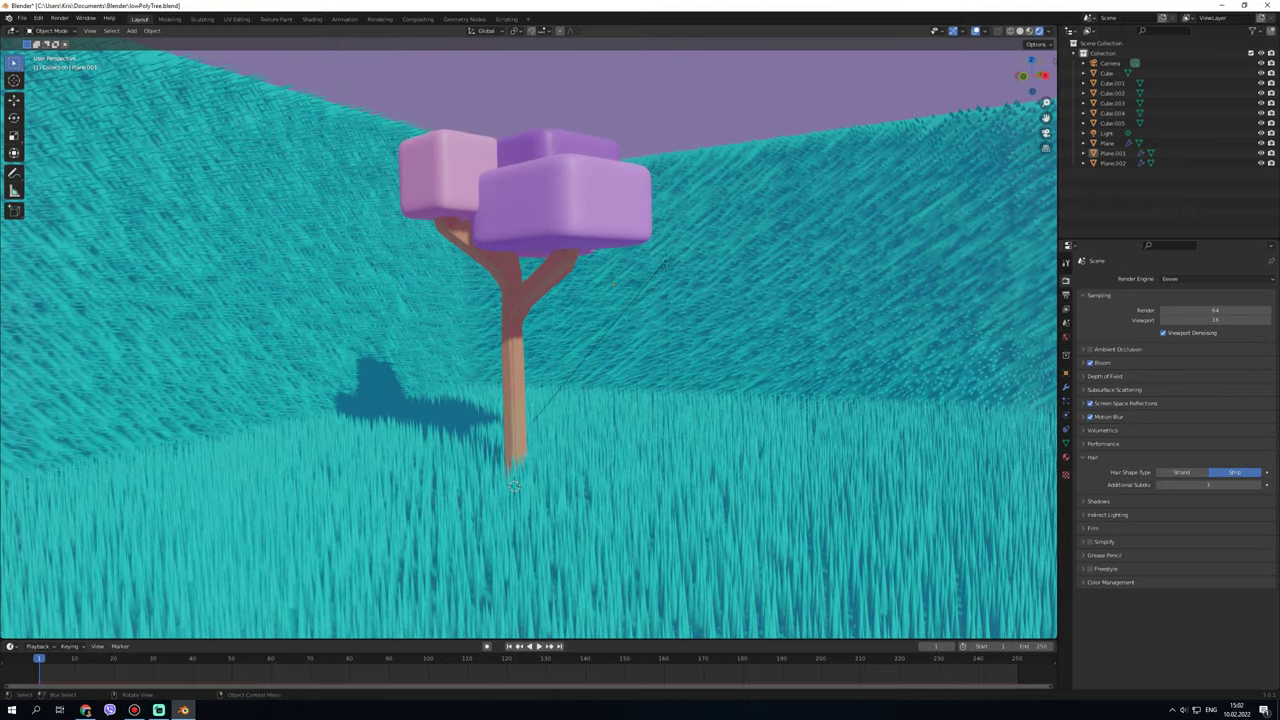
left_click(1046, 132)
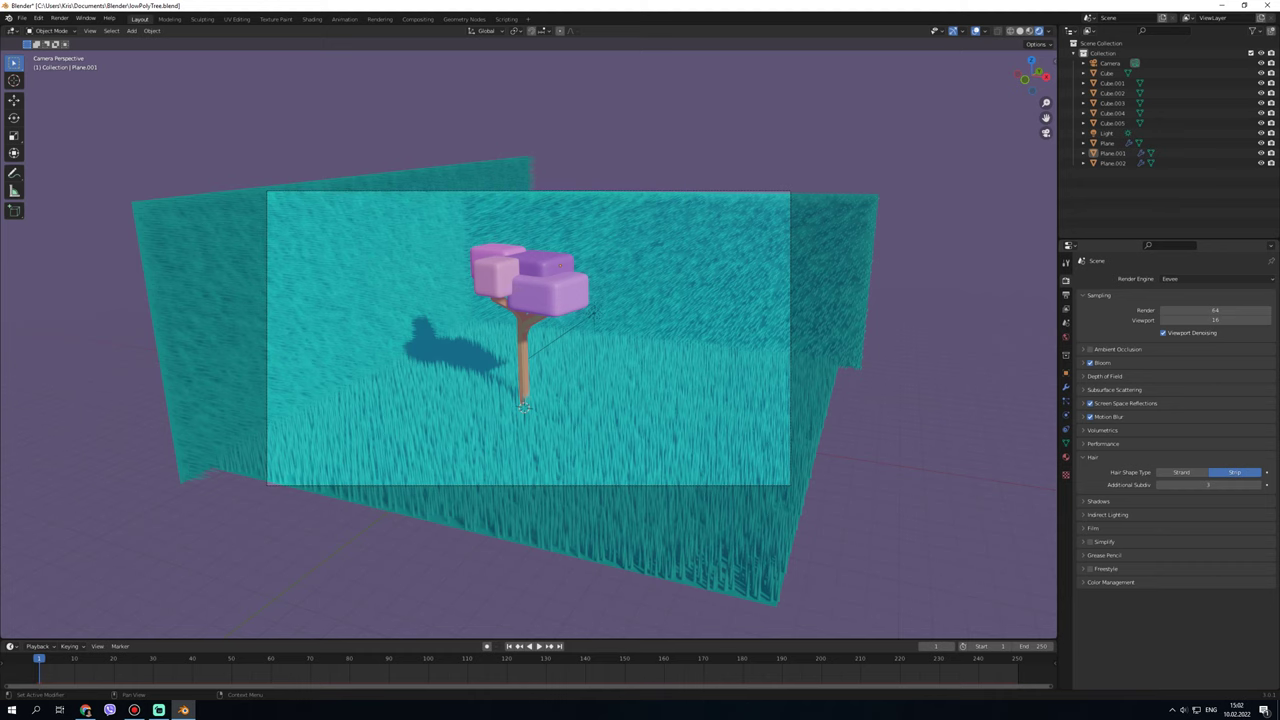
- Set Cube and Cascade shadow sizes to 4096 px and raise the Light Threshold
left_click(1093, 457)
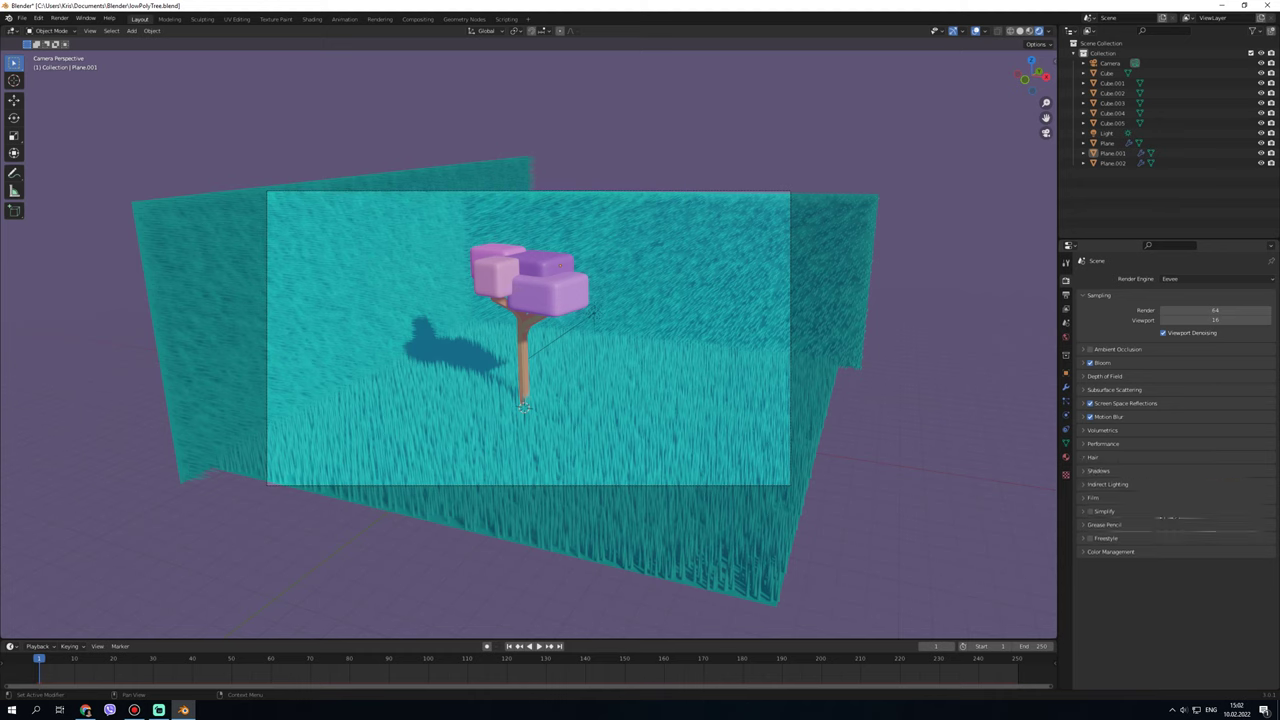
left_click(1098, 470)
left_click(1205, 486)
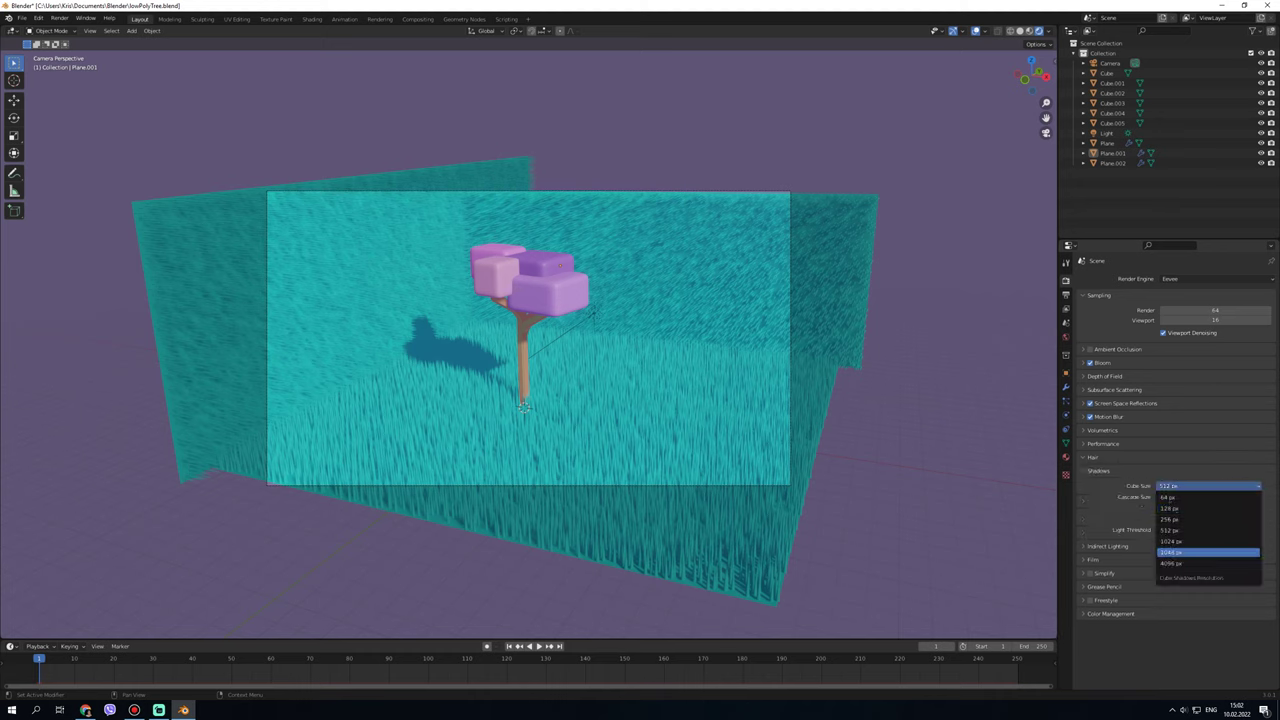
left_click(1205, 557)
left_click(1205, 497)
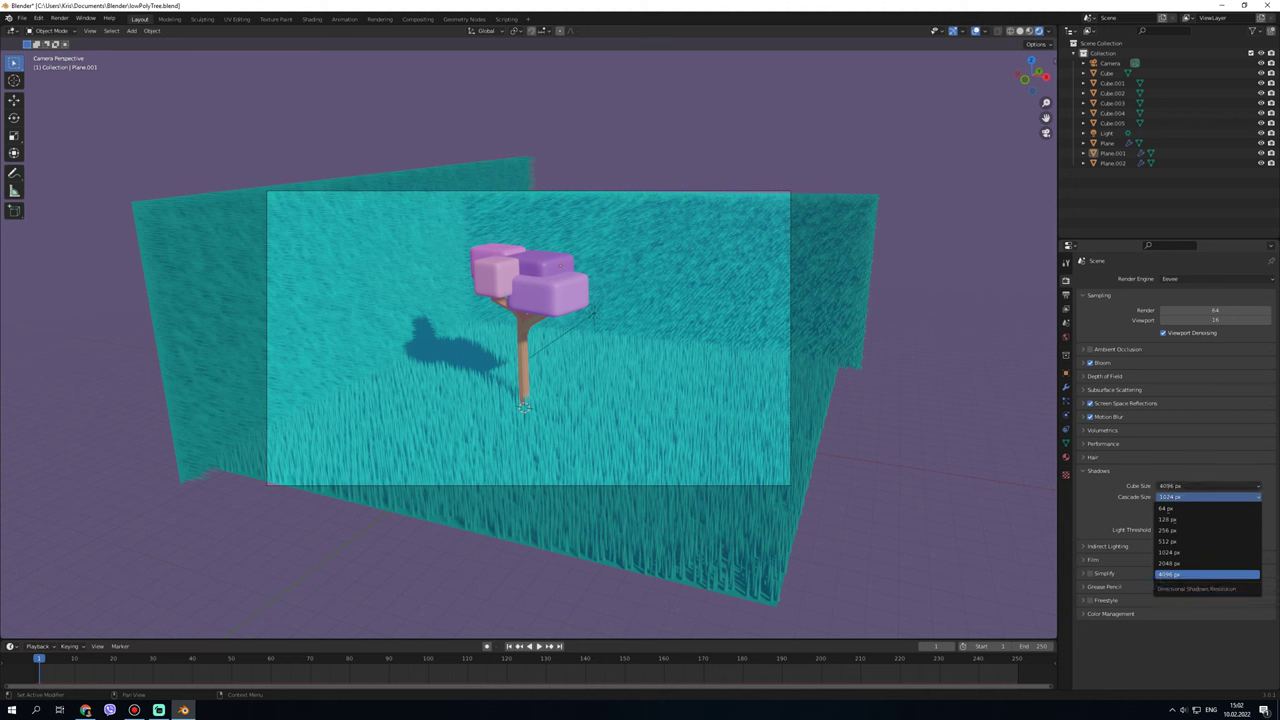
left_click(1205, 575)
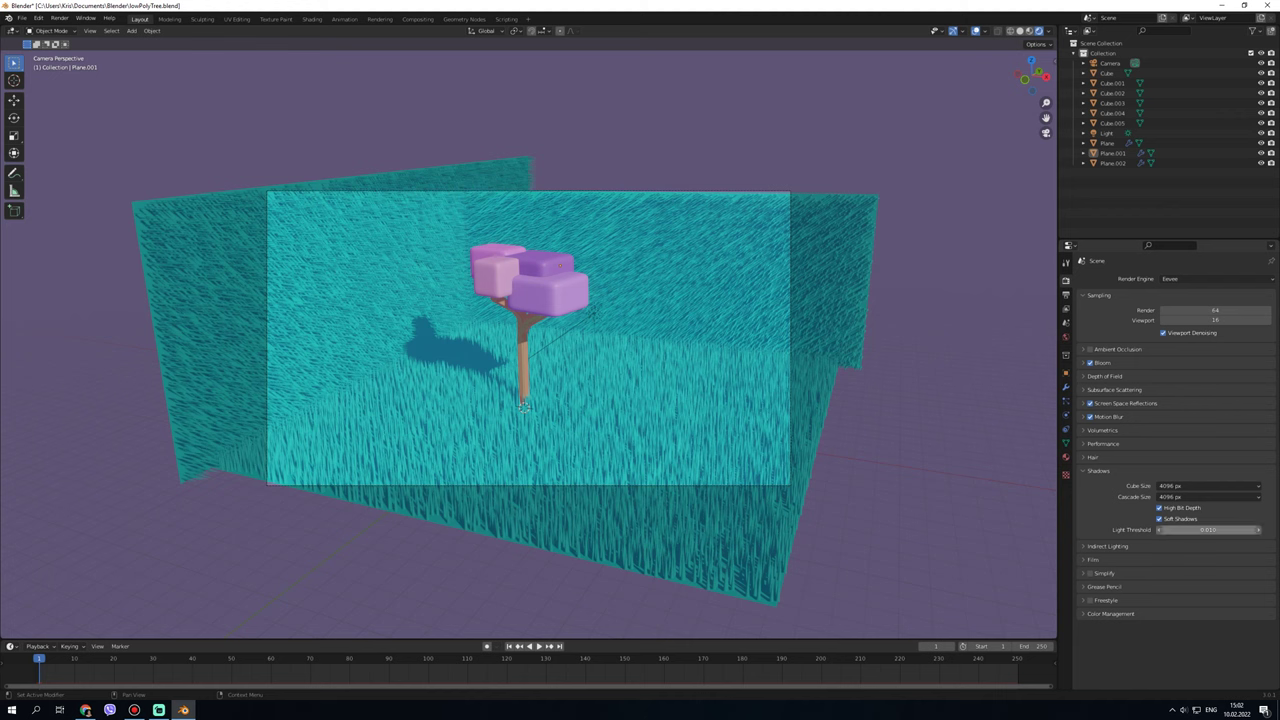
left_click_drag(1208, 530, 1240, 530)
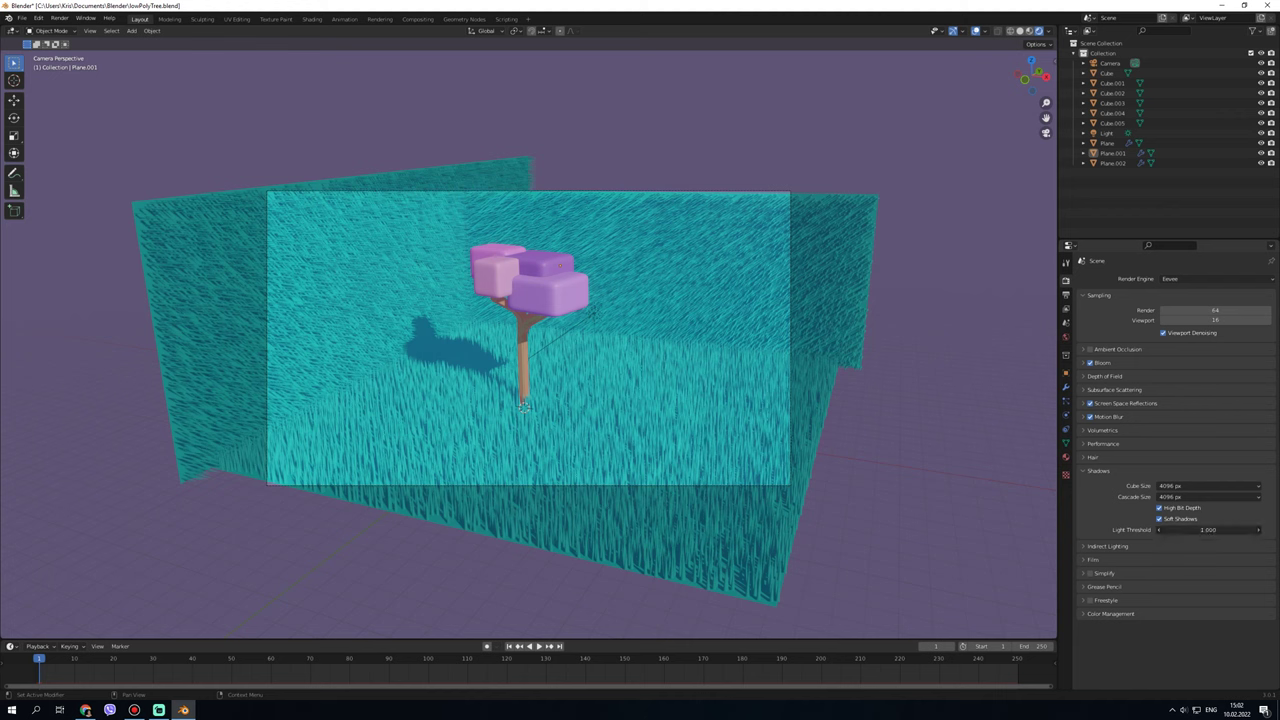
- Lower the film Filter Size to 4.65 px
left_click(1098, 470)
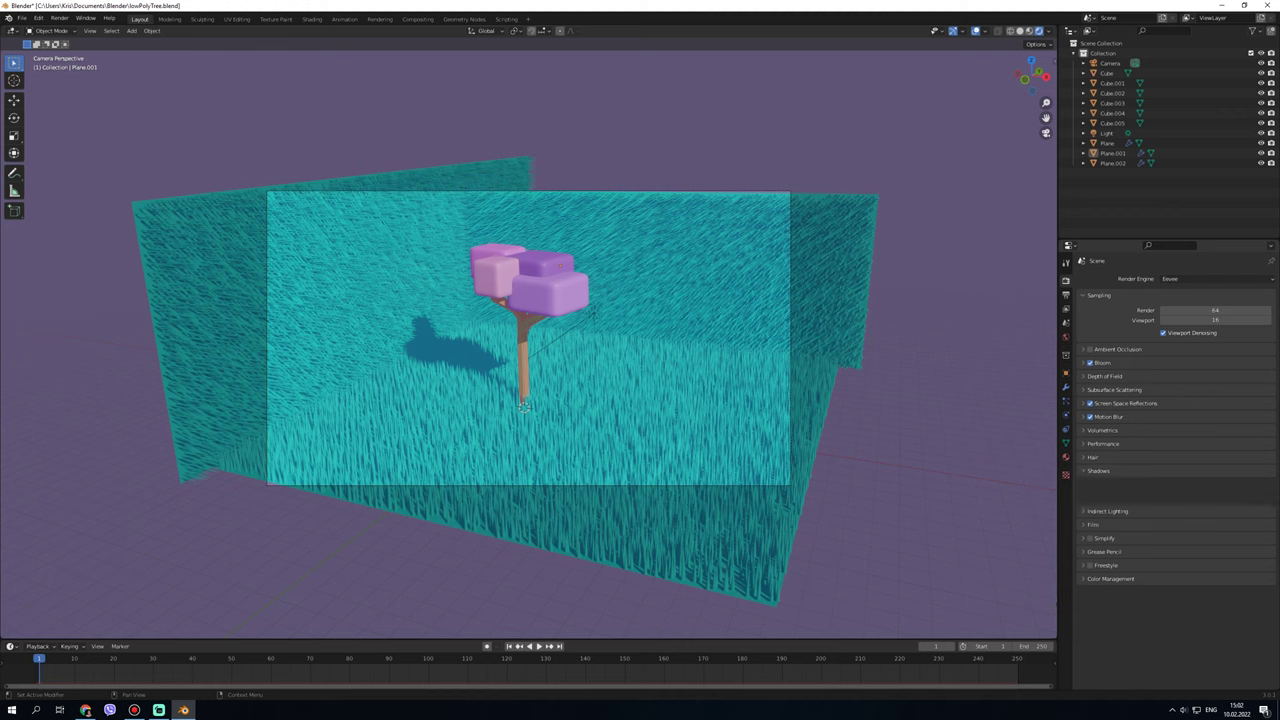
left_click(1094, 497)
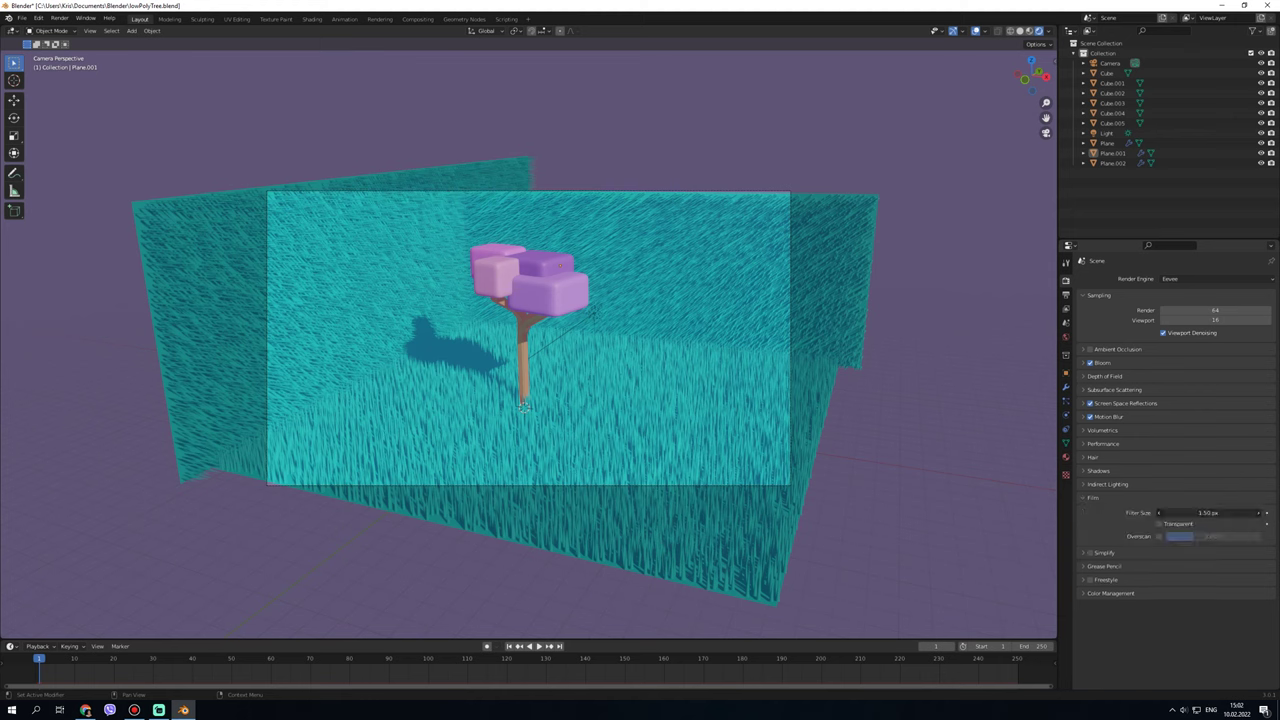
left_click(1208, 512)
key("Return")
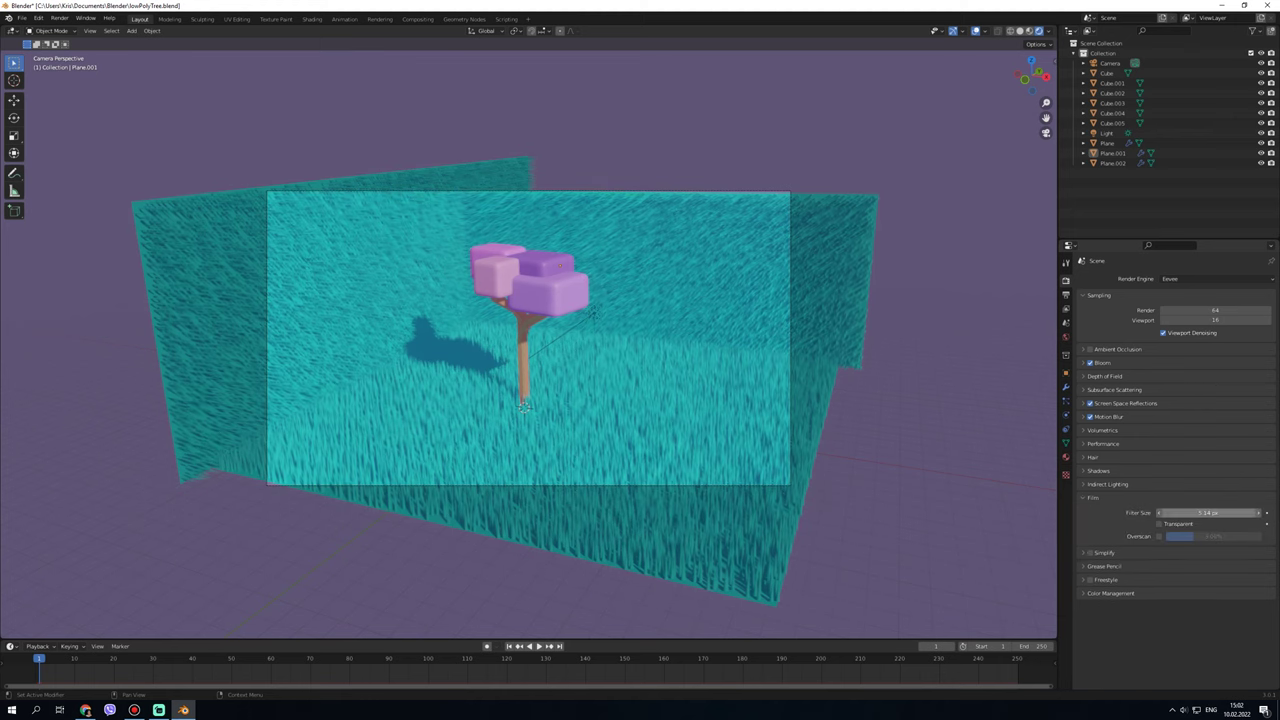
left_click_drag(1208, 512, 1170, 512)
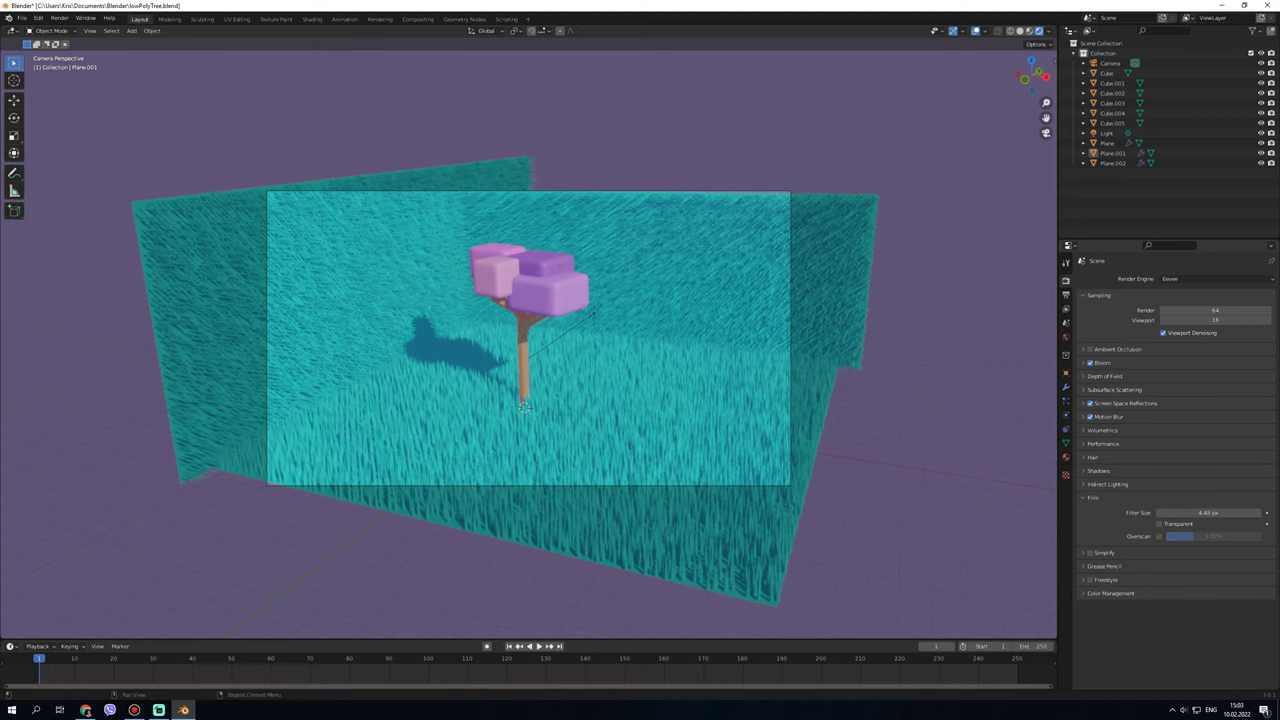
- Toggle the film Transparent background repeatedly to compare it with the purple world
left_click(1160, 523)
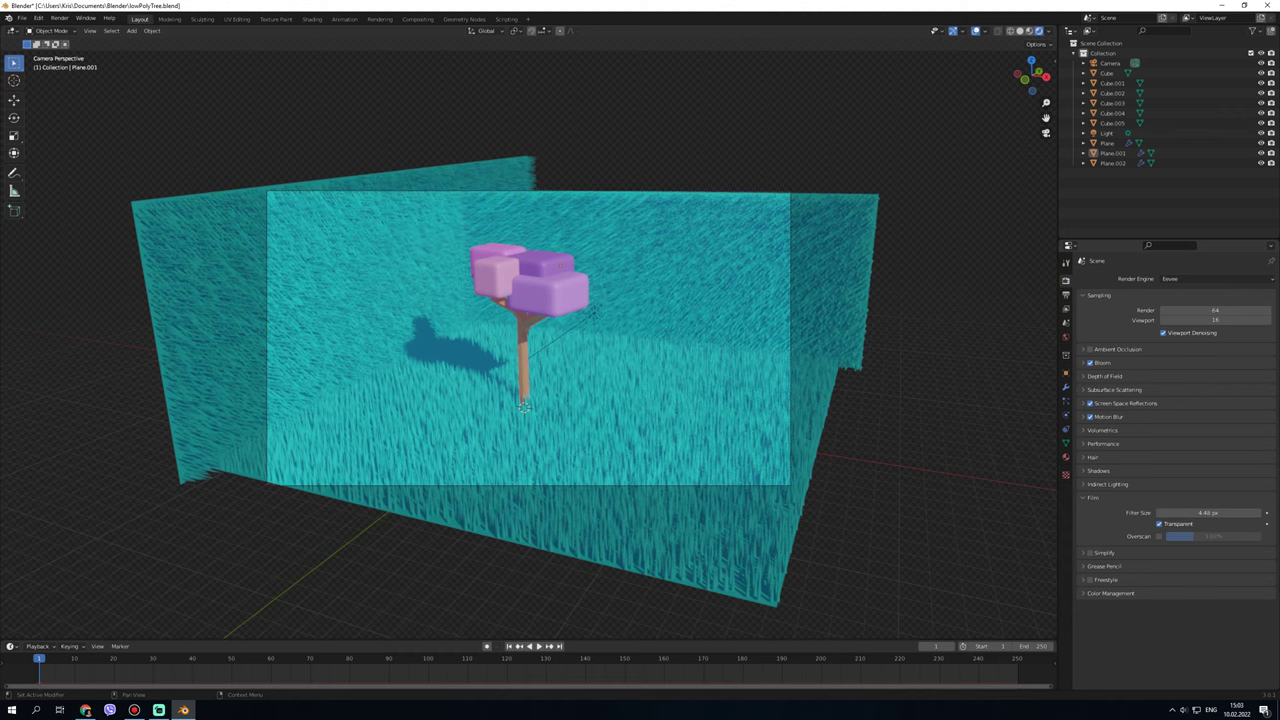
left_click(1160, 523)
left_click(1160, 523)
left_click(1160, 523)
left_click(1160, 523)
left_click(1160, 523)
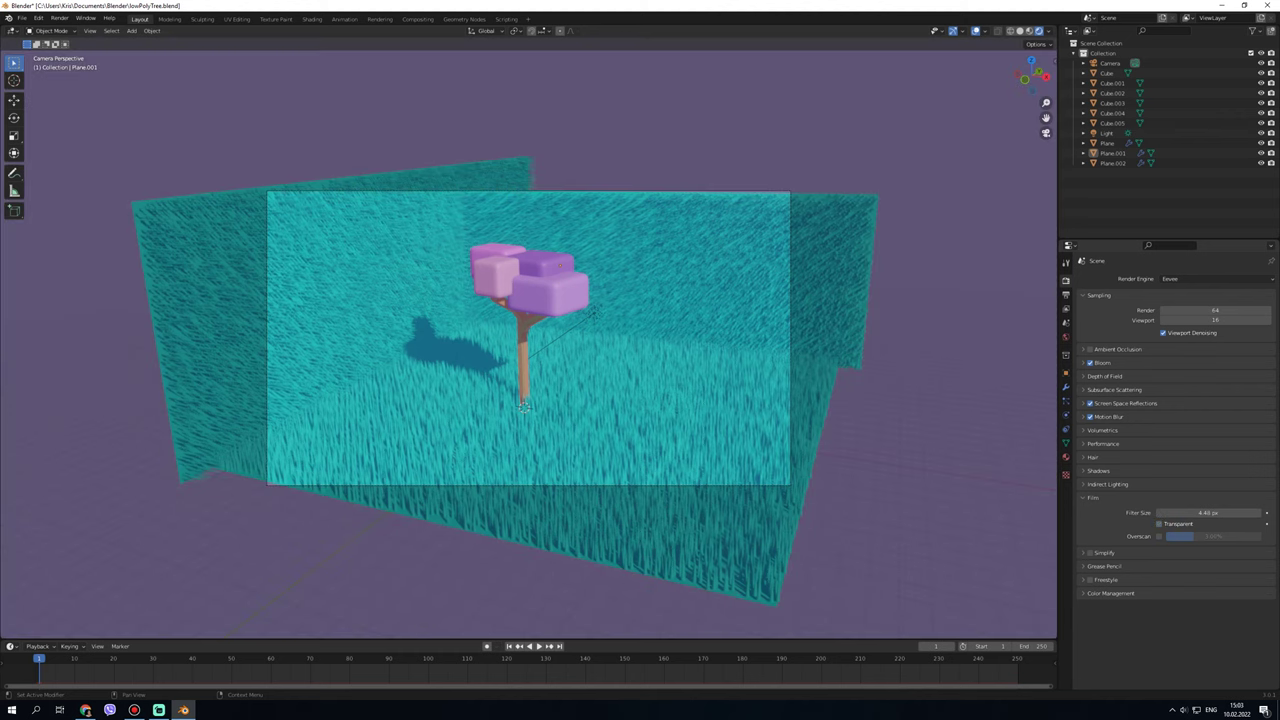
left_click(1160, 523)
left_click(1160, 523)
- Enable film Overscan and set it to 5.75%
mouse_move(1210, 536)
left_mouse_down()
mouse_move(1175, 536)
mouse_move(1262, 536)
left_mouse_up()
left_click(1159, 536)
left_click_drag(1213, 536, 1190, 536)
left_click(1159, 536)
left_click(1159, 536)
left_click(1093, 497)
- Briefly try Simplify, then turn it off again
left_click(1104, 511)
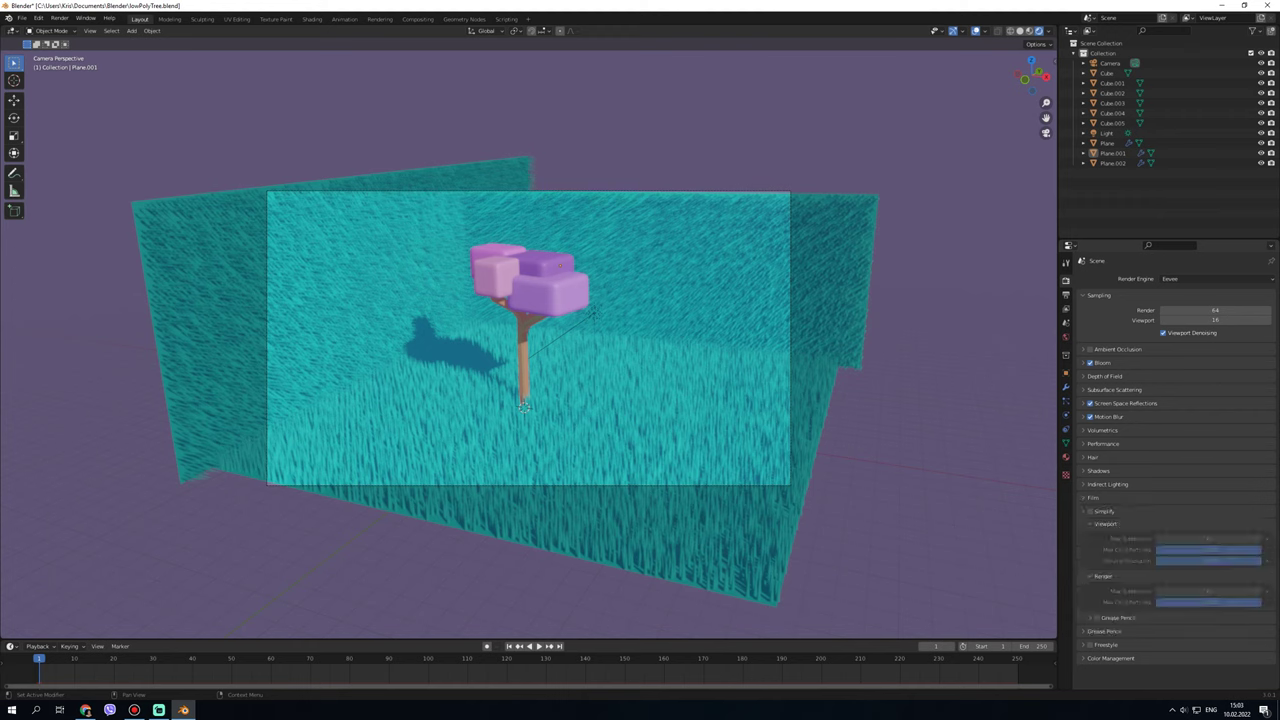
left_click(1090, 511)
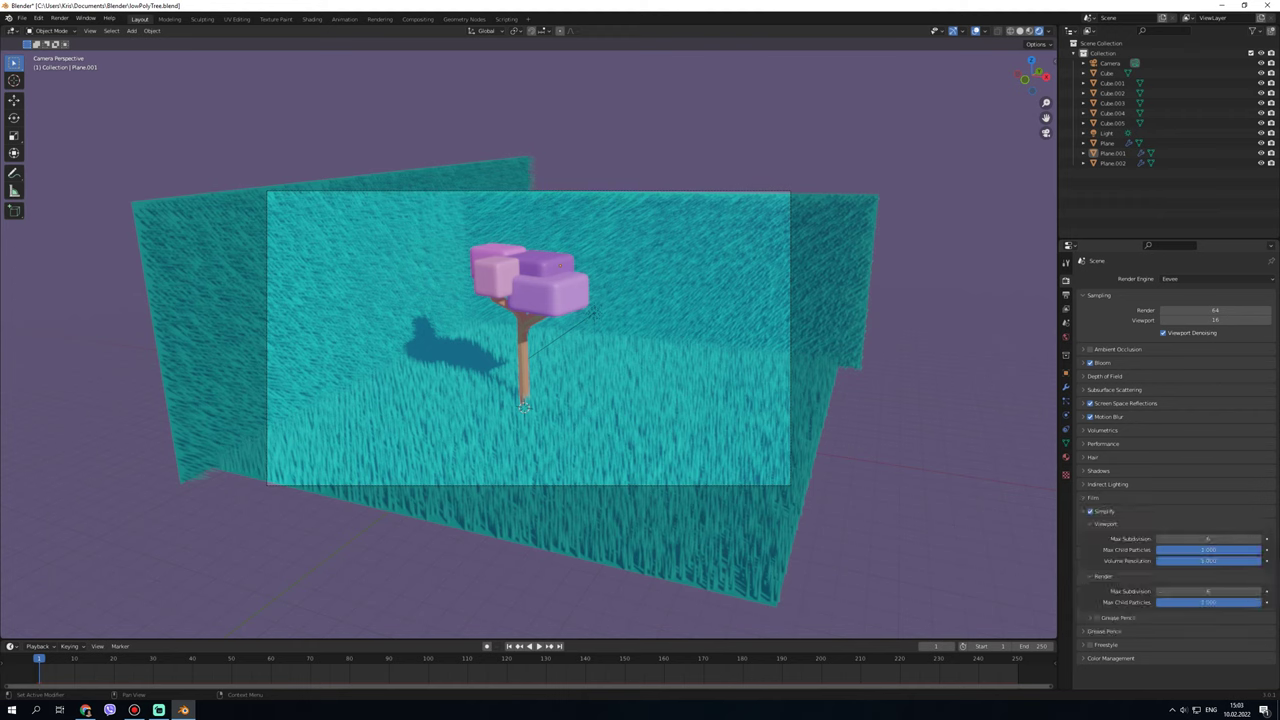
left_click(1090, 511)
left_click(1104, 511)
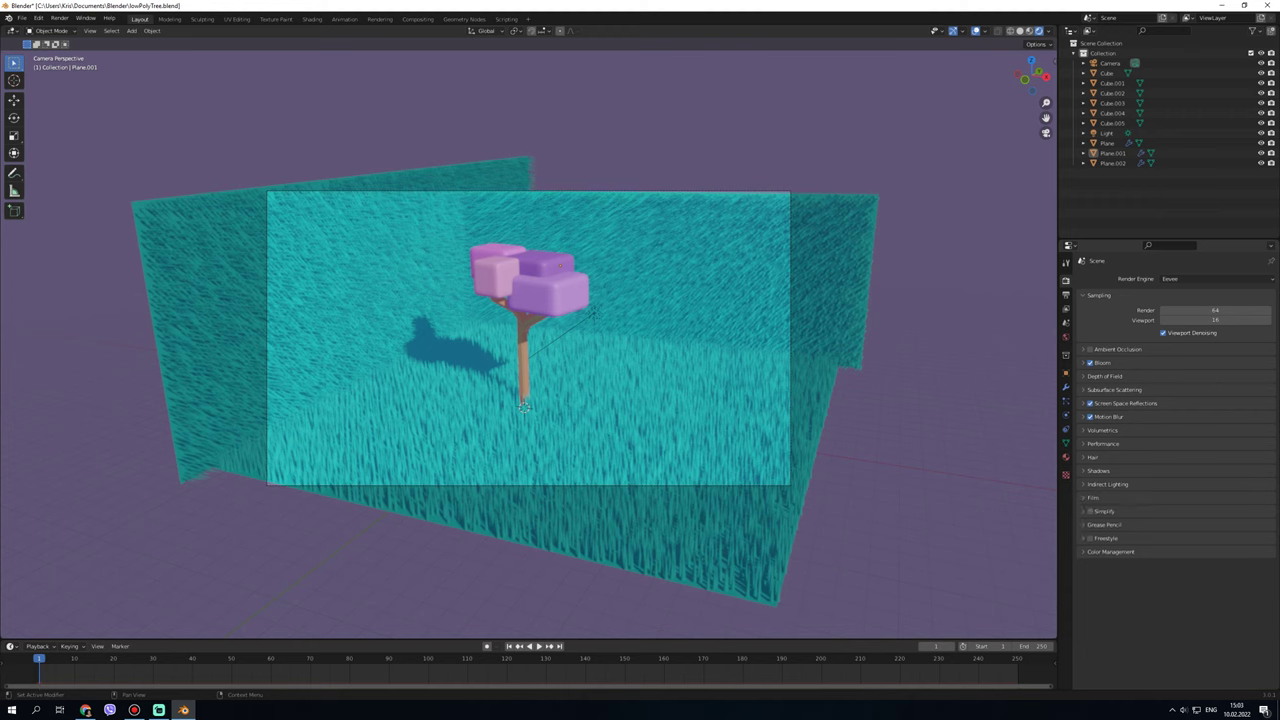
- Set the Color Management look to Very High Contrast
left_click(1110, 551)
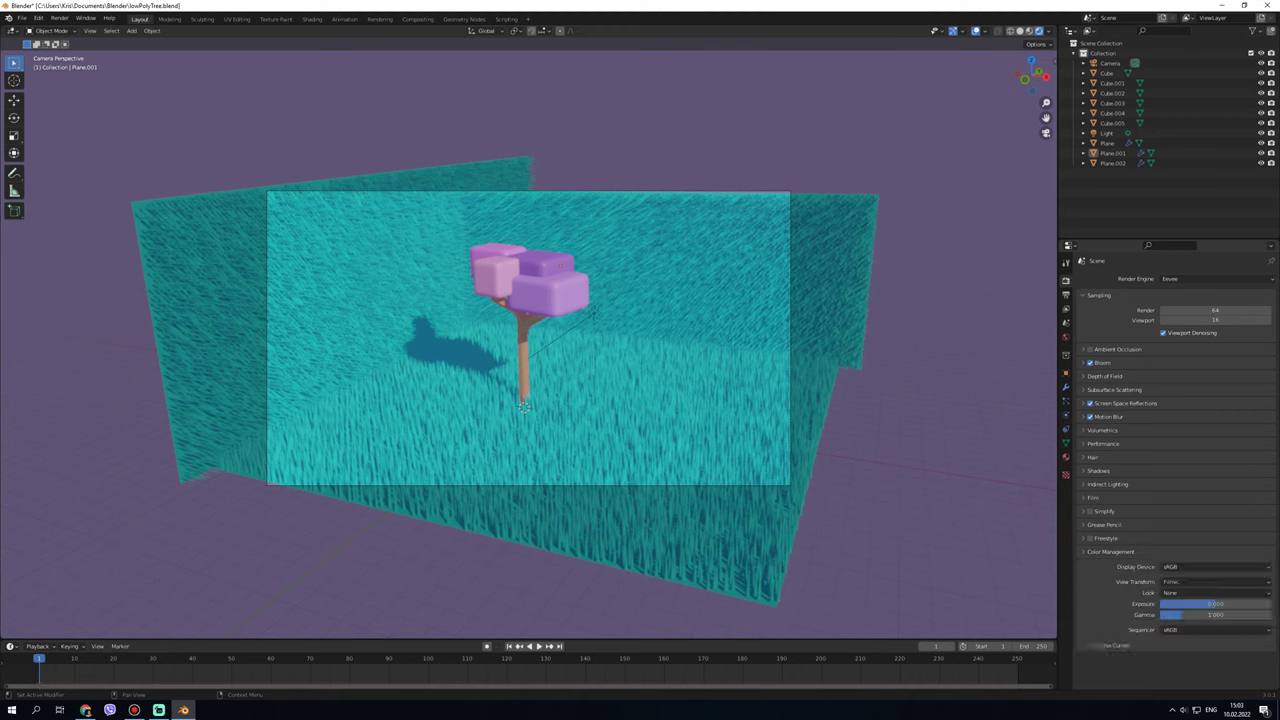
left_click(1215, 581)
left_click(1215, 581)
left_click(1215, 593)
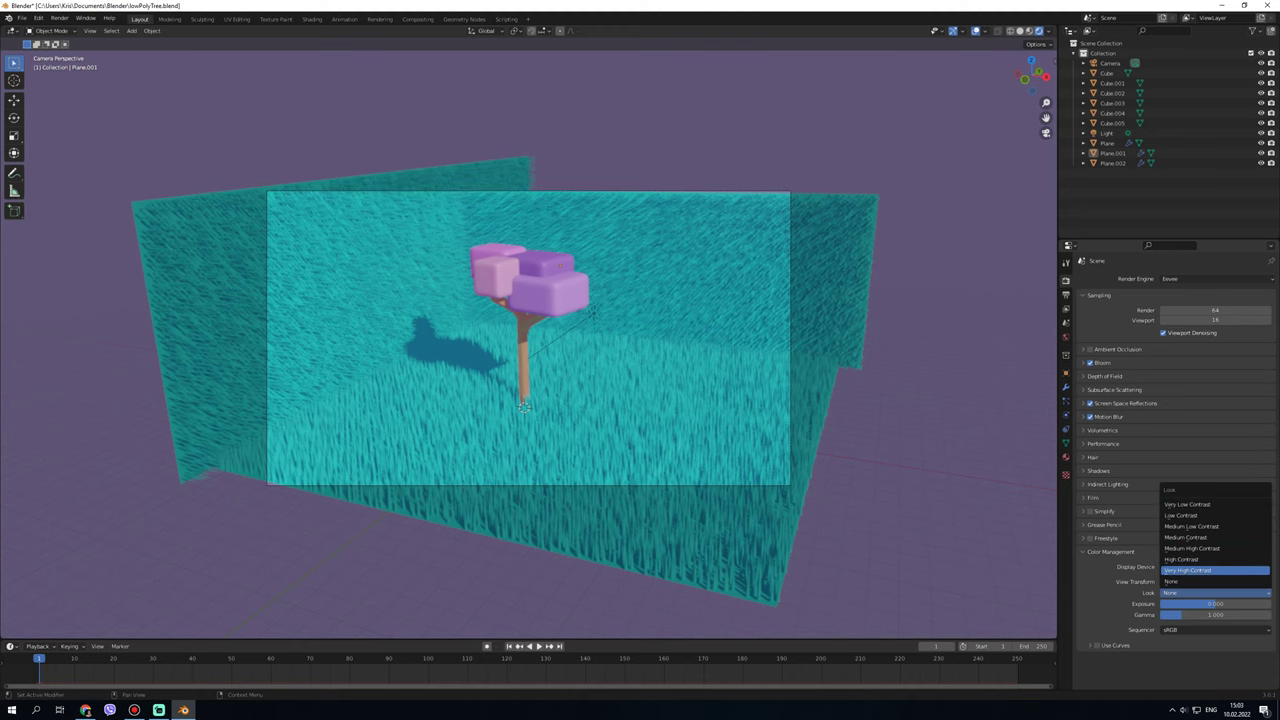
left_click(1190, 570)
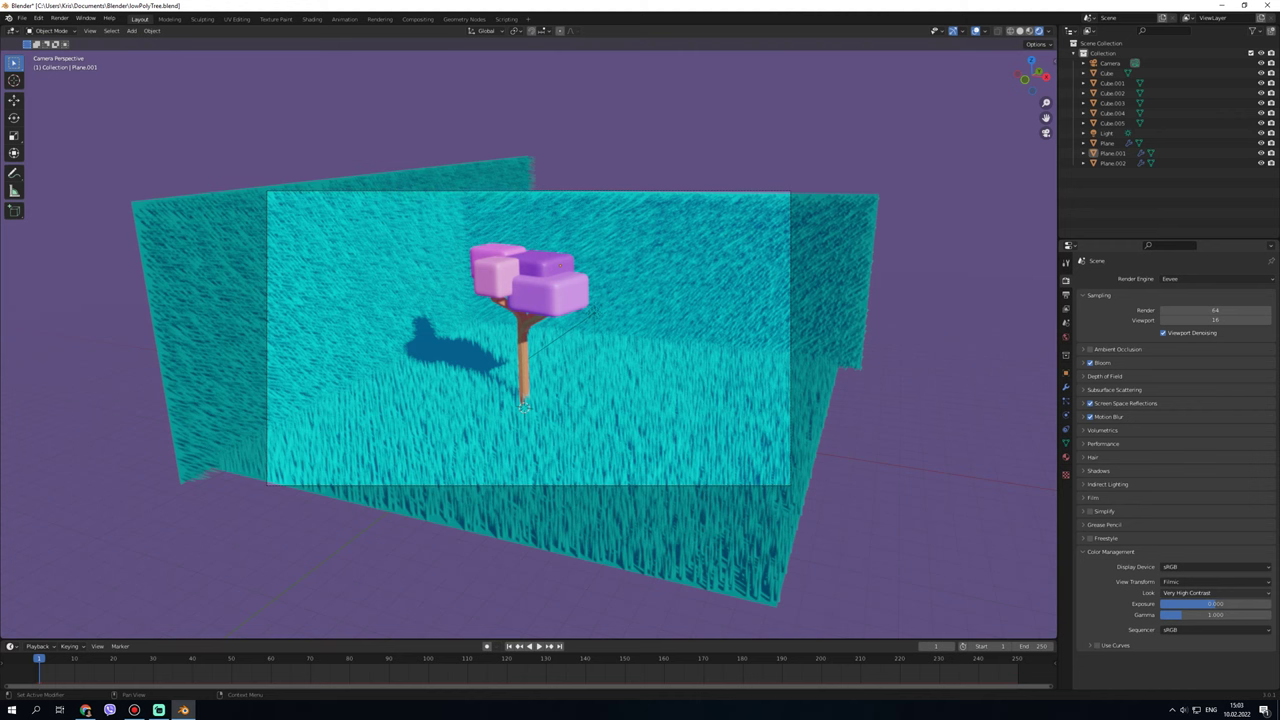
- Preview the Standard, Raw, Filmic Log and False Color view transforms
left_click(1180, 581)
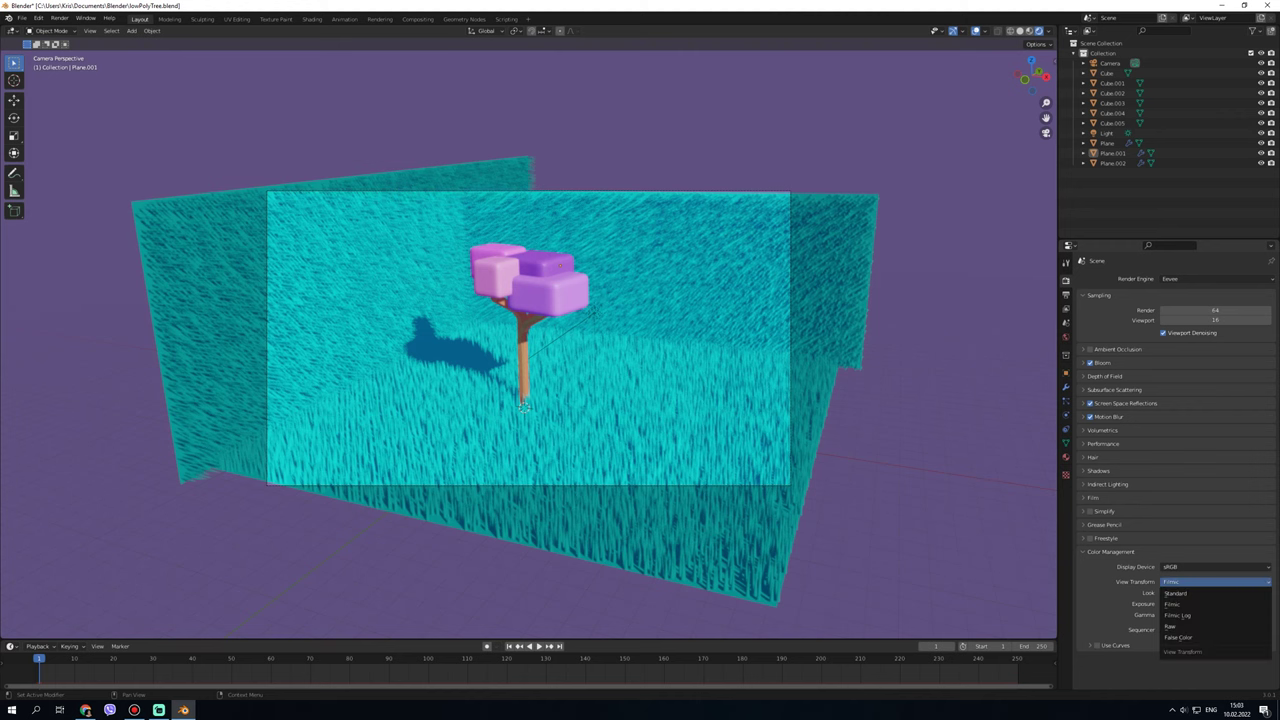
left_click(1178, 593)
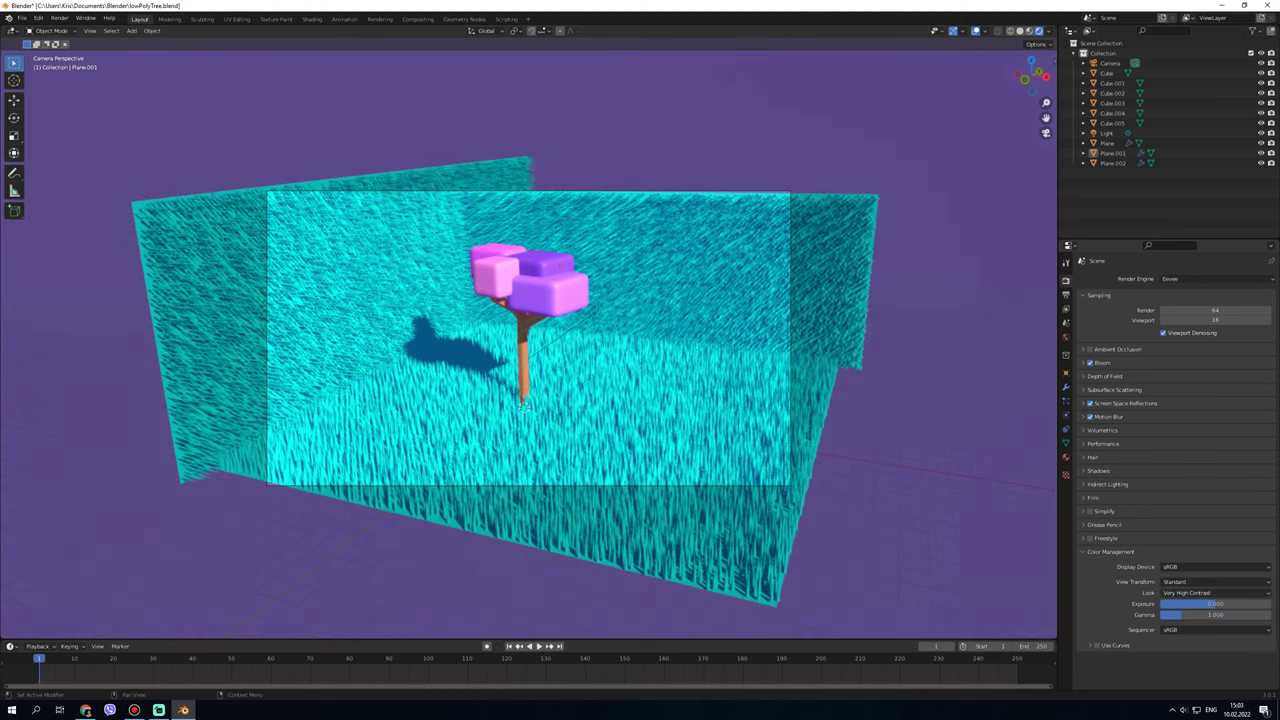
left_click(1180, 581)
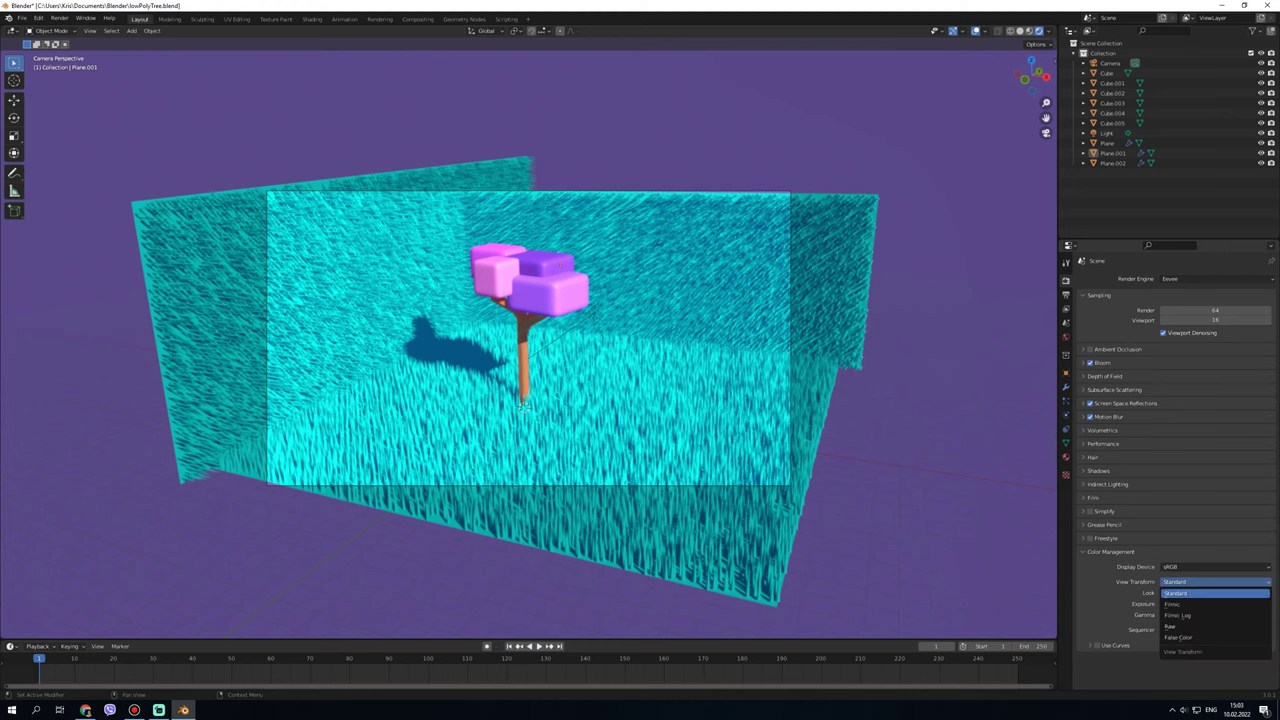
left_click(1186, 627)
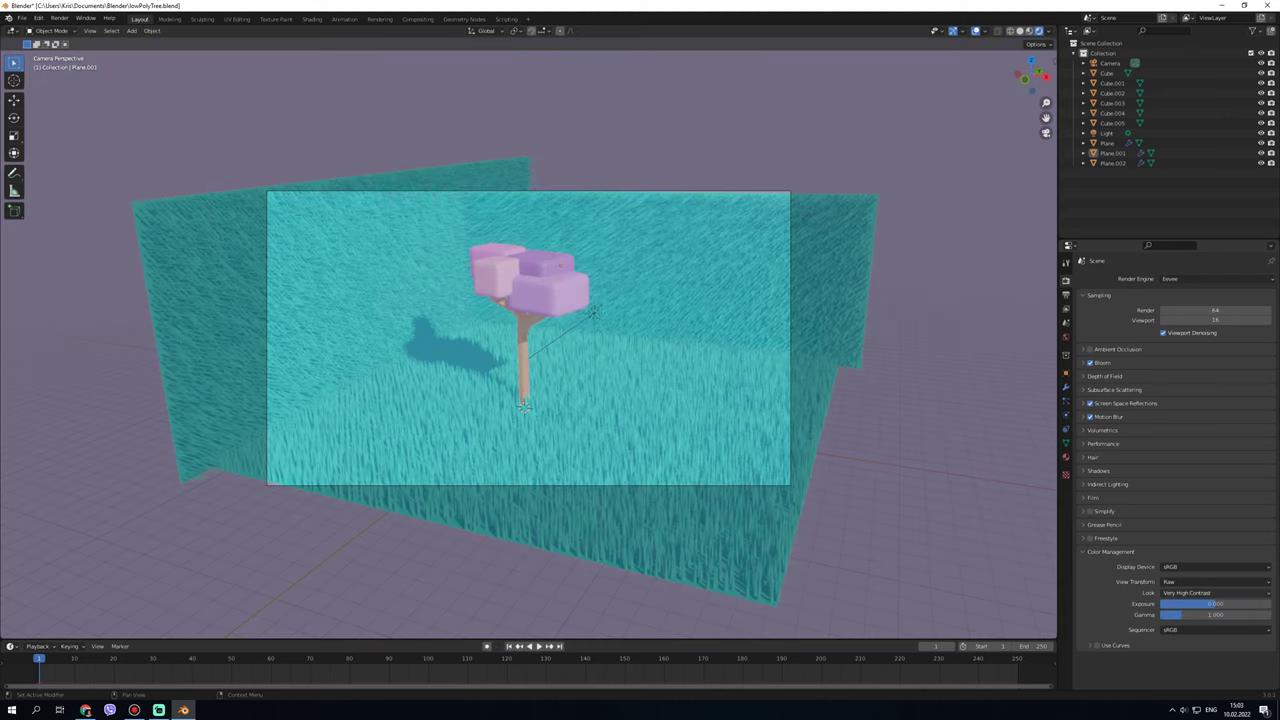
left_click(1190, 581)
left_click(1190, 615)
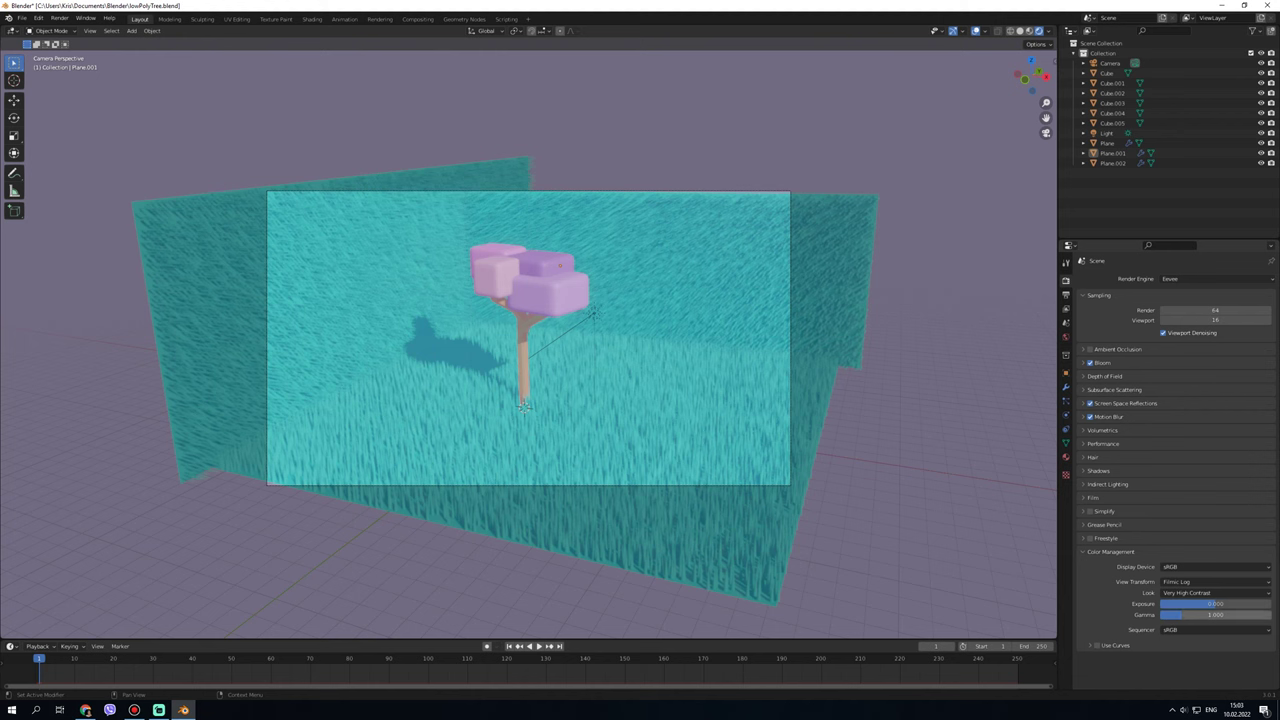
left_click(1190, 581)
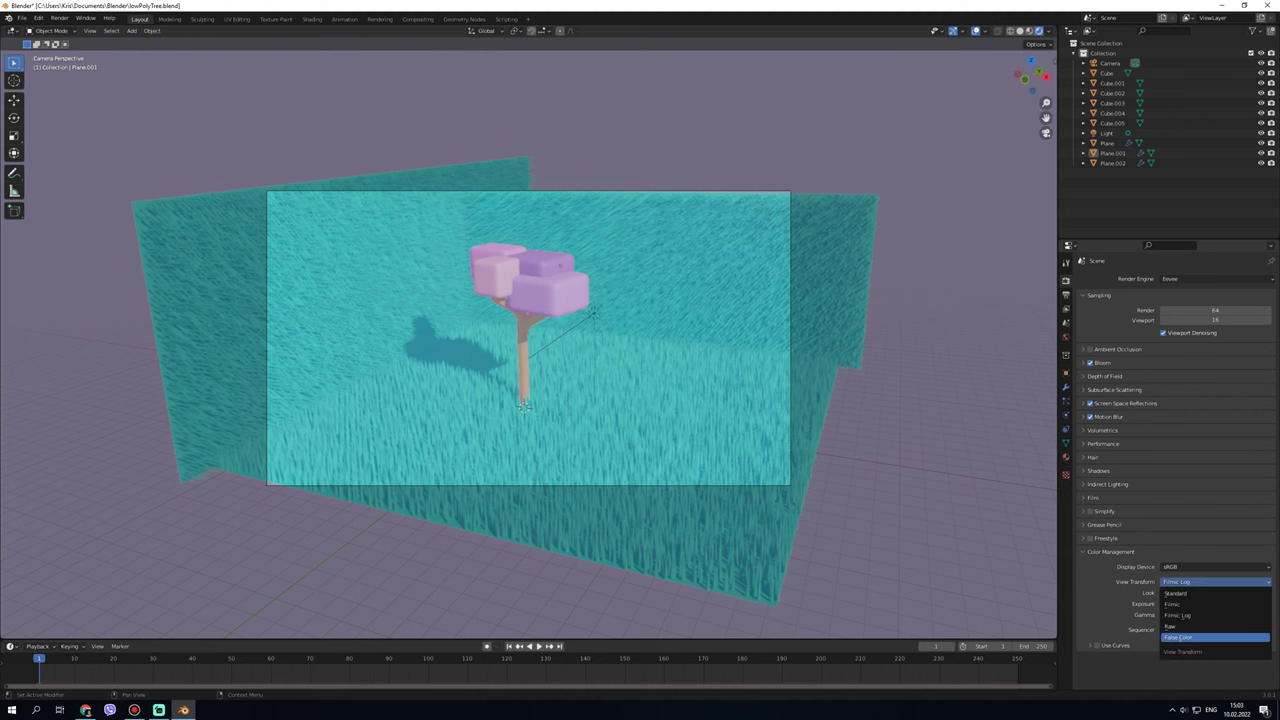
left_click(1178, 637)
- Try Filmic, settle on the Standard view transform, and render the frame with F12
left_click(1190, 581)
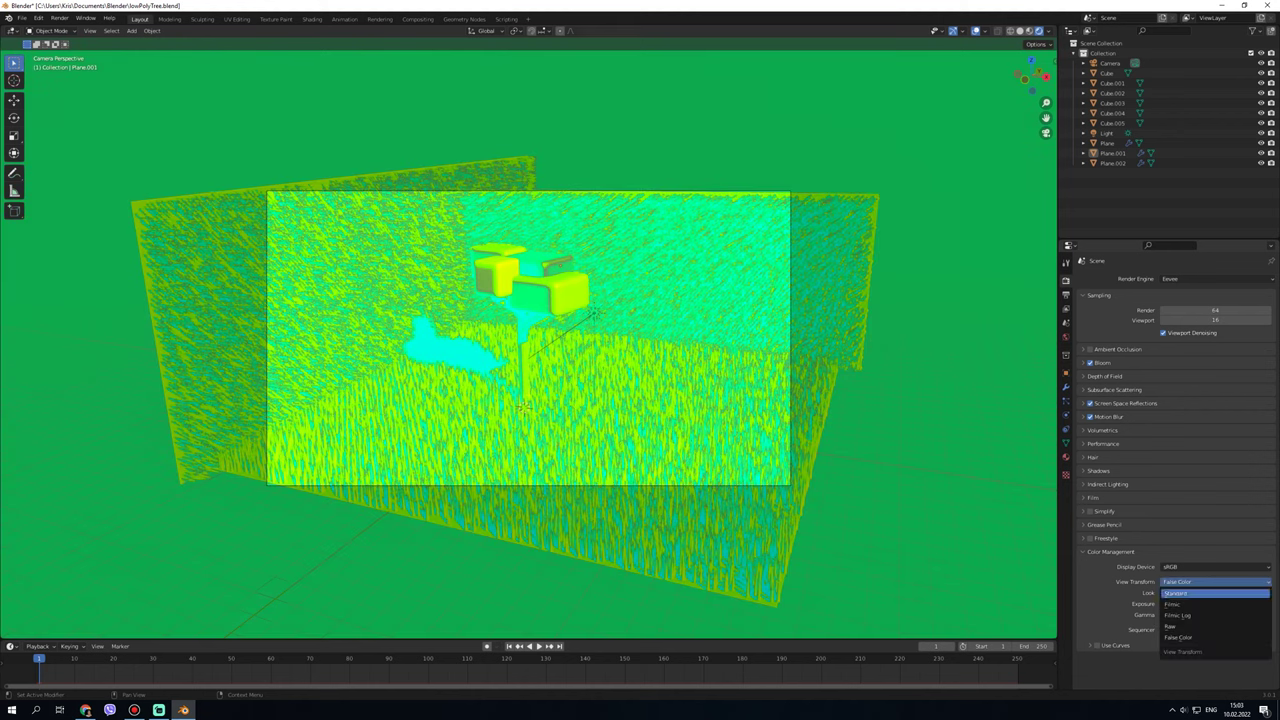
left_click(1180, 604)
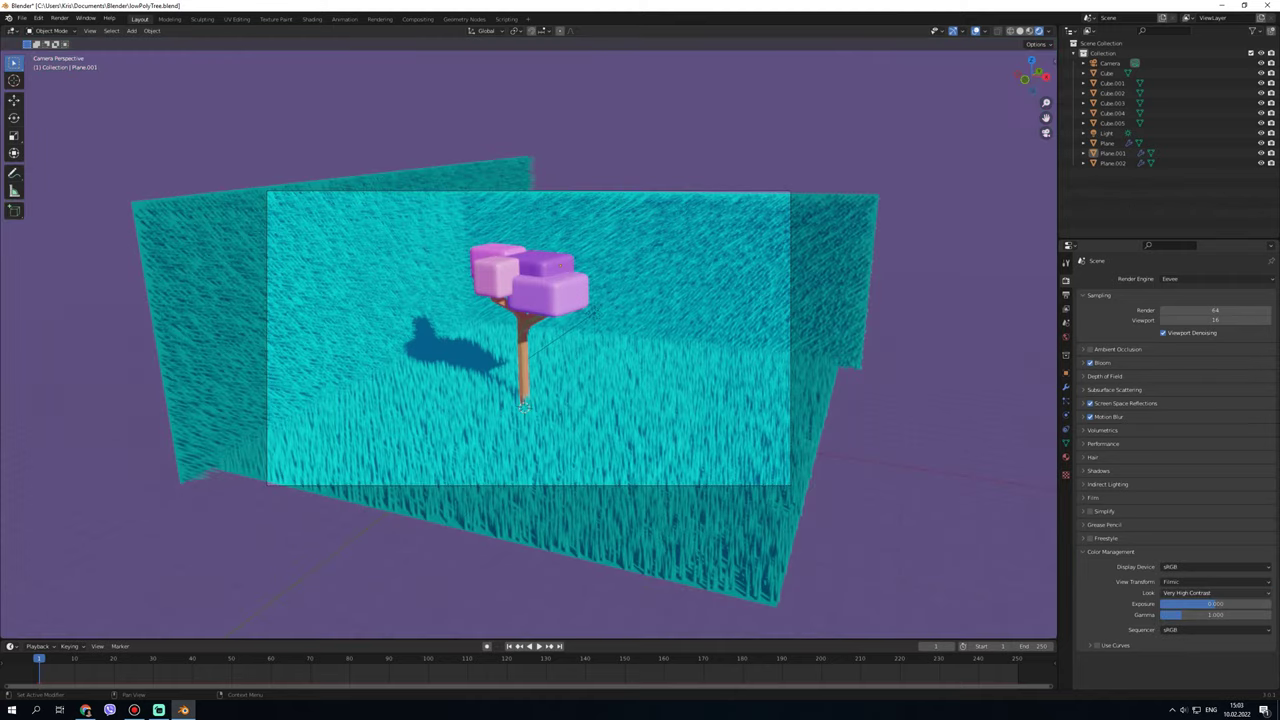
left_click(1190, 581)
left_click(1180, 593)
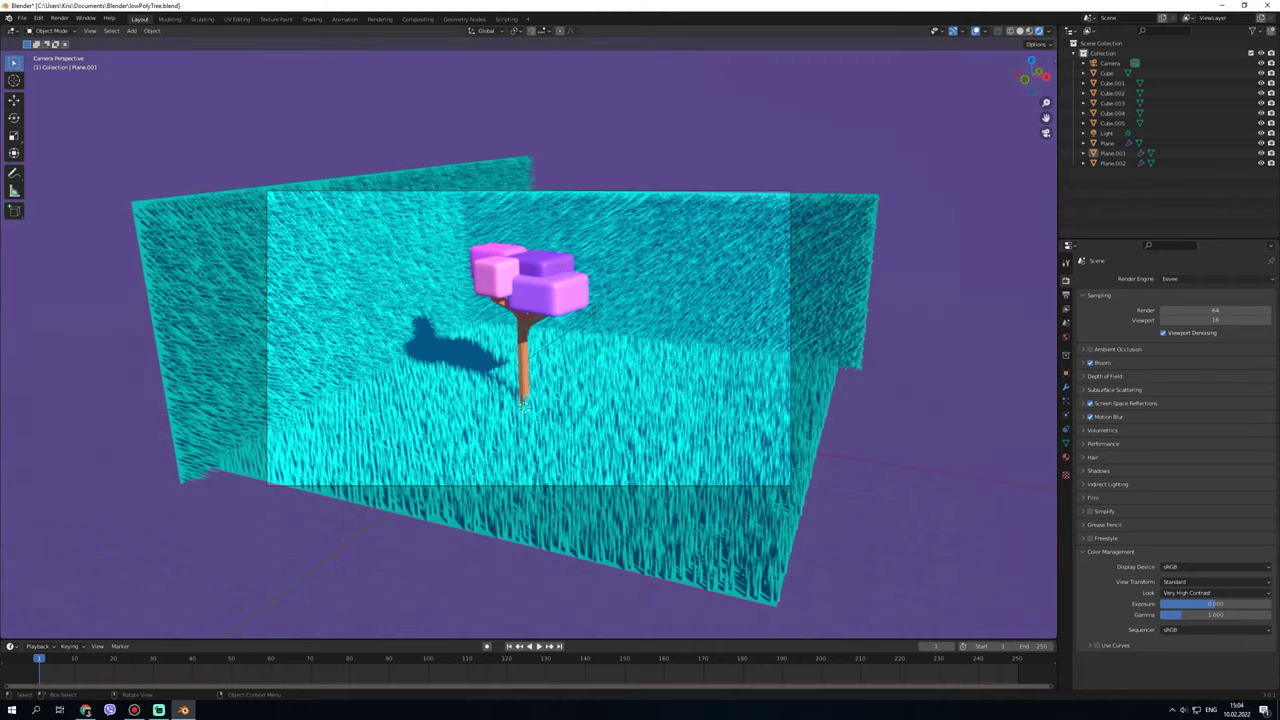
key("F12")
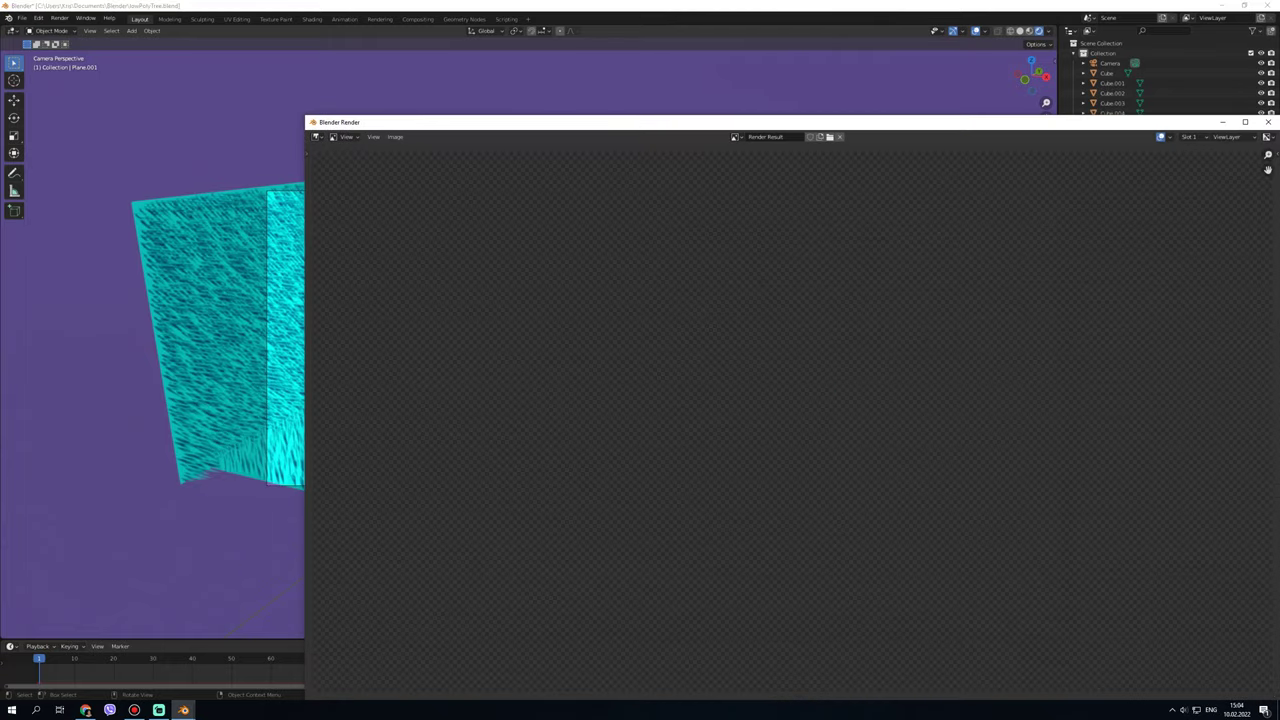
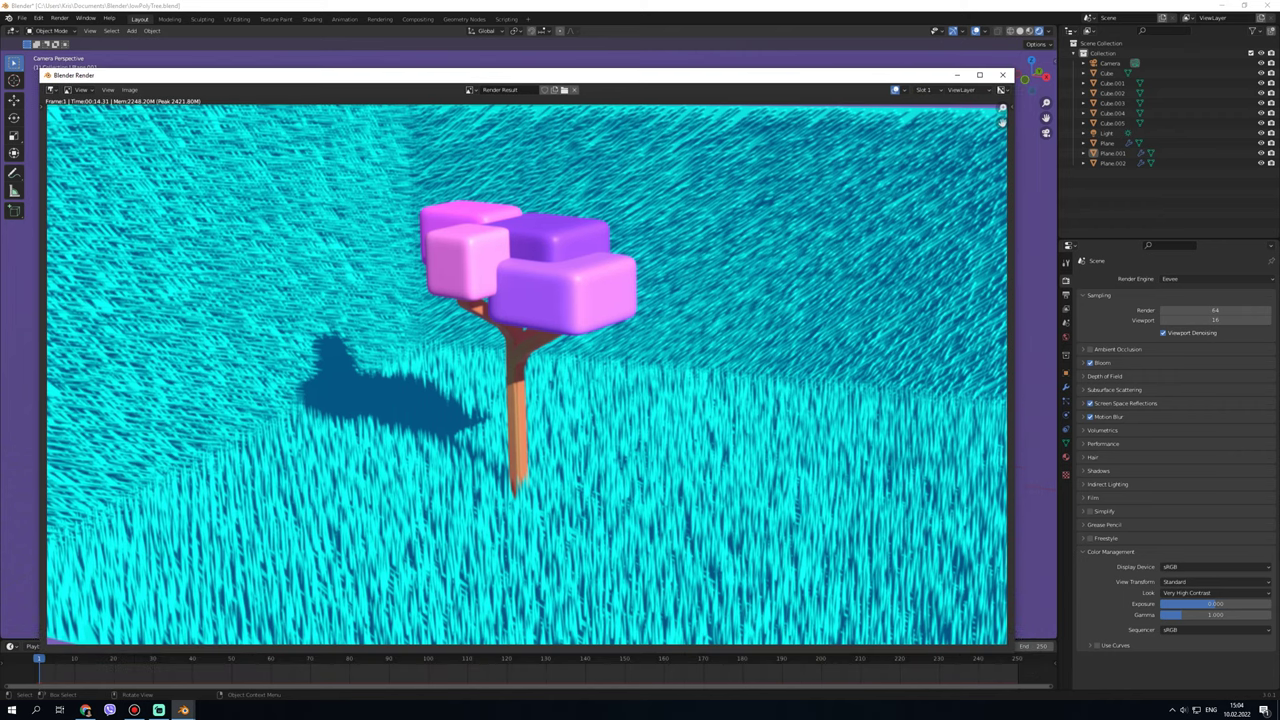
- Save the finished render as the PNG LowPolyTreeWithBG.2png.png in the Blender documents folder
key("shift+alt+s")
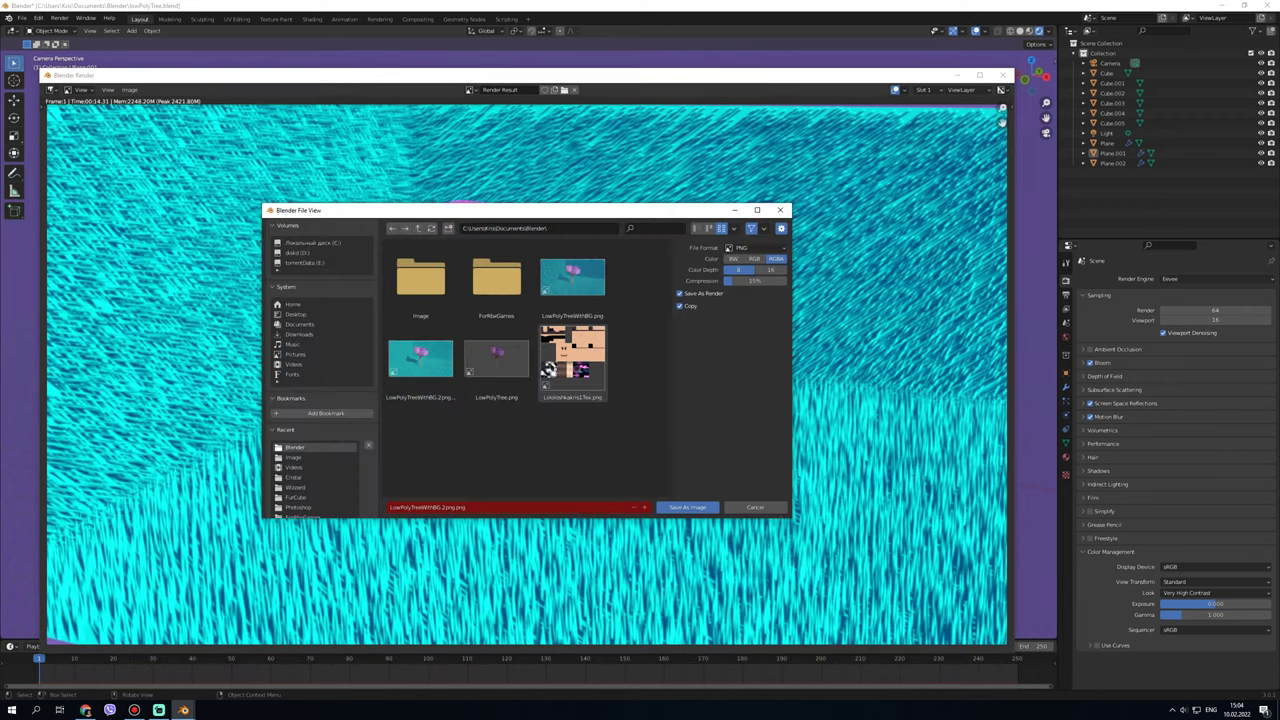
left_click(445, 507)
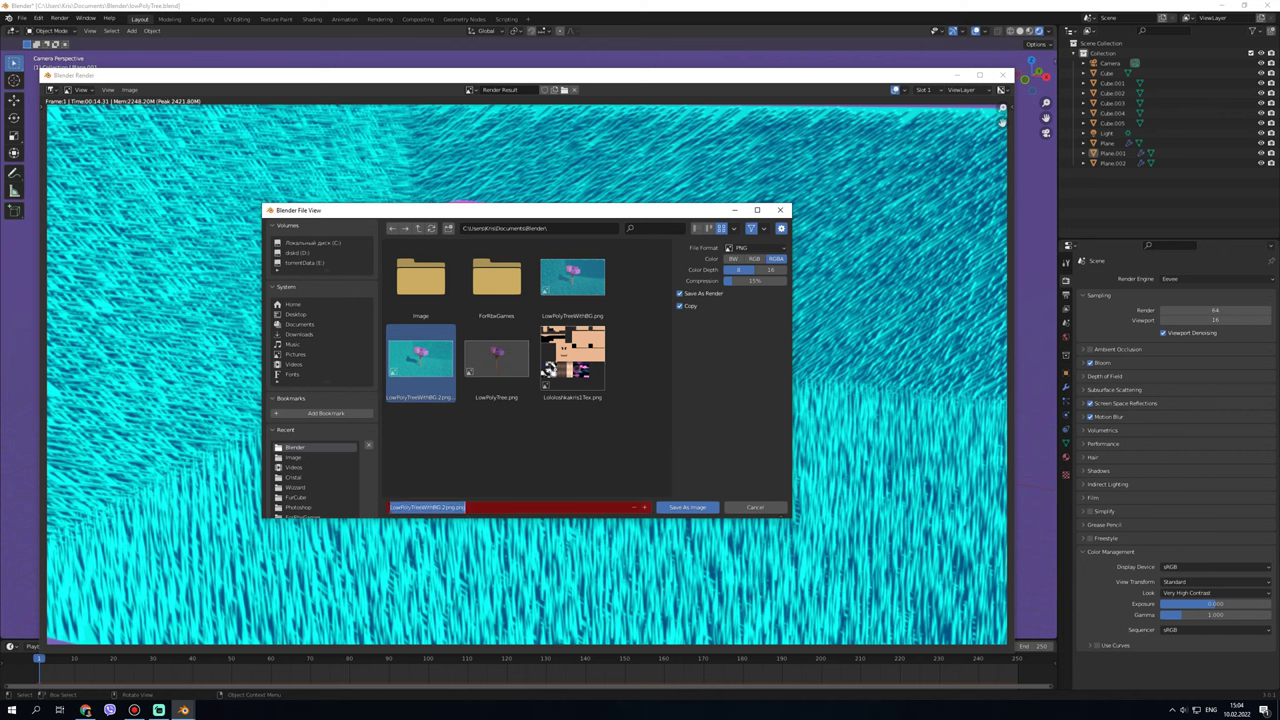
key("Return")
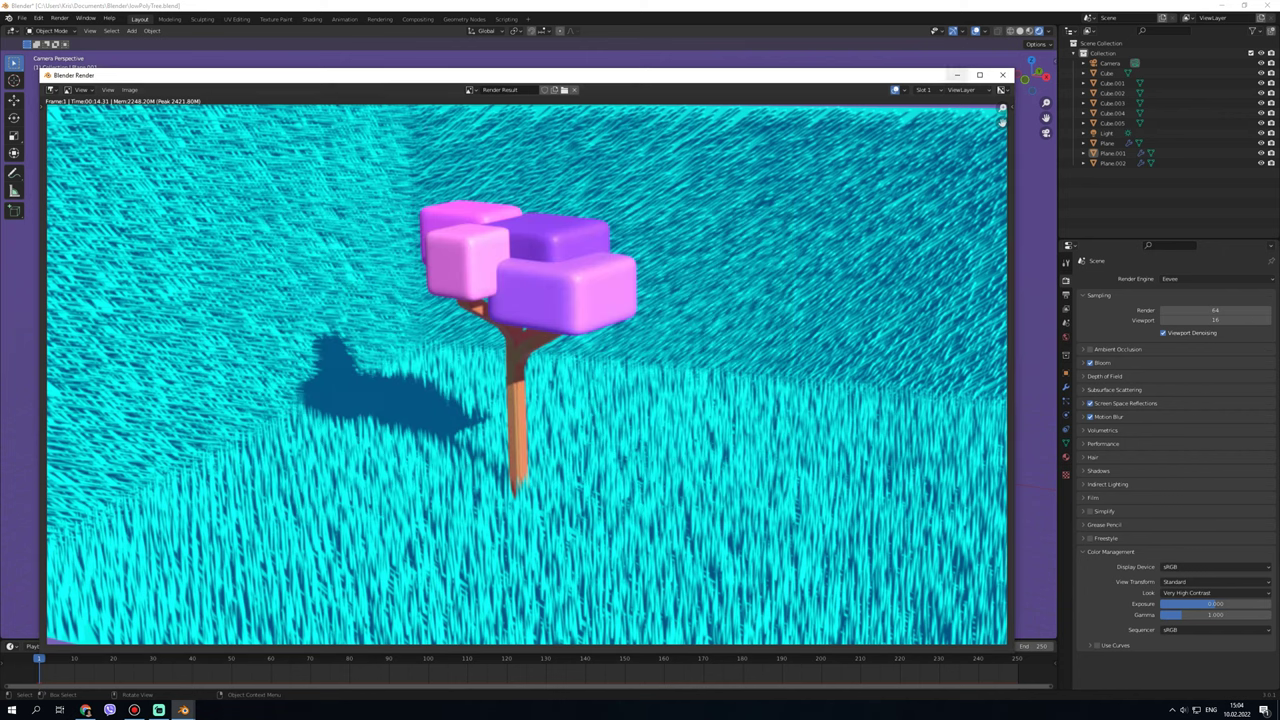
- Close the render result and set the Color Management view transform to Filmic
left_click(1002, 74)
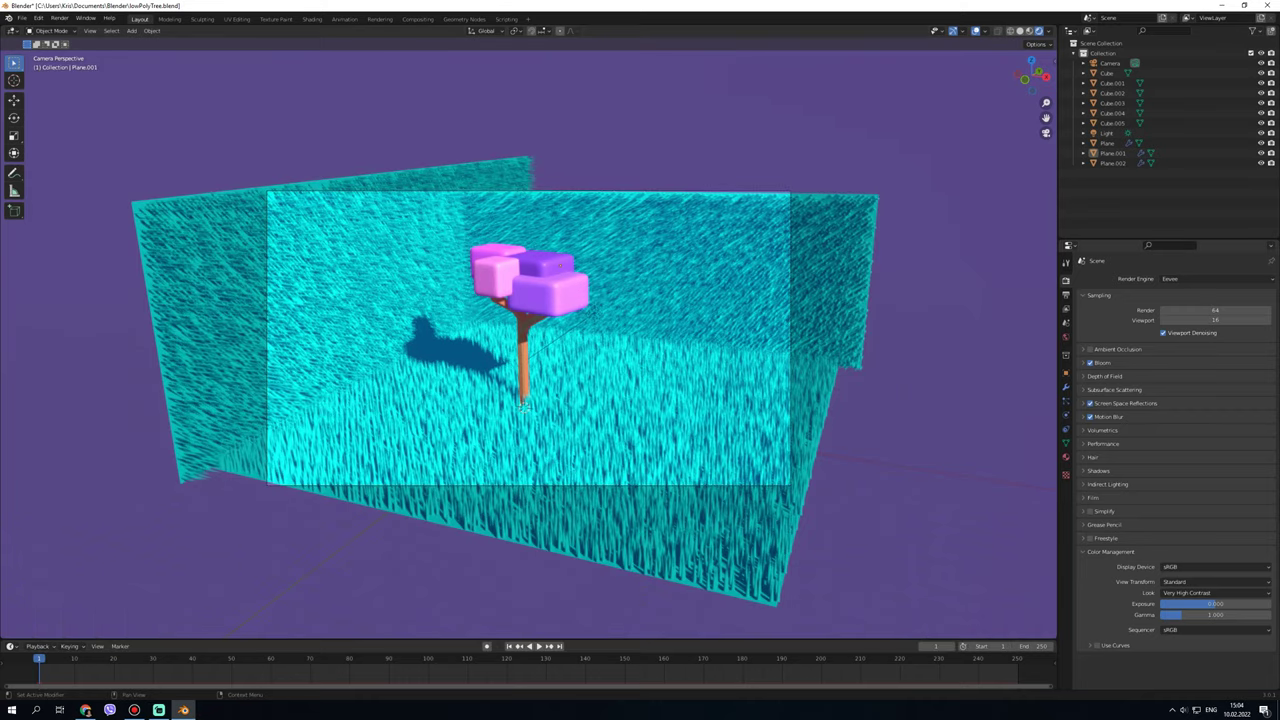
left_click(1215, 581)
left_click(1215, 604)
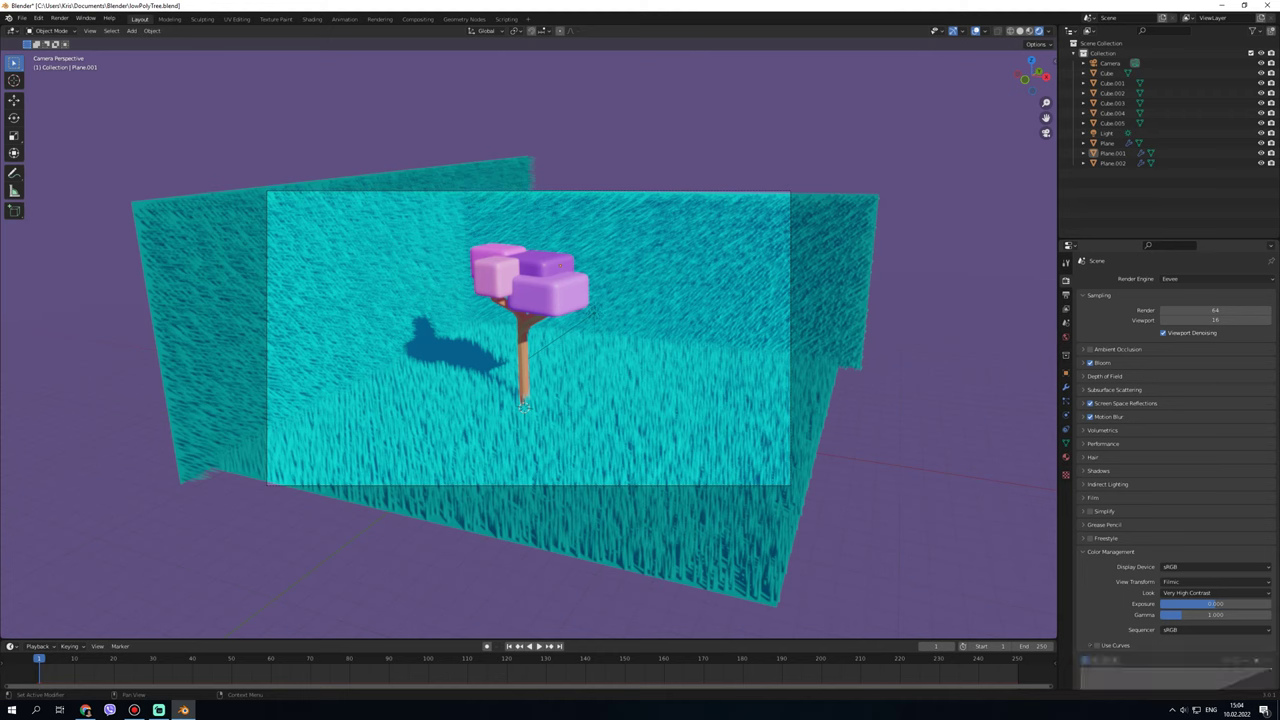
left_click(1110, 551)
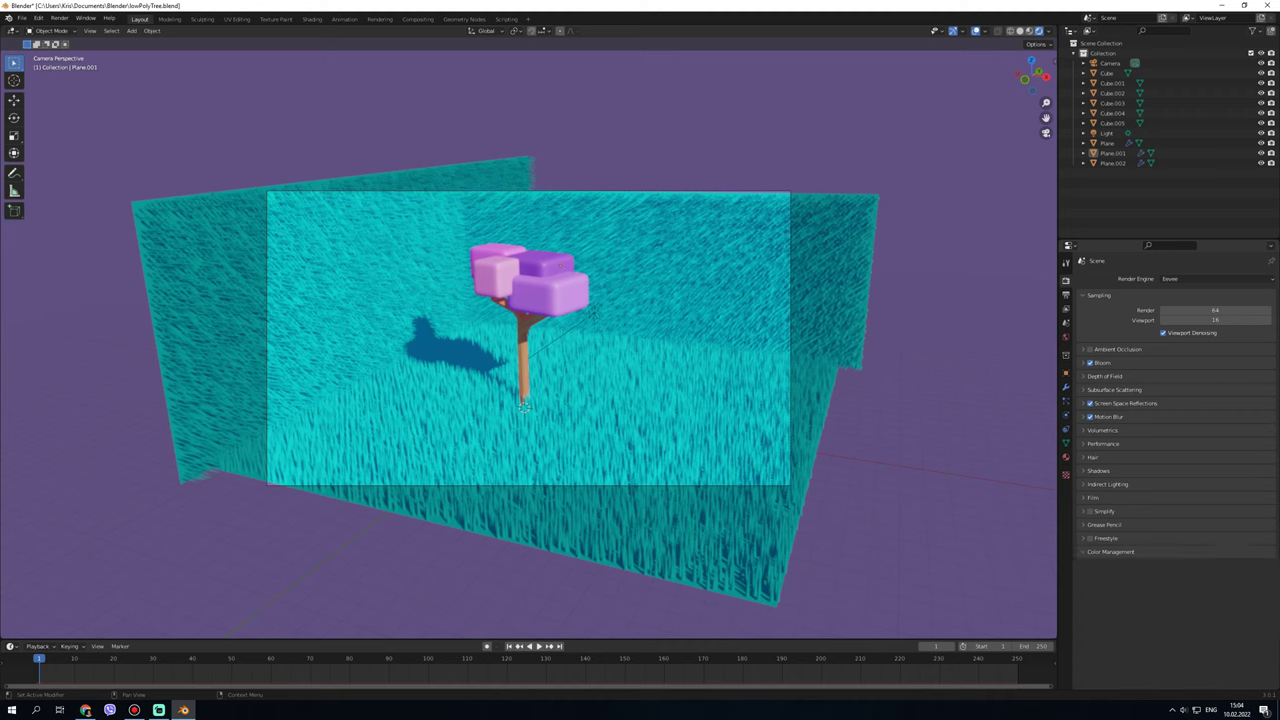
left_click(1093, 457)
left_click(1093, 457)
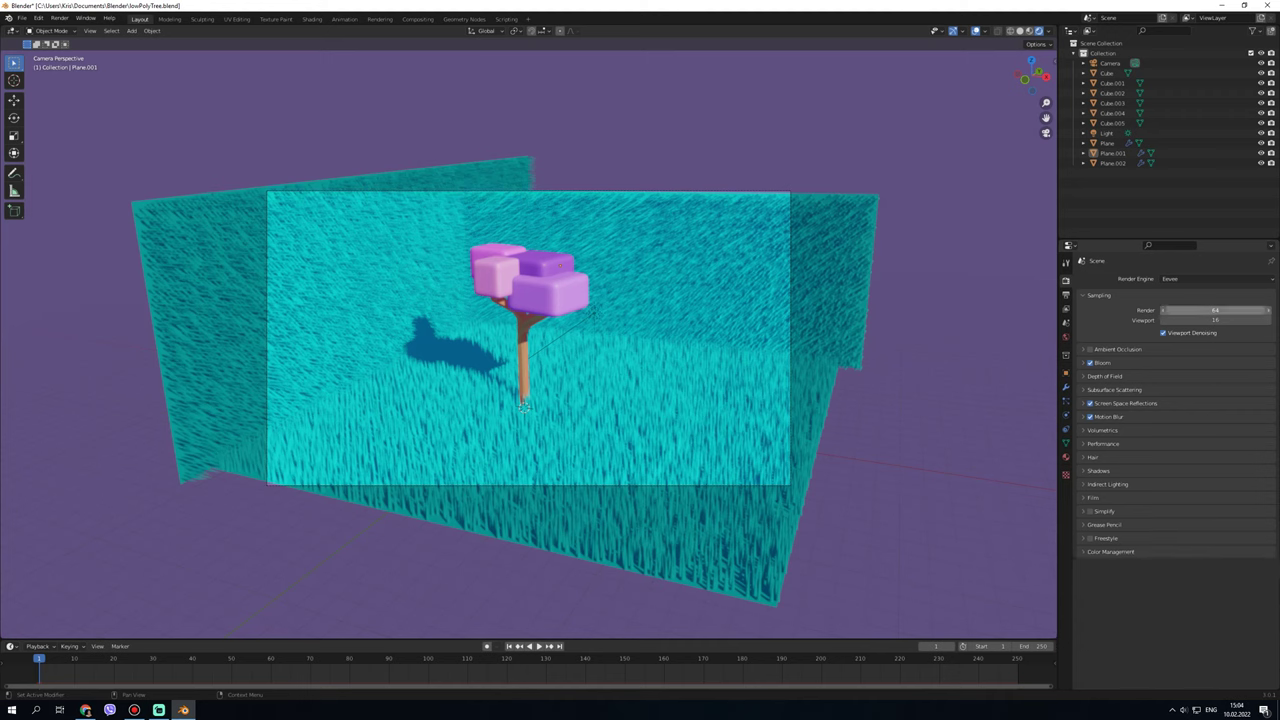
- Set the Eevee render and viewport samples both to 1000
left_click_drag(1215, 310, 1250, 310)
left_click(1215, 310)
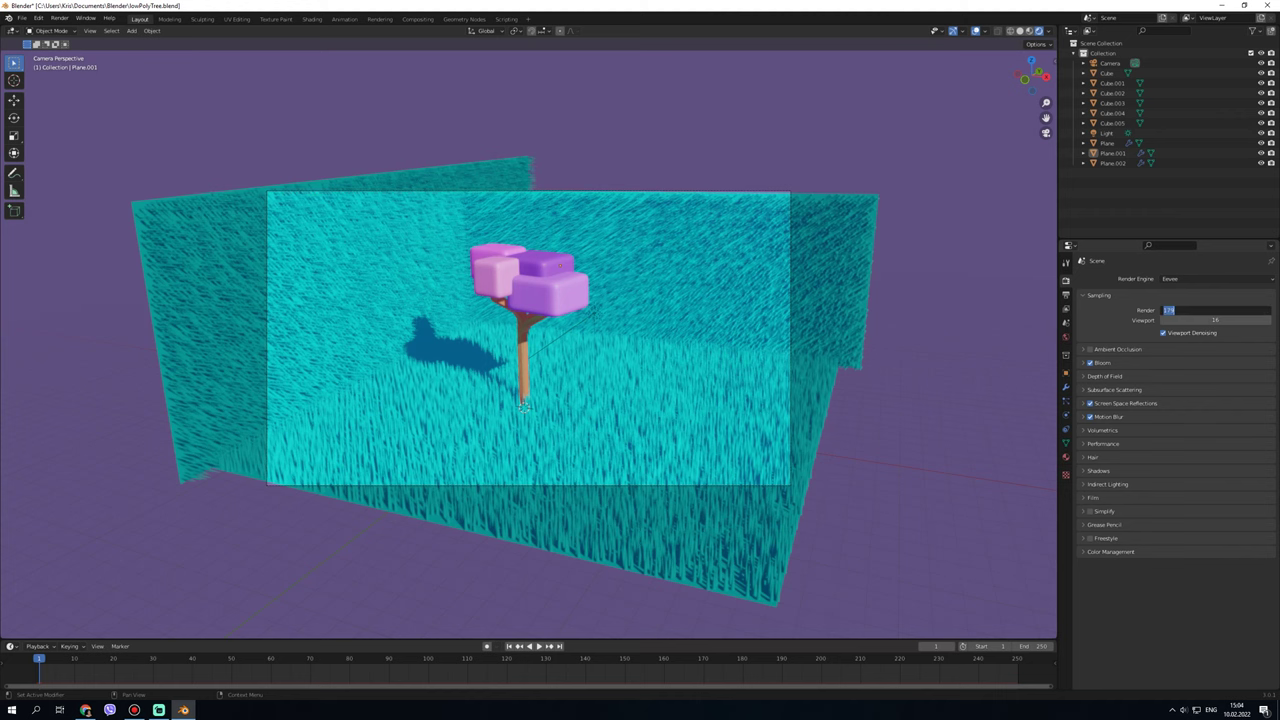
type("200")
key("Return")
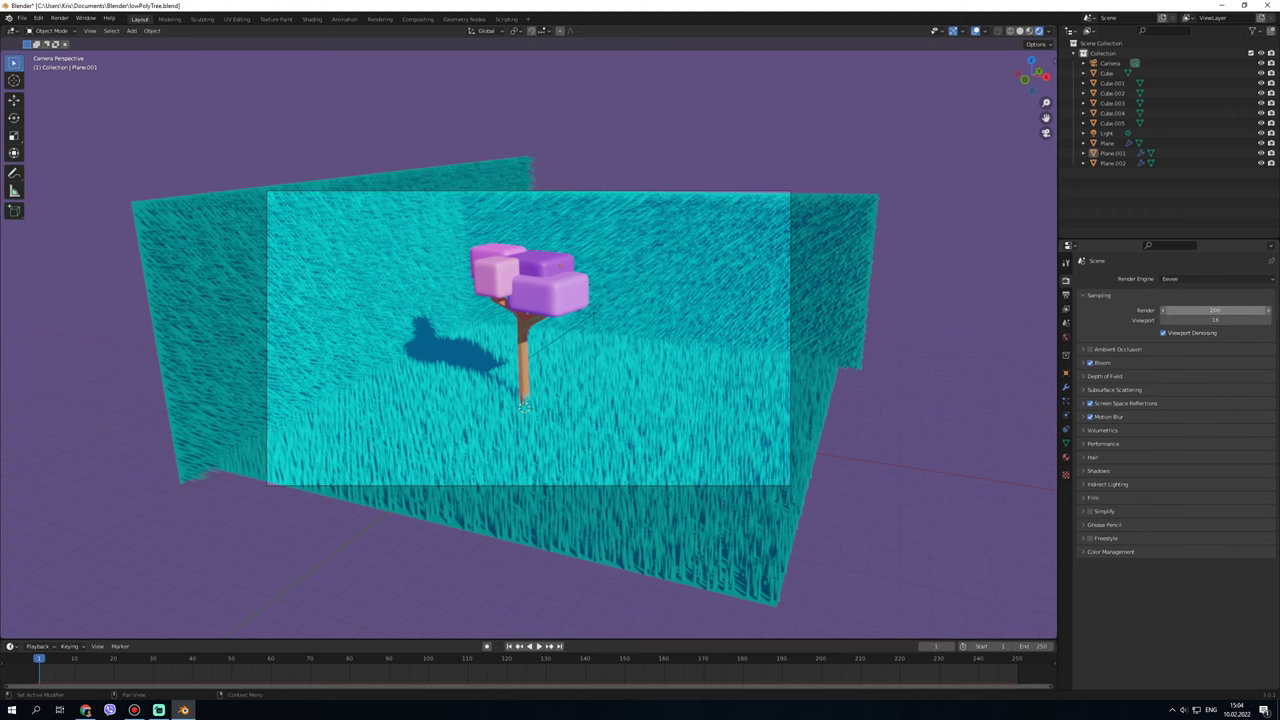
left_click(1215, 310)
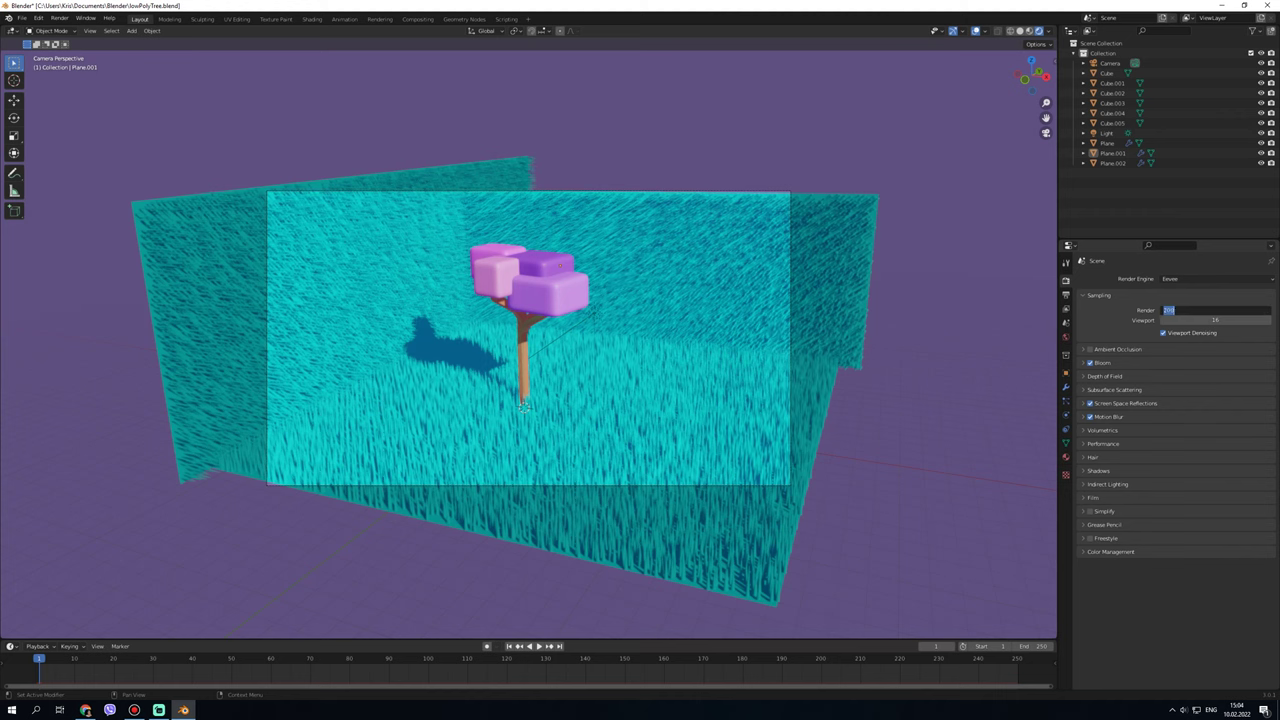
type("1000")
key("Return")
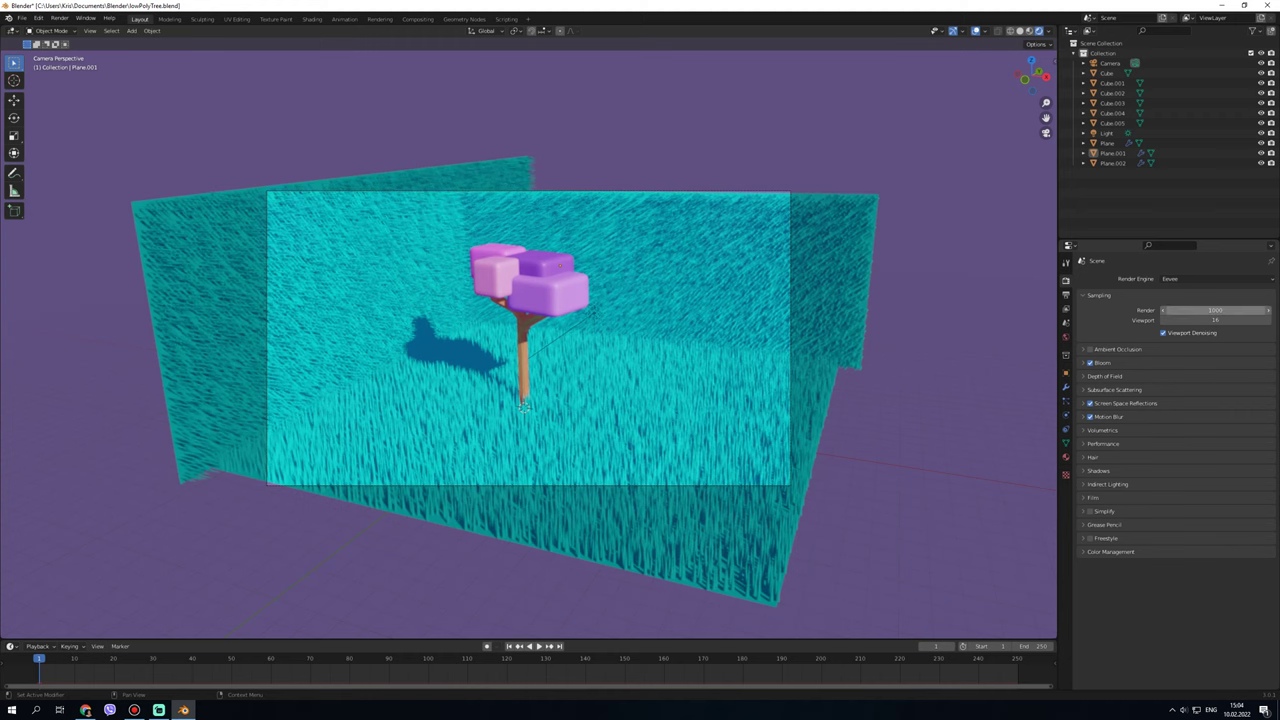
left_click(1214, 320)
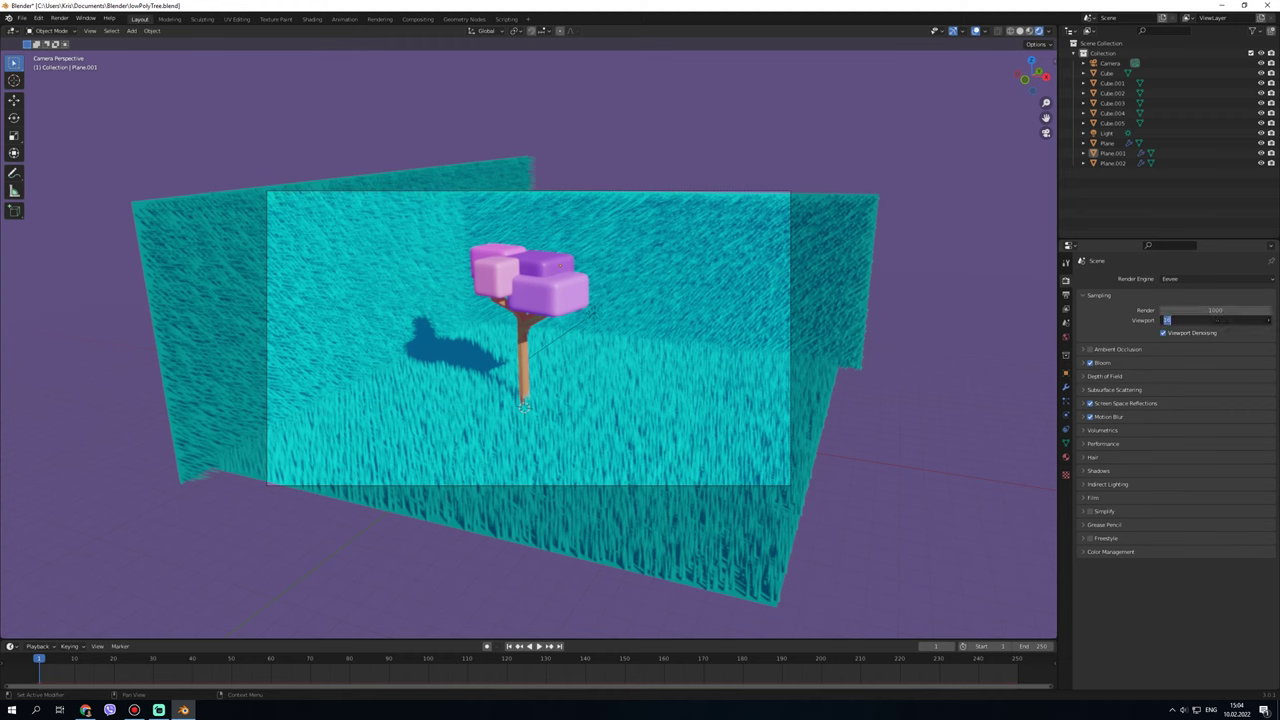
type("1000")
key("Return")
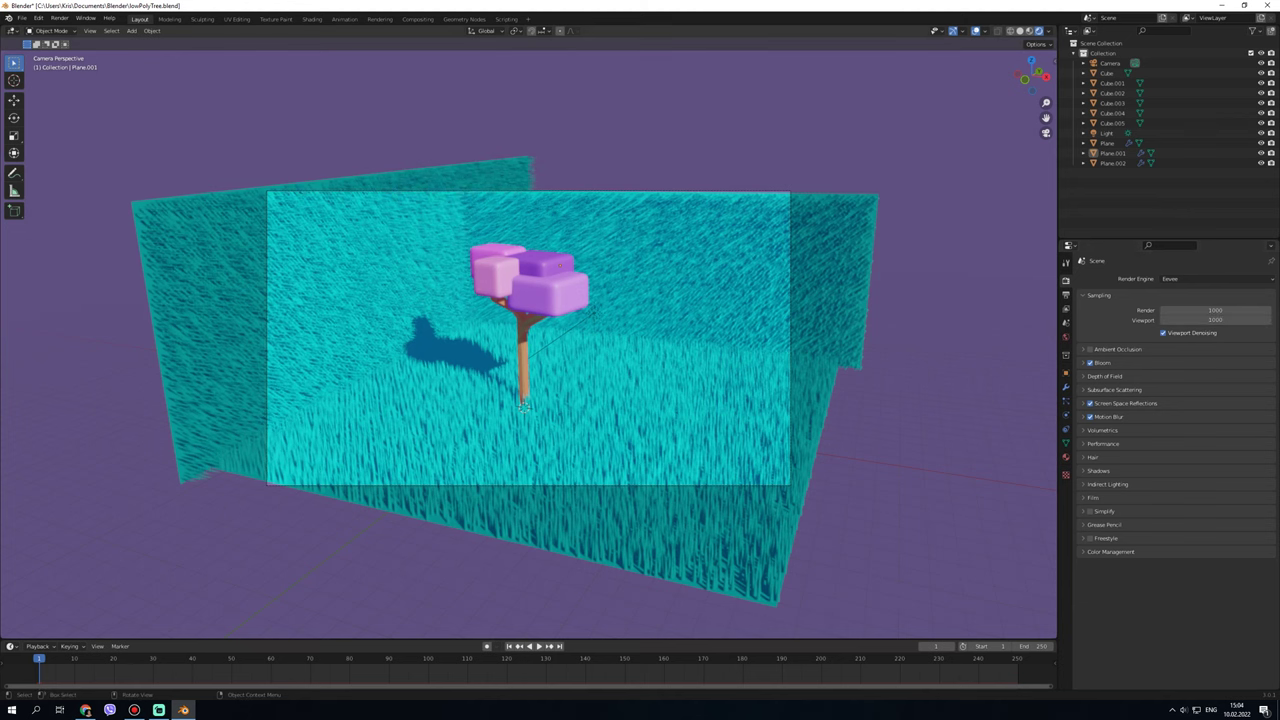
left_click(1099, 295)
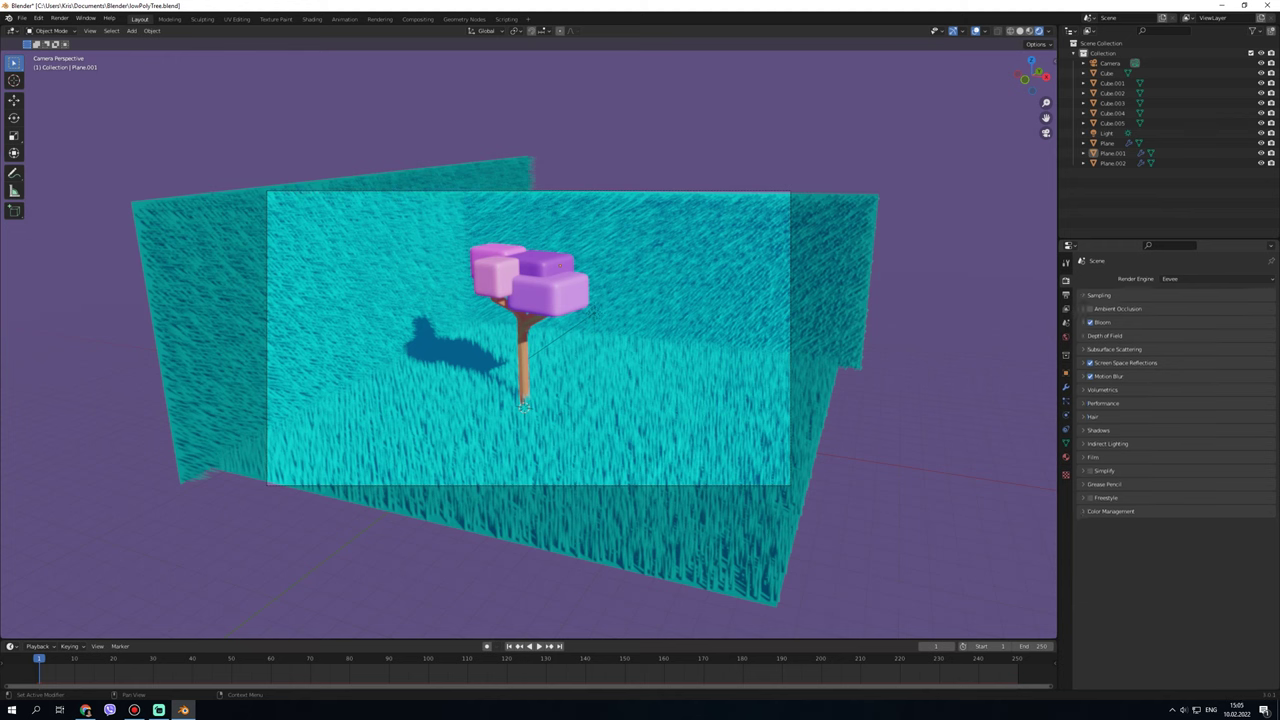
left_click(1066, 262)
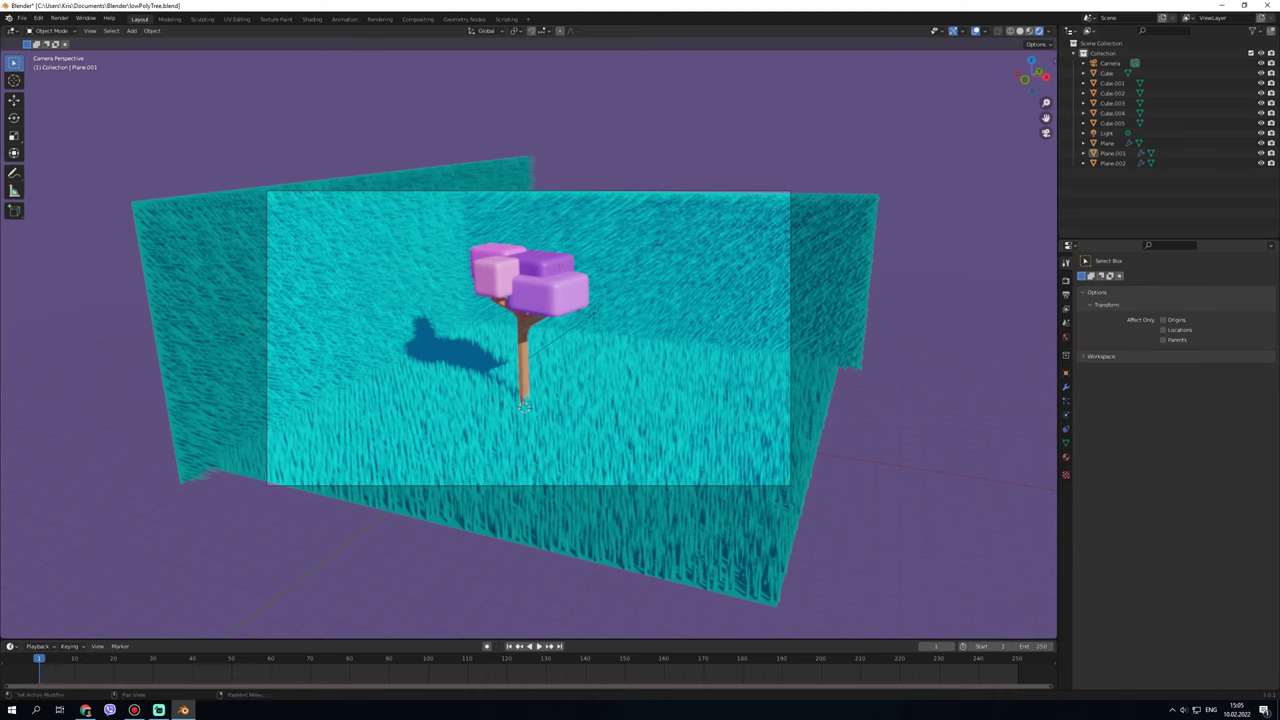
- Open the Output Properties format settings and confirm Resolution X is still 1920
left_click(1066, 294)
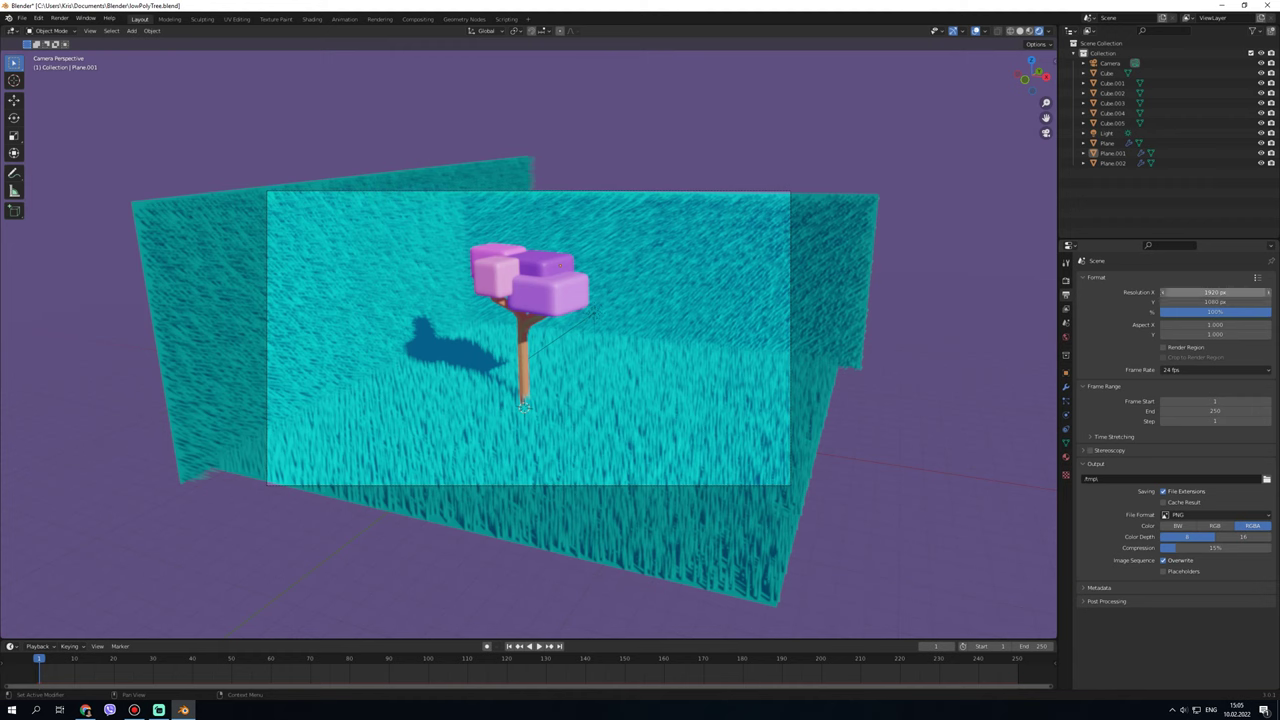
left_click(1212, 292)
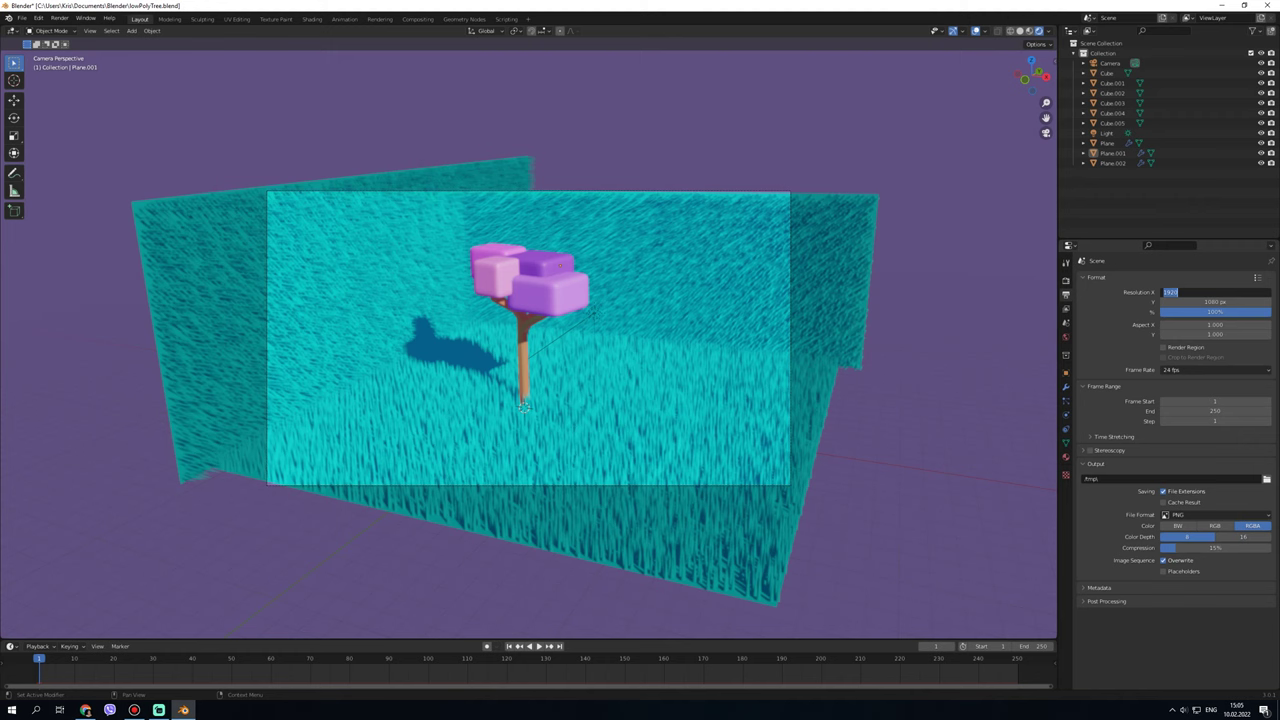
key("Return")
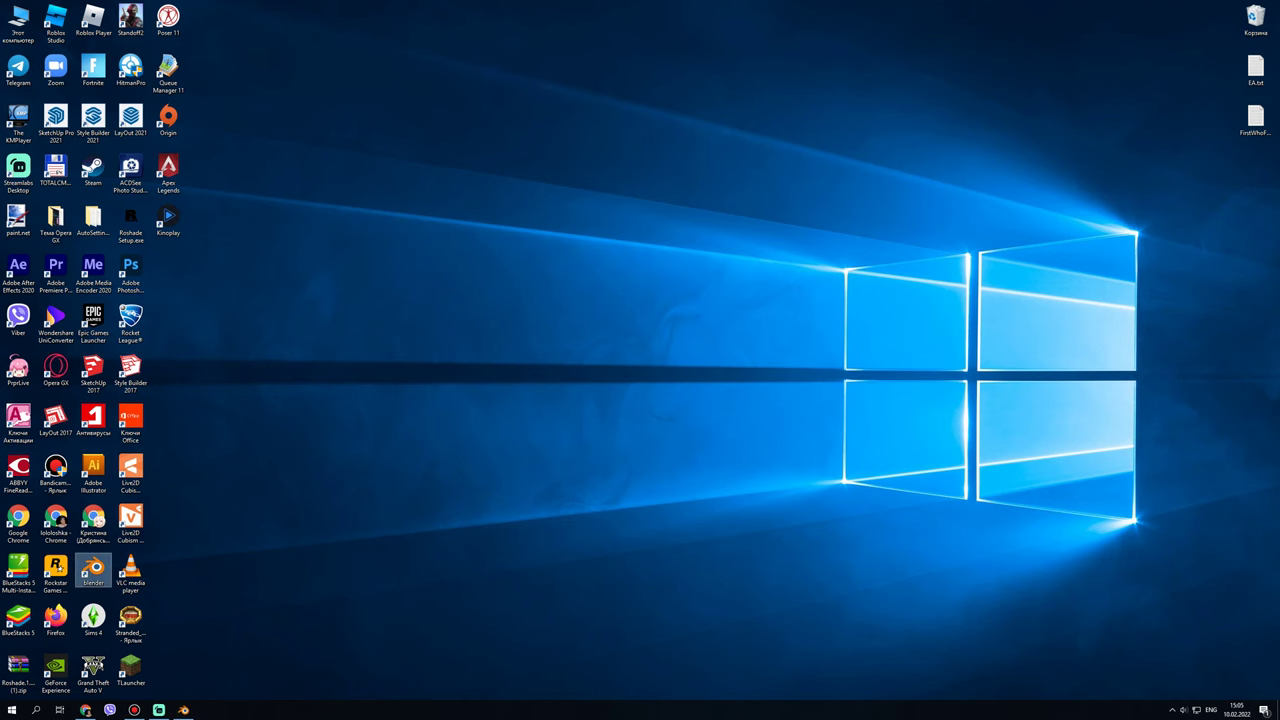
- Check in Windows Display settings that the monitor is 2560 × 1440, then return to Blender
right_click(816, 306)
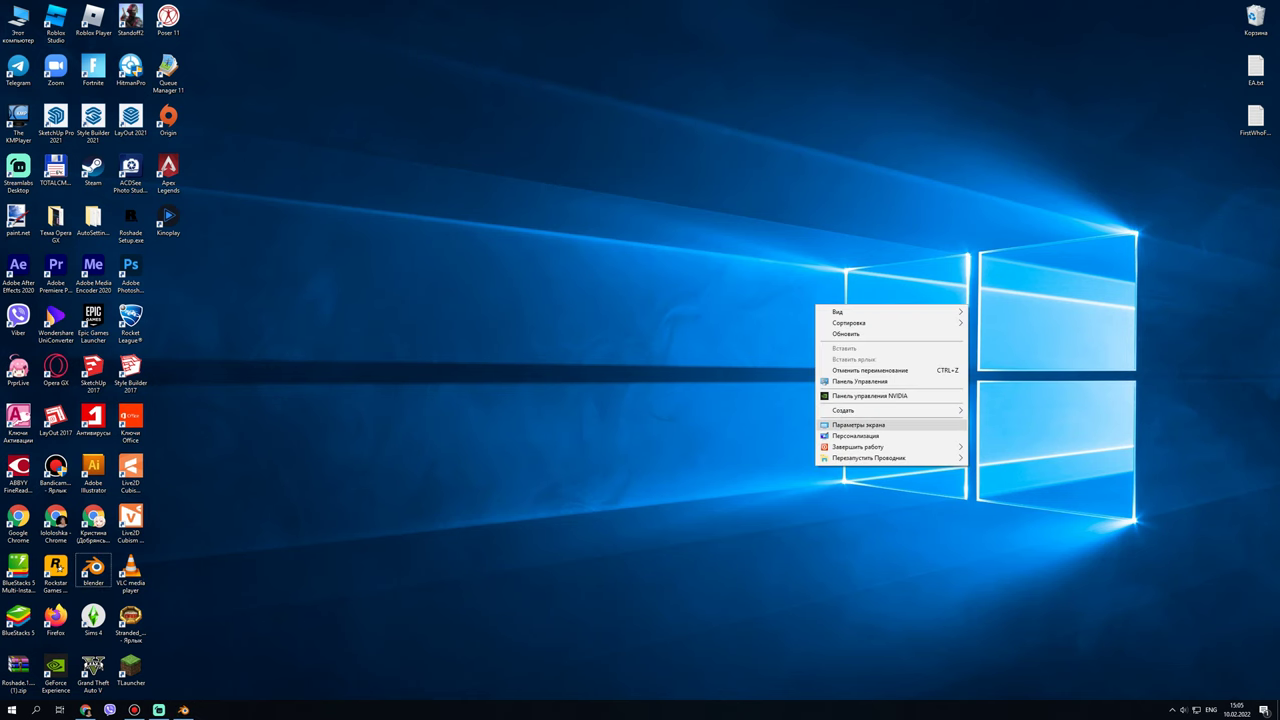
left_click(860, 424)
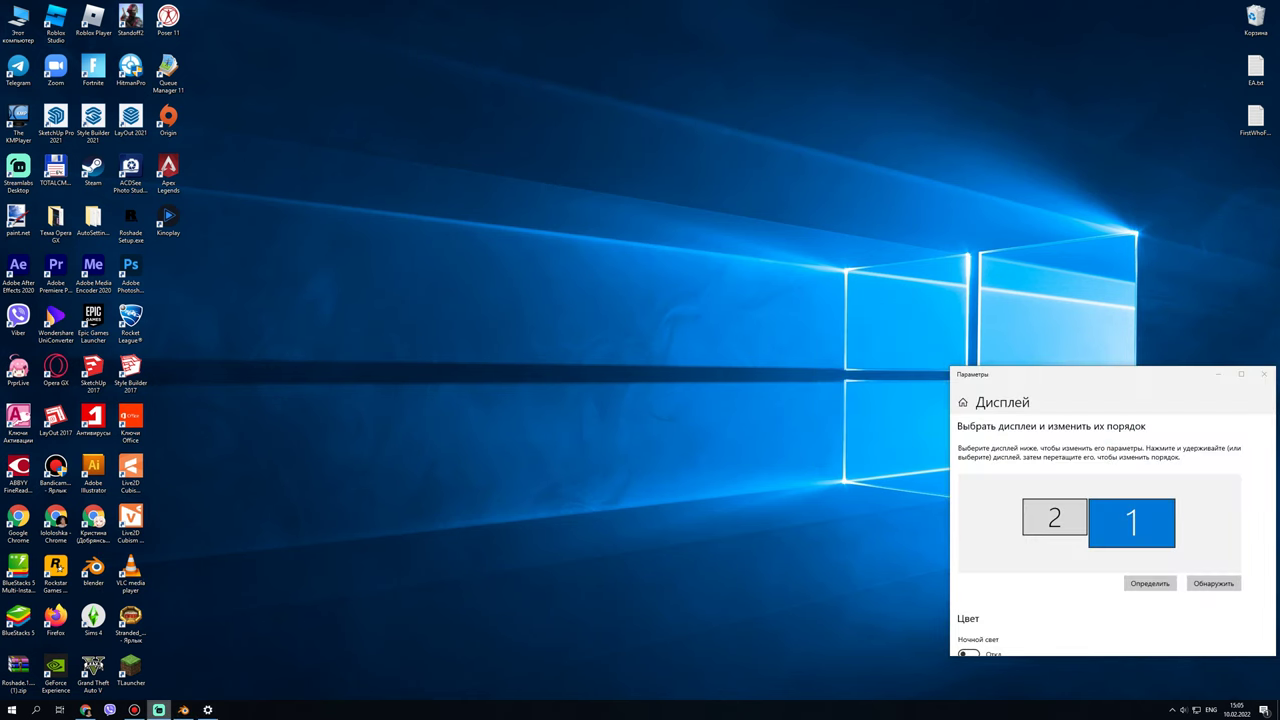
left_click(183, 710)
left_click(208, 710)
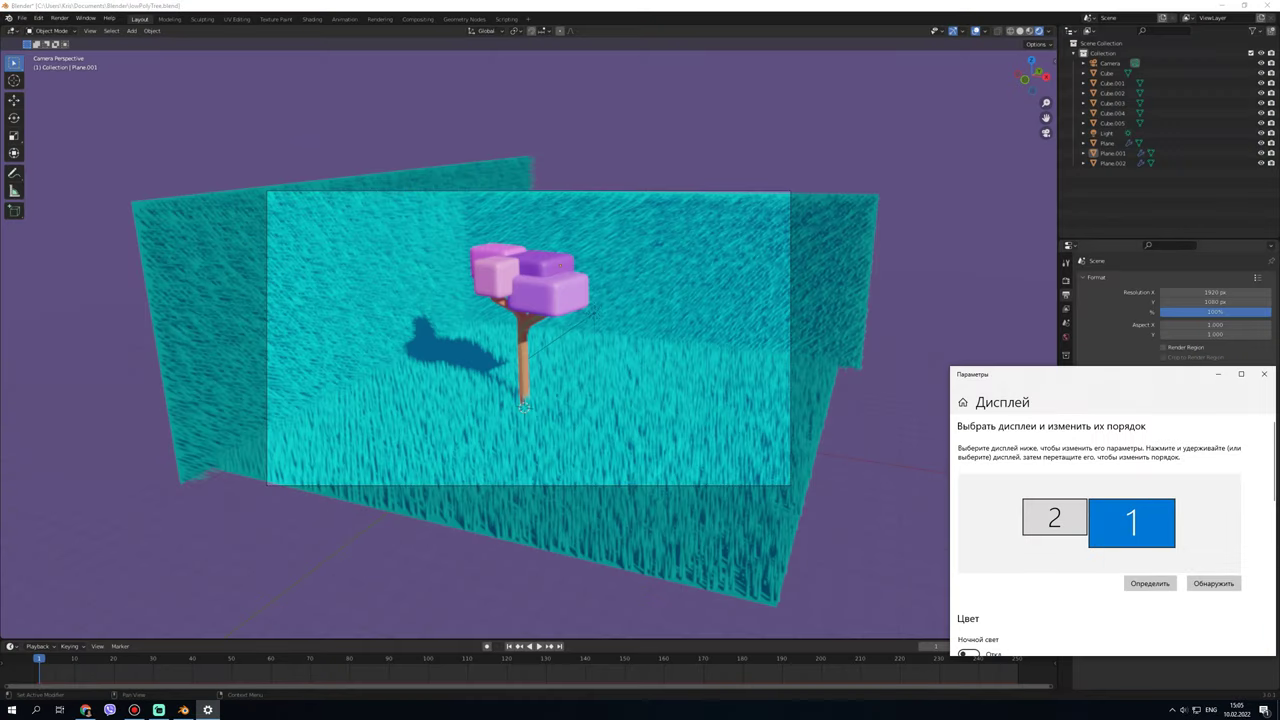
left_click_drag(1080, 374, 645, 83)
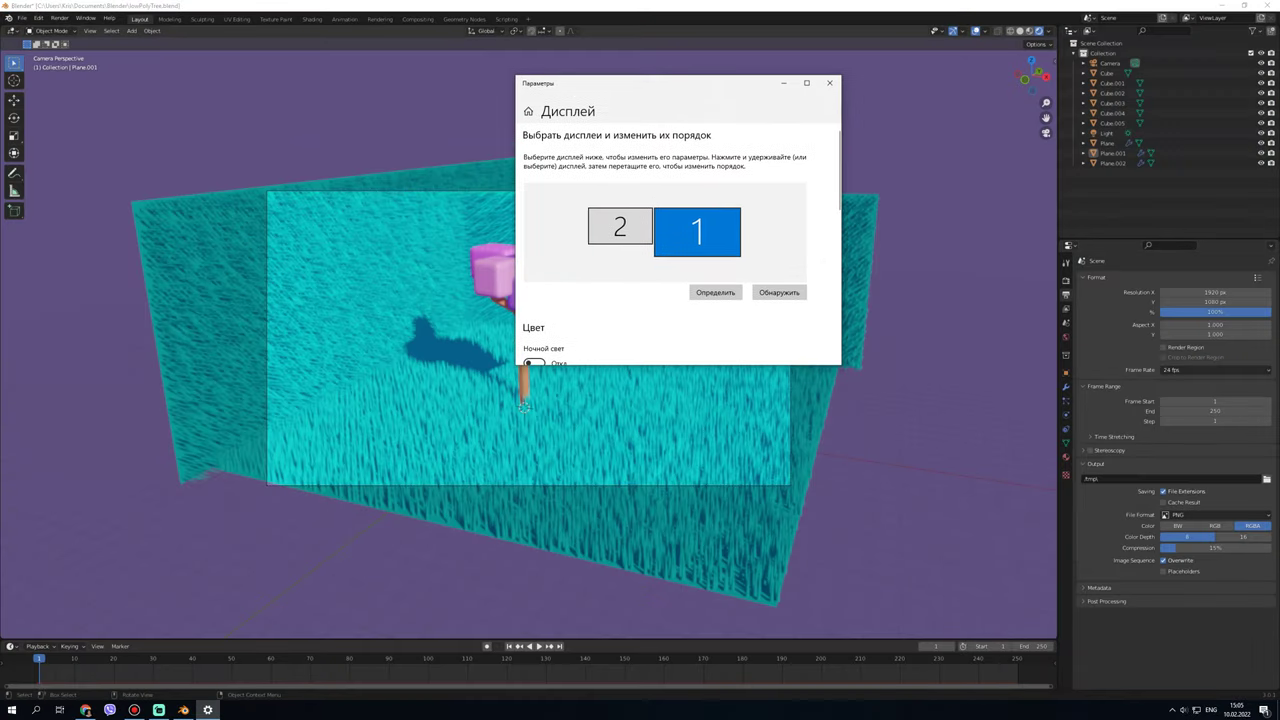
scroll(678, 240, "down", 3)
scroll(678, 240, "down", 5)
scroll(678, 240, "down", 2)
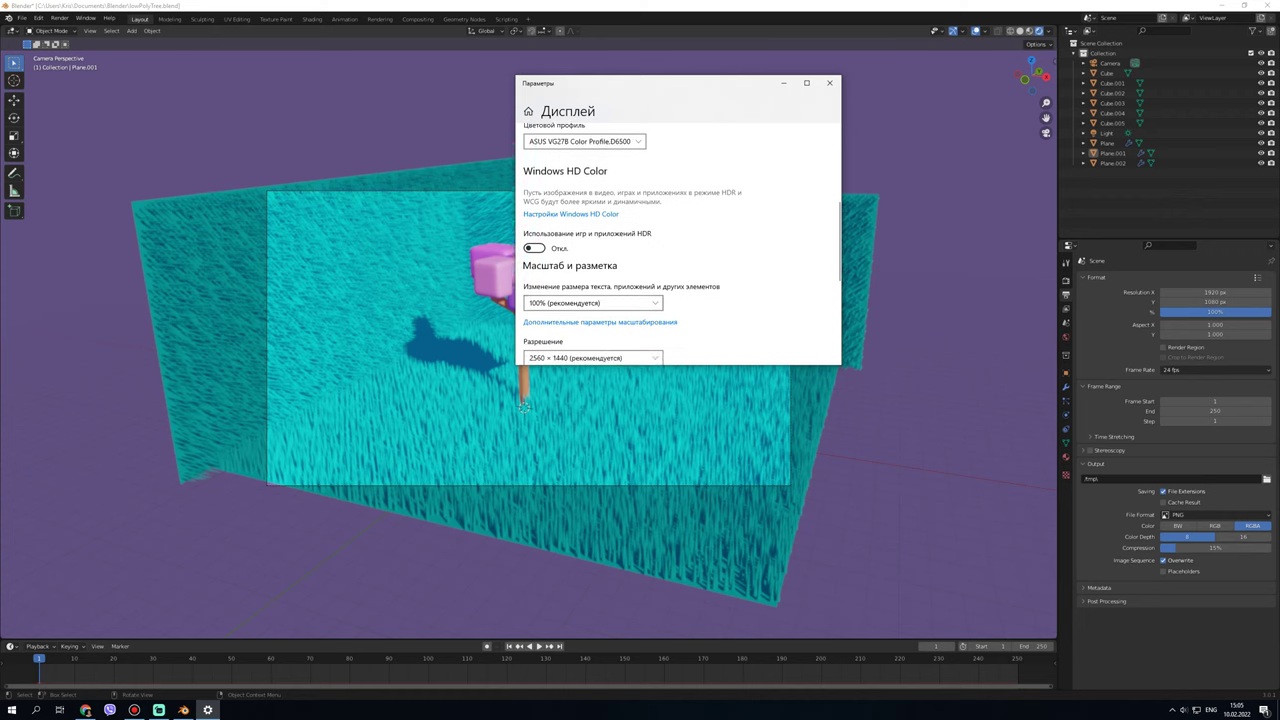
scroll(678, 240, "down", 1)
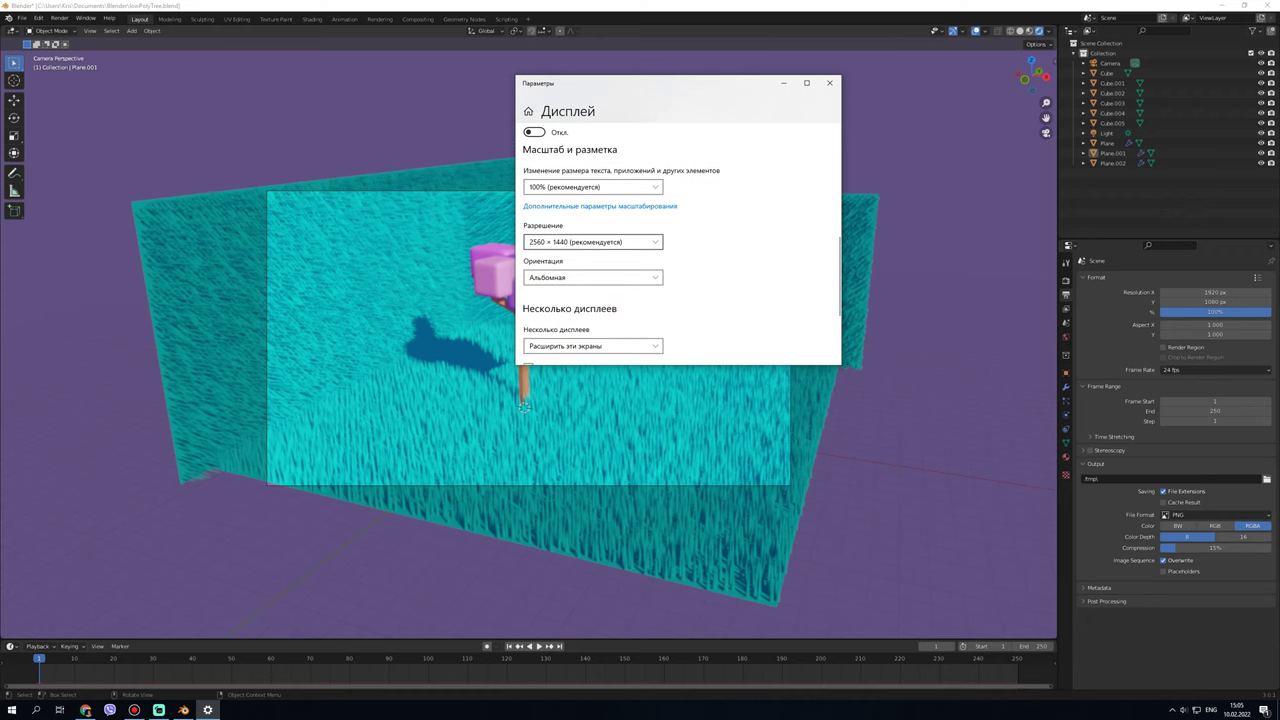
left_click(829, 83)
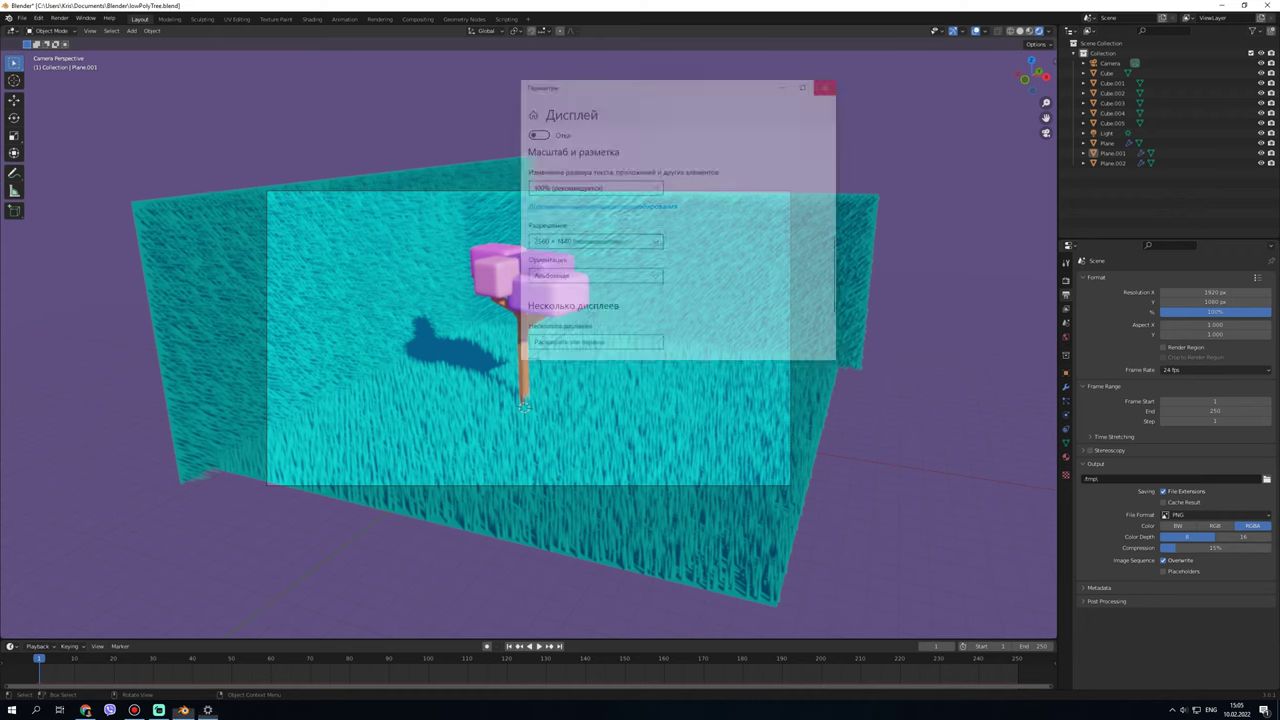
left_click(1215, 292)
- Set the render output resolution to 2560 × 1440 px
type("2")
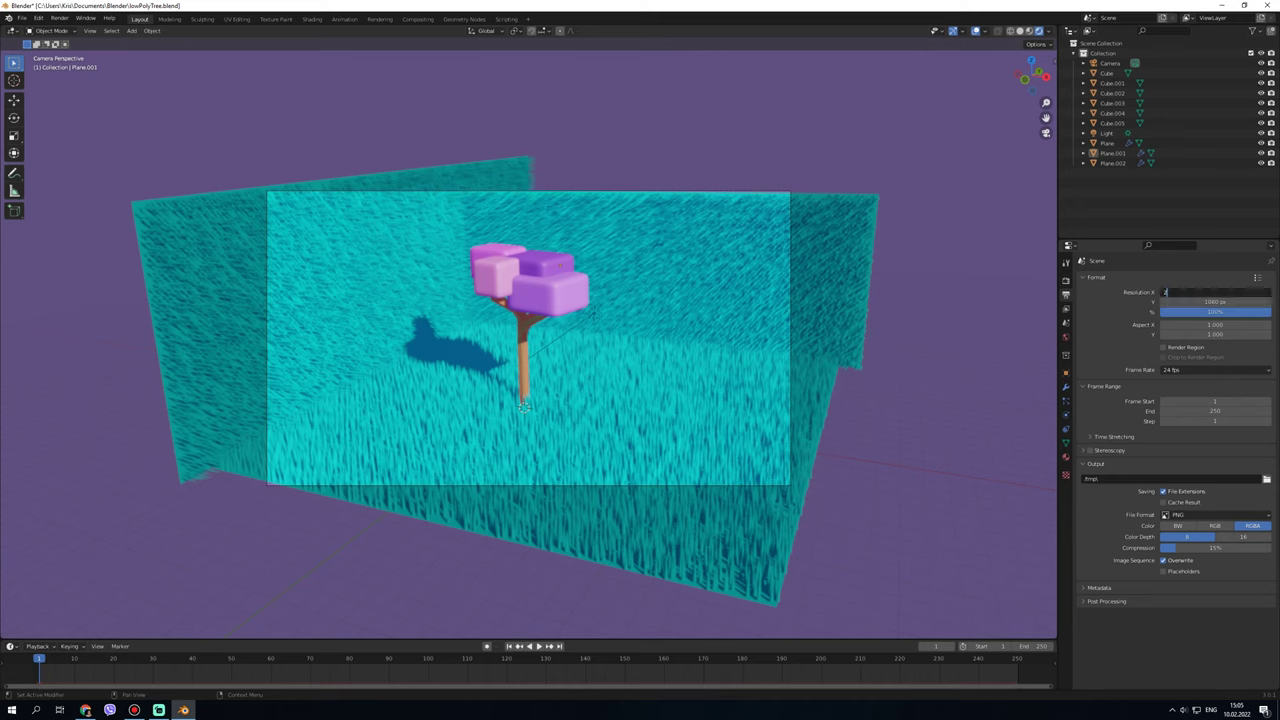
type("560")
key("Tab")
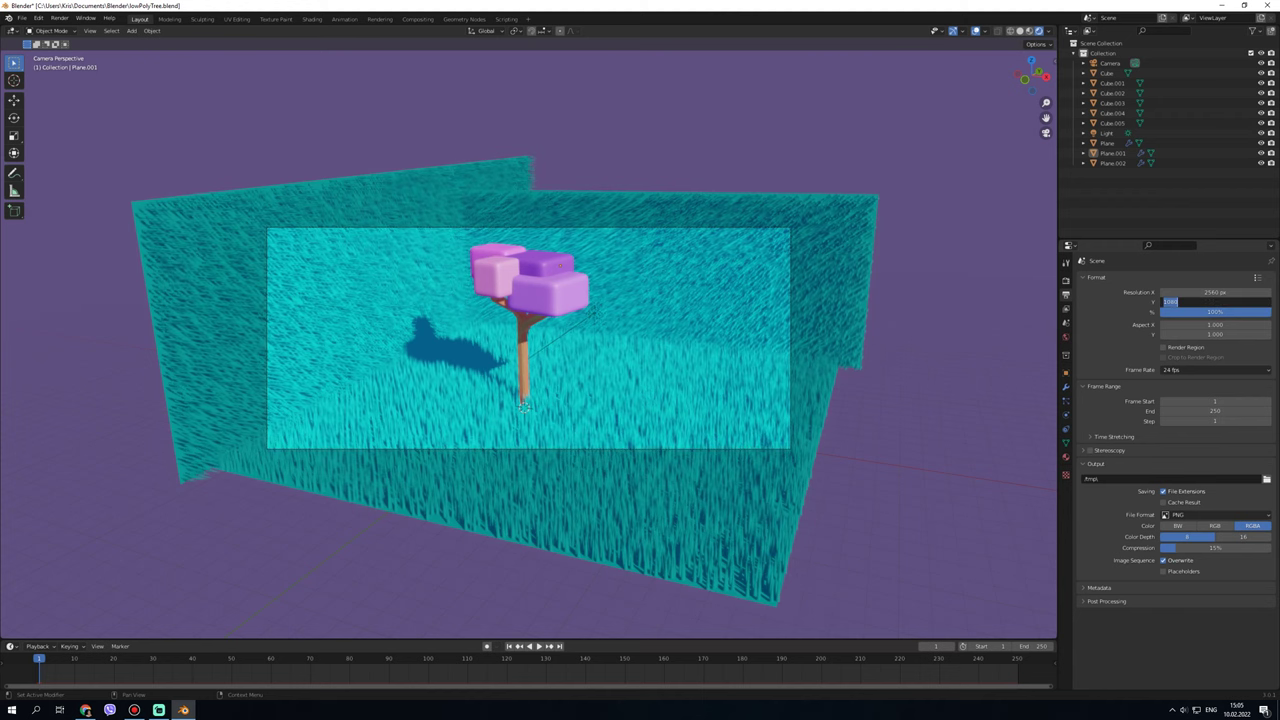
type("144")
type("0")
key("Return")
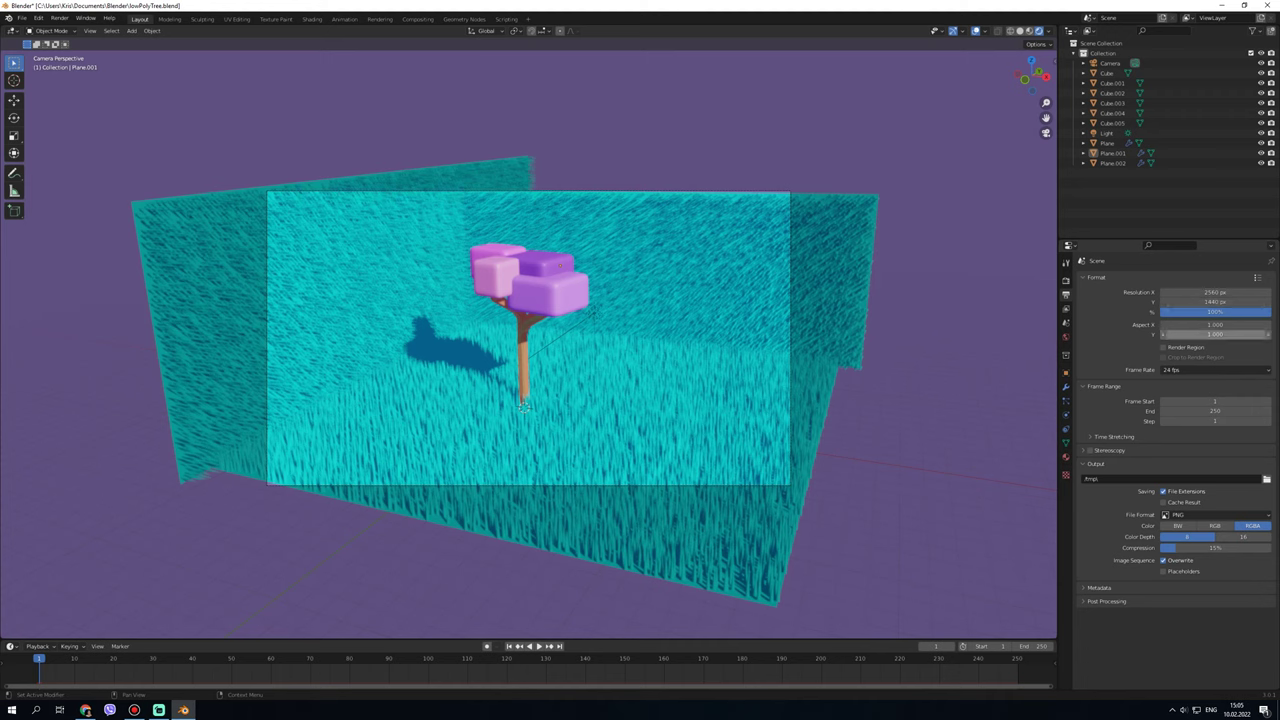
- Check the frame rate list and toggle stereoscopic rendering on, then back off
left_click(1200, 370)
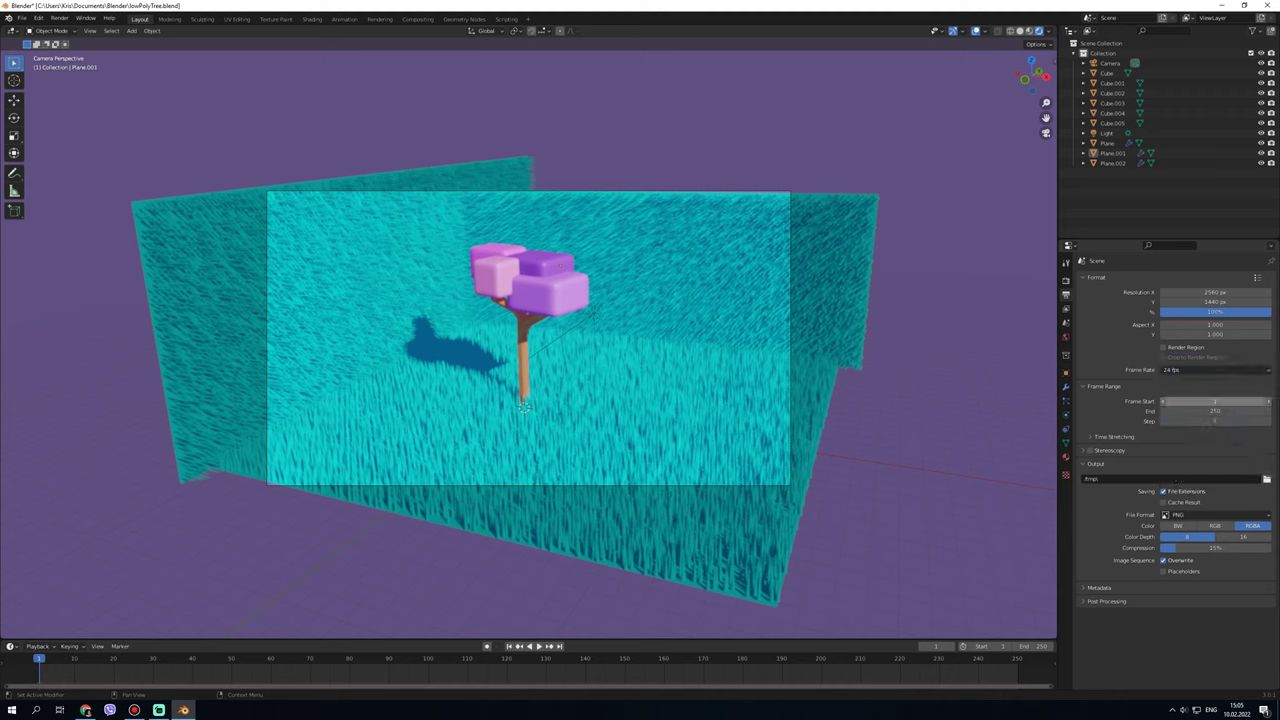
mouse_move(1214, 411)
left_click(1104, 386)
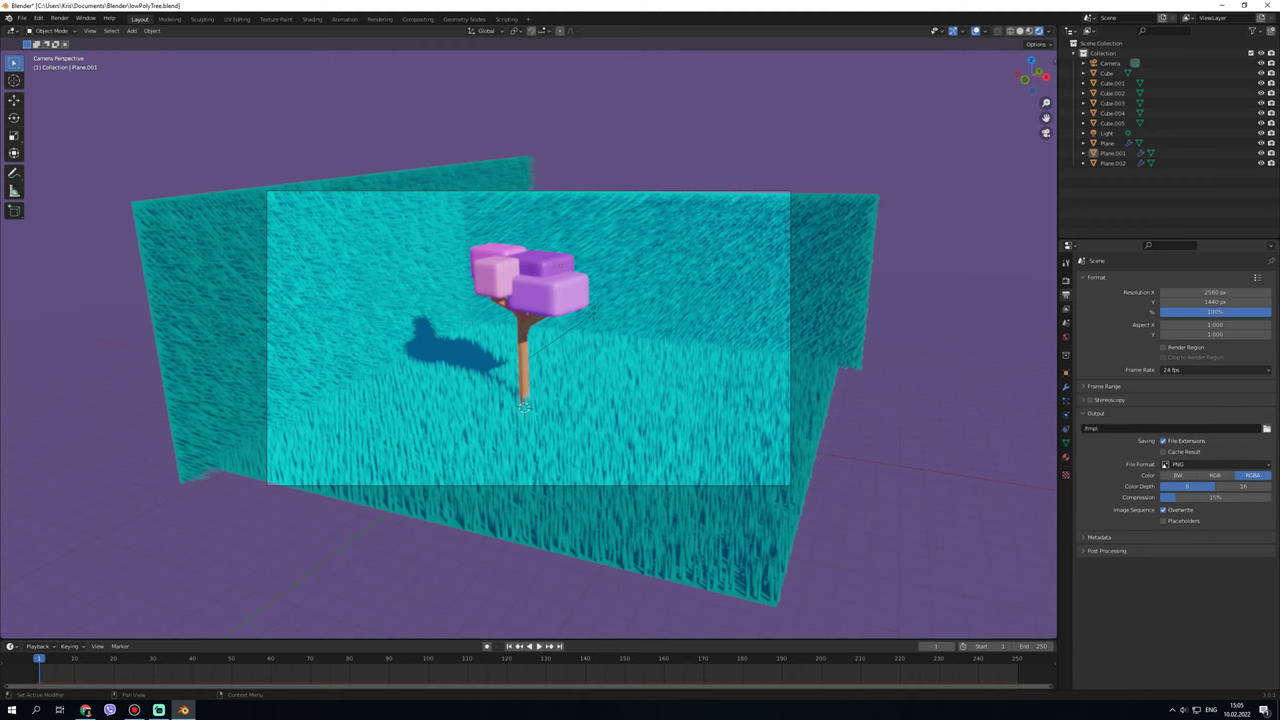
left_click(1108, 399)
left_click(1108, 399)
left_click(1108, 399)
left_click(1090, 400)
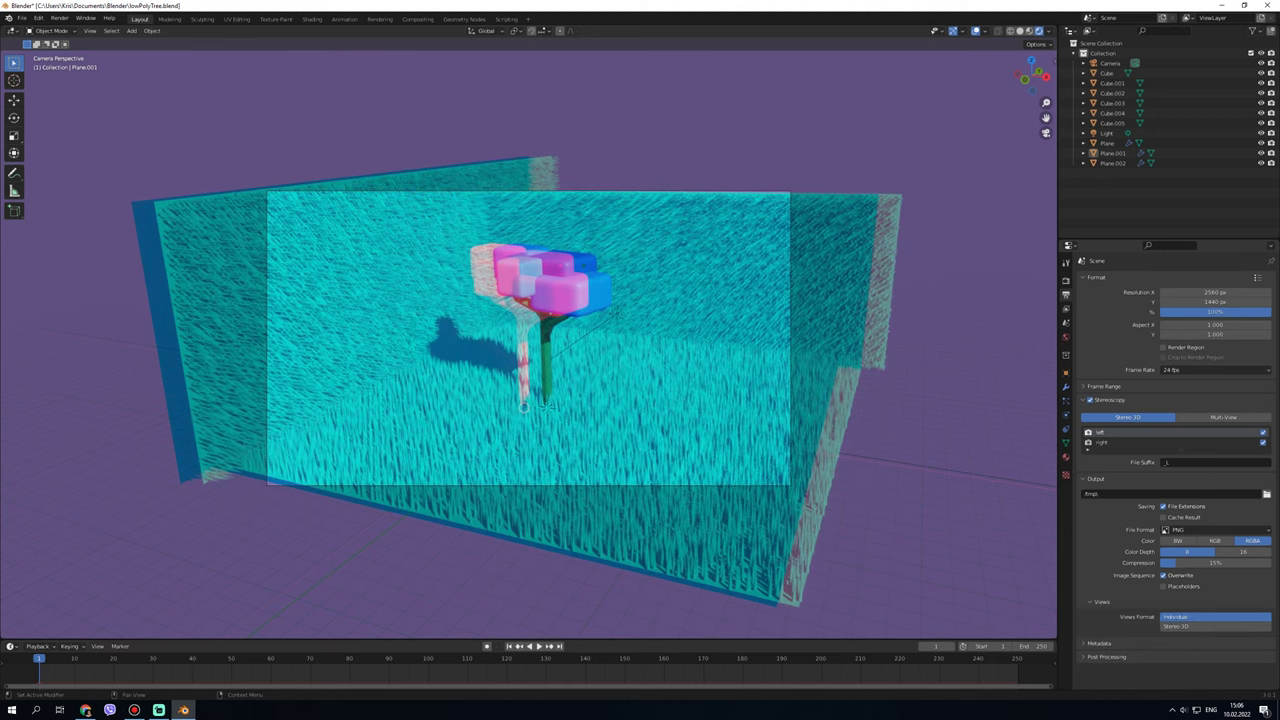
left_click(1090, 400)
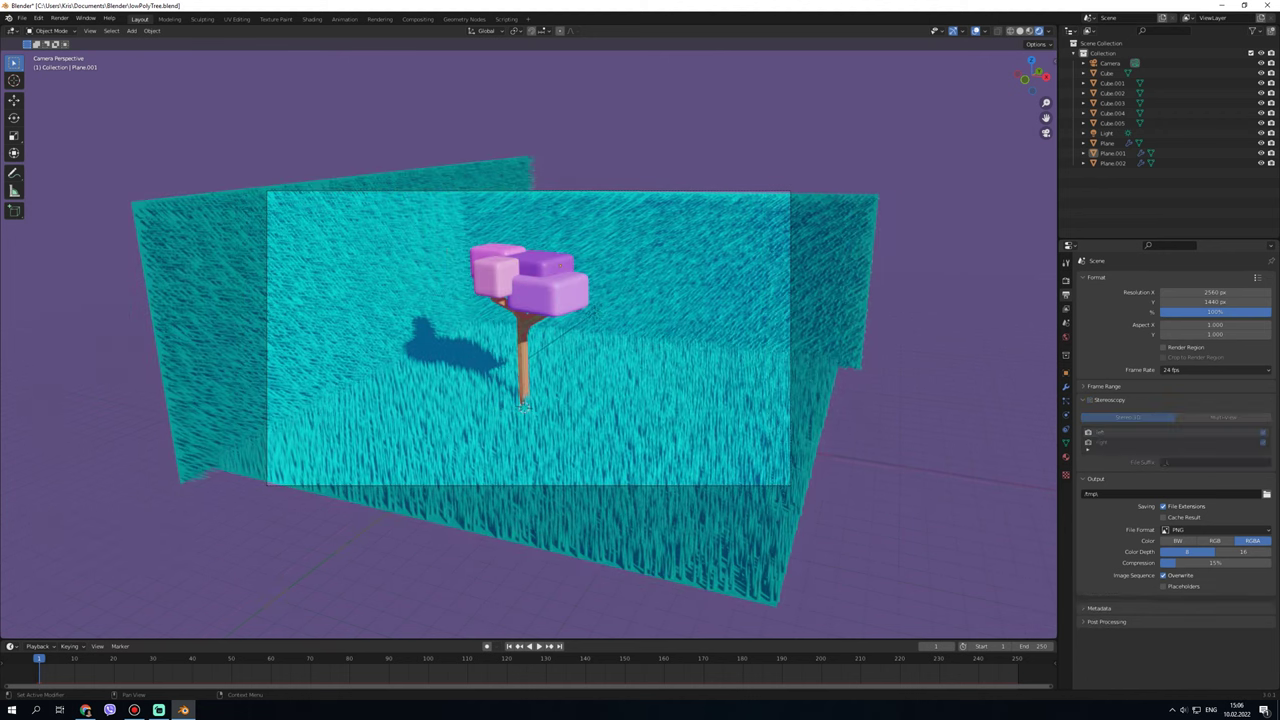
left_click(1108, 399)
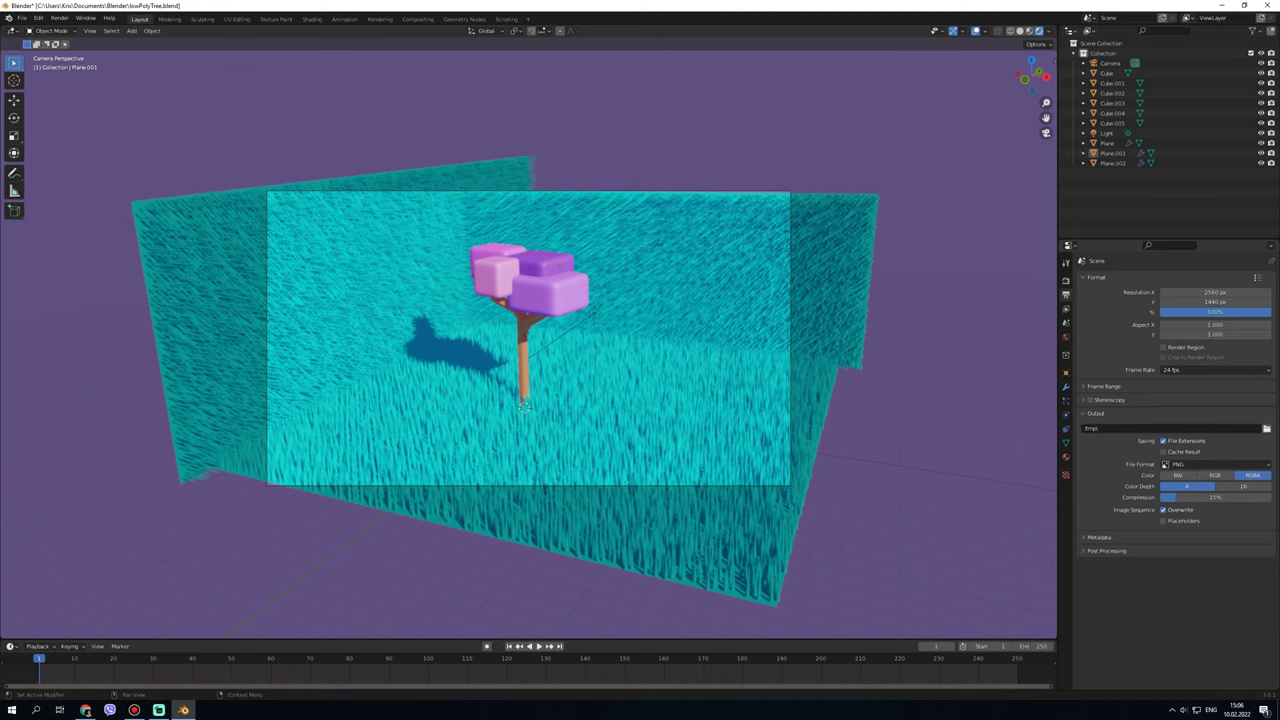
- Set the PNG colour depth to 16 bits and compression to 100%
left_click(1243, 486)
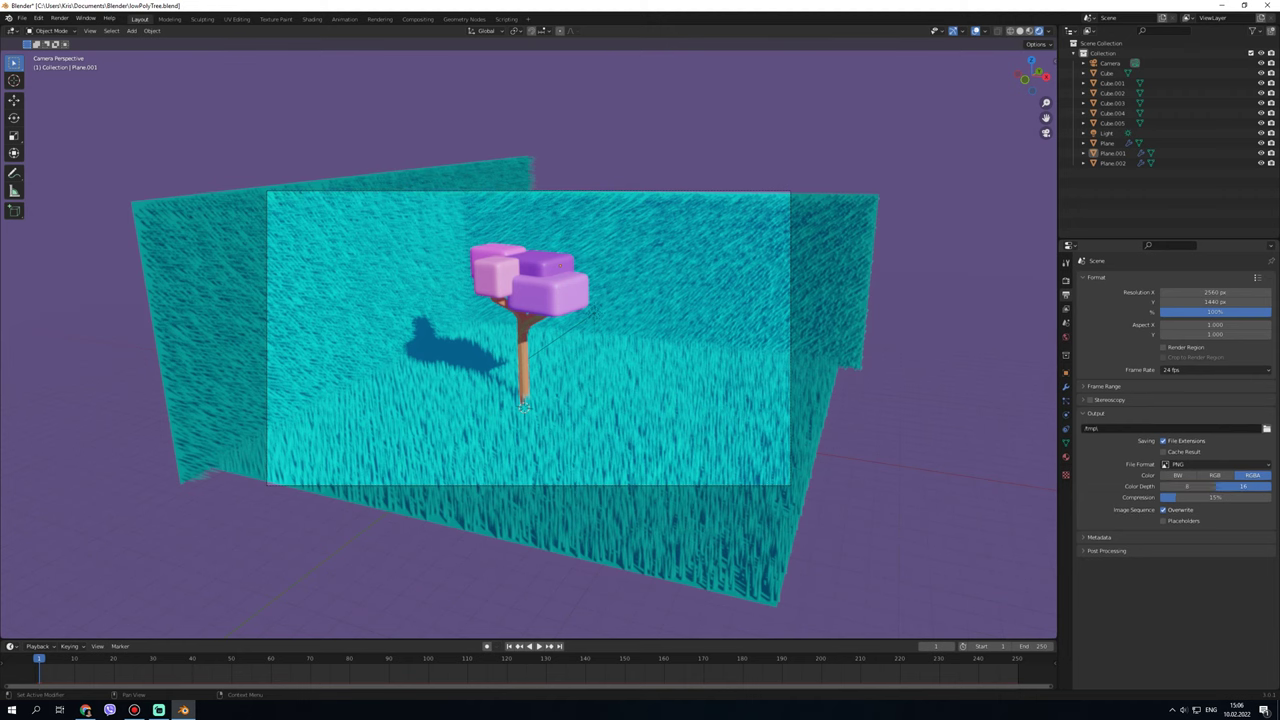
left_click(1187, 486)
left_click(1243, 486)
mouse_move(1176, 497)
left_mouse_down()
mouse_move(1270, 497)
mouse_move(1160, 497)
left_mouse_up()
- Review the Metadata settings and raise the Post Processing dither amount
left_click(1096, 413)
left_click(1098, 426)
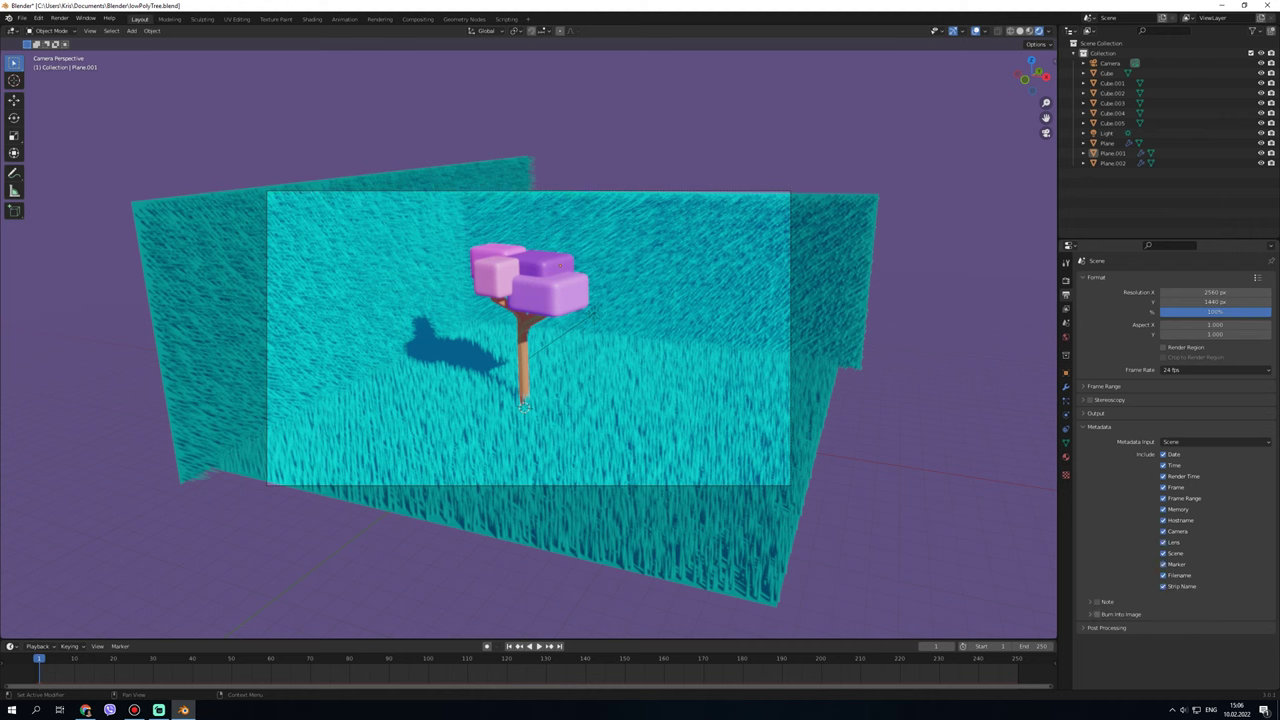
left_click(1099, 426)
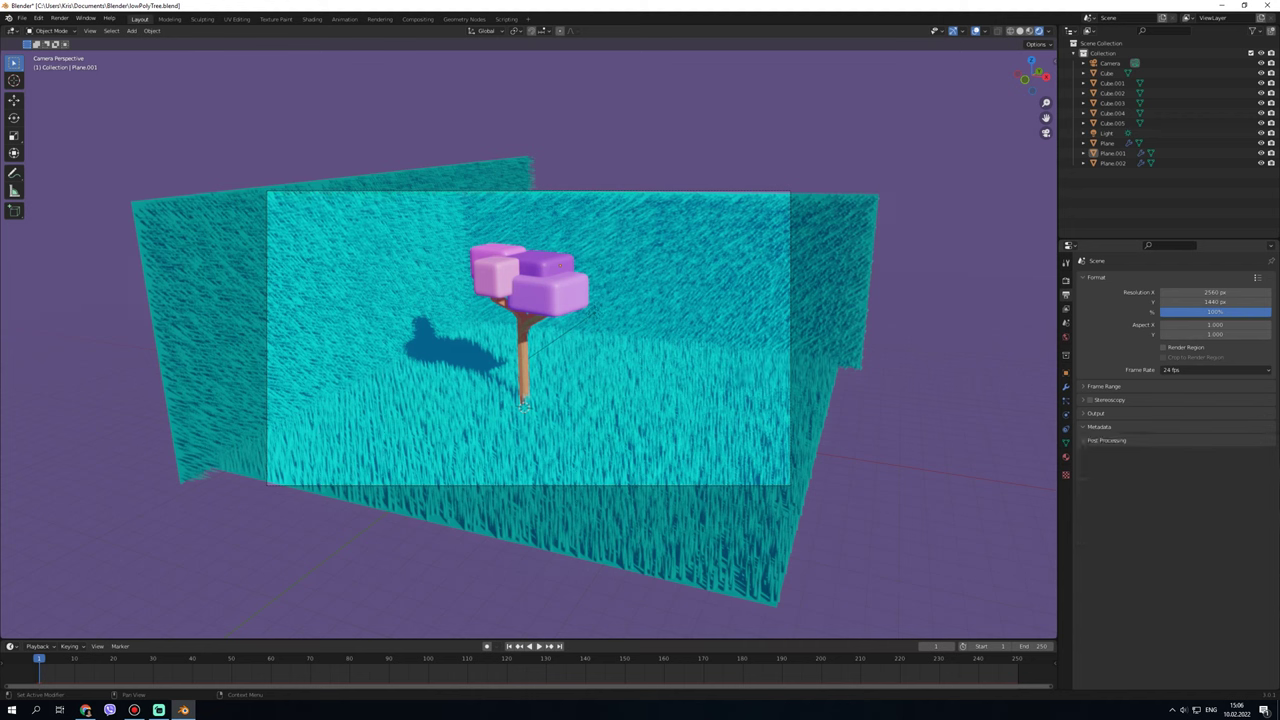
left_click(1107, 440)
left_click_drag(1208, 479, 1260, 479)
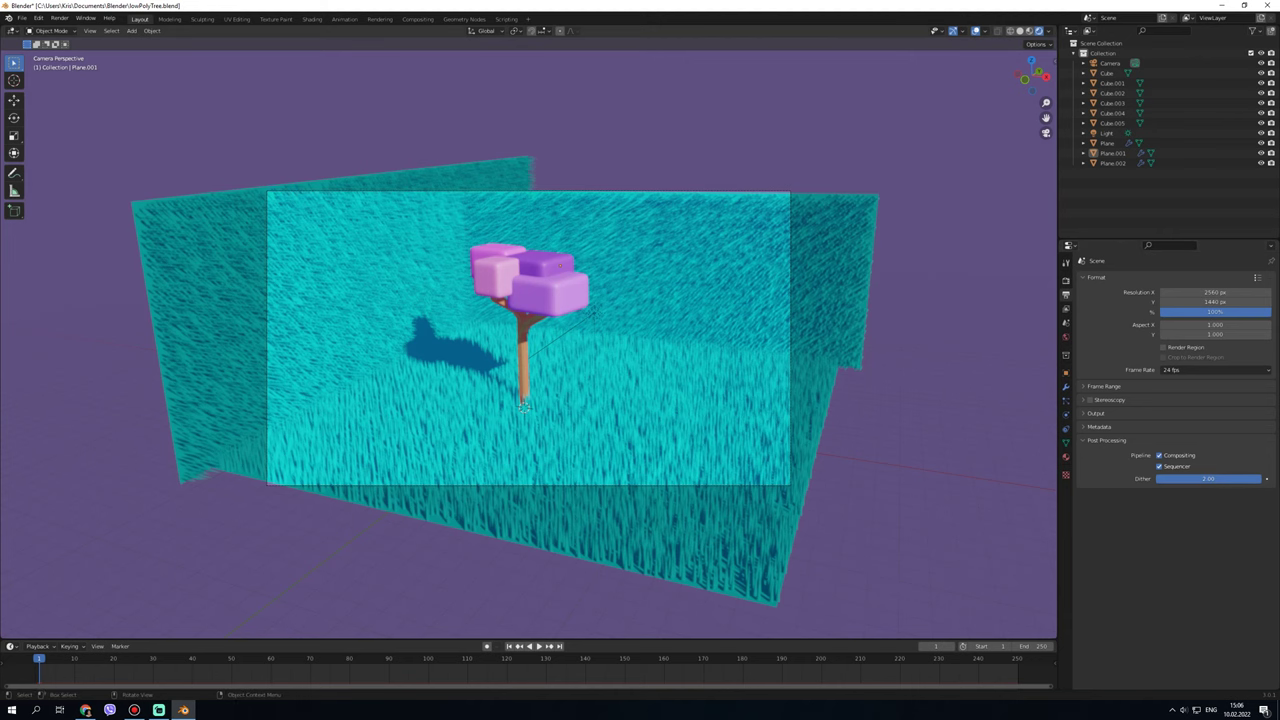
- Render the camera view with F12 and maximize the render result window
key("F12")
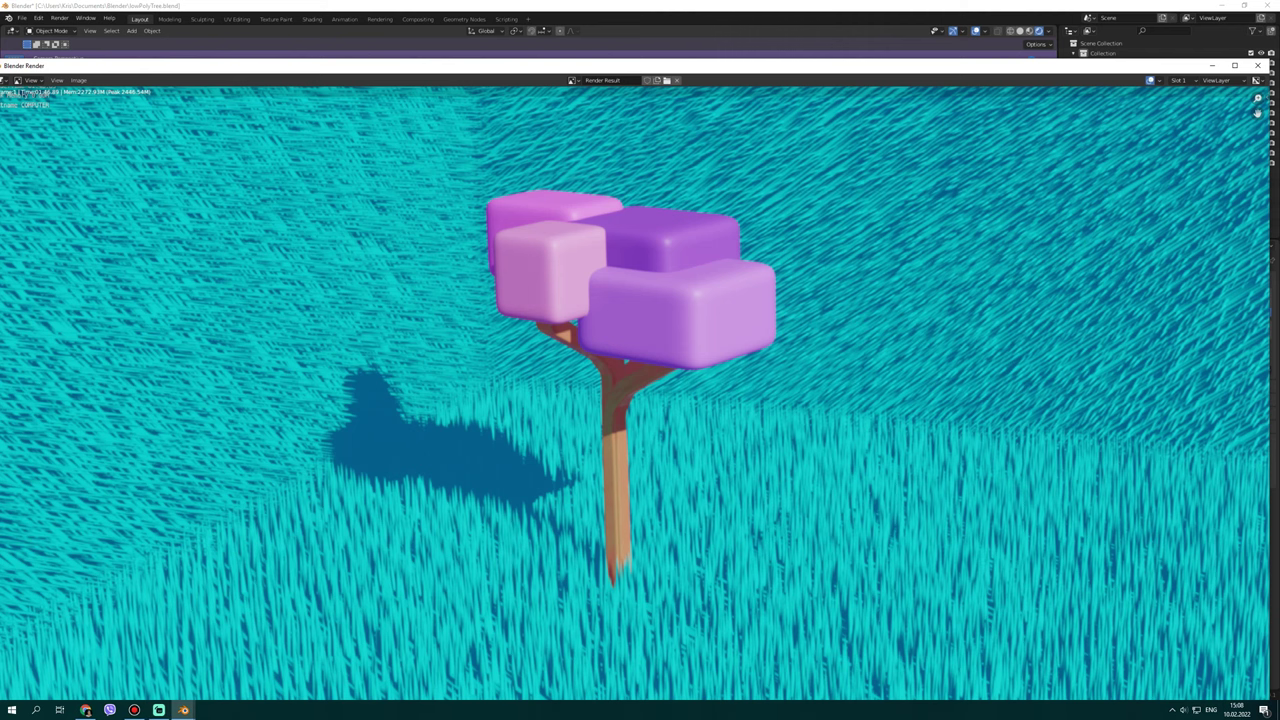
key("super+Up")
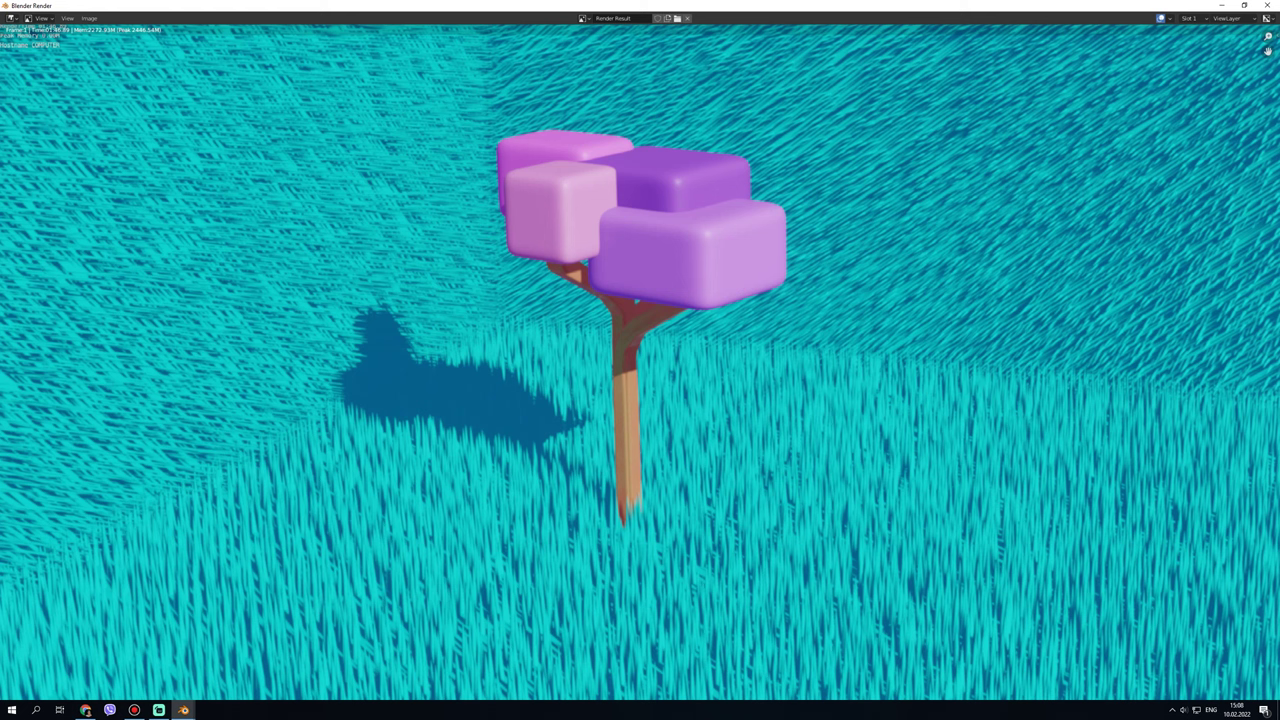
- Save the render as LowPolyTreeWithBG.4png.png, changing the file number from 3 to 4
key("shift+alt+s")
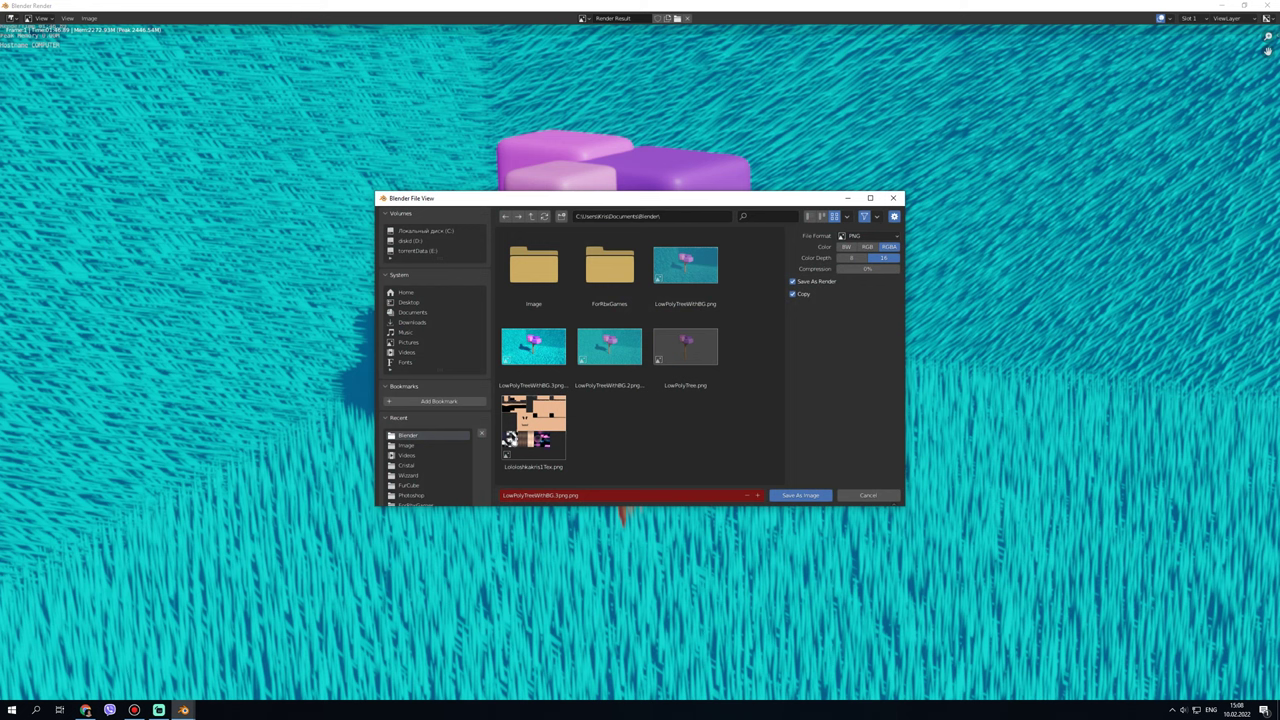
left_click(545, 495)
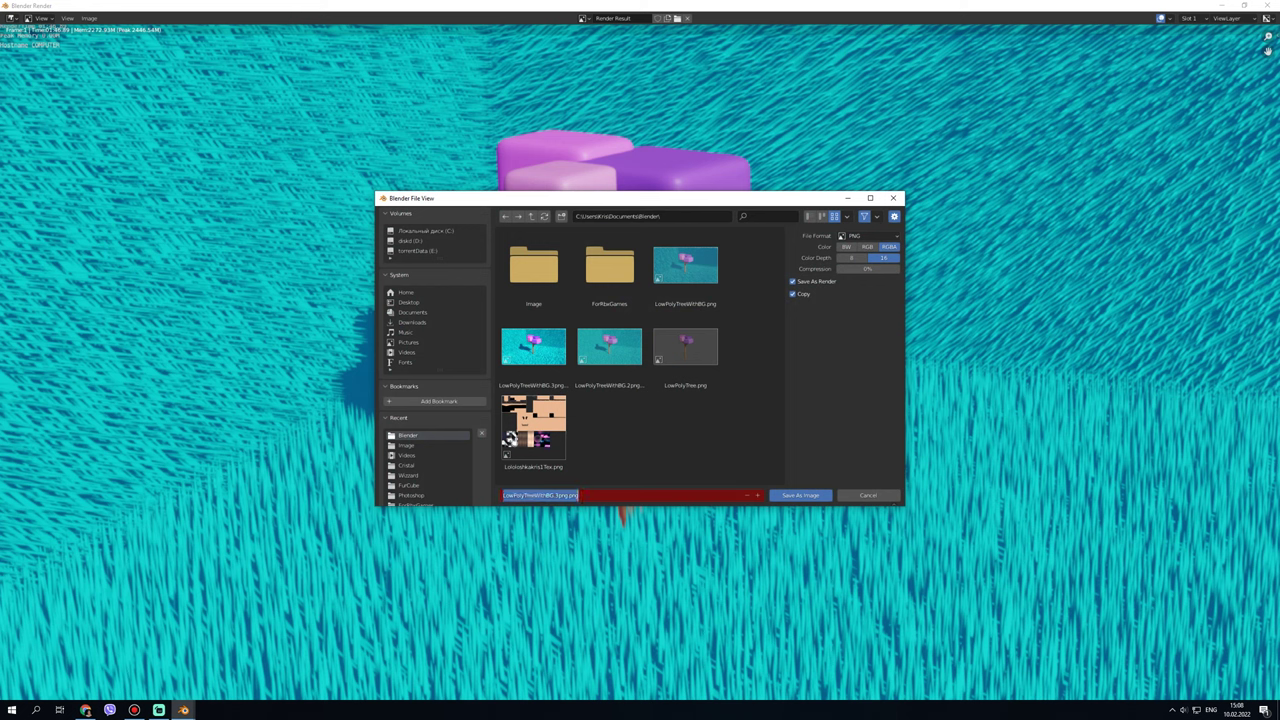
left_click(556, 495)
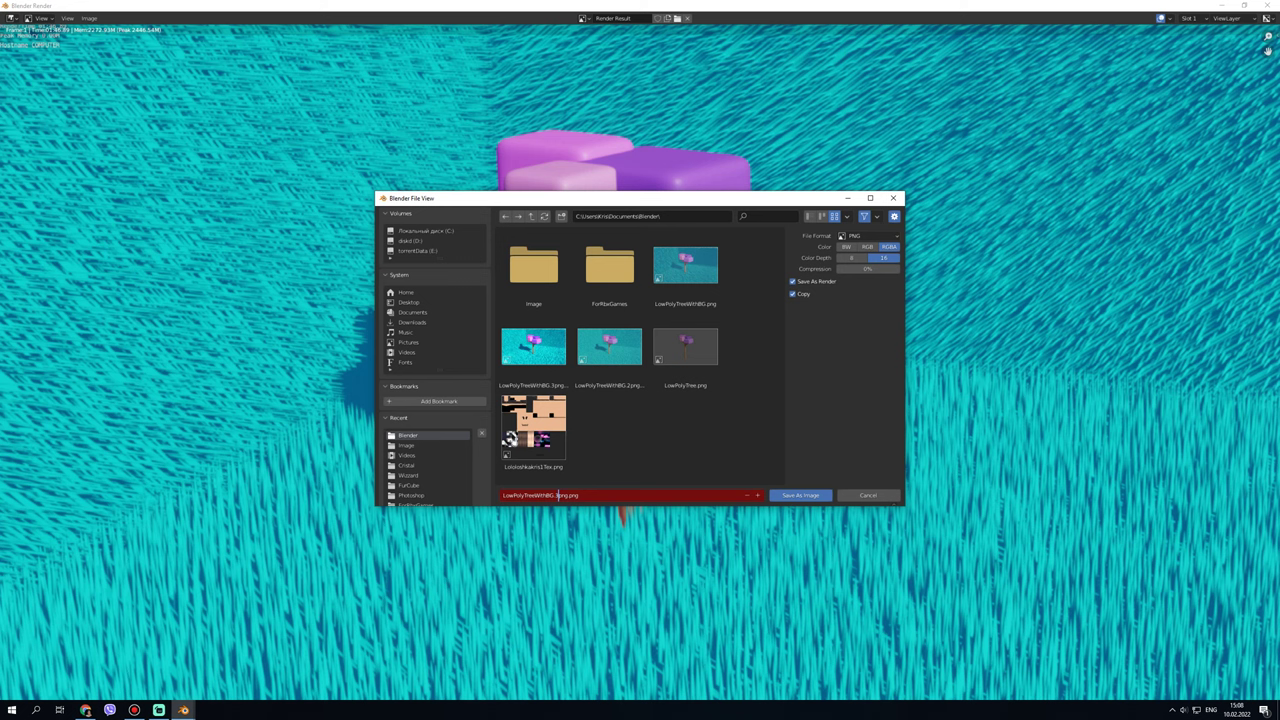
key("BackSpace")
type("4")
key("Return")
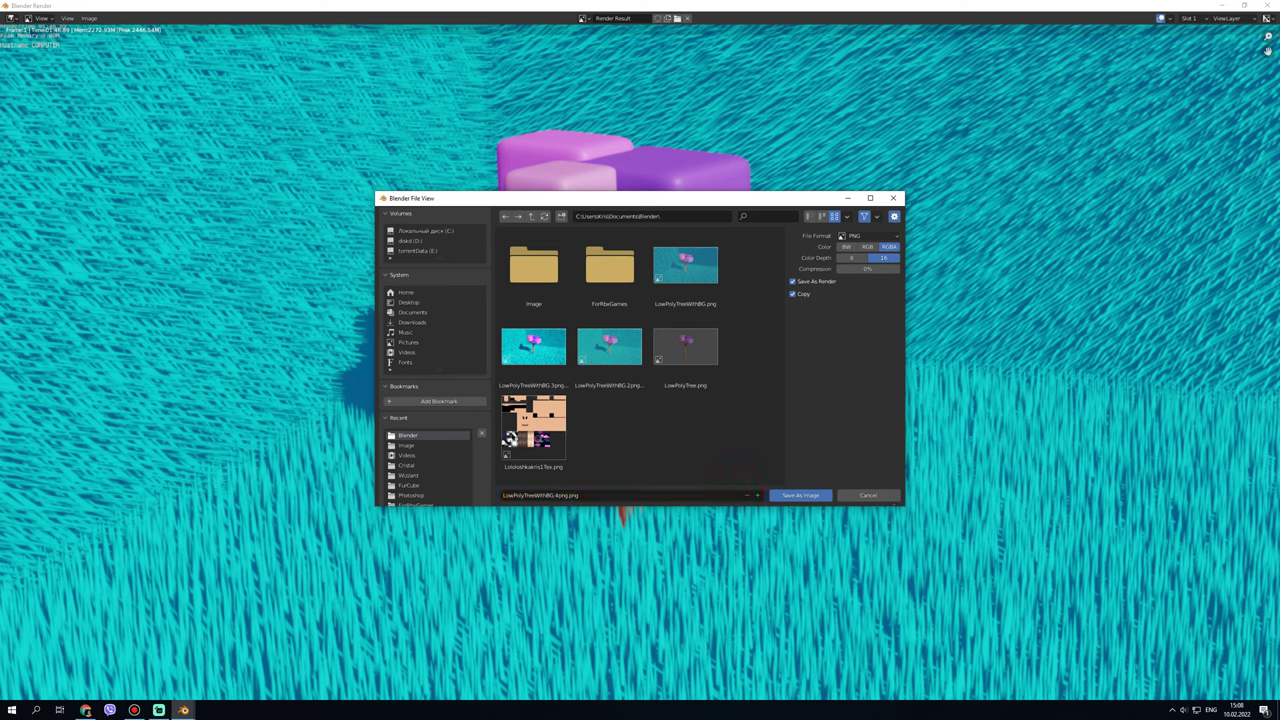
key("Return")
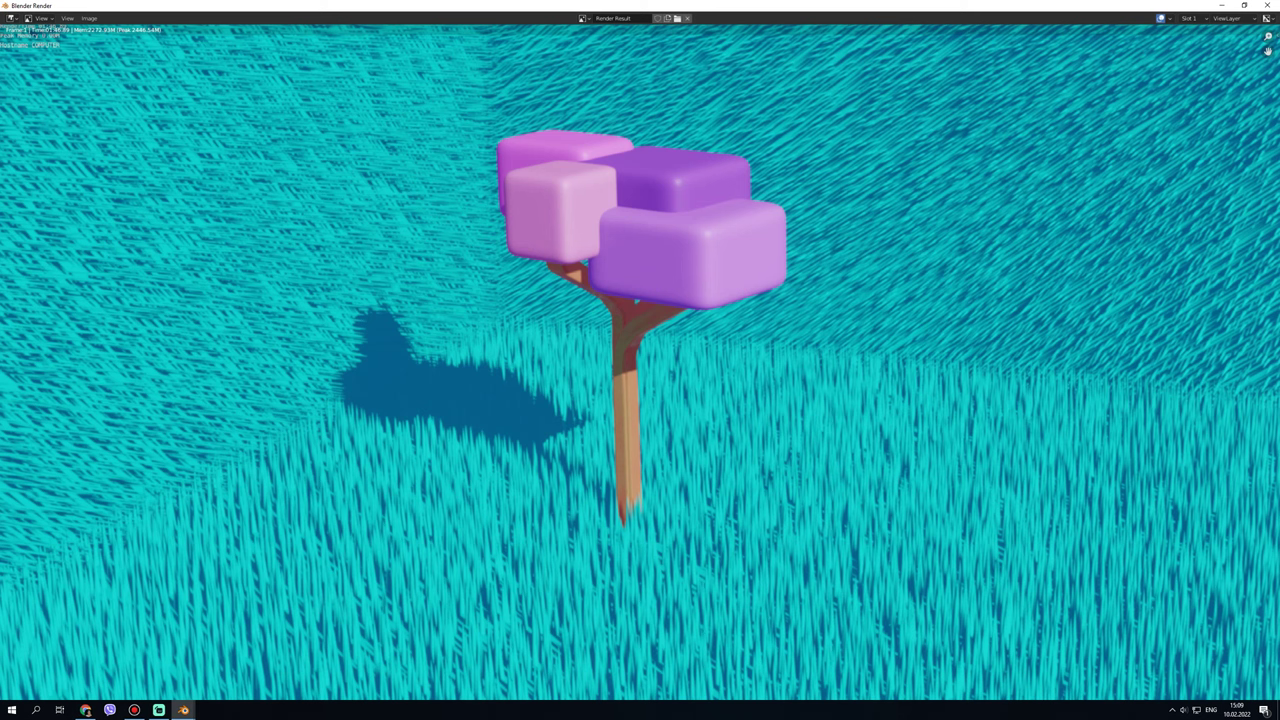
- Select the tree parts Cube through Cube.005 and move them left along X
left_click(1267, 5)
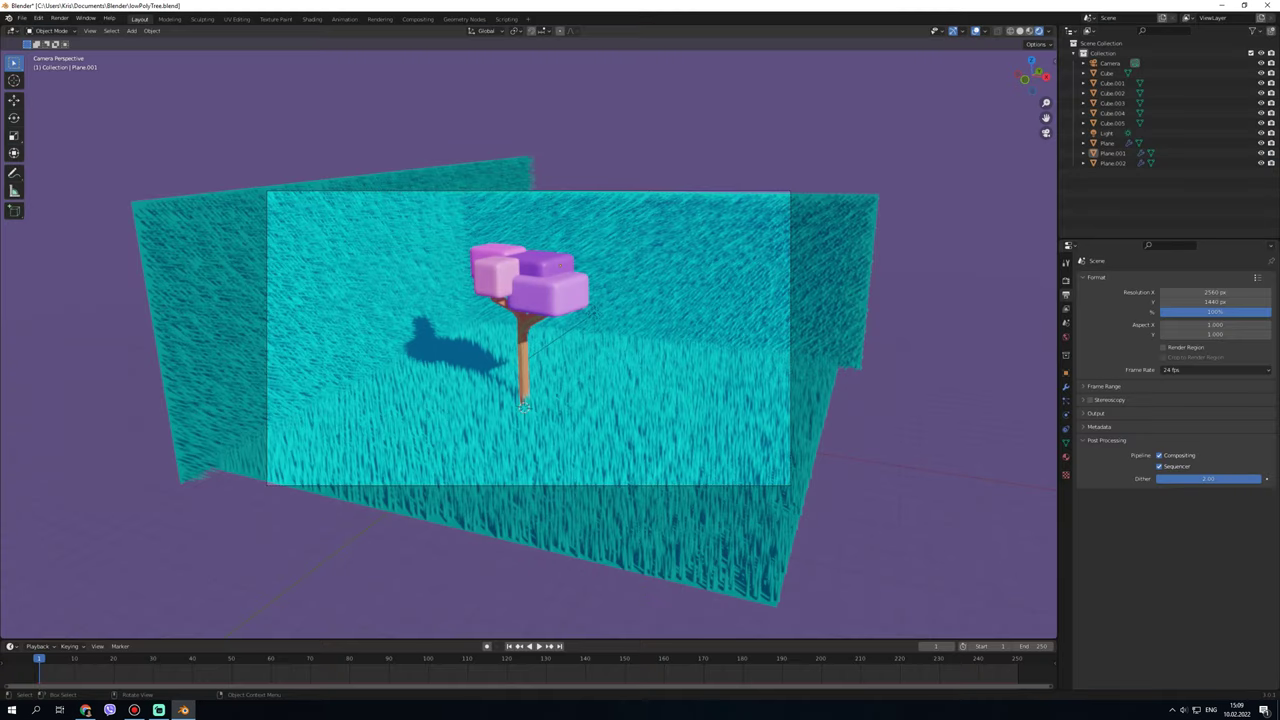
left_click(1110, 103)
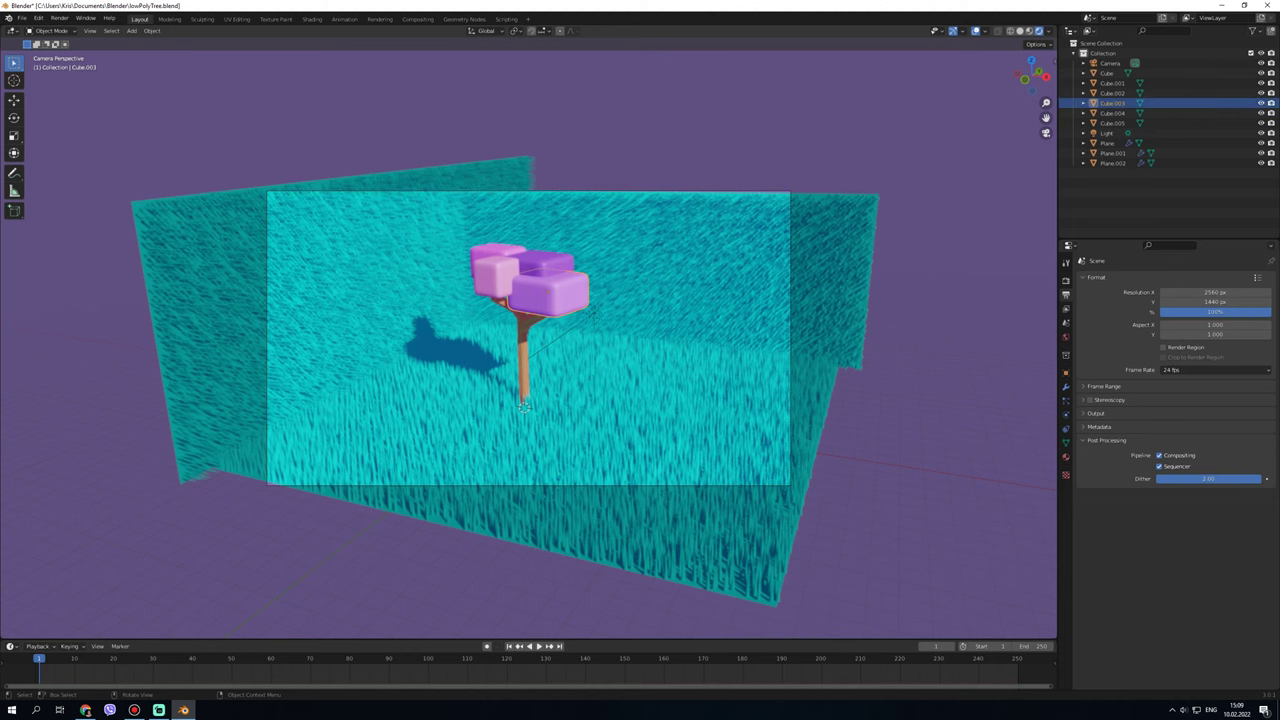
left_click(1107, 73)
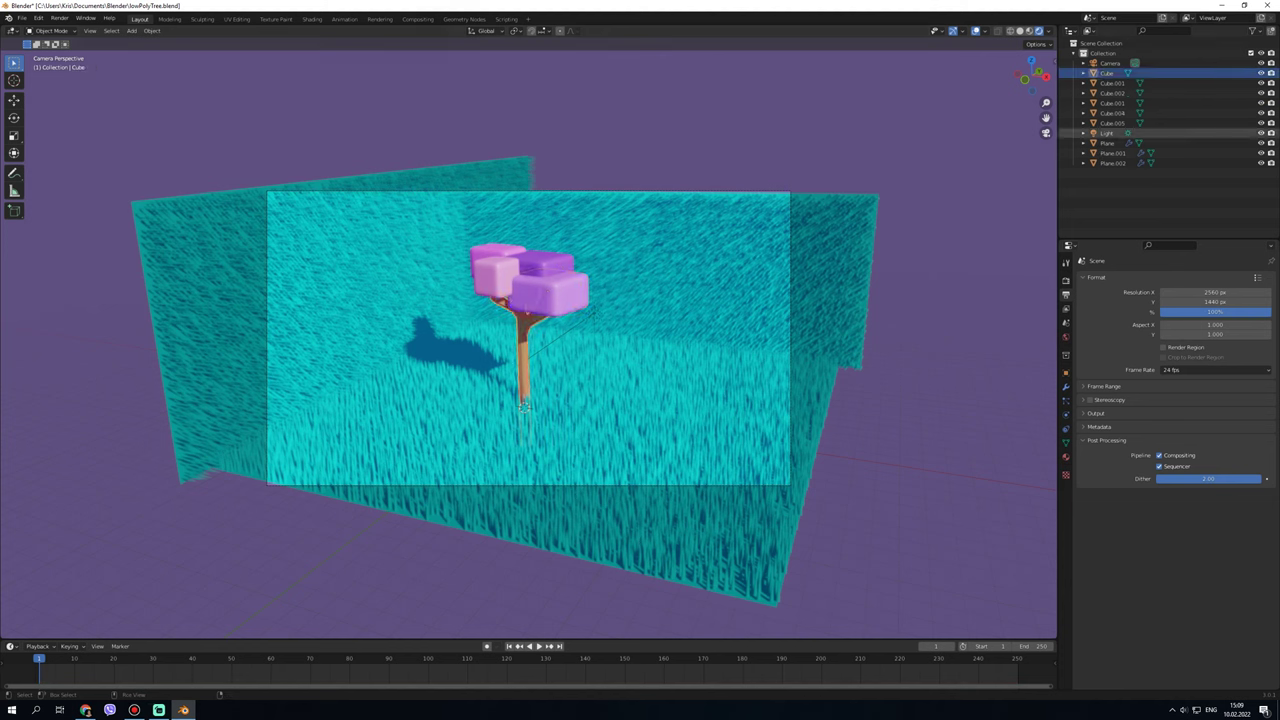
left_click(1110, 123, "shift")
key("g")
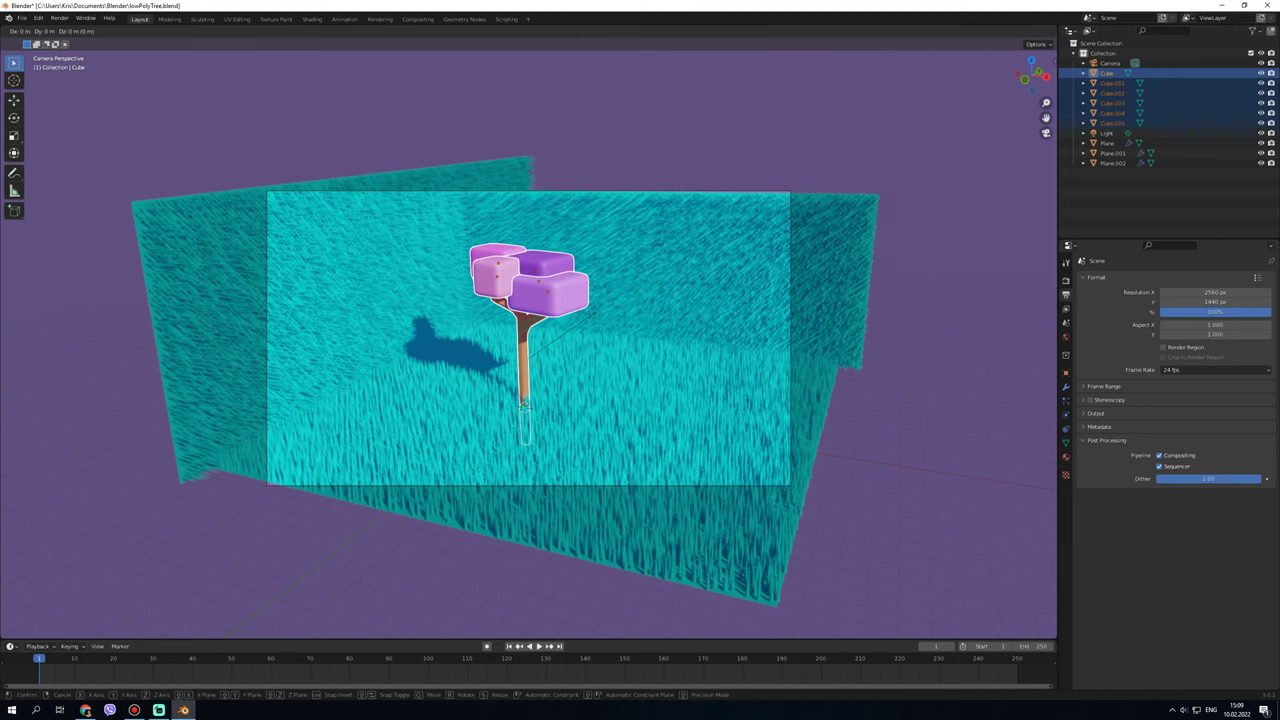
key("x")
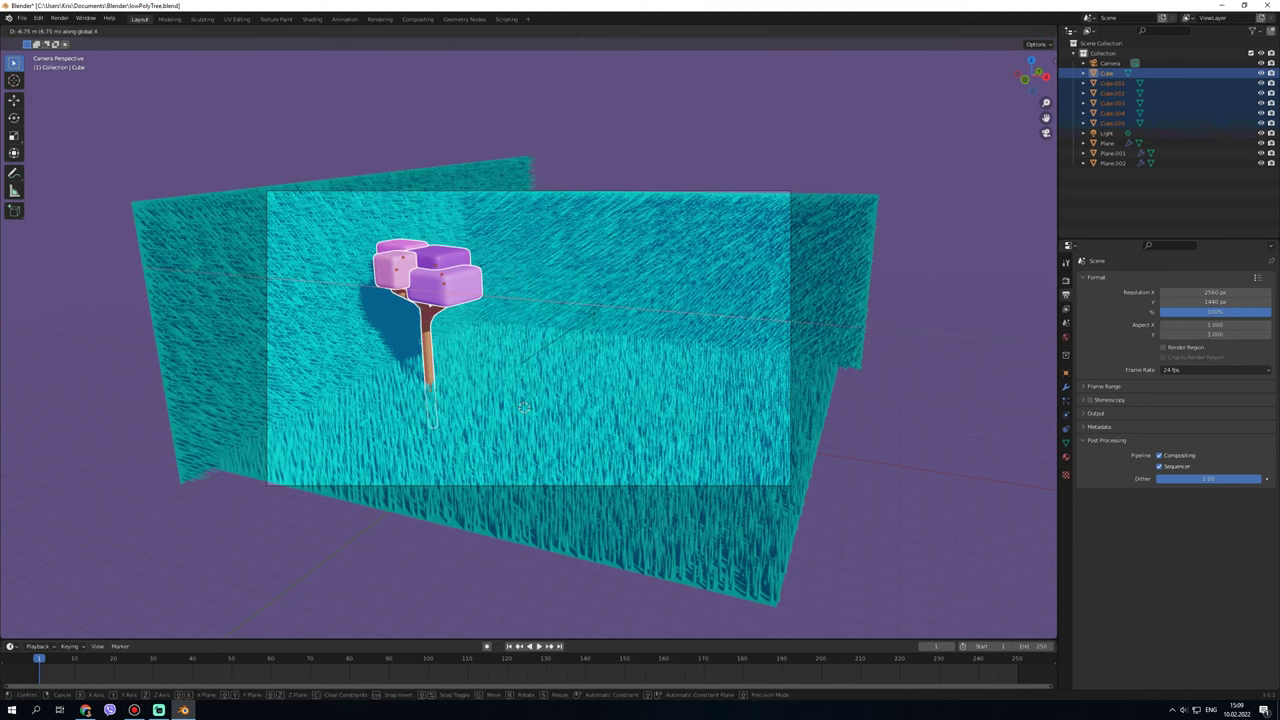
left_click(522, 406)
- Deselect all, save lowPolyTree.blend, and start a new F12 render
key("alt+a")
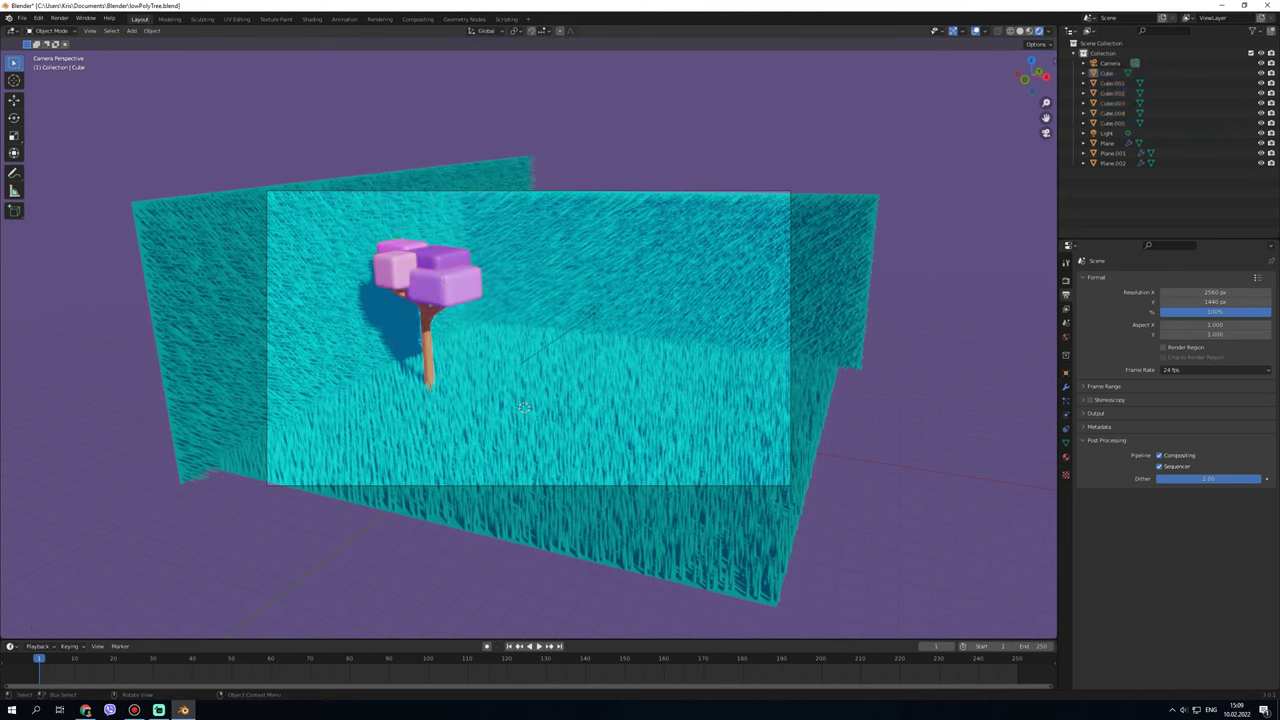
key("ctrl+shift+s")
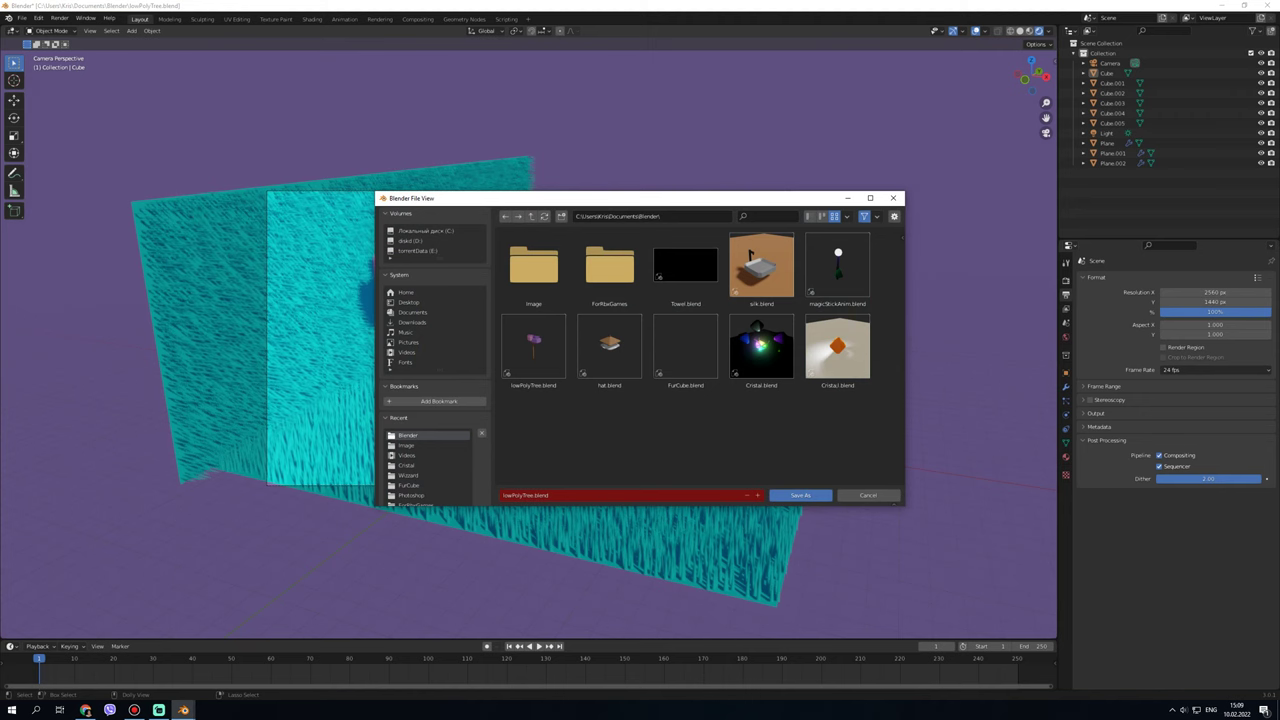
left_click(800, 495)
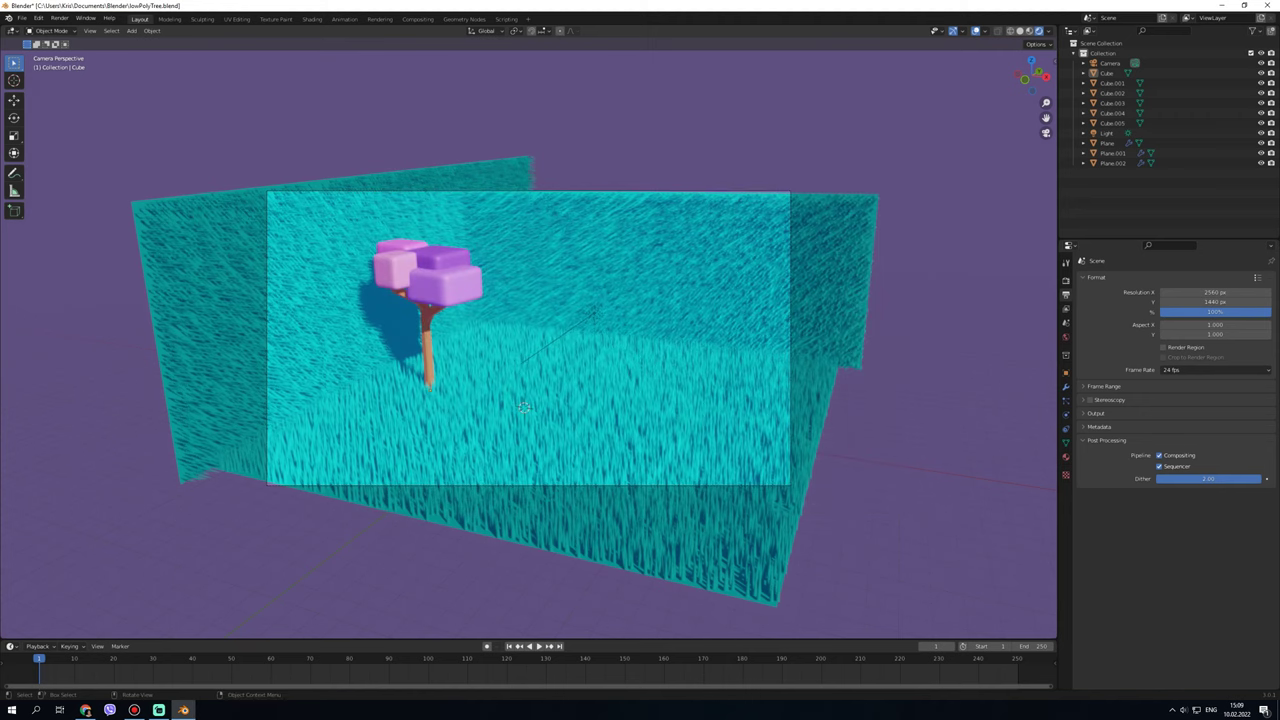
key("F12")
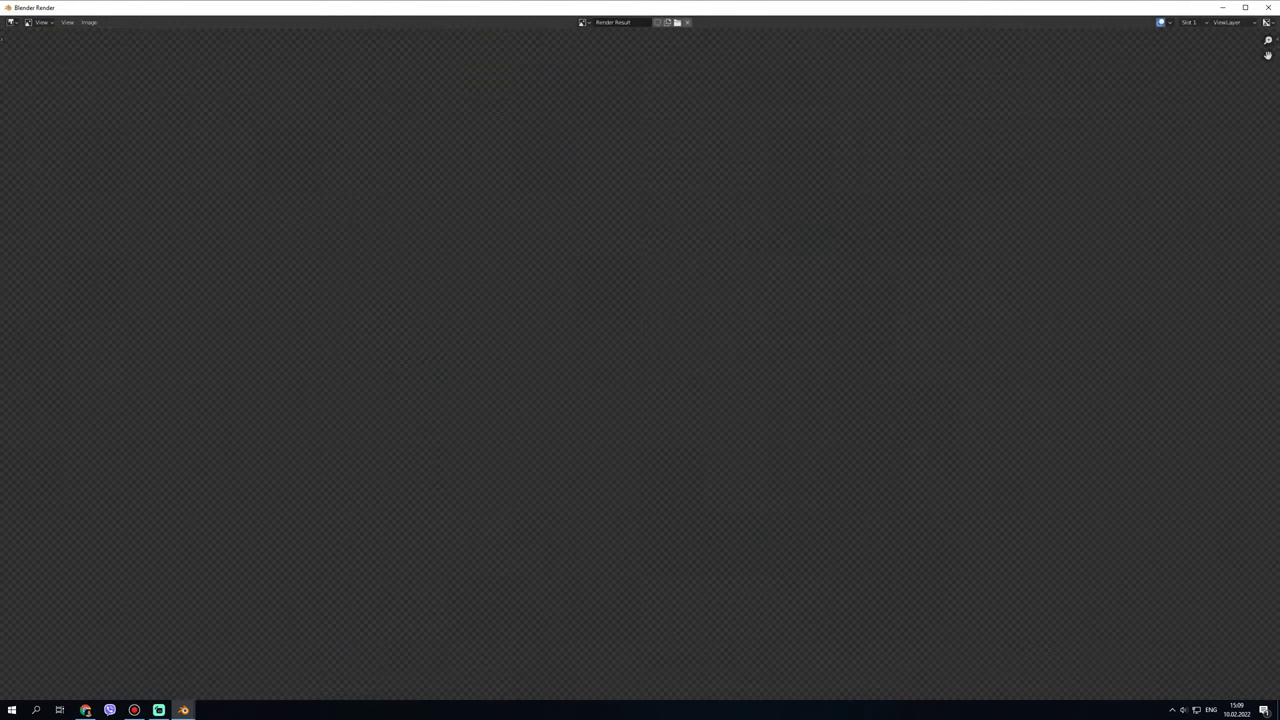